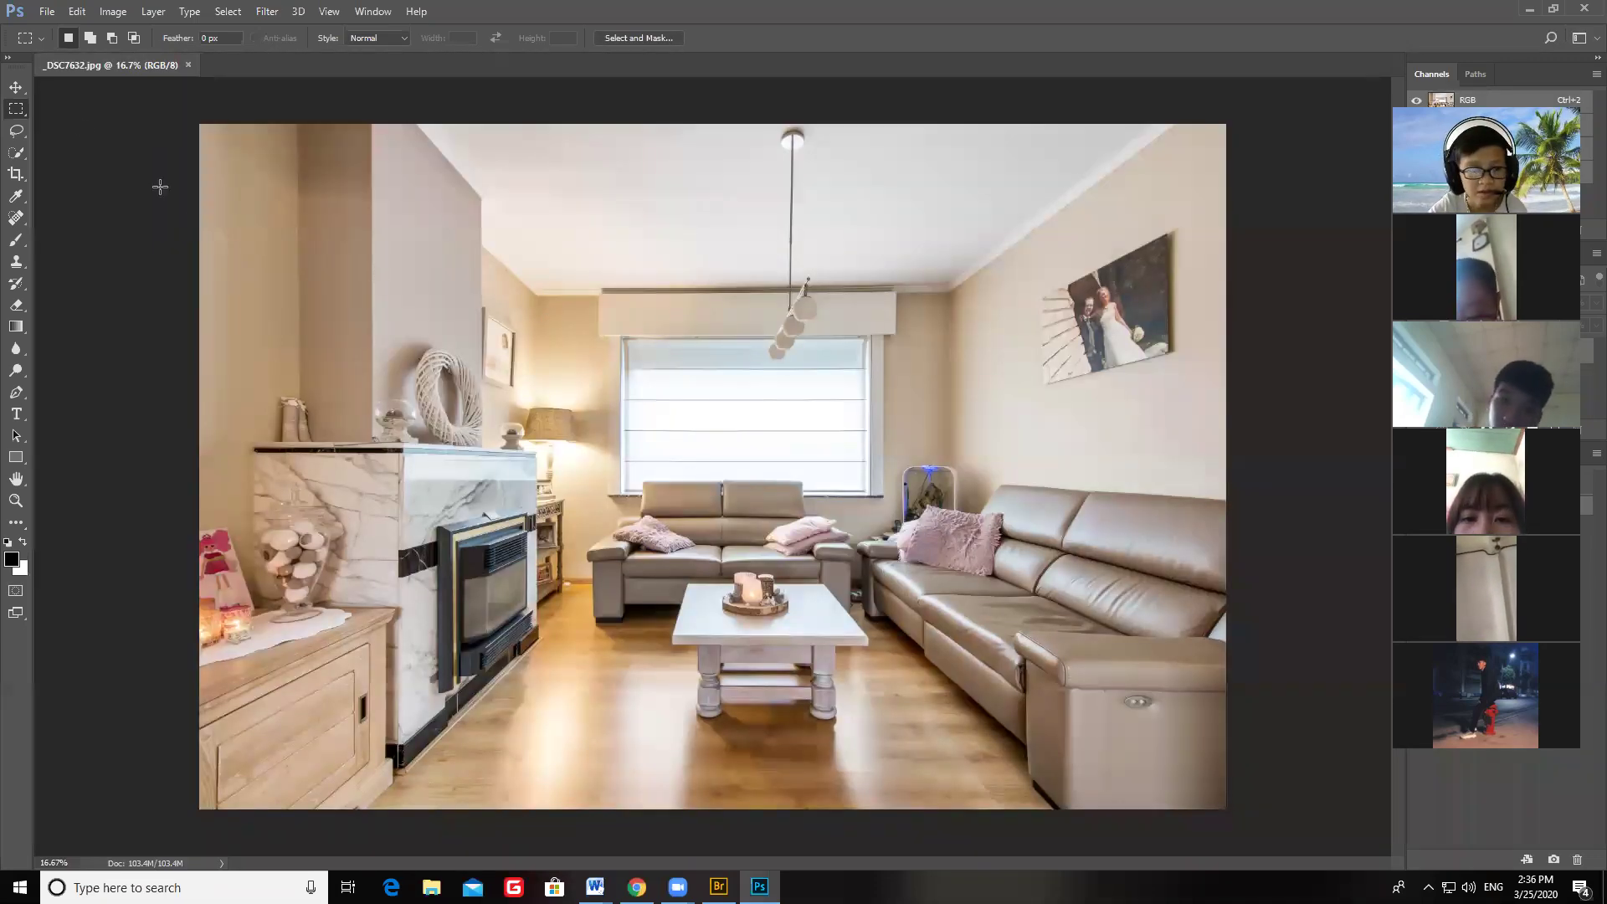
Step: Examine the tool variants grouped under the Move, Marquee and Lasso tools
left_click(20, 134)
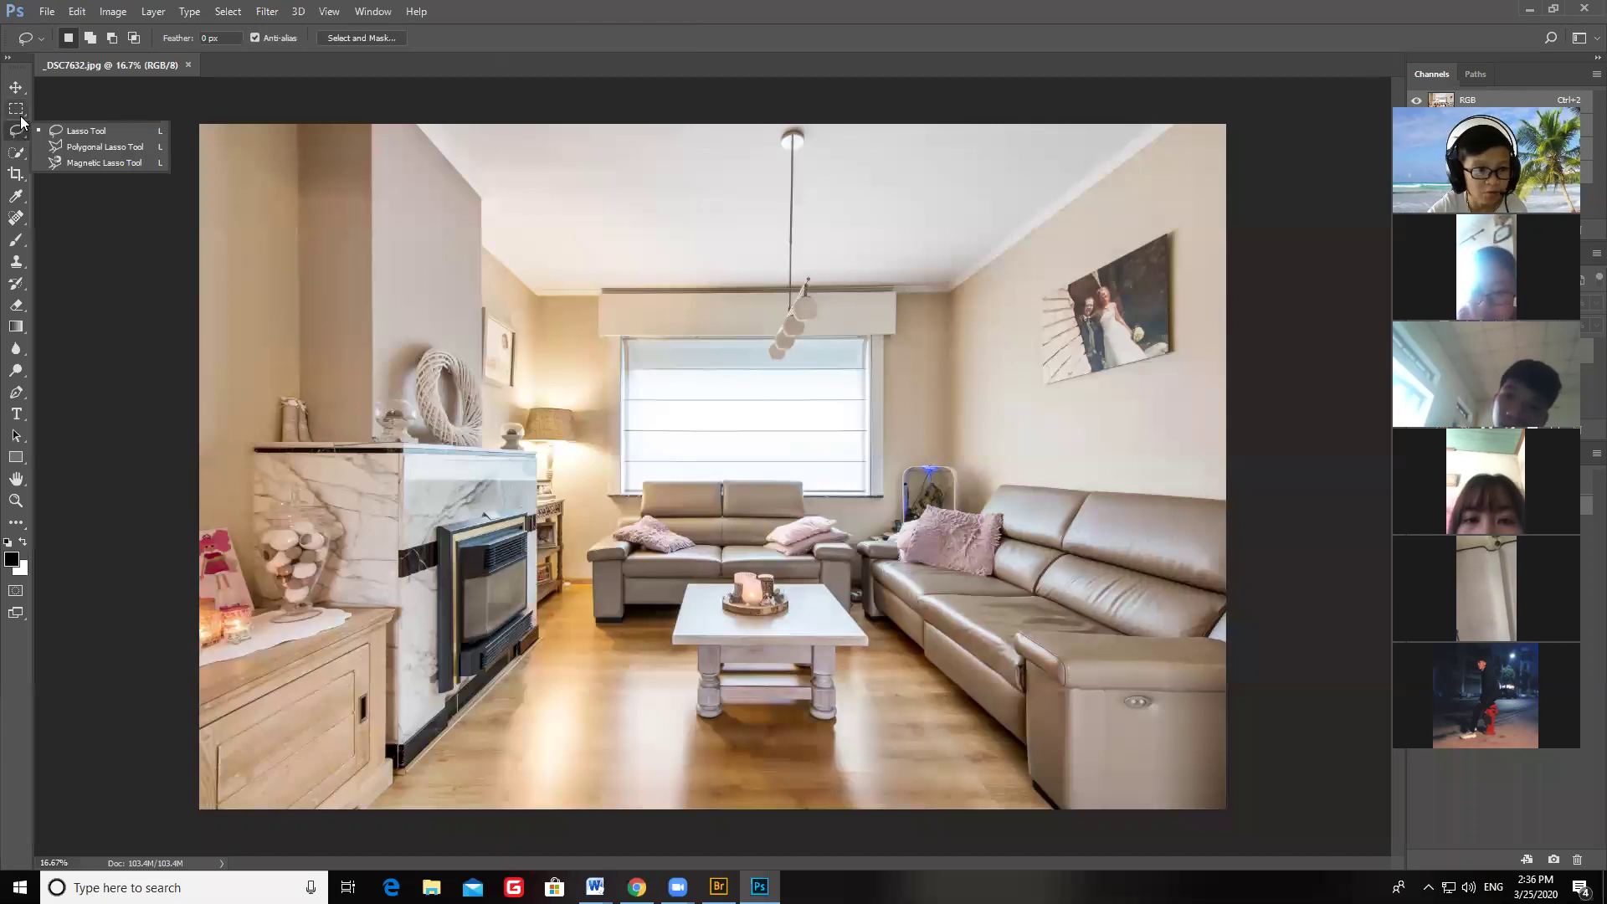
left_click(17, 109)
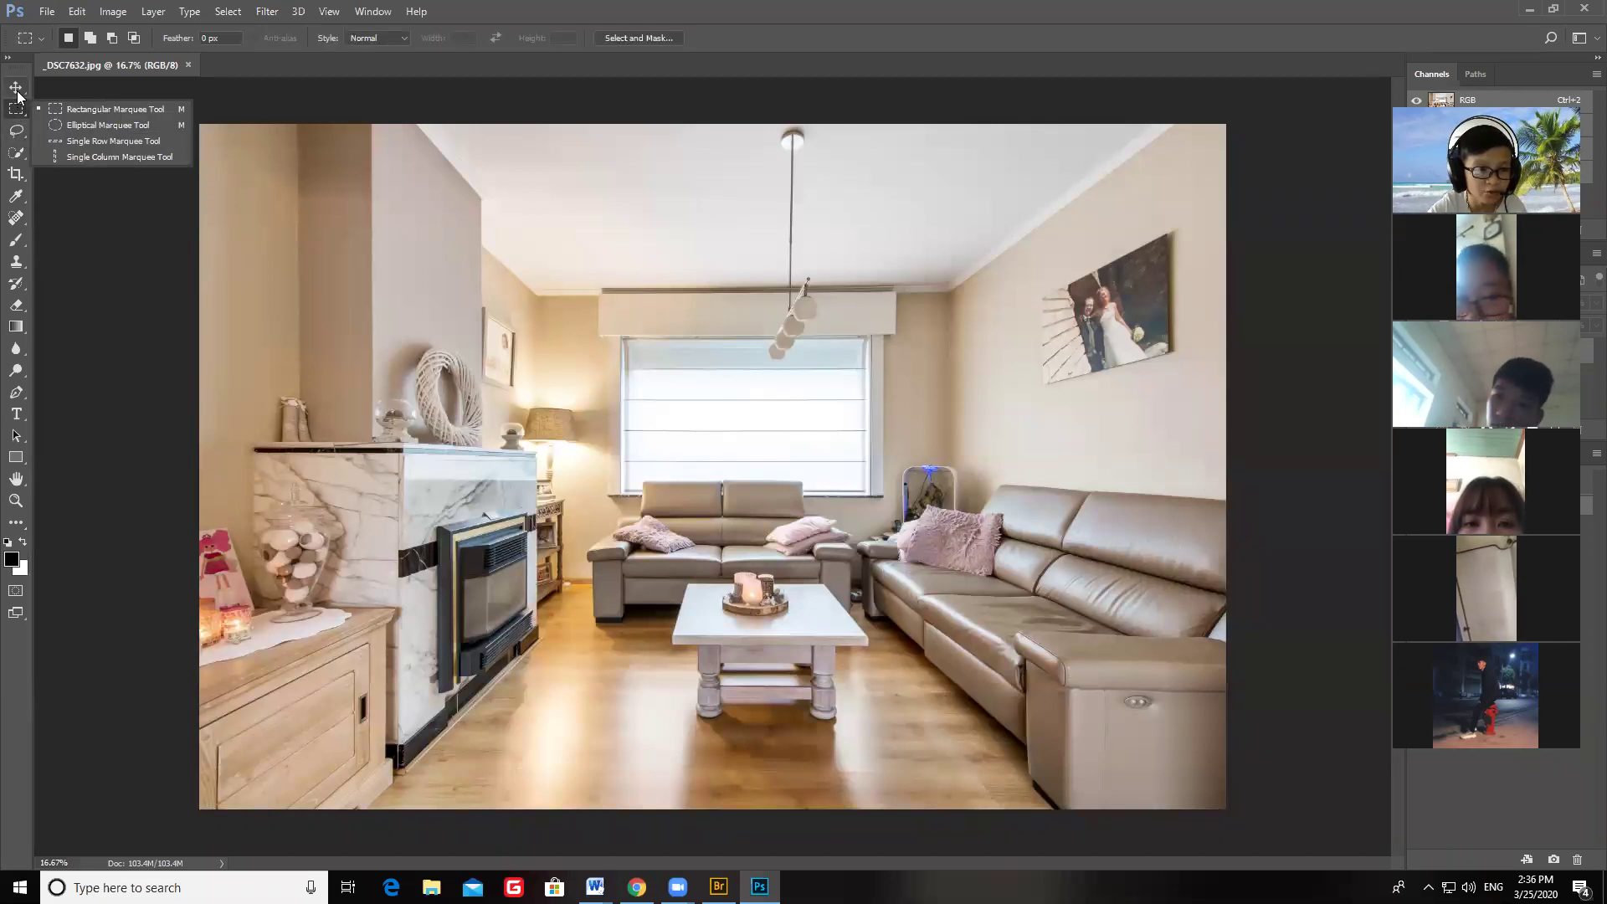
left_click(17, 89)
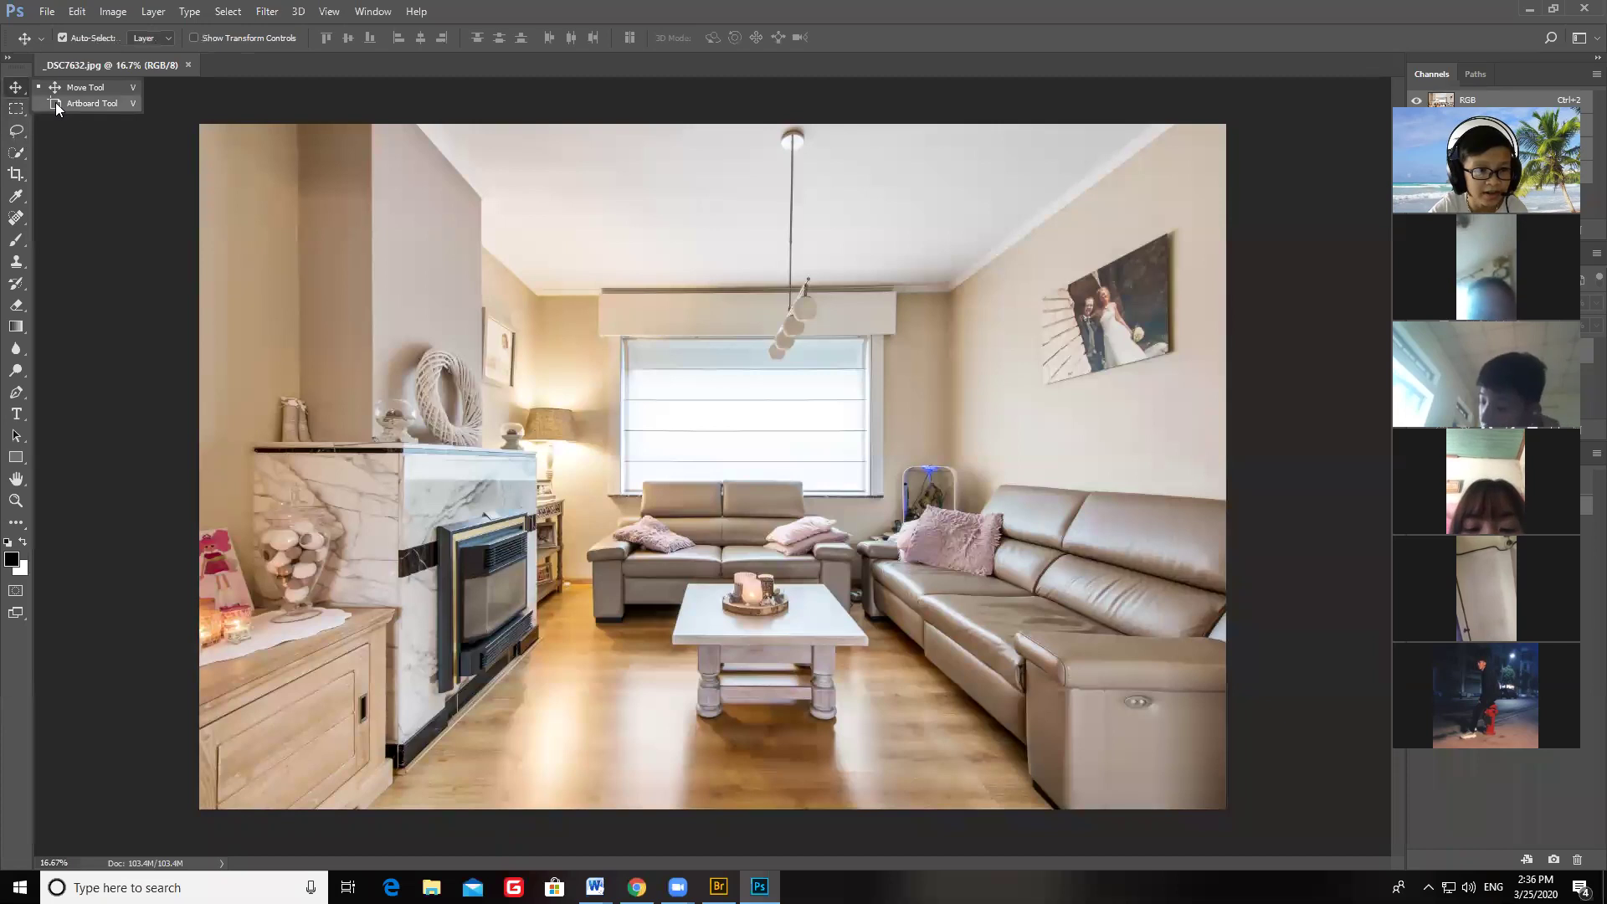
left_click(17, 109)
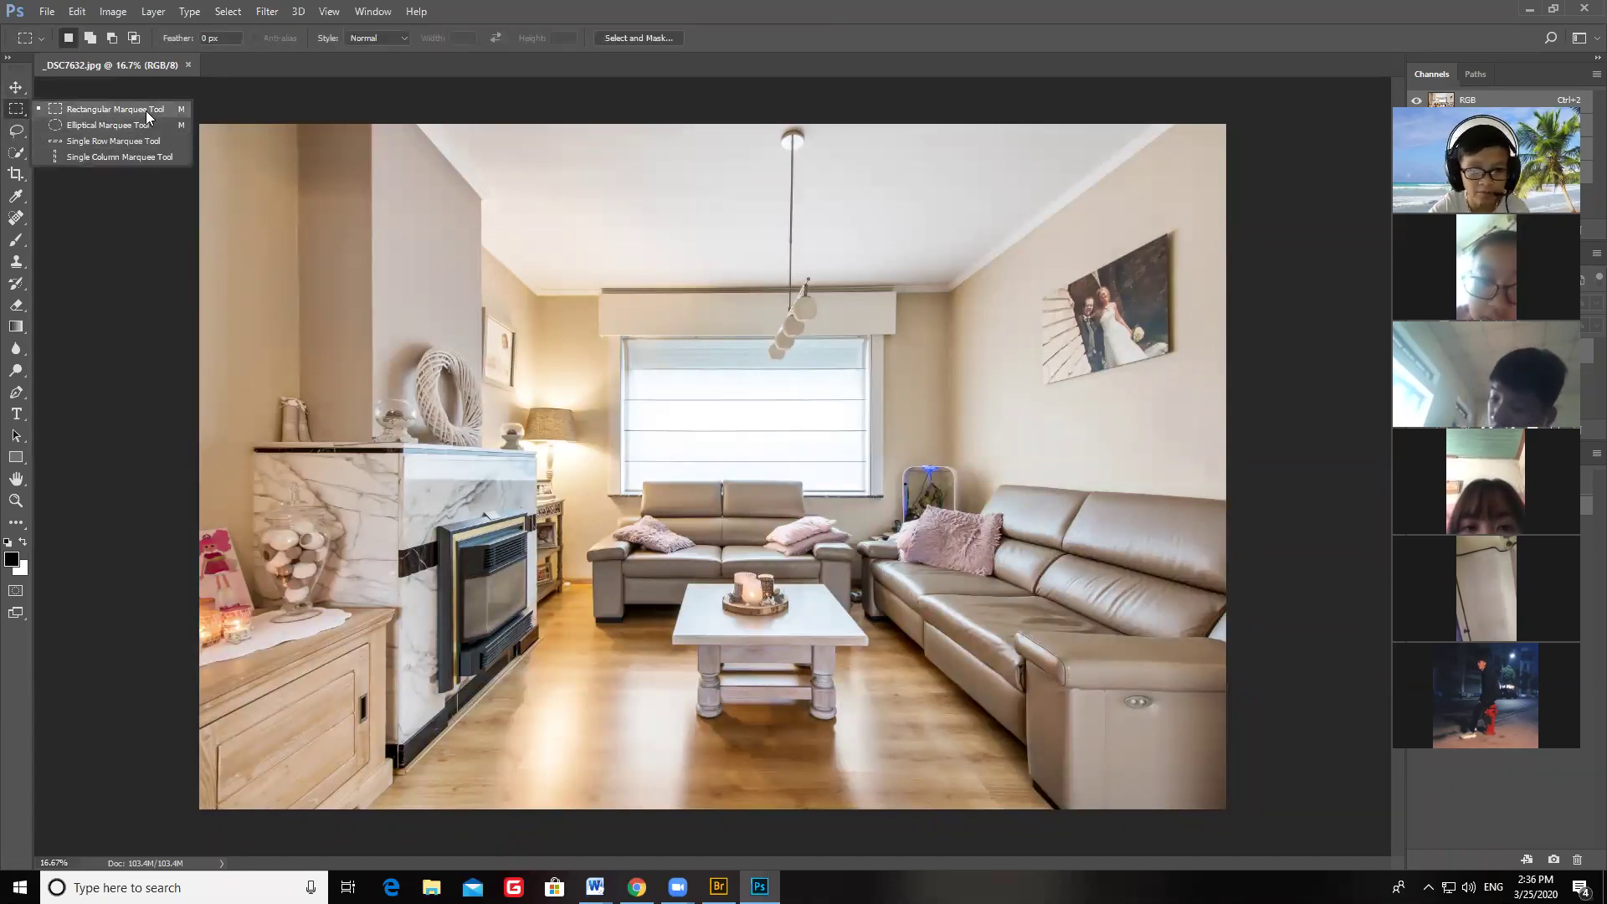
left_click(17, 131)
left_click(17, 109)
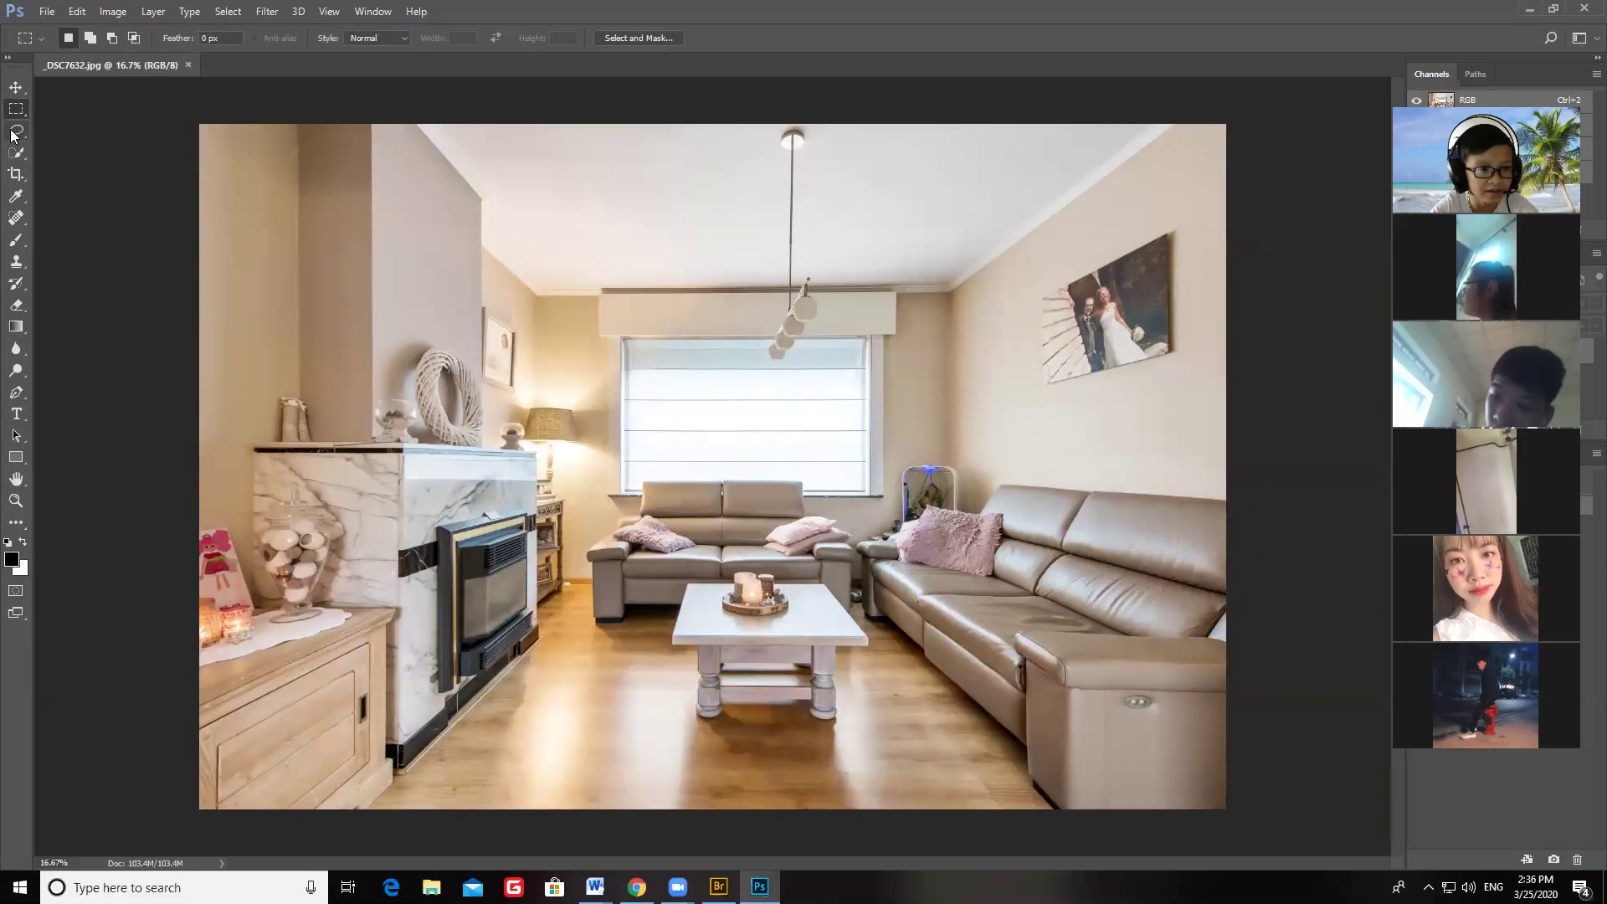
left_click(32, 176)
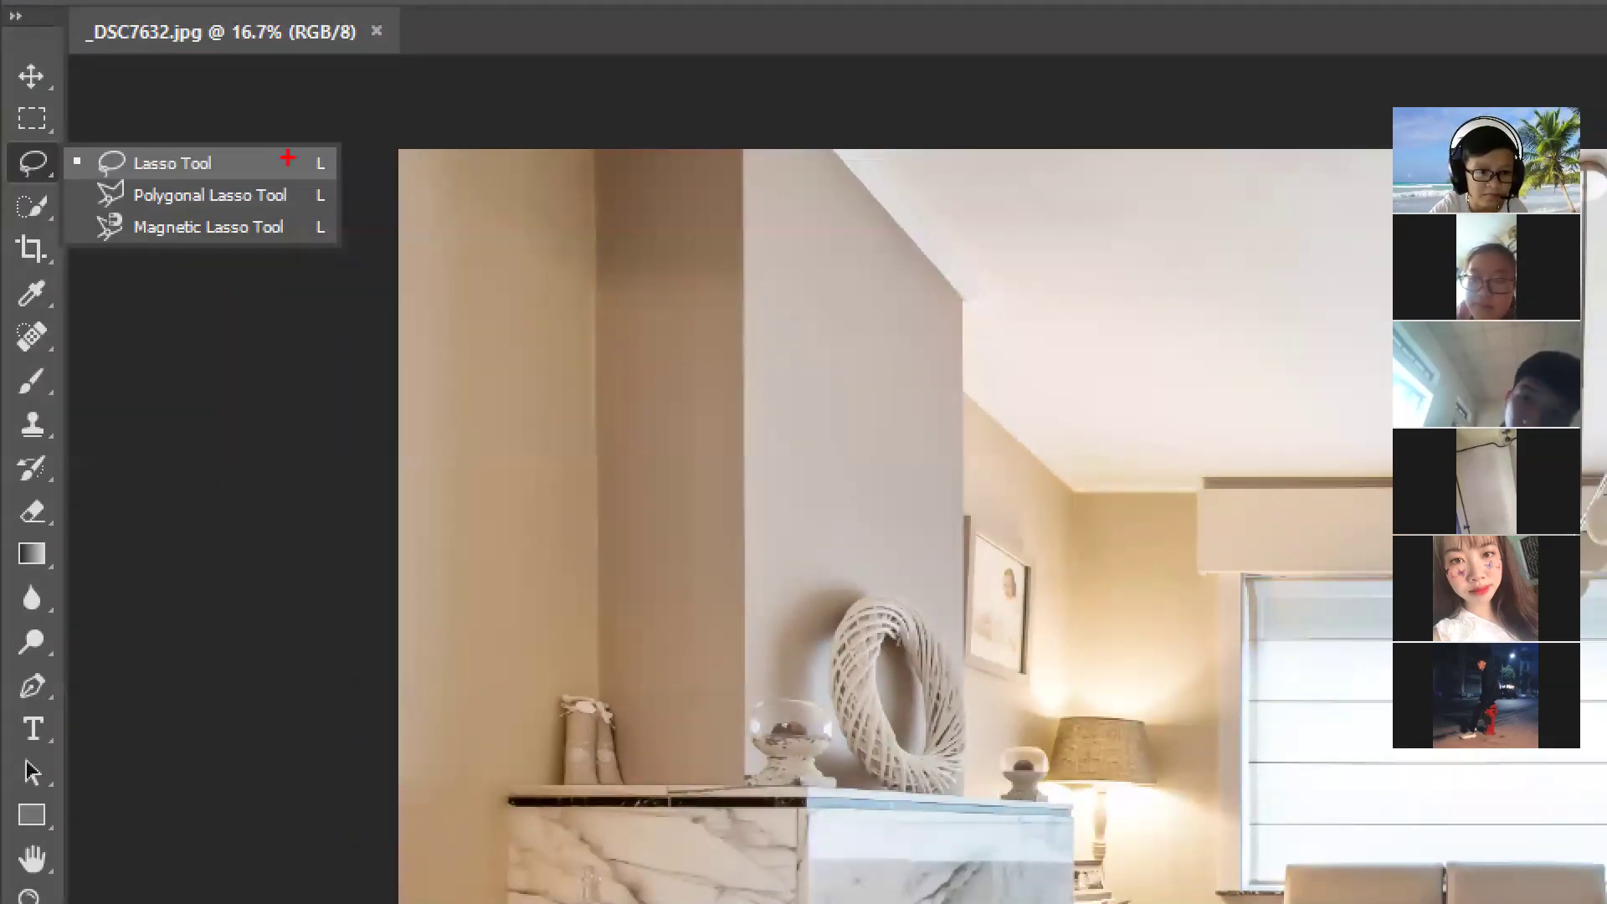
mouse_move(287, 158)
left_mouse_down()
mouse_move(334, 175)
mouse_move(294, 153)
left_mouse_up()
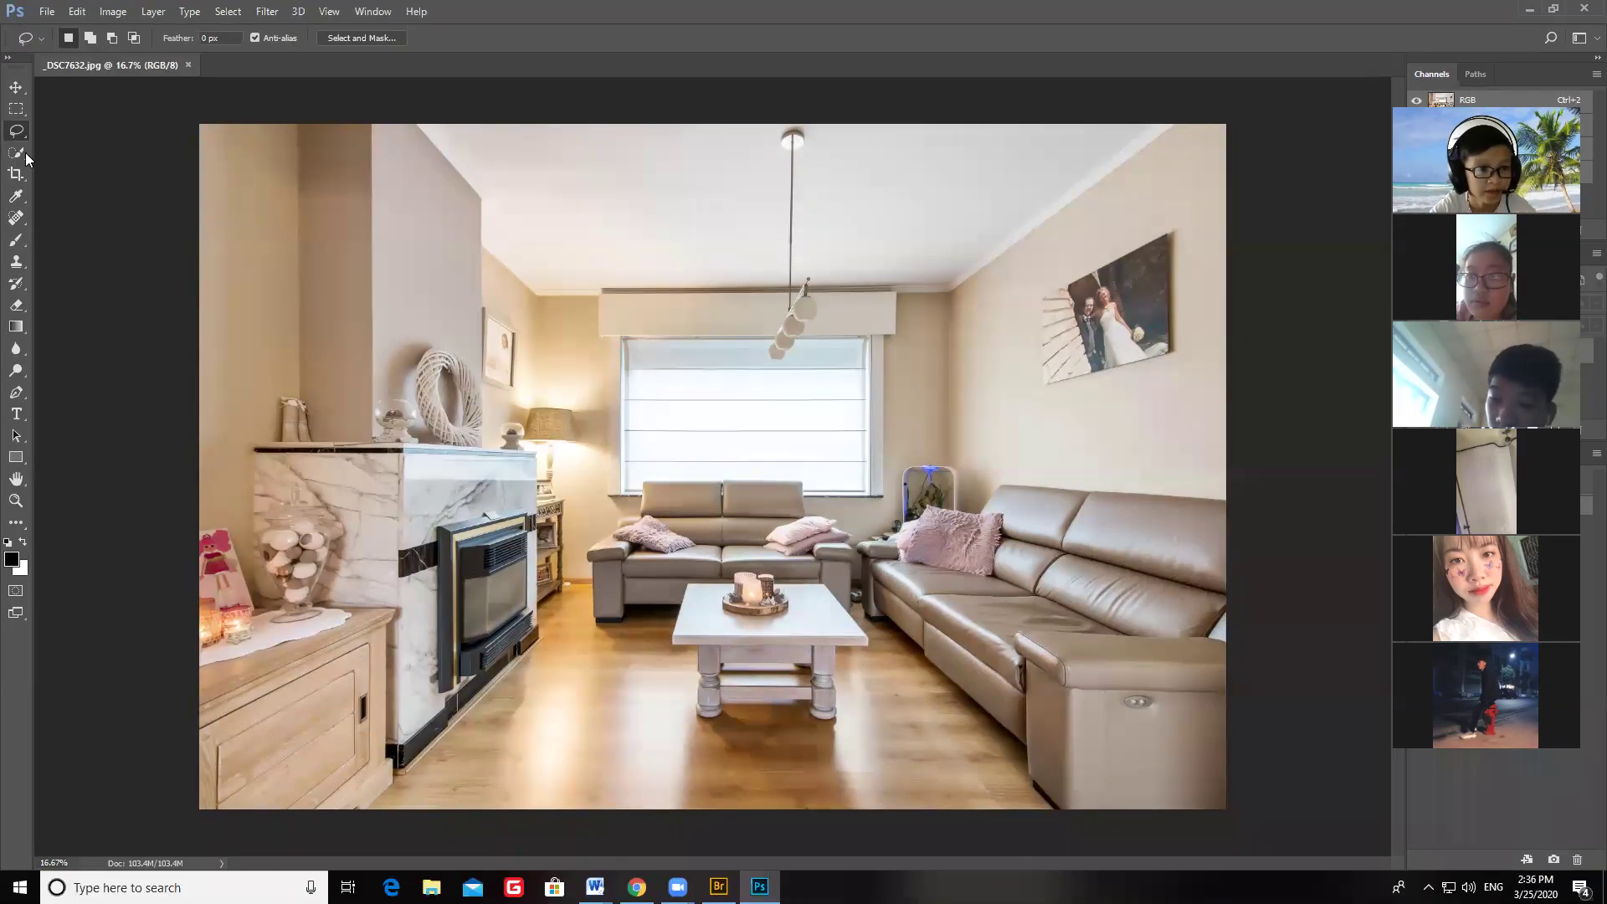
Step: Examine the tool variants grouped under the Brush and Clone Stamp tools, ending with the Brush Tool active
right_click(32, 205)
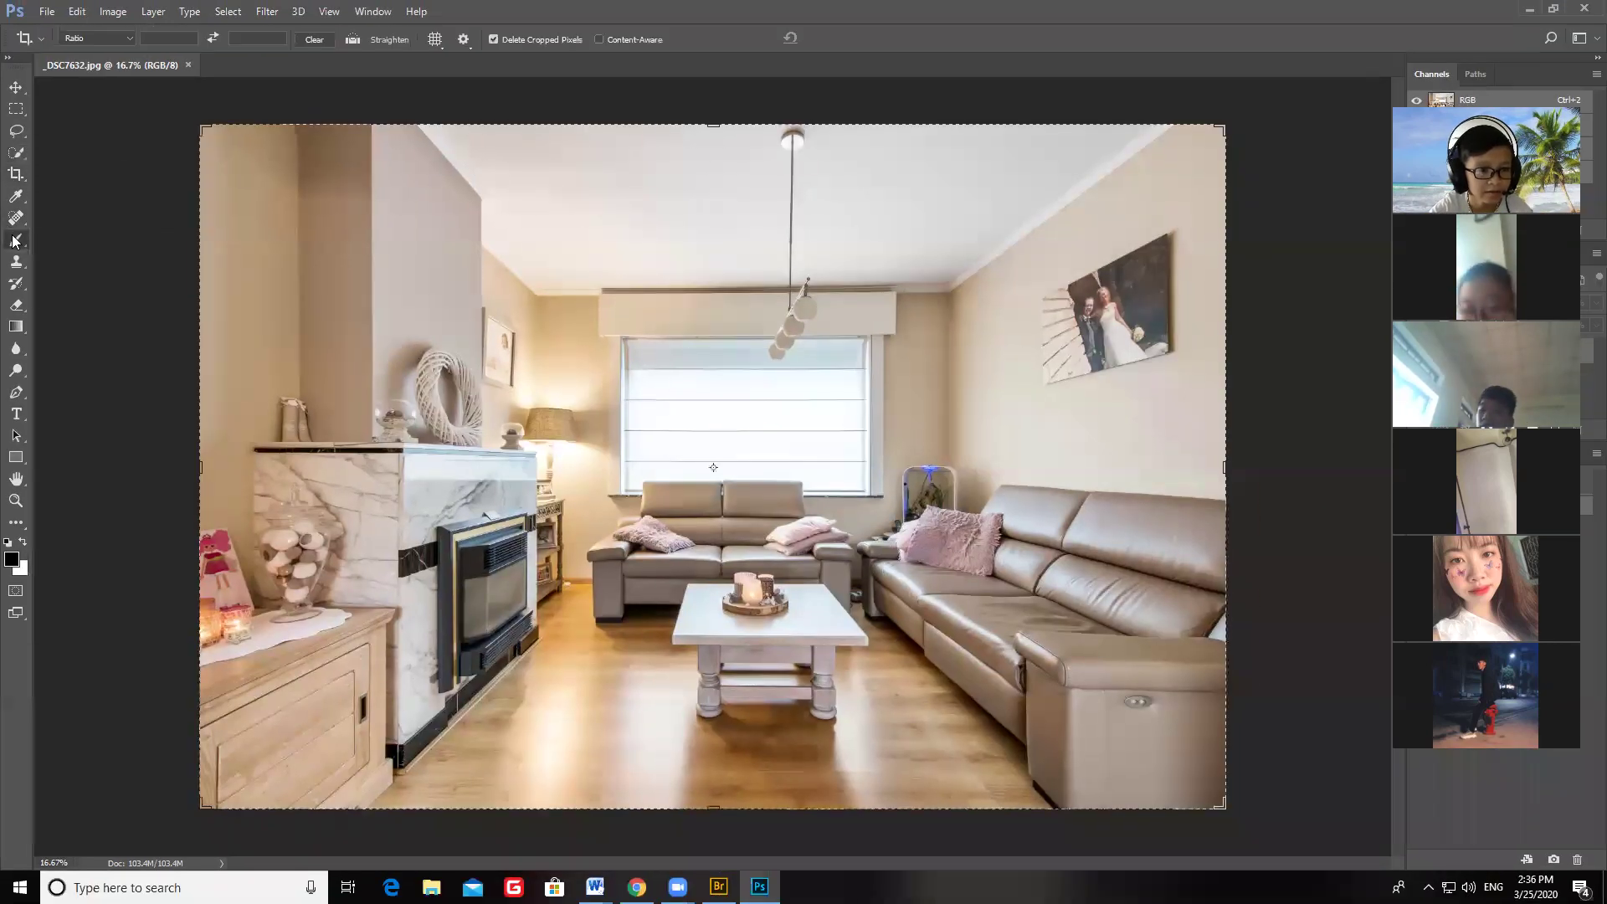
right_click(16, 241)
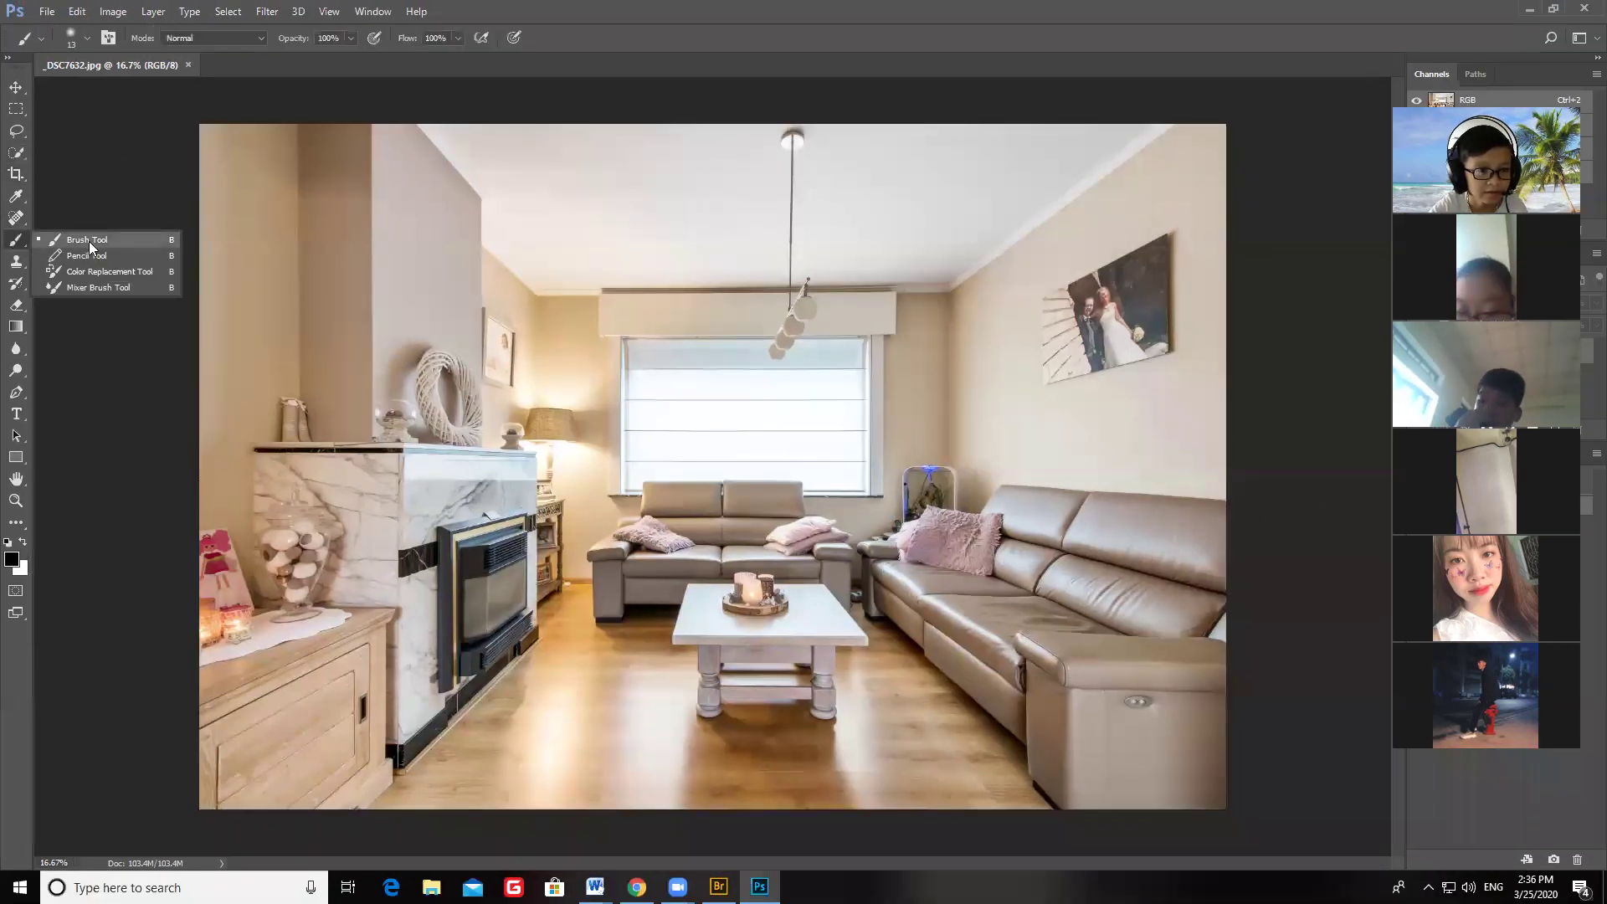
left_click(119, 328)
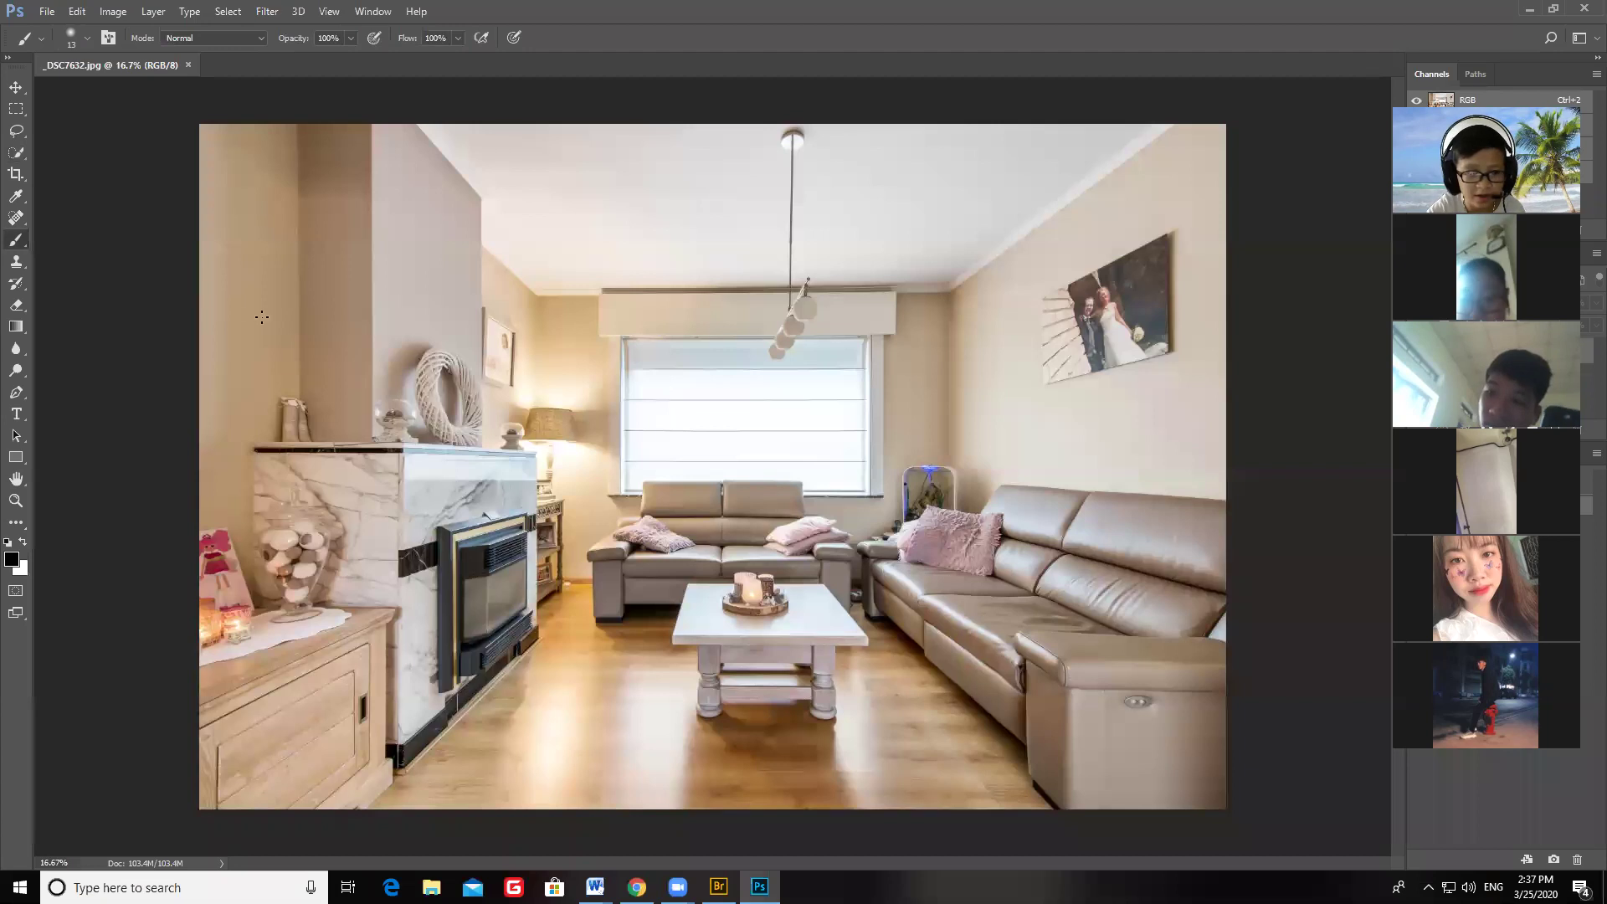
left_click(16, 261)
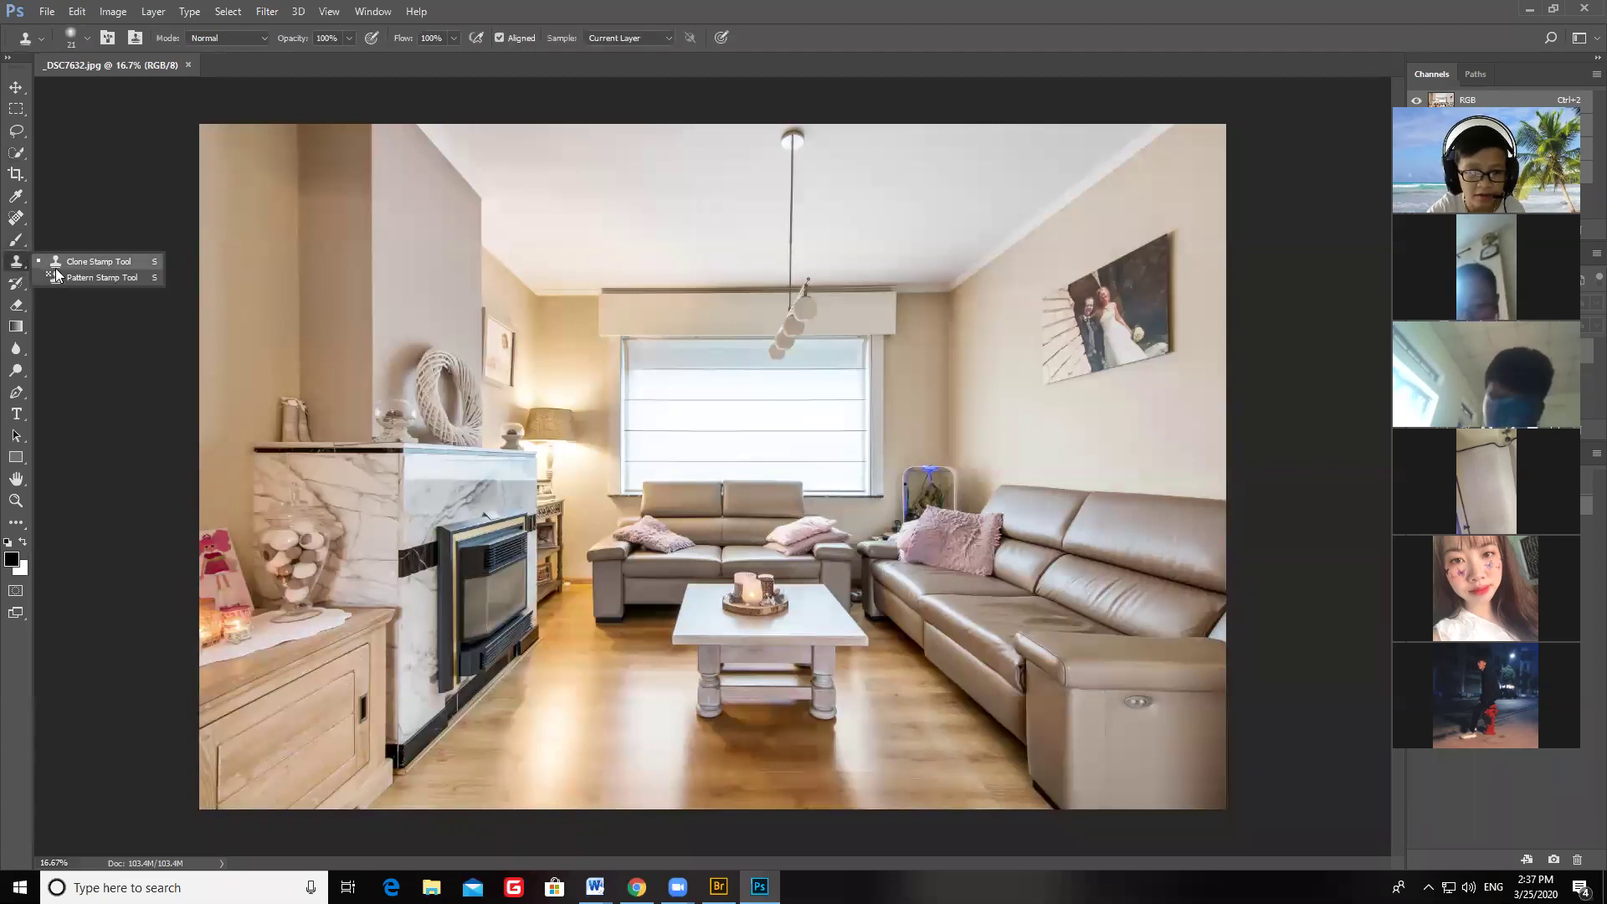
left_click(67, 262)
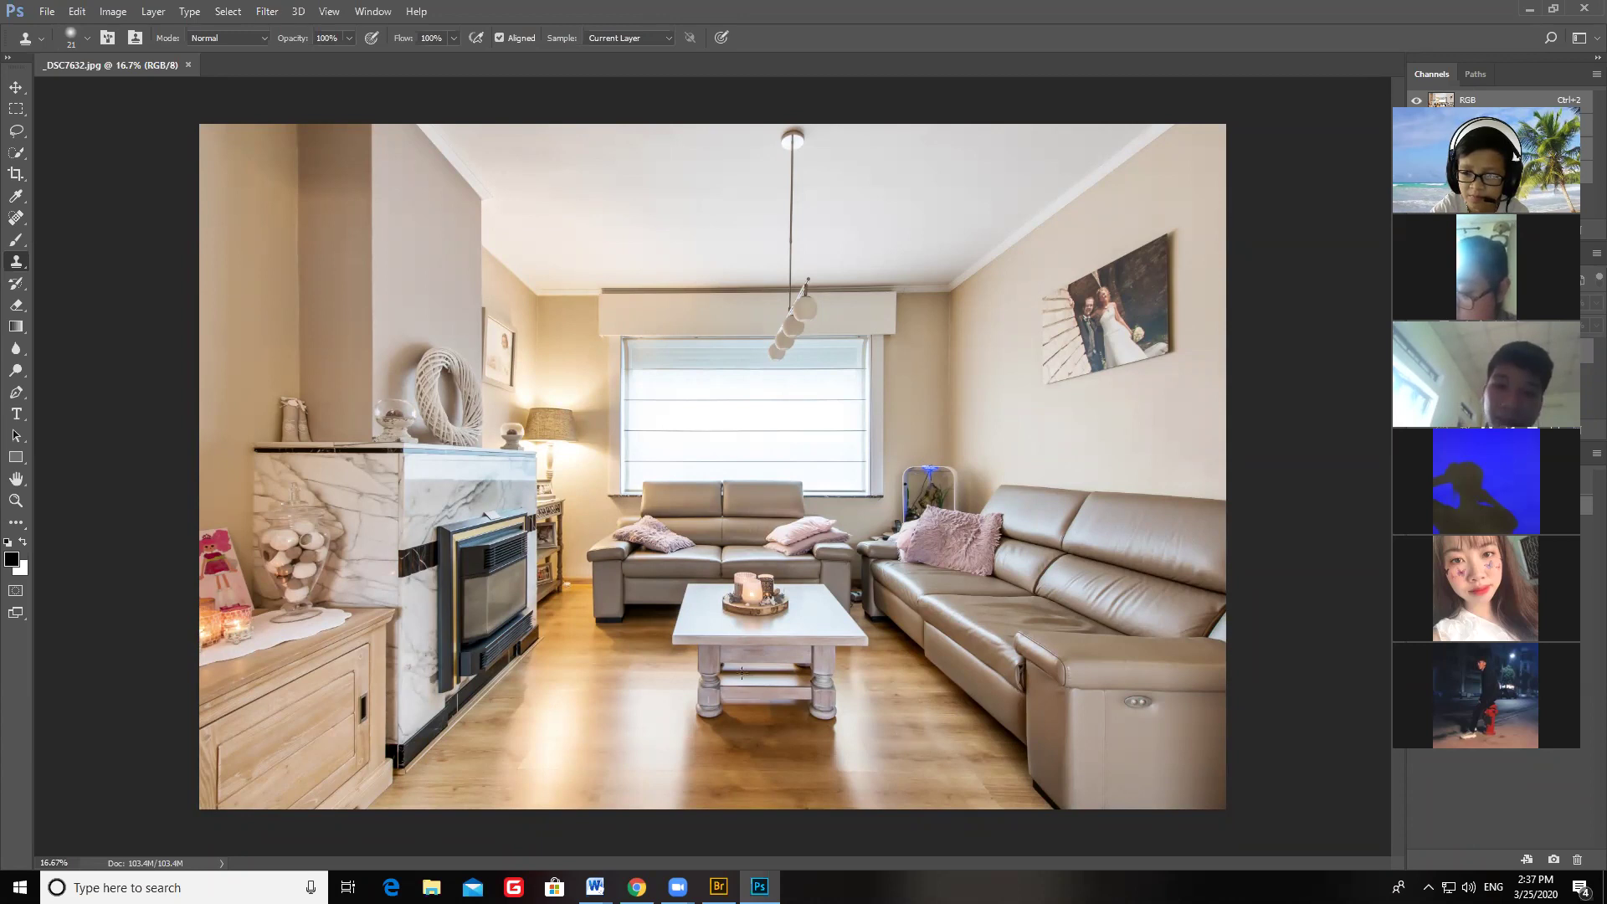
left_click(24, 246)
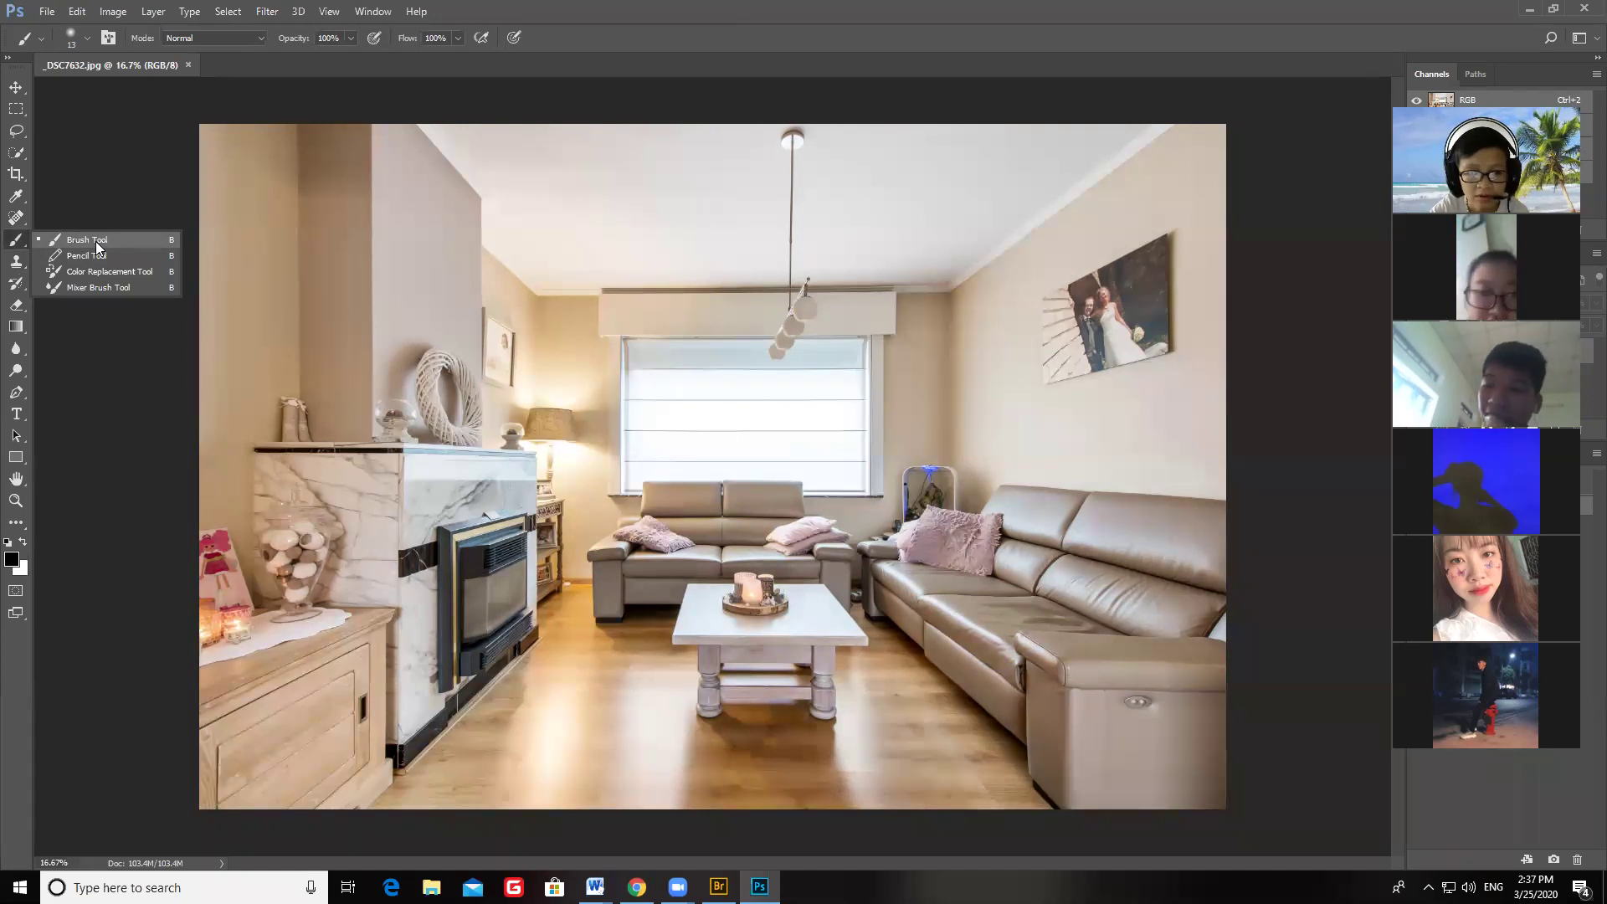
left_click(87, 240)
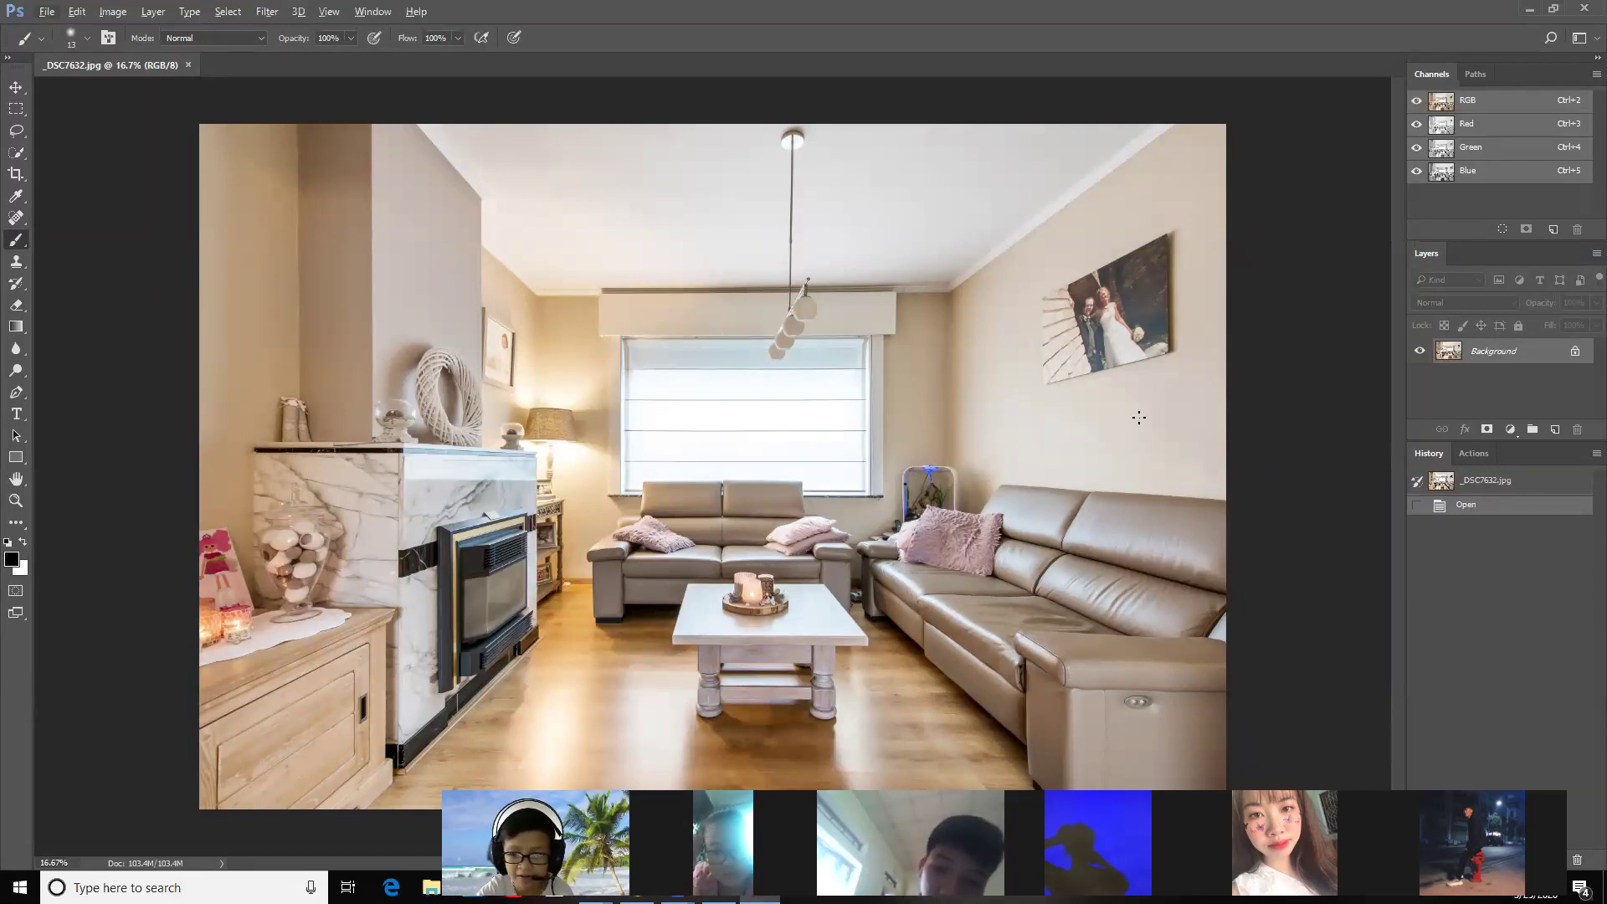
key("alt")
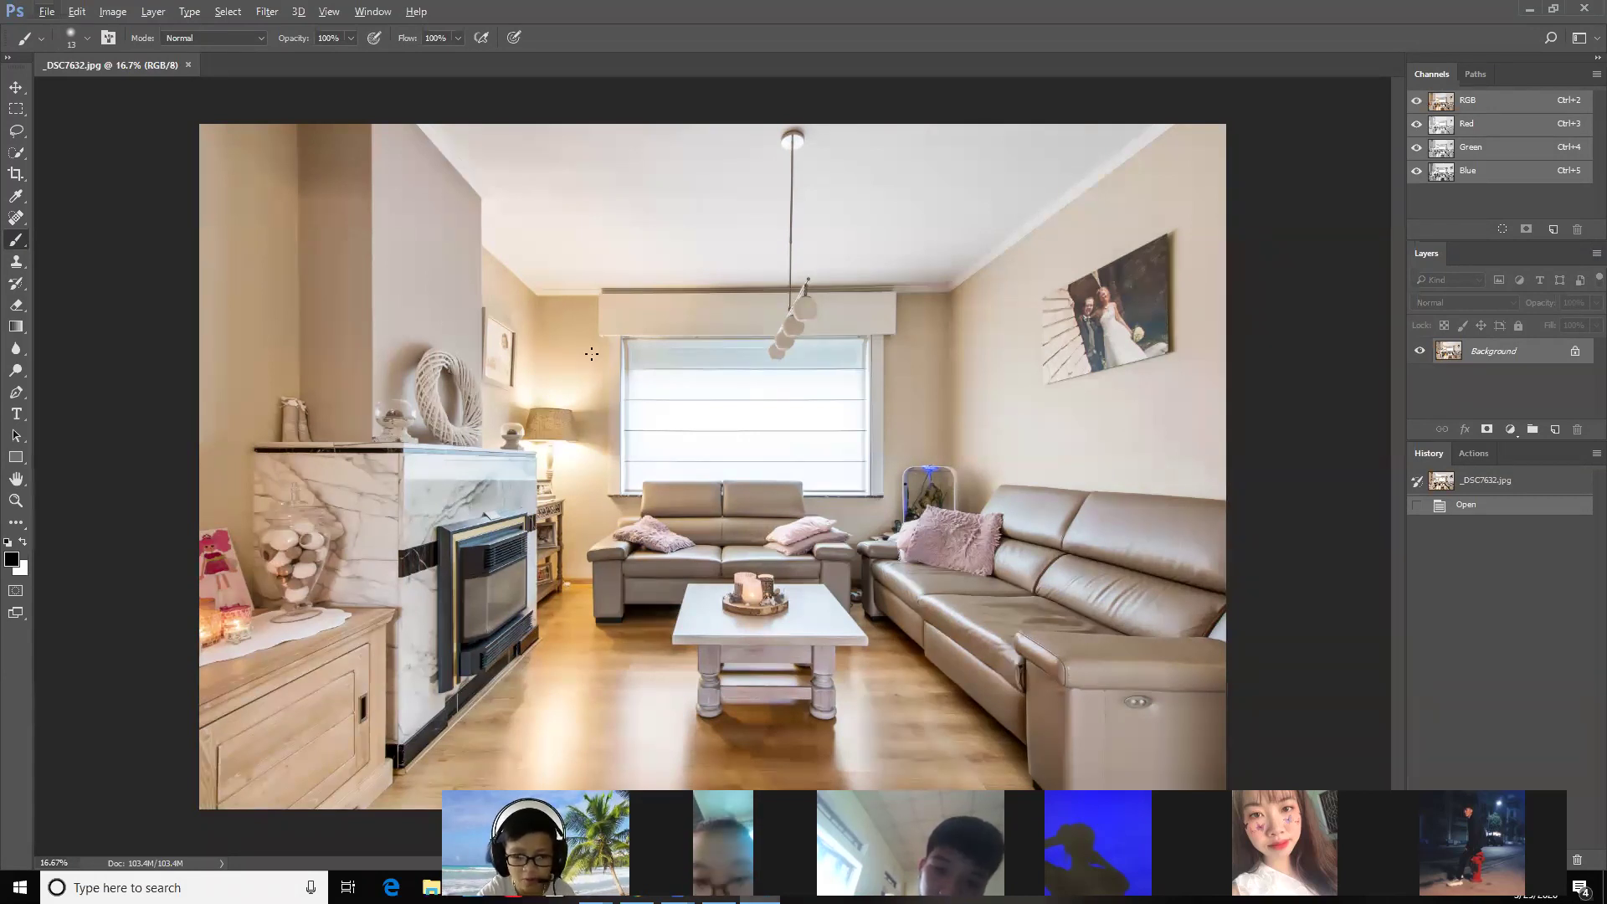
Step: Duplicate the Background layer within the same document and toggle the copy's visibility off and on to compare it with the original
right_click(1511, 357)
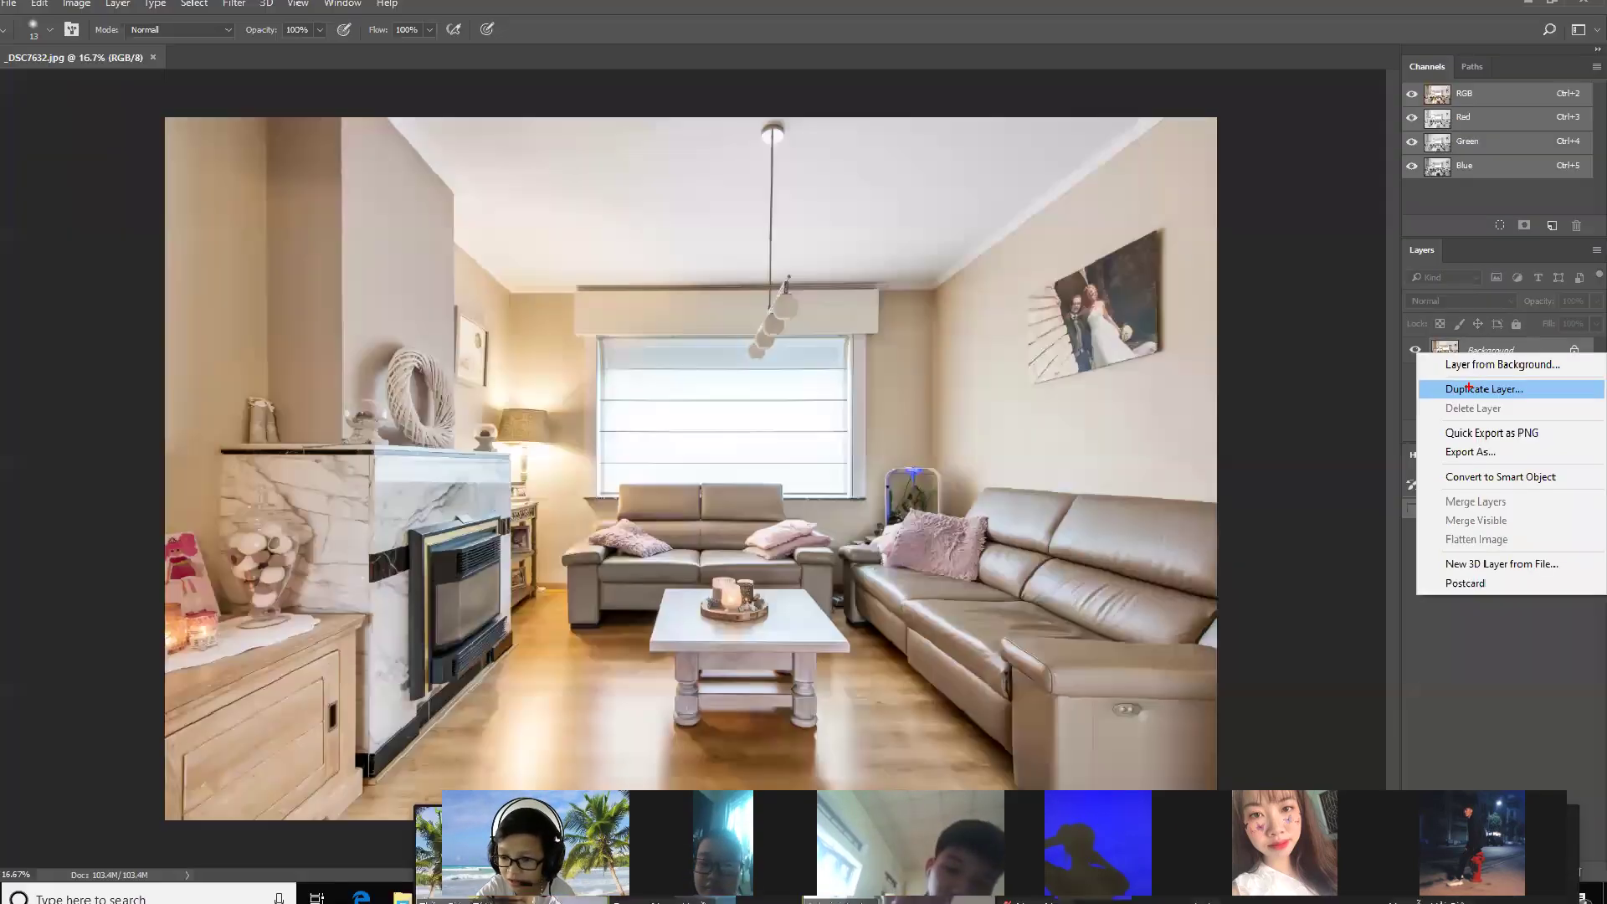
left_click(1419, 387)
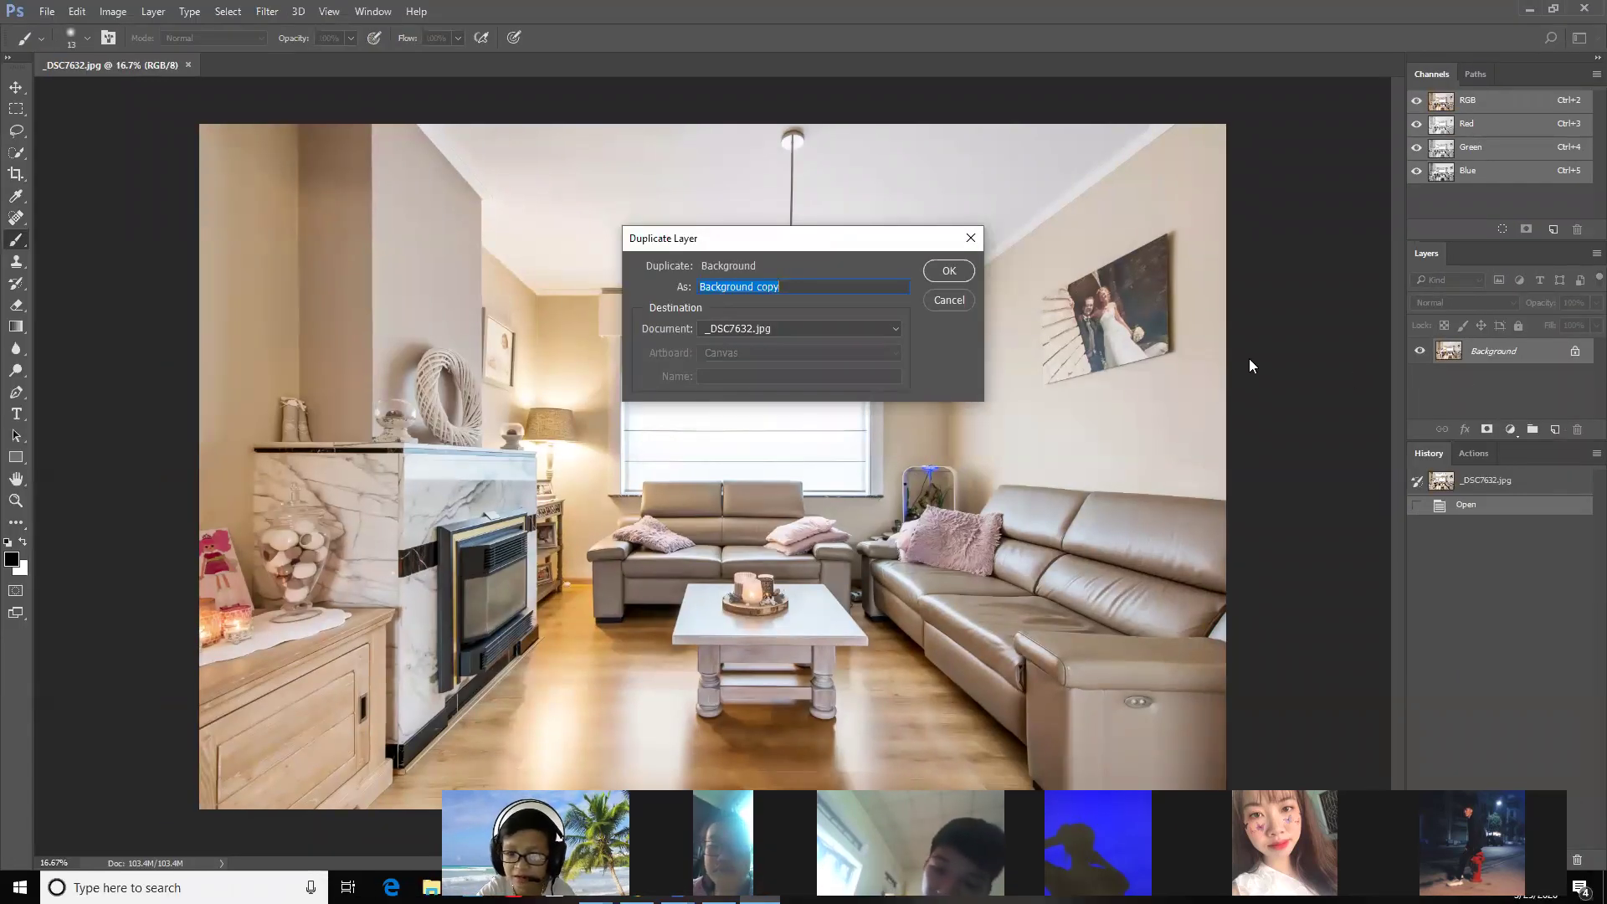
left_click(962, 272)
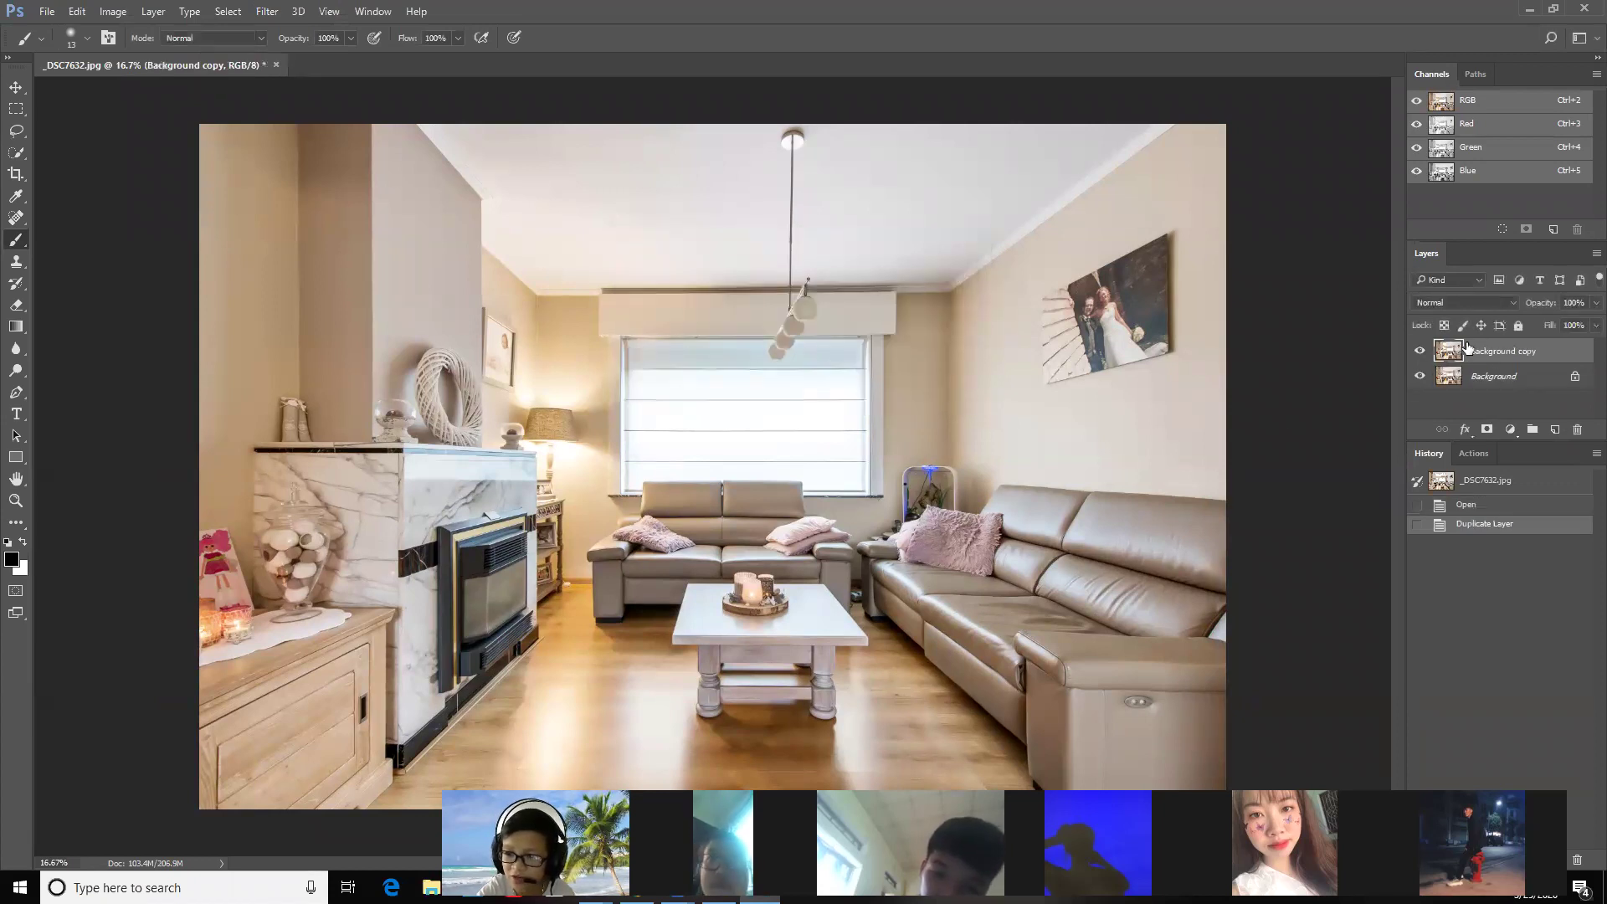
left_click(1418, 352)
left_click(1417, 352)
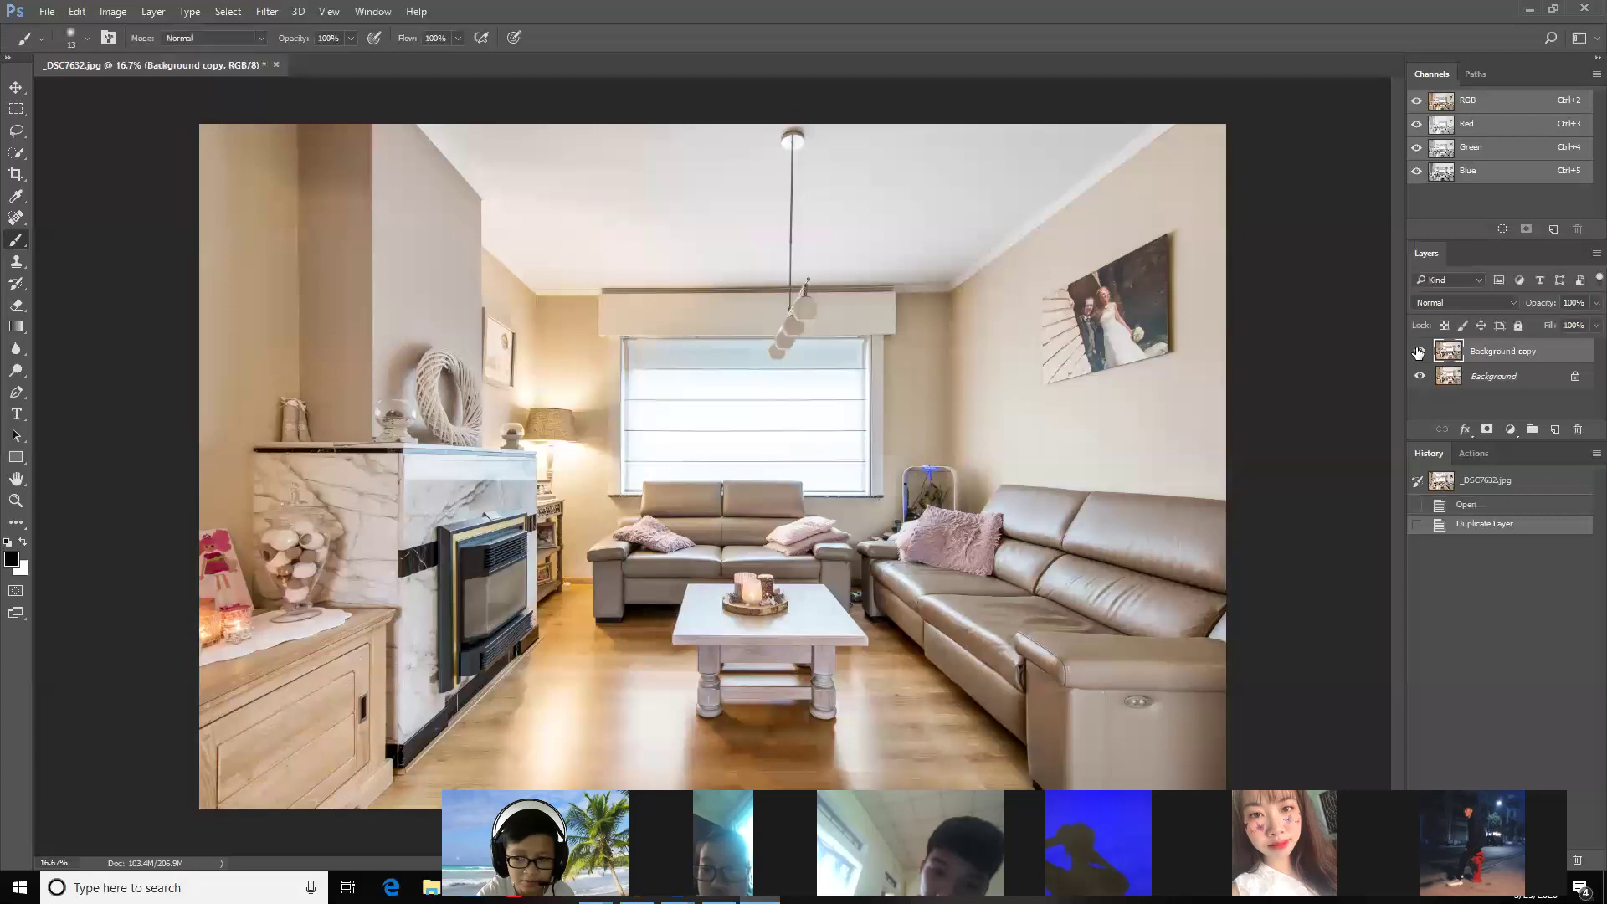
left_click(1420, 351)
left_click(1420, 351)
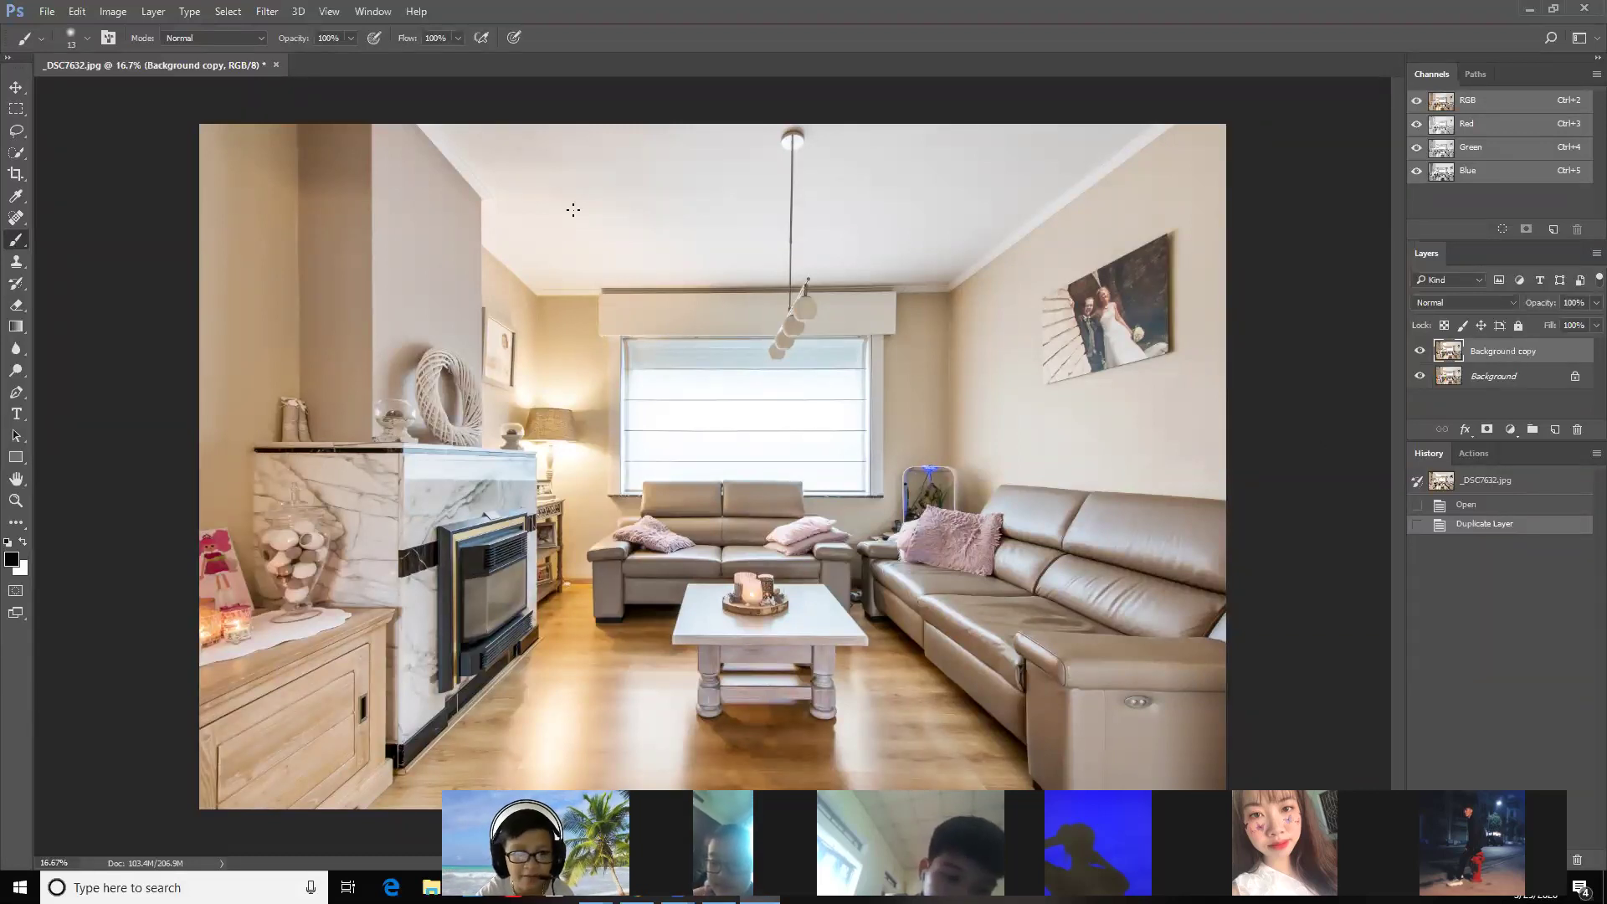
Step: Open the Camera Raw Filter on the duplicated layer
left_click(267, 13)
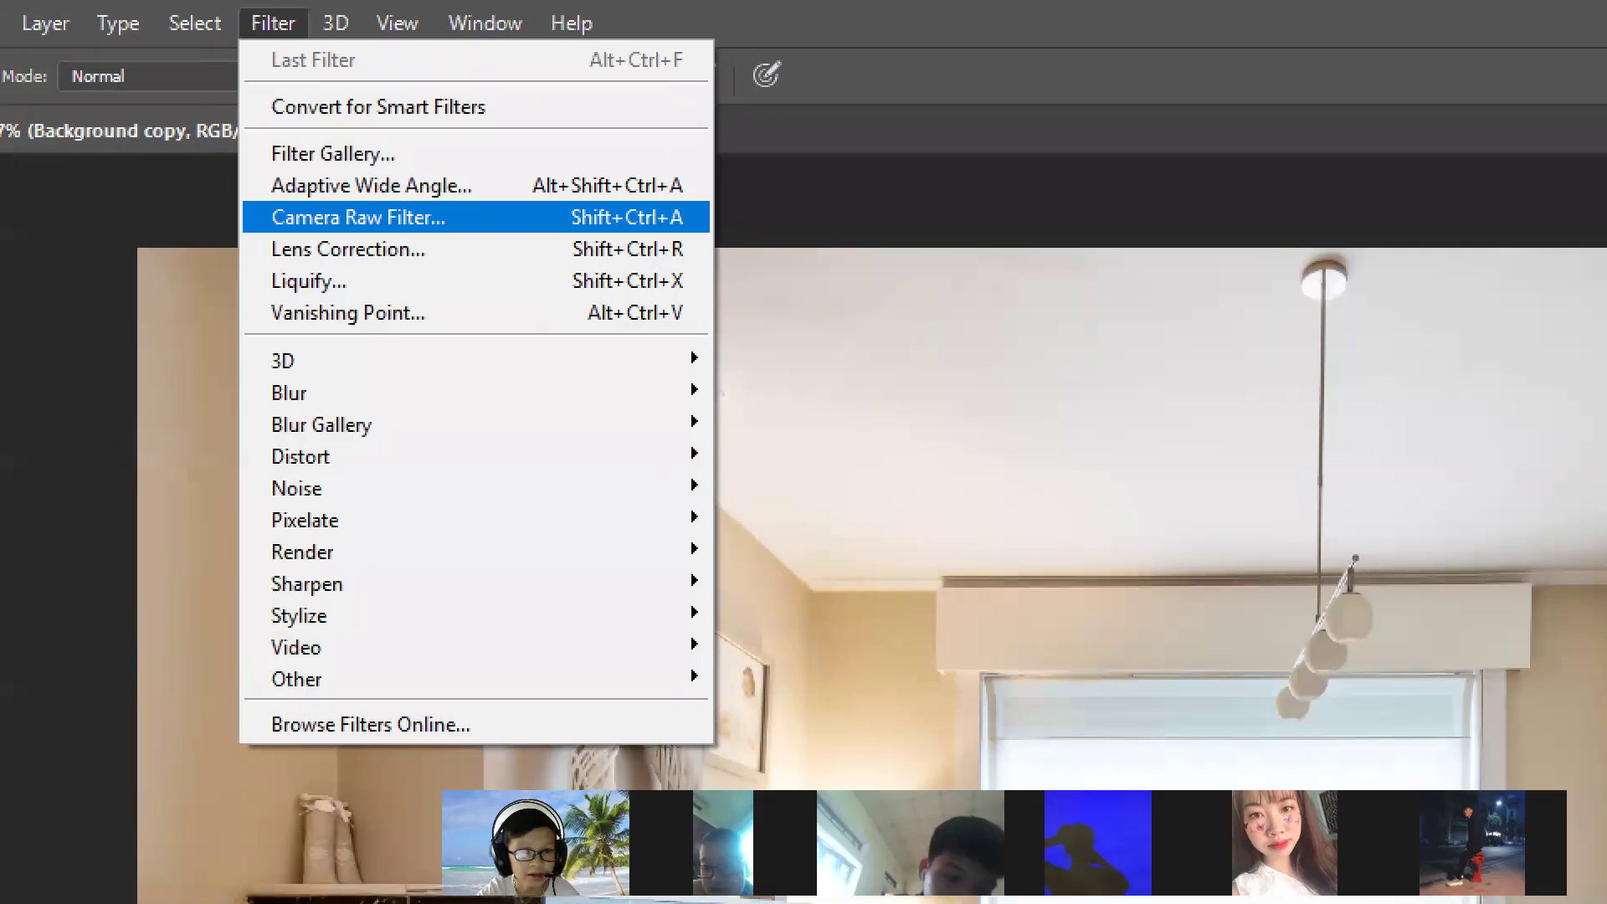
left_click_drag(270, 10, 316, 40)
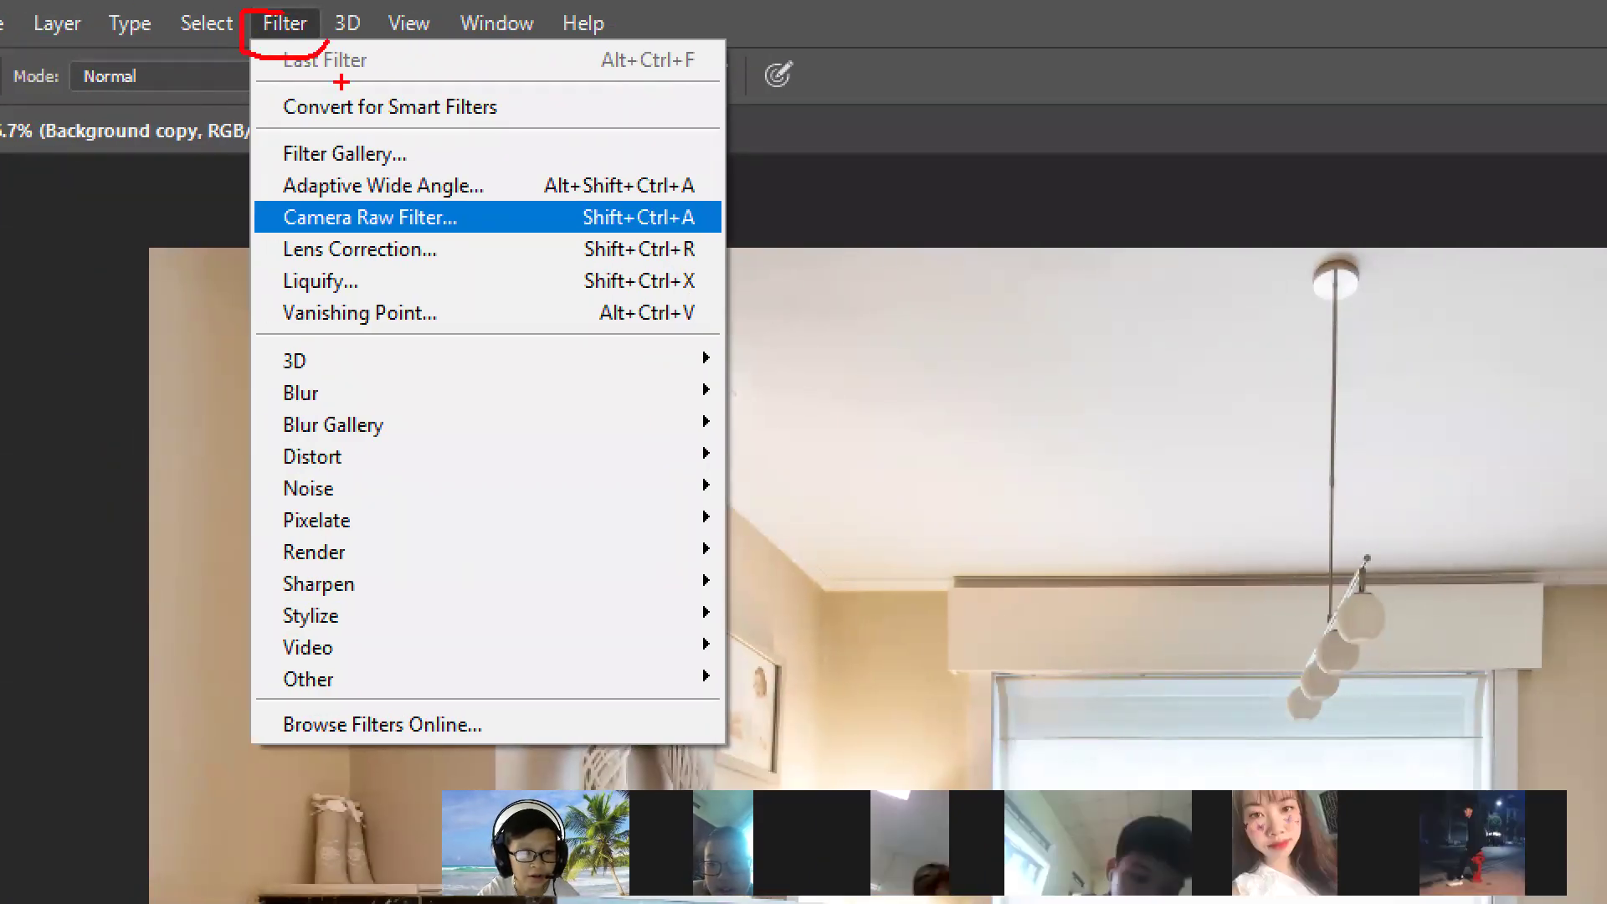
left_click_drag(398, 223, 474, 223)
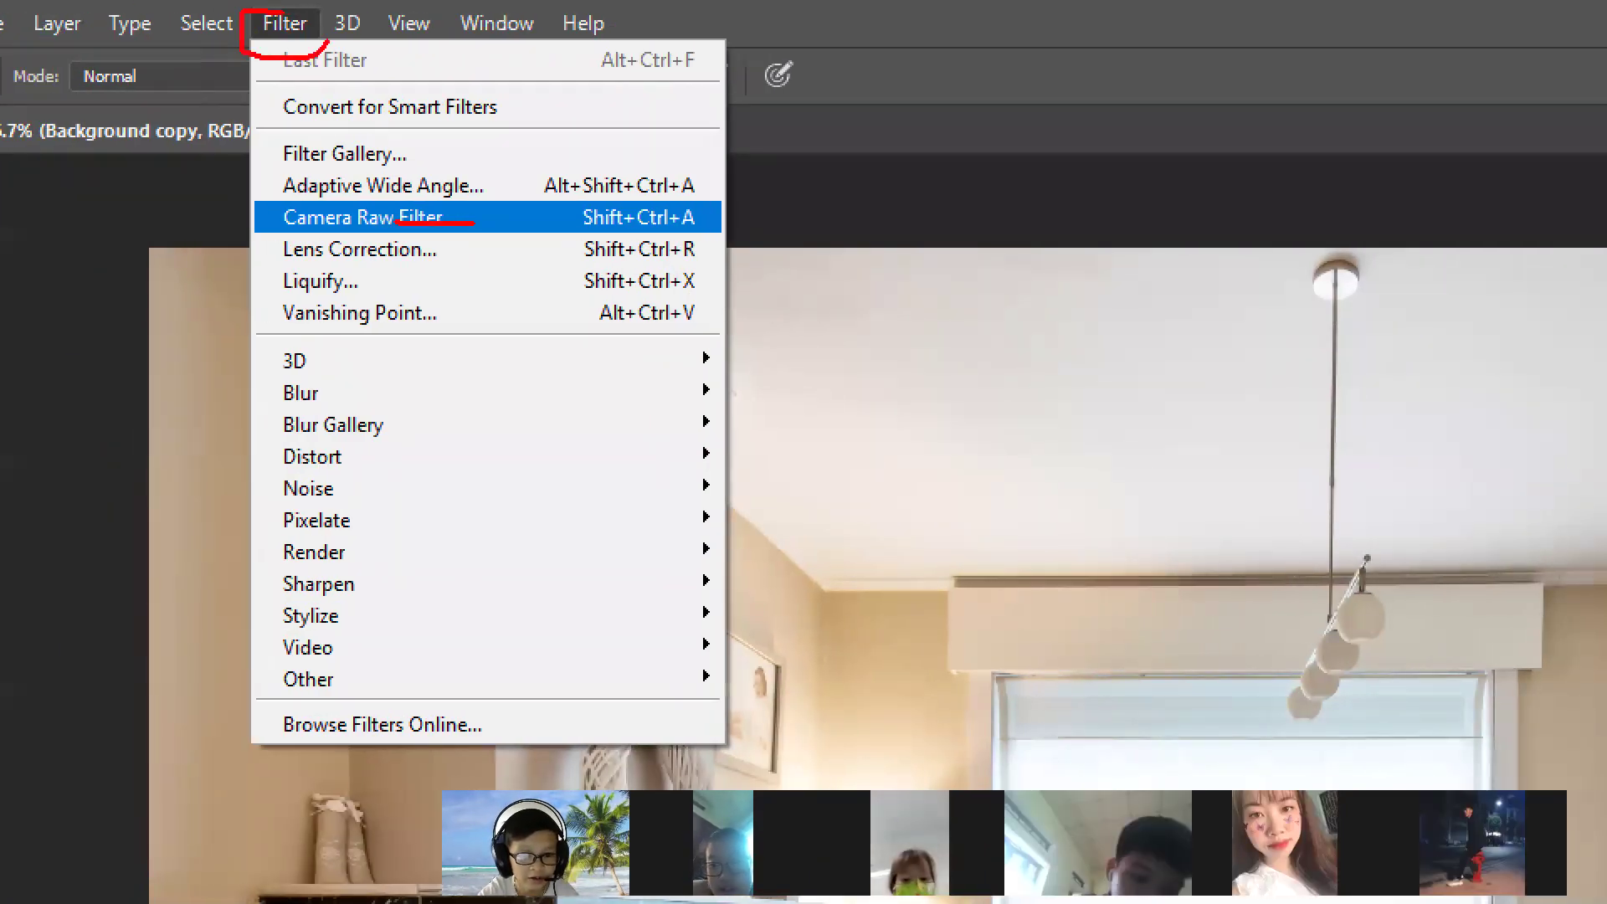
mouse_move(565, 200)
left_mouse_down()
mouse_move(608, 197)
mouse_move(688, 242)
mouse_move(726, 200)
mouse_move(620, 190)
left_mouse_up()
key("Escape")
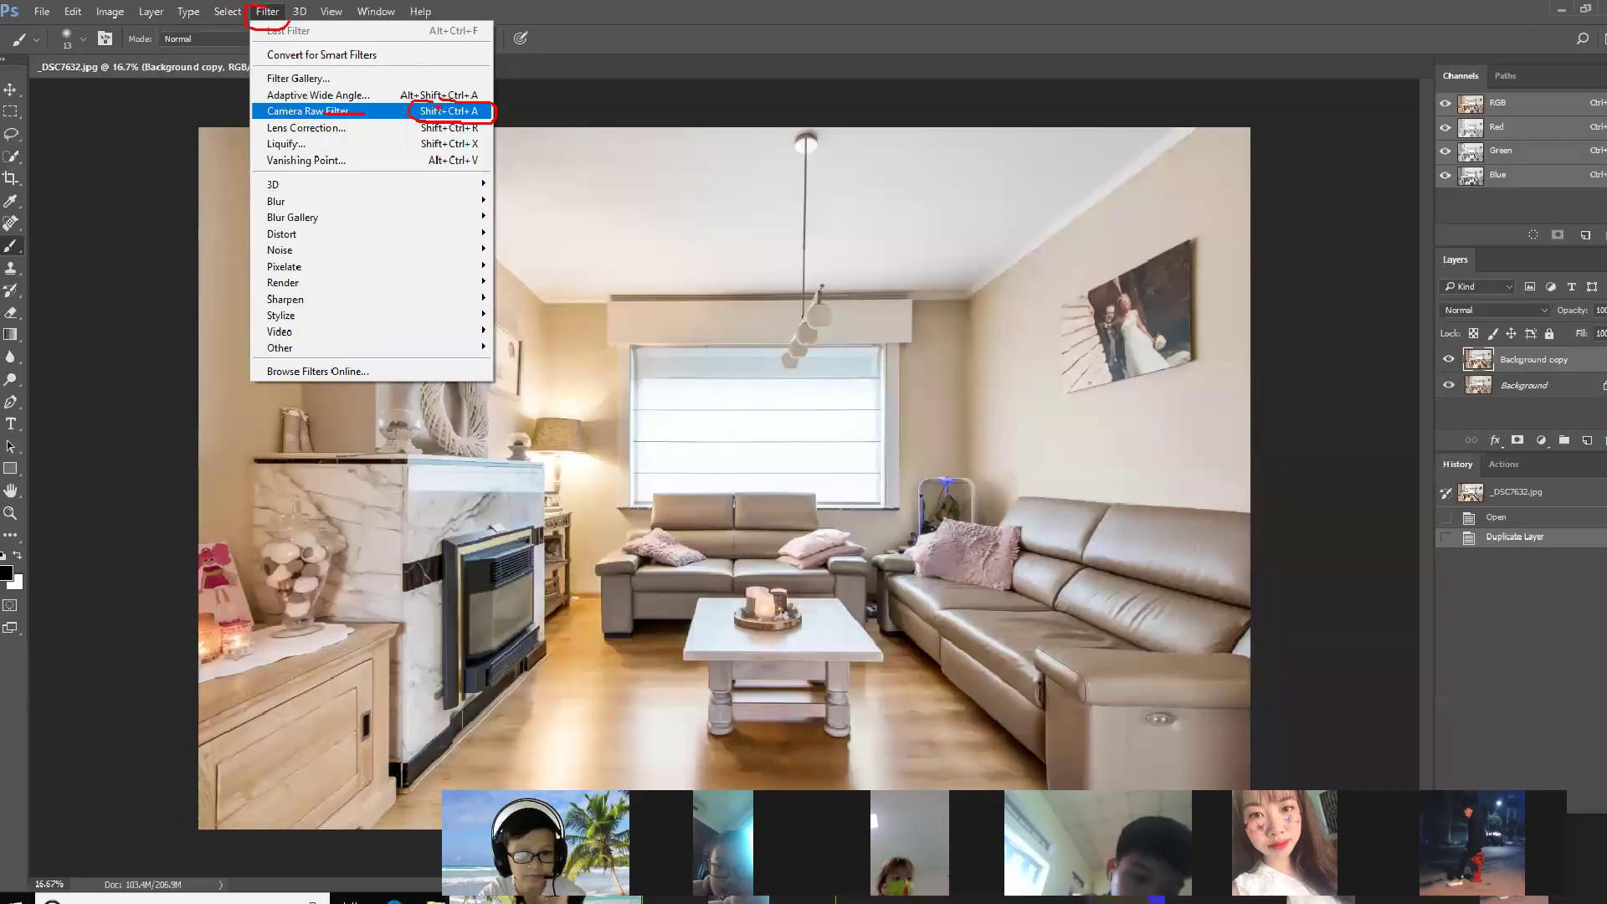
left_click(269, 12)
left_click(284, 107)
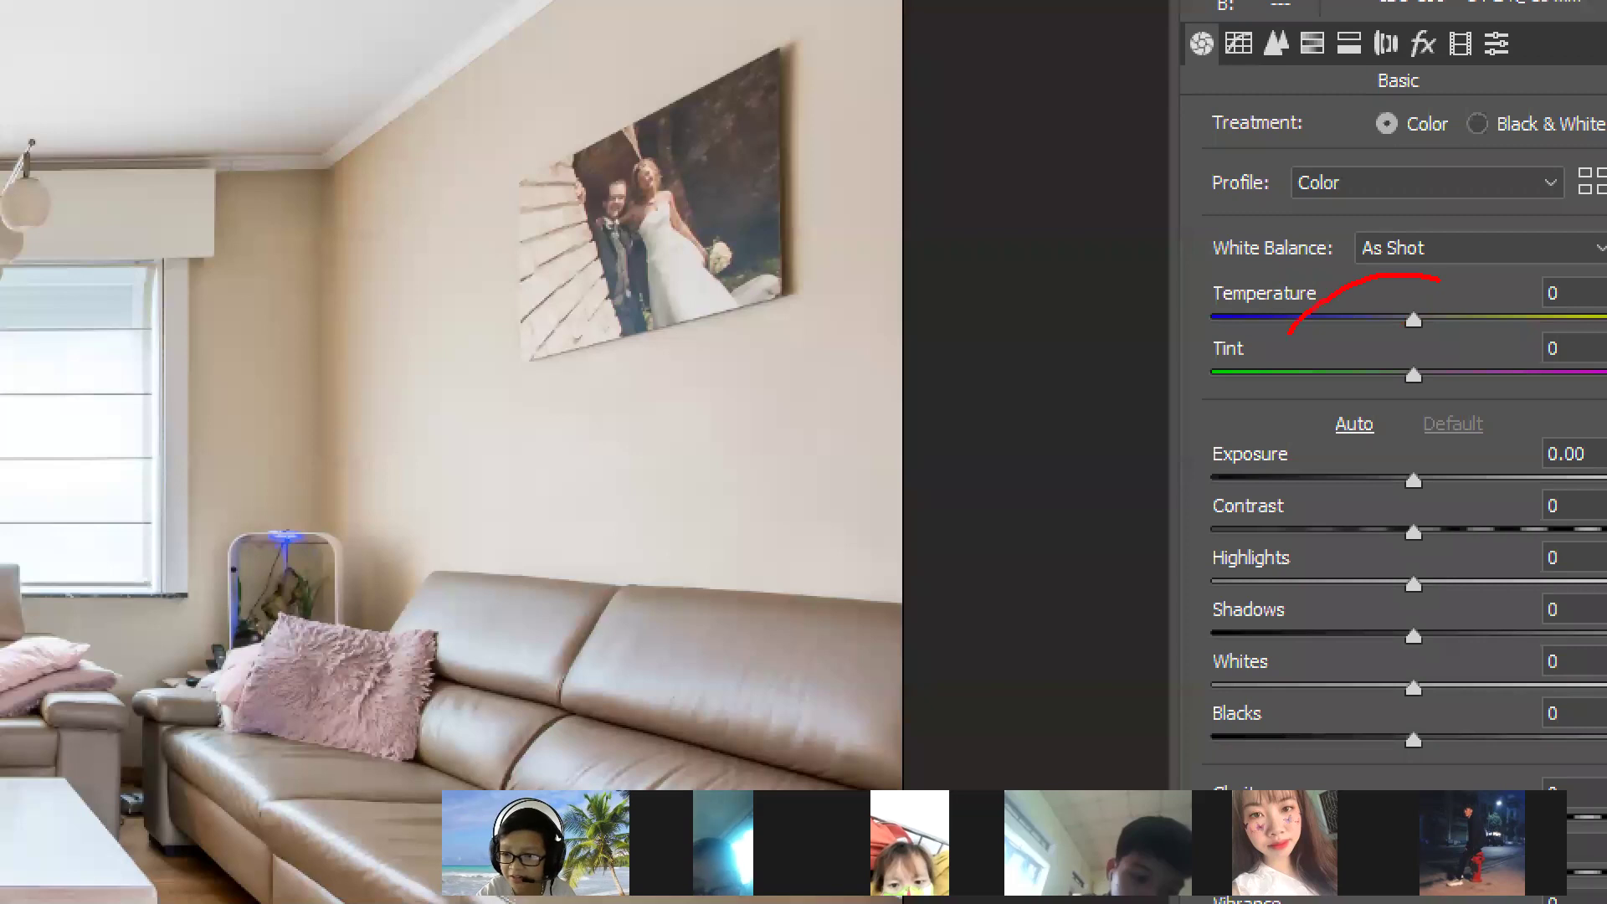
mouse_move(1289, 333)
left_mouse_down()
mouse_move(1369, 412)
mouse_move(1600, 361)
left_mouse_up()
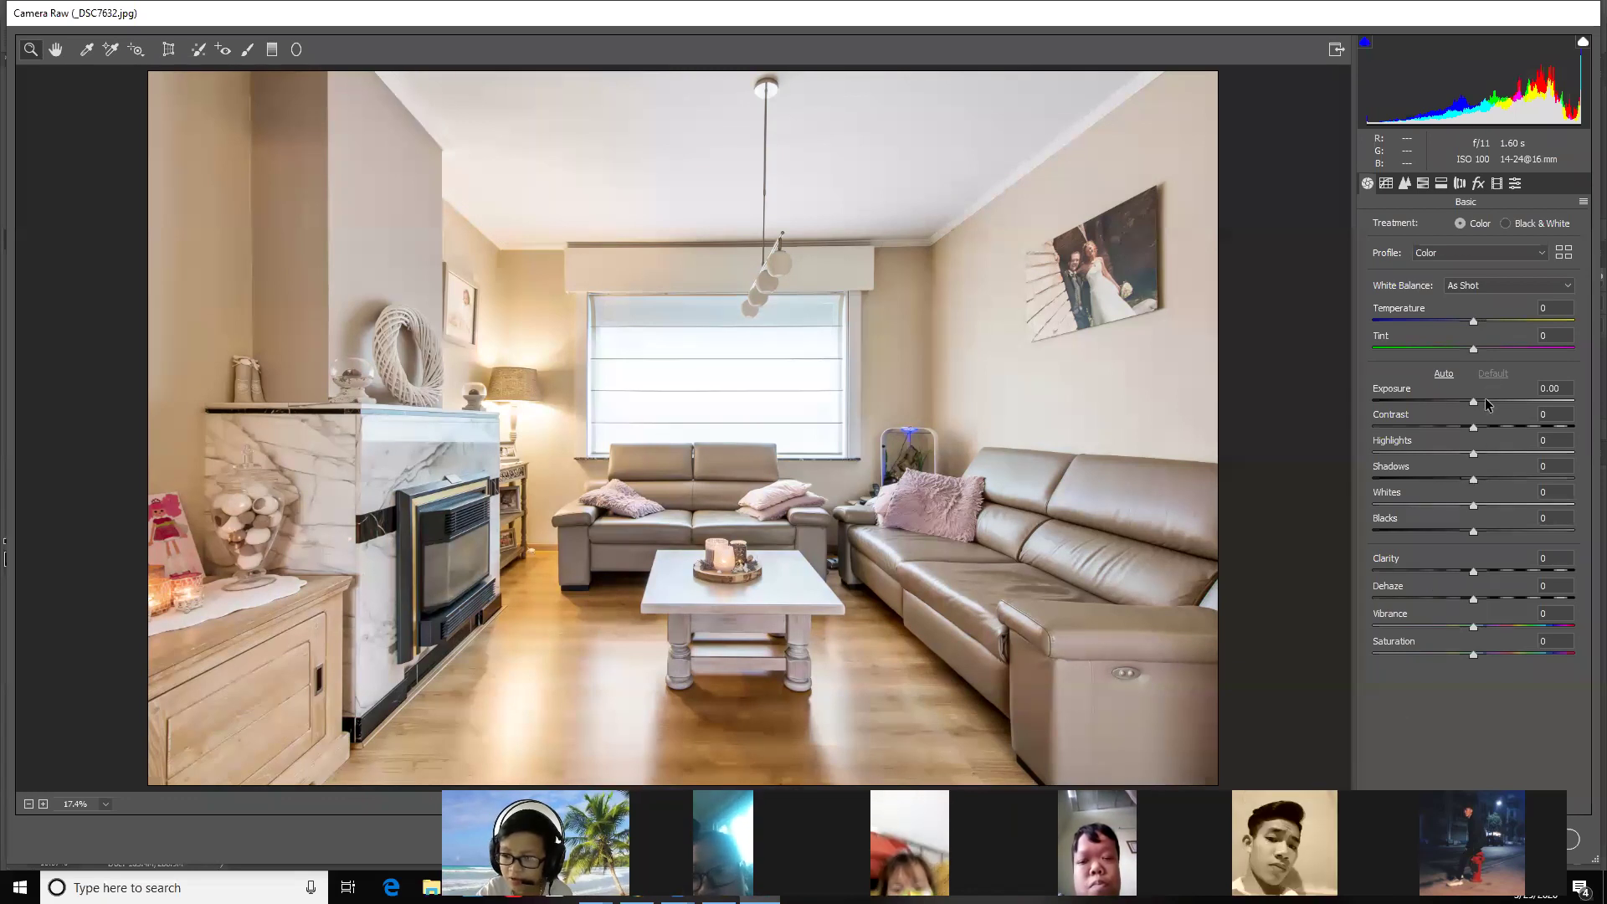
Step: Try a warmer Temperature of +13 and a slightly cooler negative value, and reset the White Balance to As Shot
left_click(1474, 325)
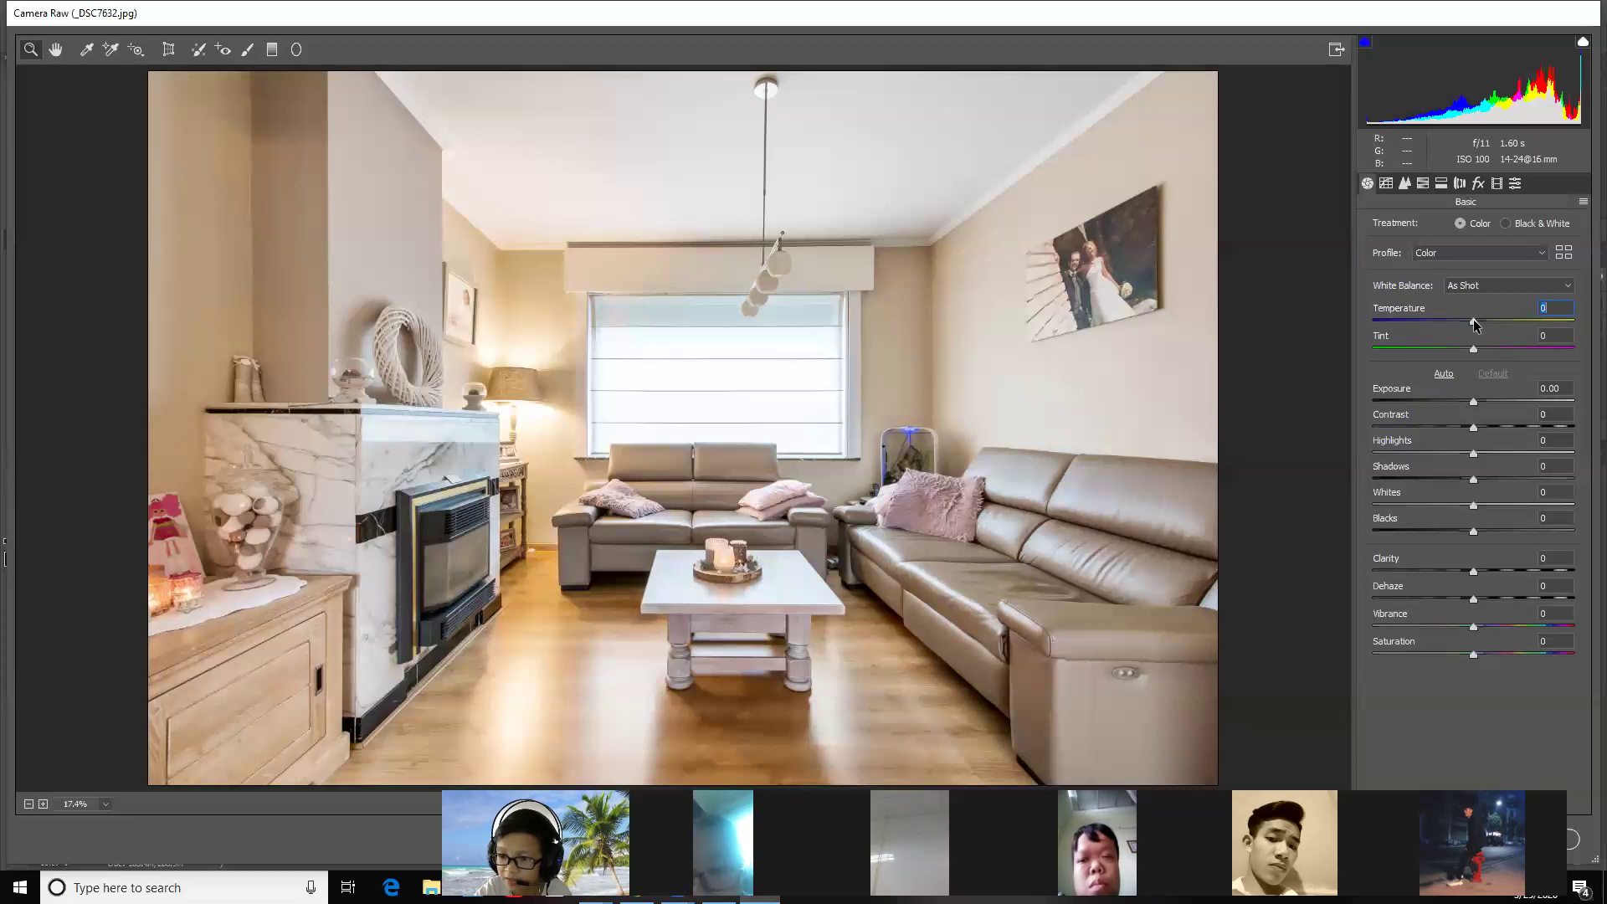
left_click_drag(1474, 321, 1486, 320)
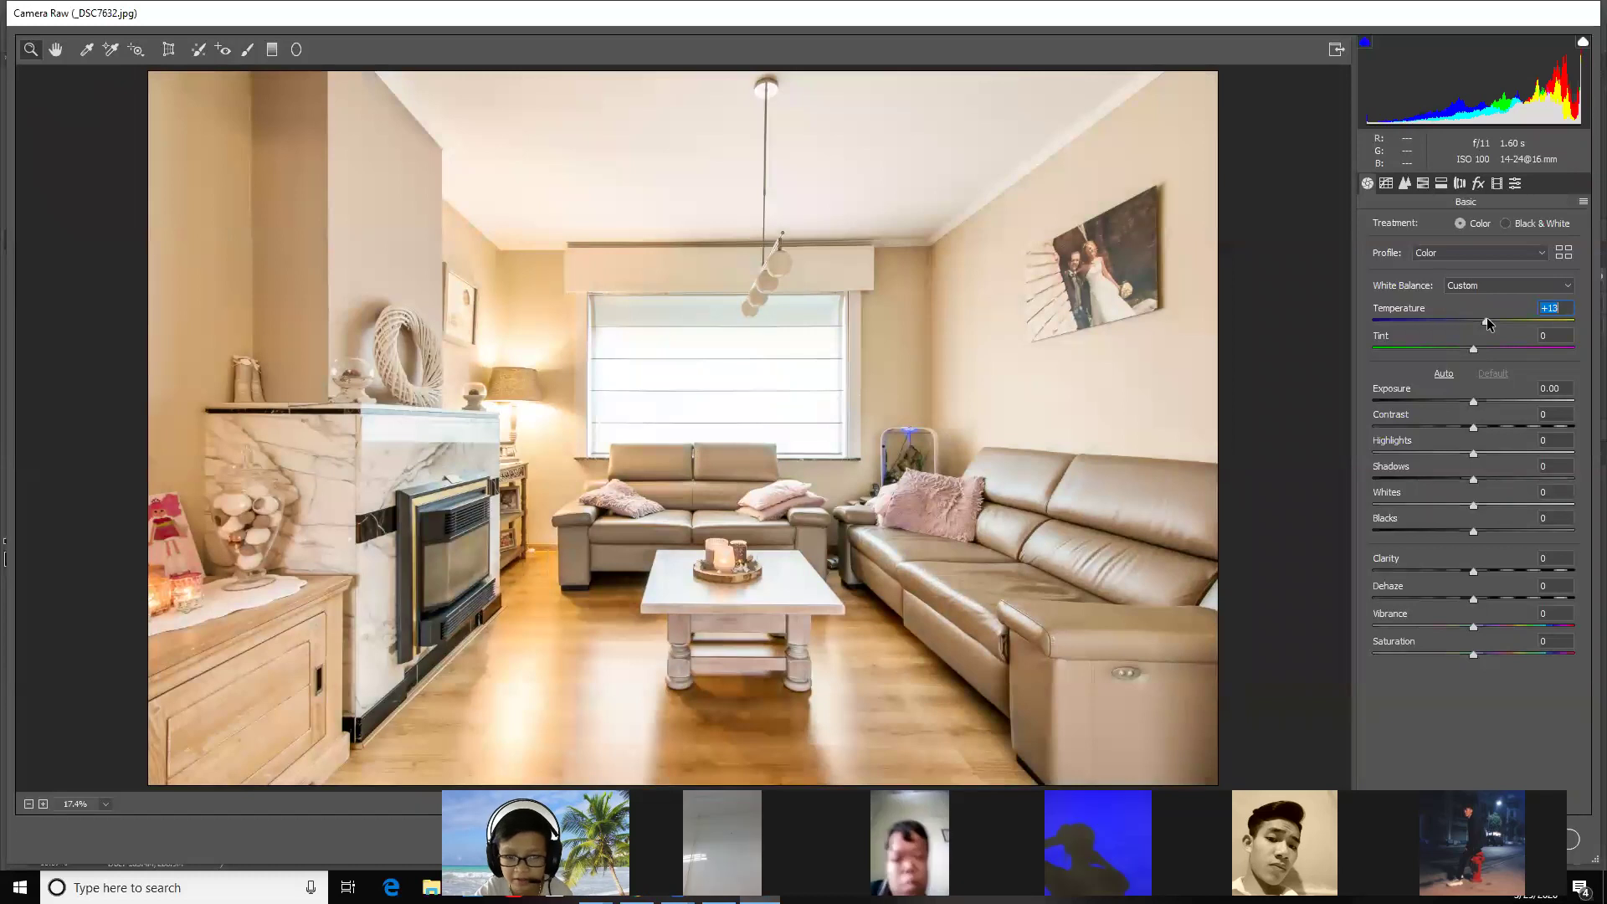
left_click_drag(1486, 320, 1467, 324)
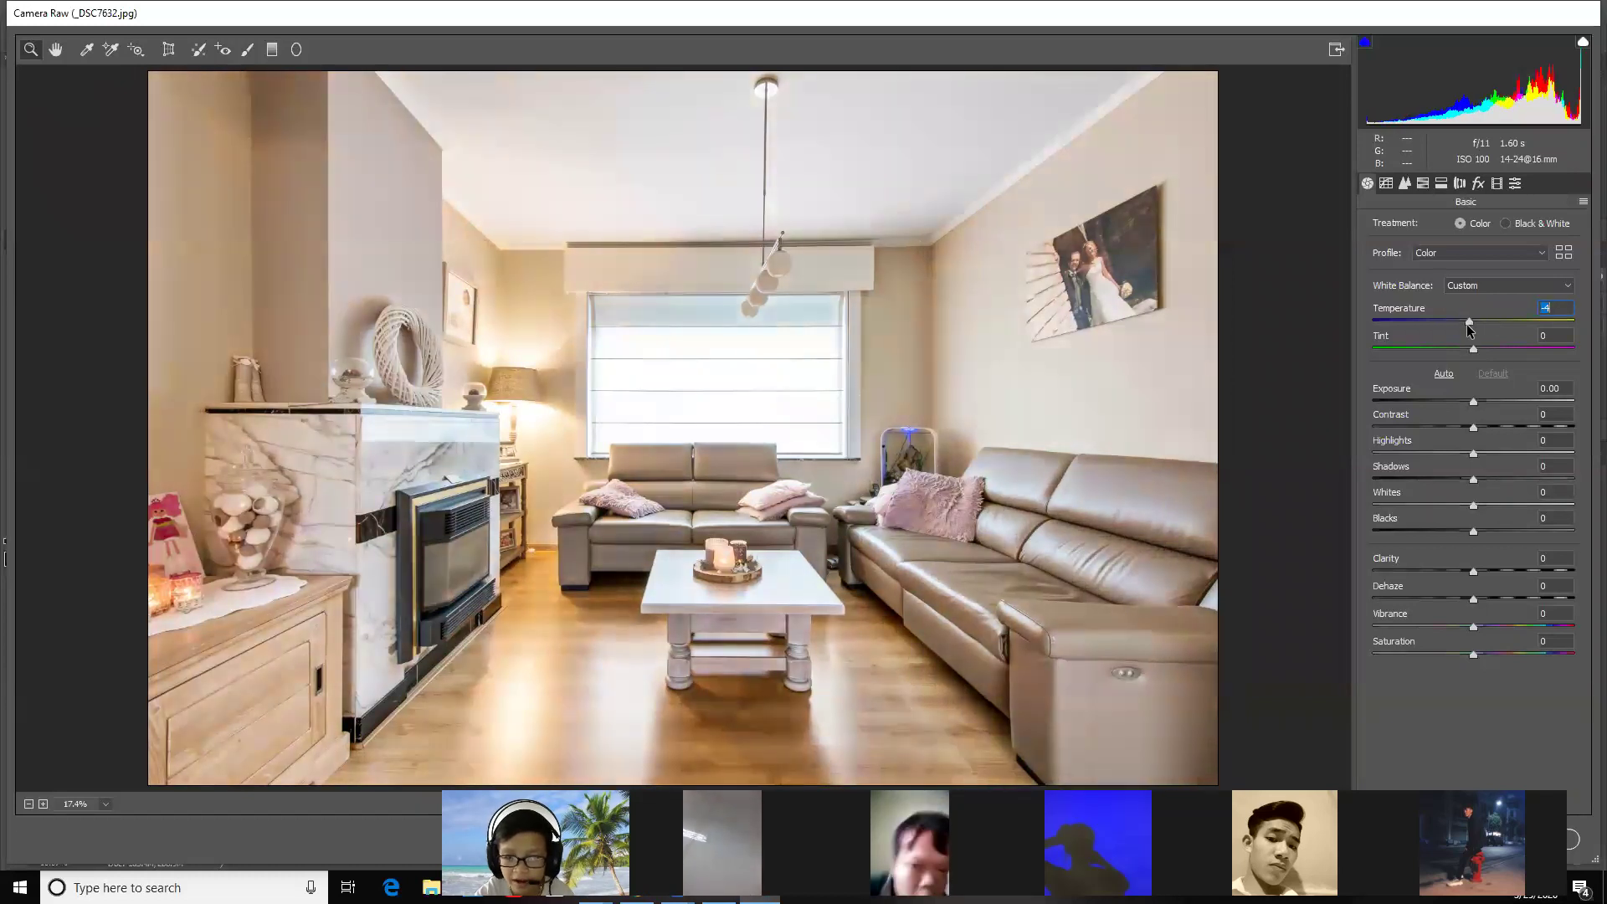
left_click(1483, 284)
left_click(1478, 302)
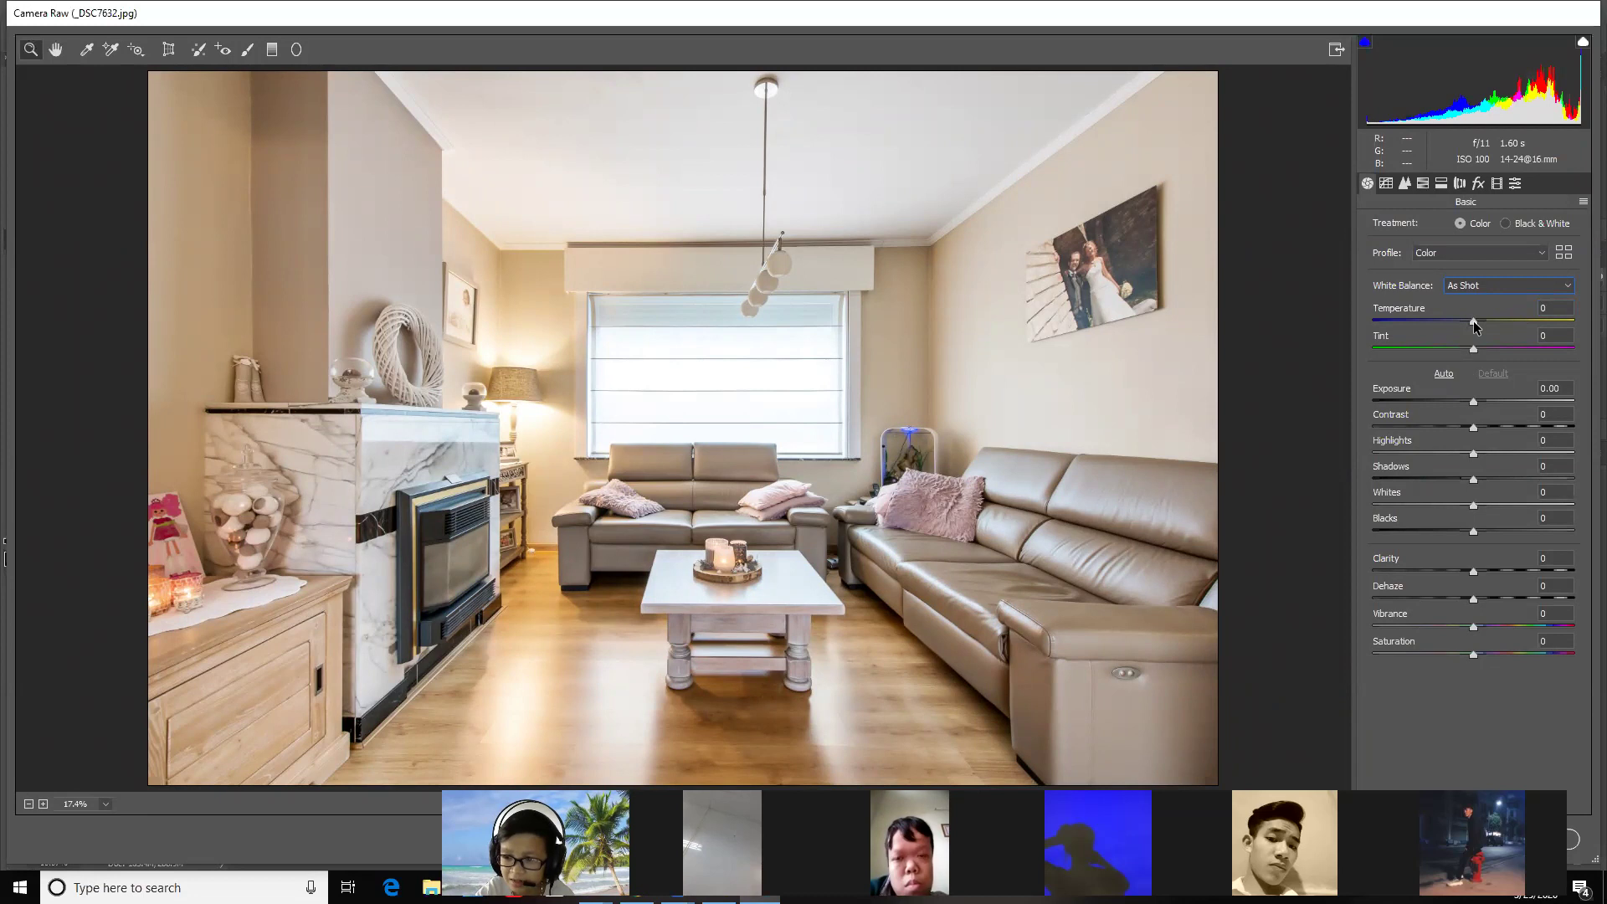
Step: Cool the photo to a Temperature of -8, compare it against 0, and set it back to -8
key("Down")
key("Down")
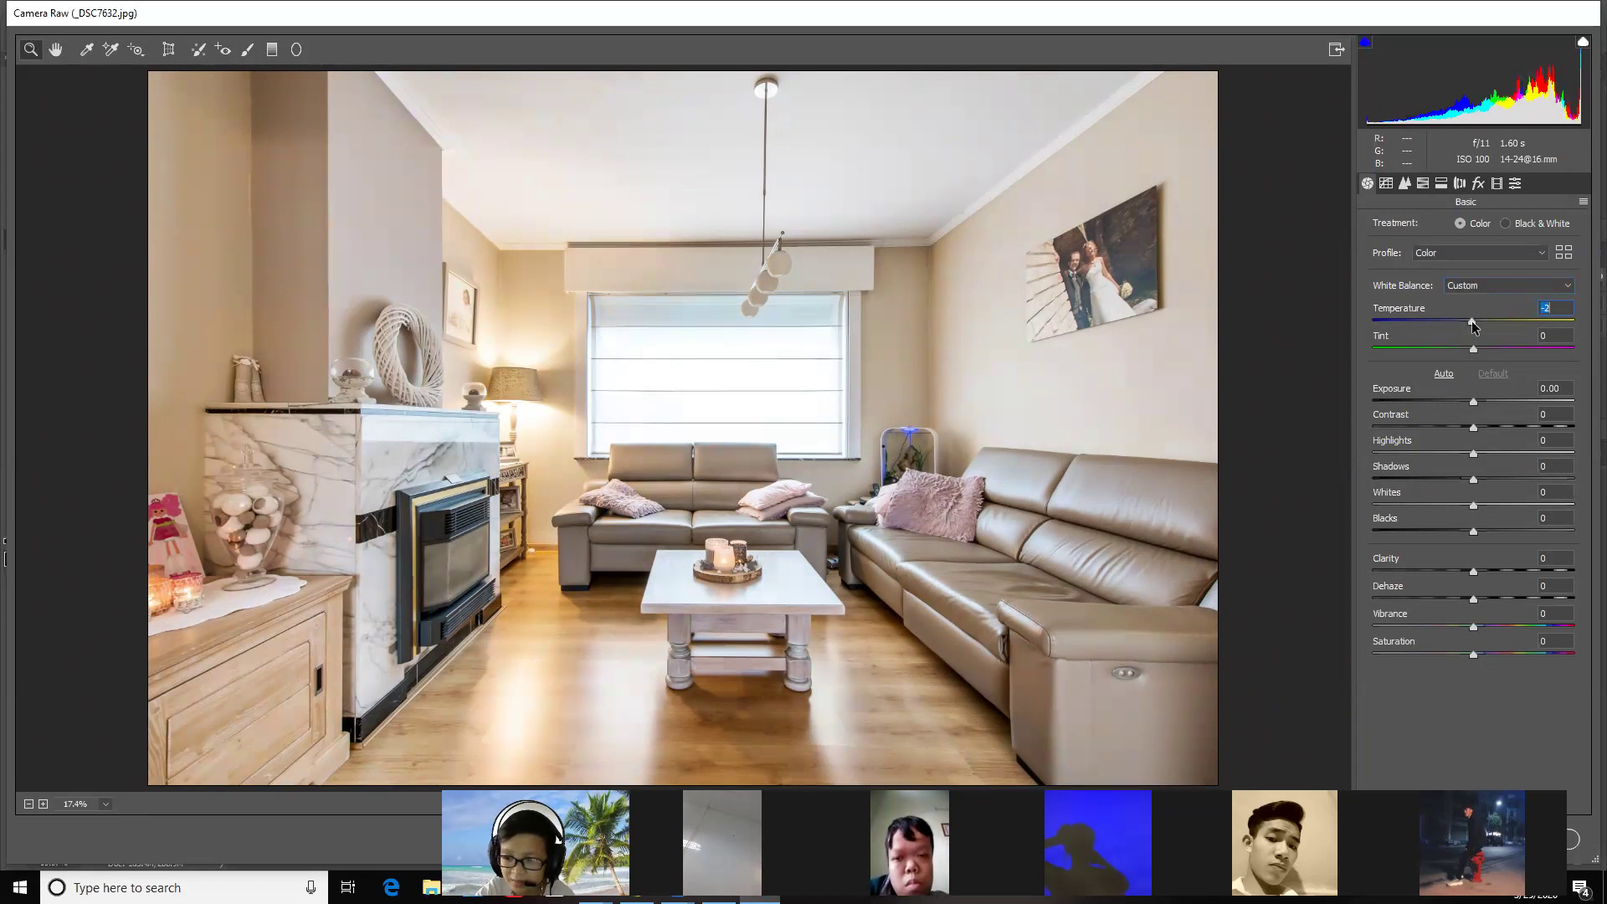
left_click_drag(1472, 323, 1464, 332)
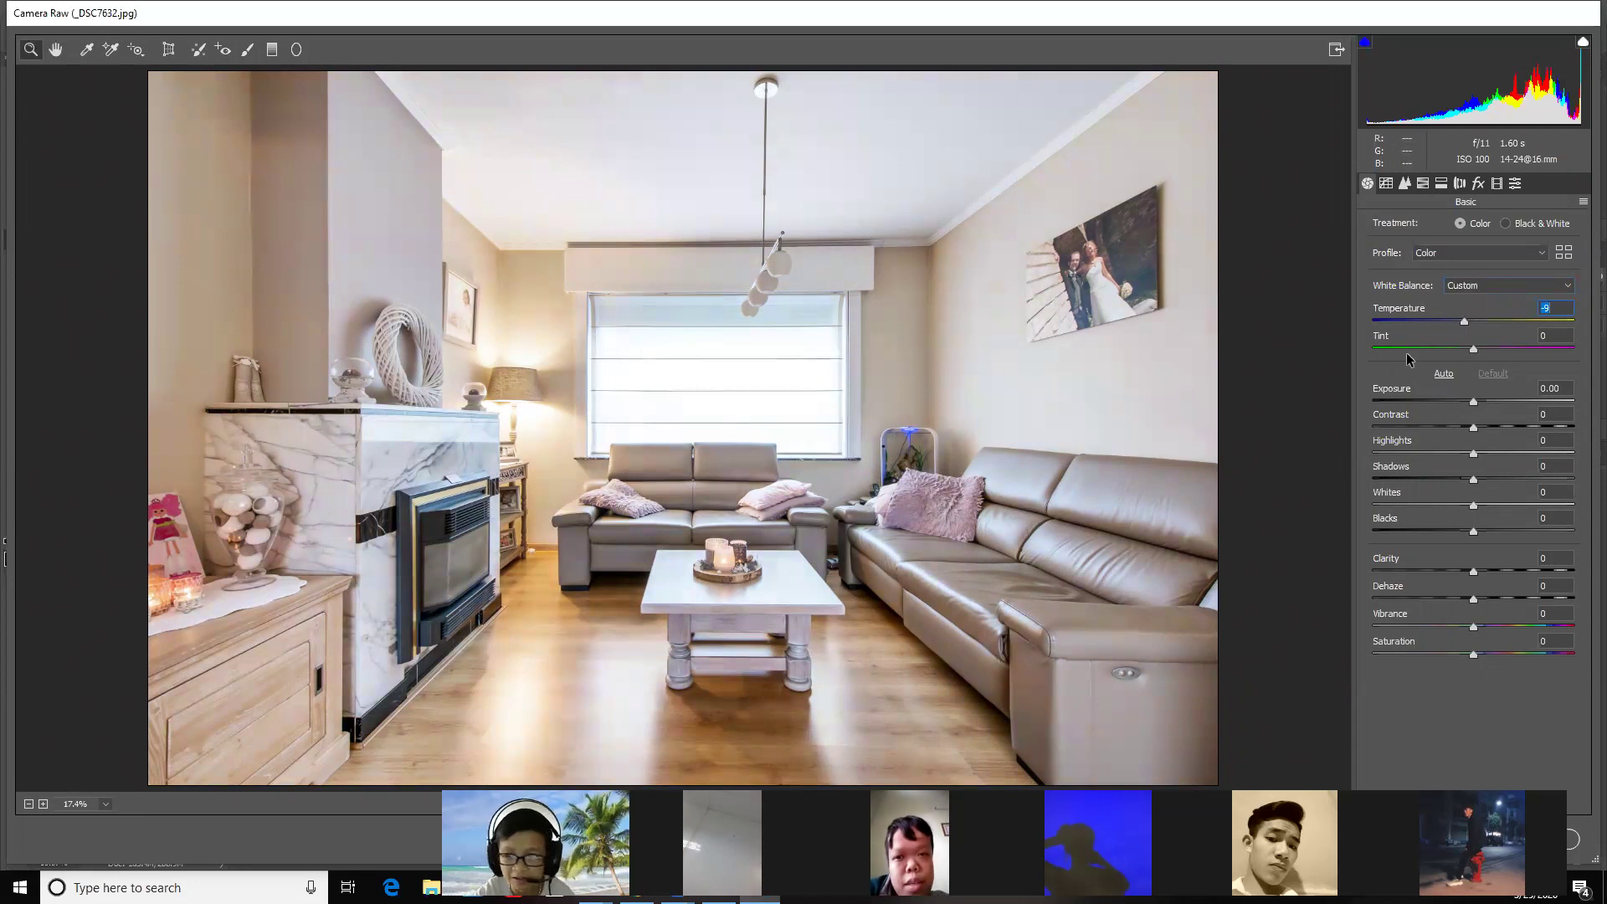
left_click_drag(1468, 324, 1466, 325)
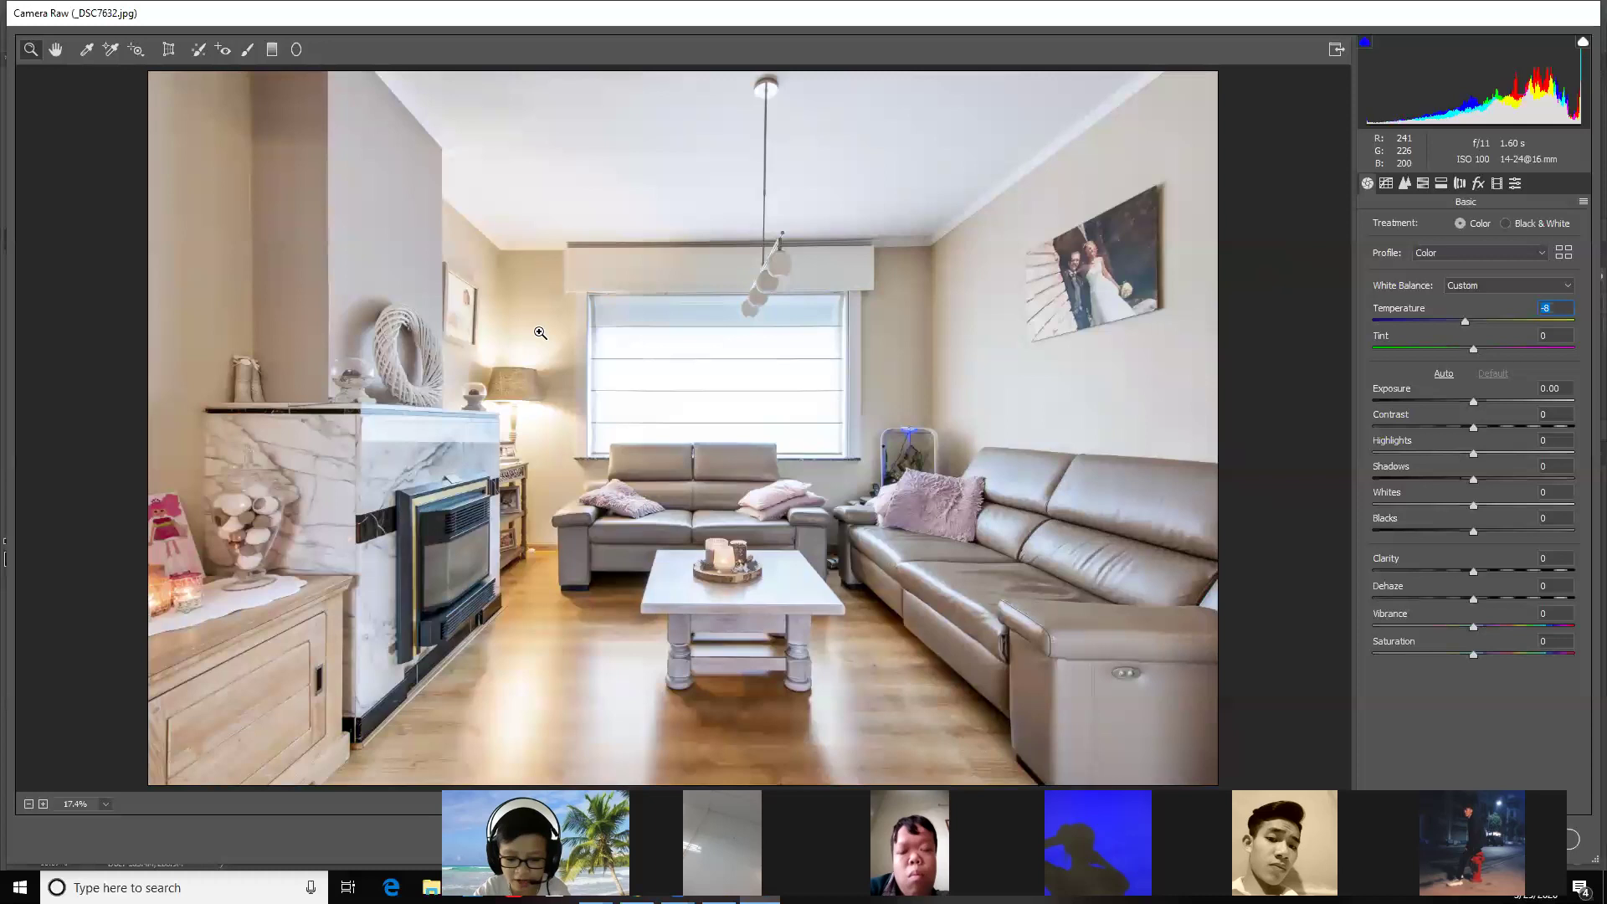
type("0")
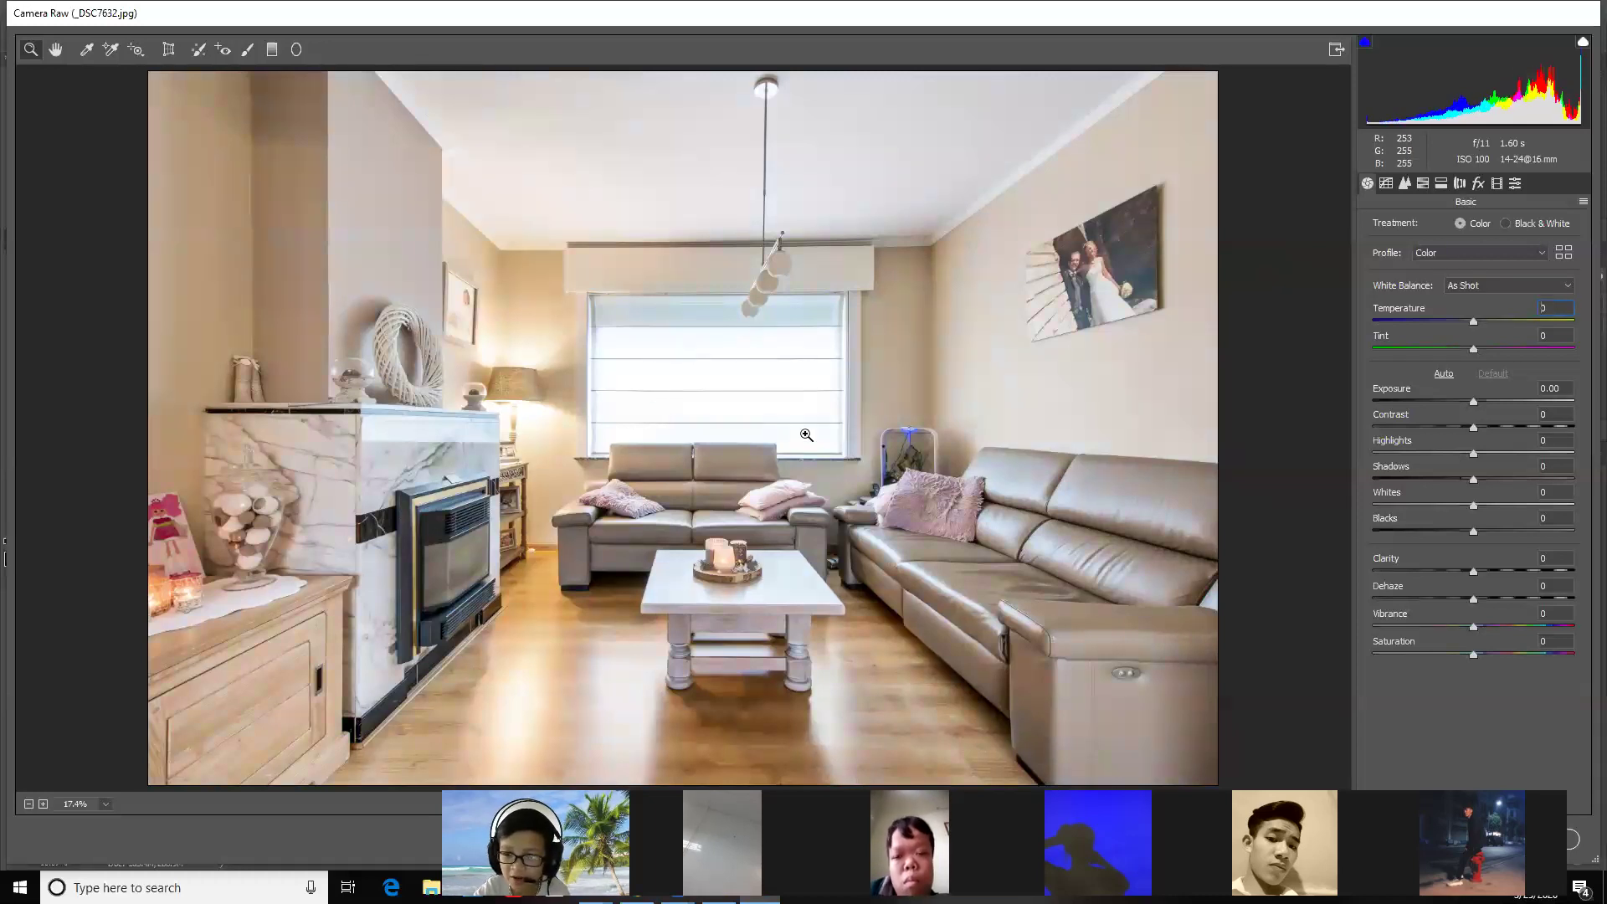
left_click(1546, 311)
type("-8")
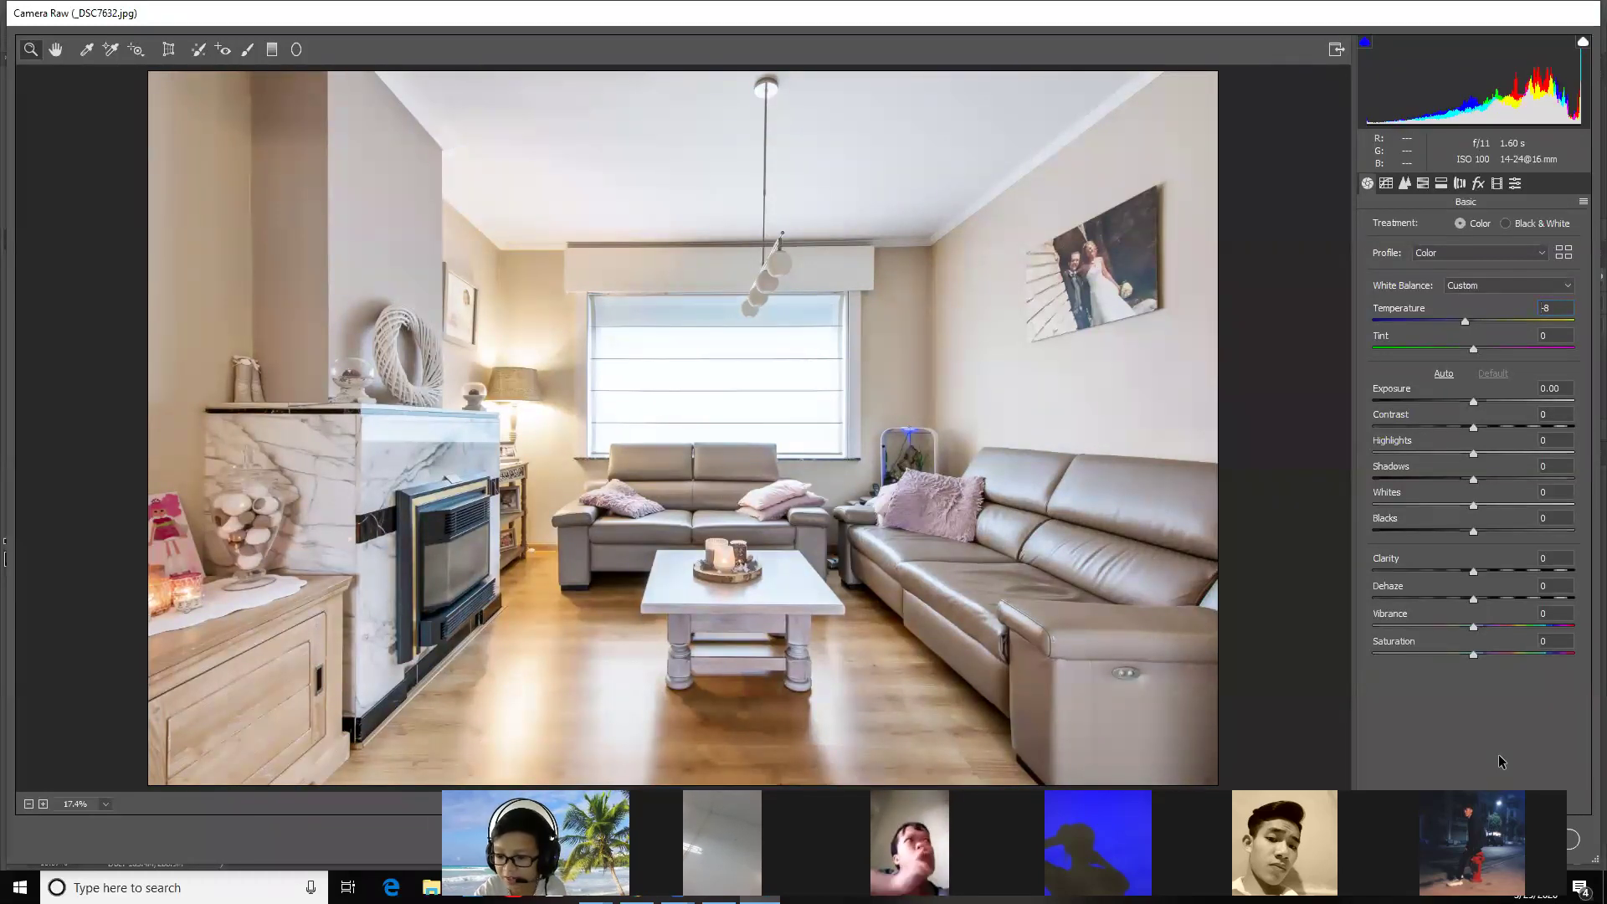
Step: Apply the Camera Raw adjustments and toggle the Background copy's visibility off and on to compare it with the original
key("Return")
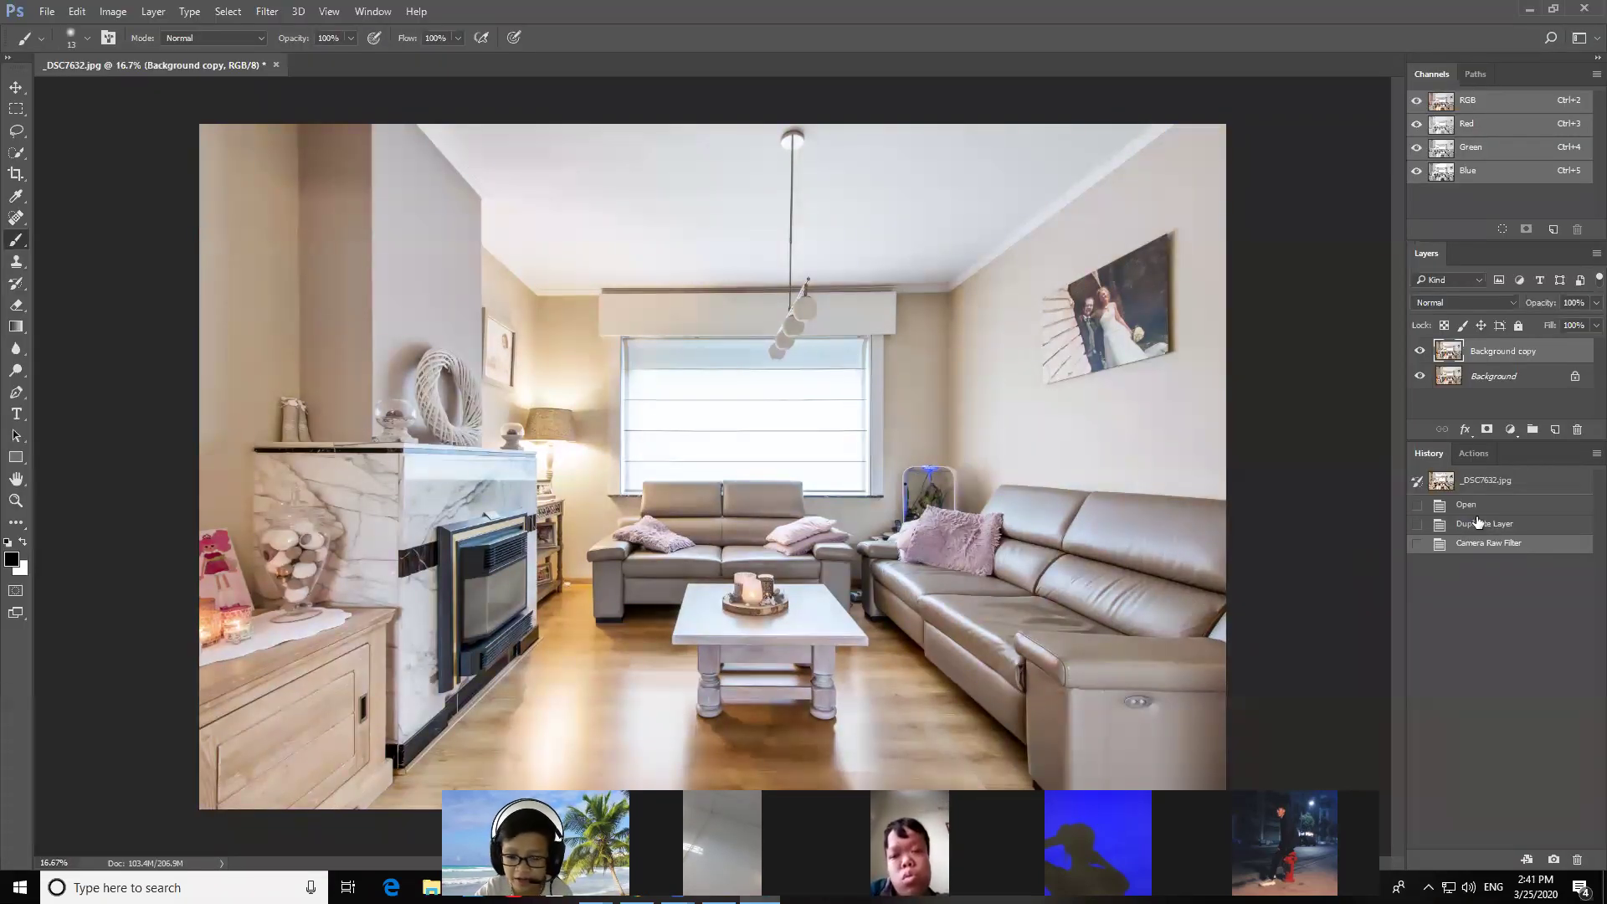
left_click(1420, 350)
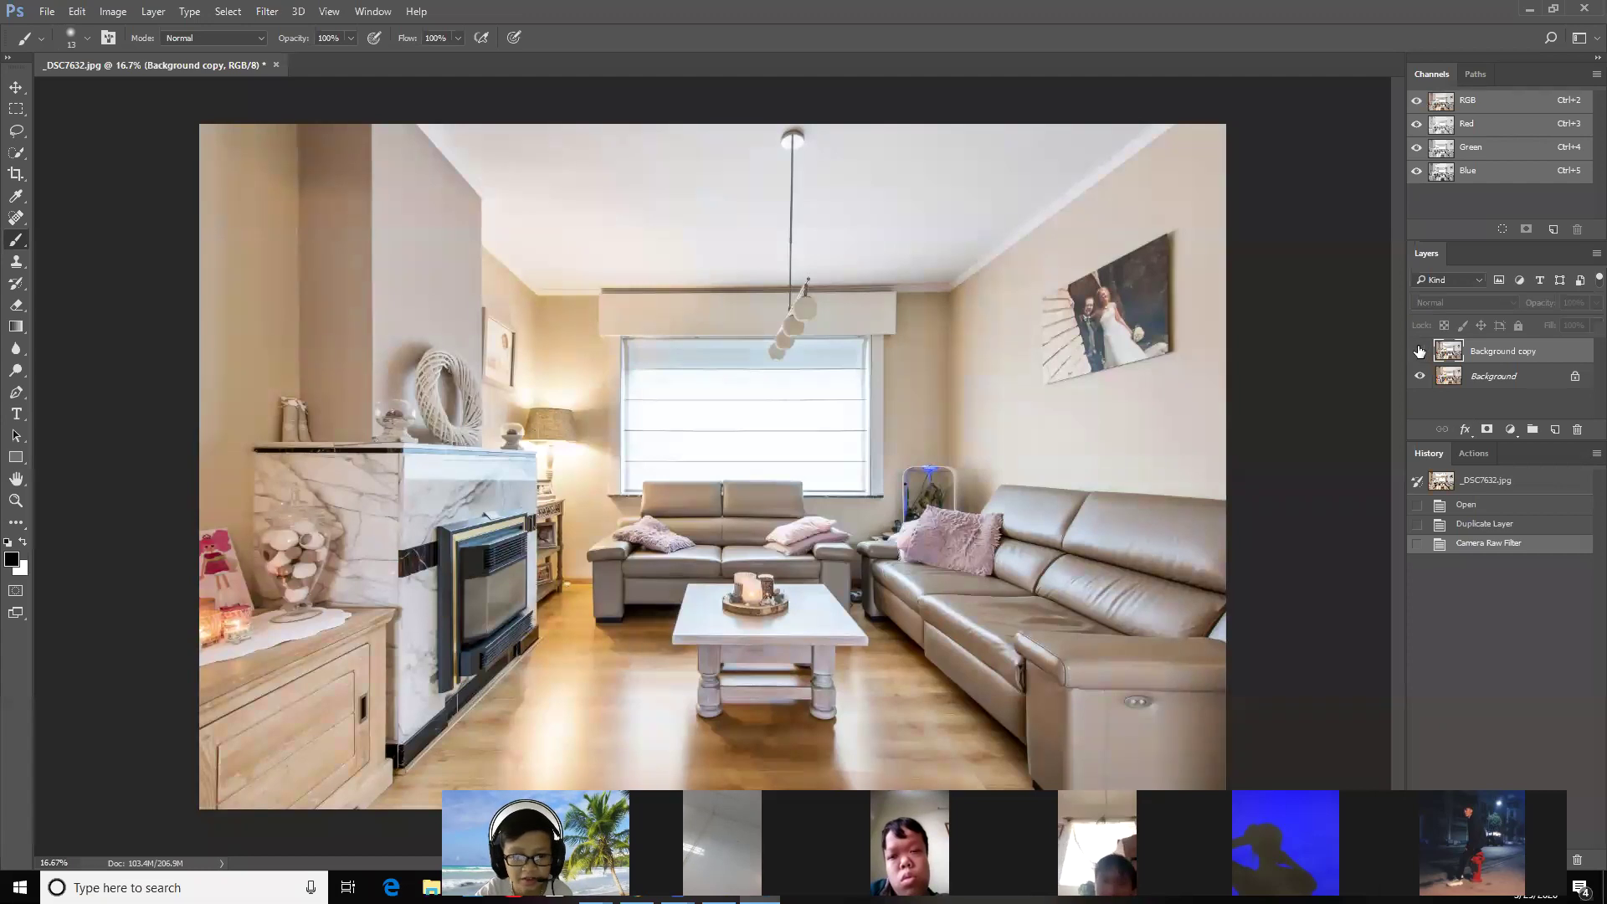
left_click(1420, 350)
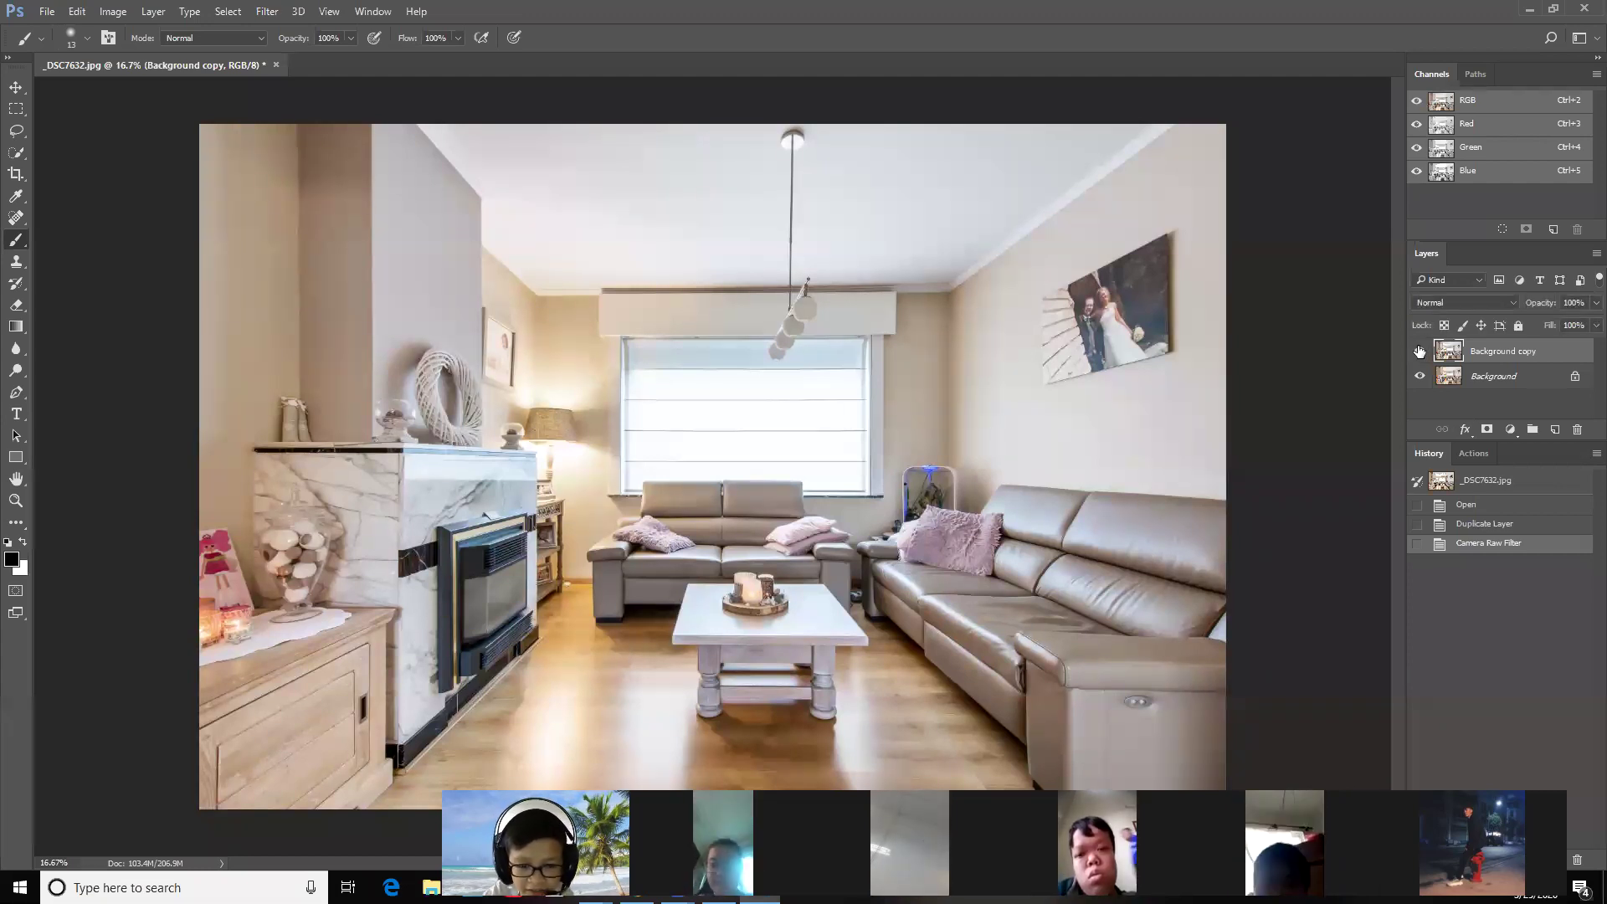
left_click(1420, 351)
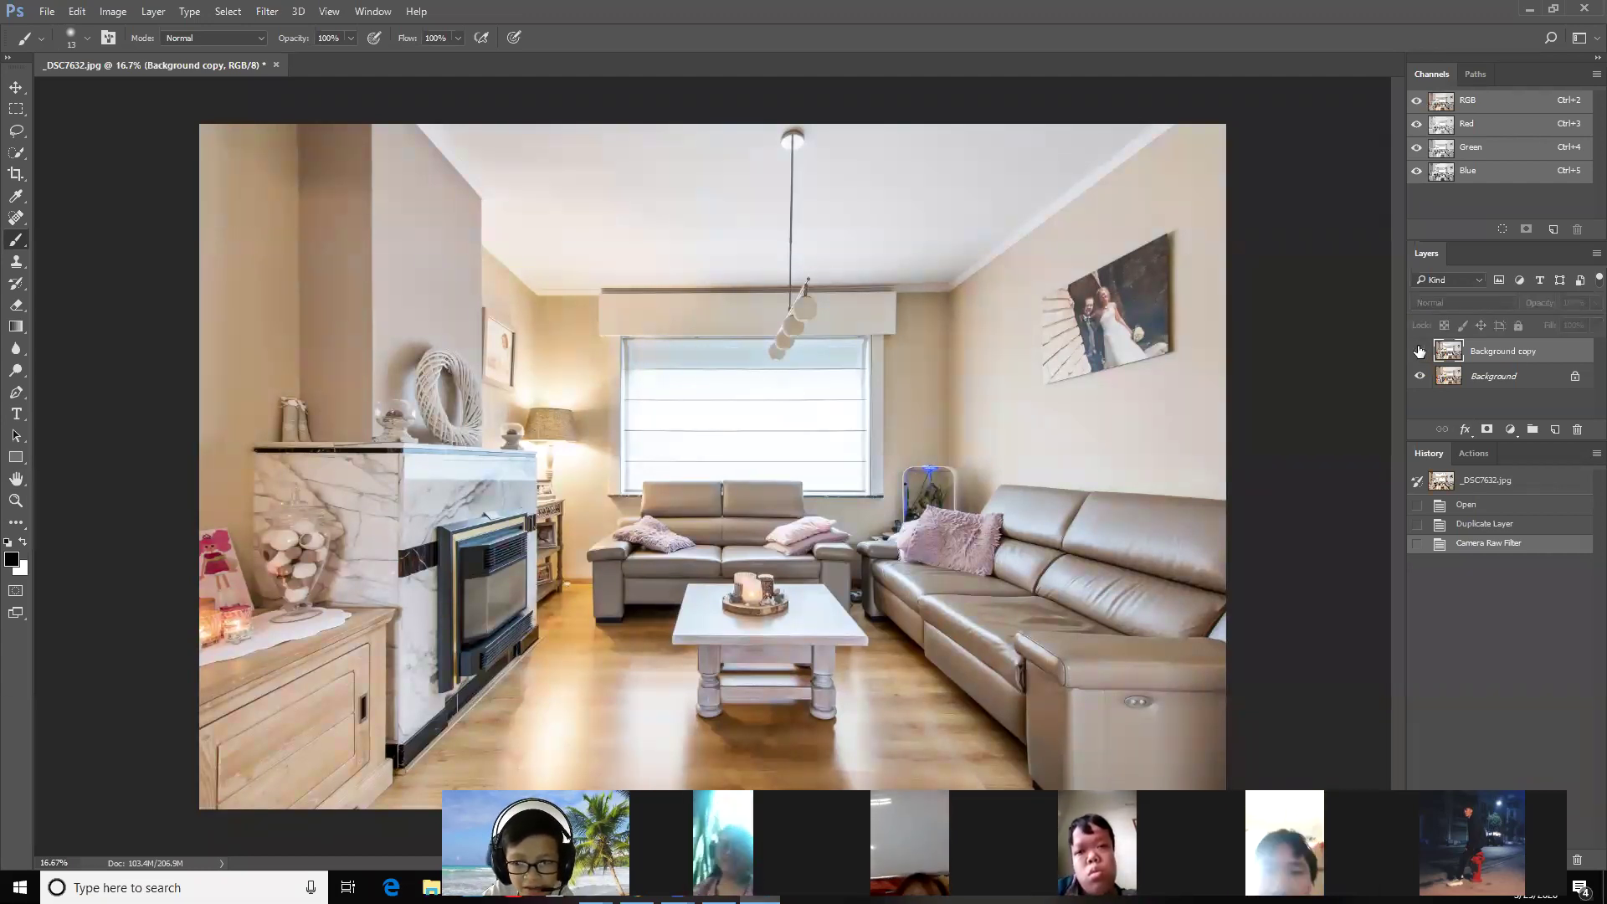
left_click(1419, 351)
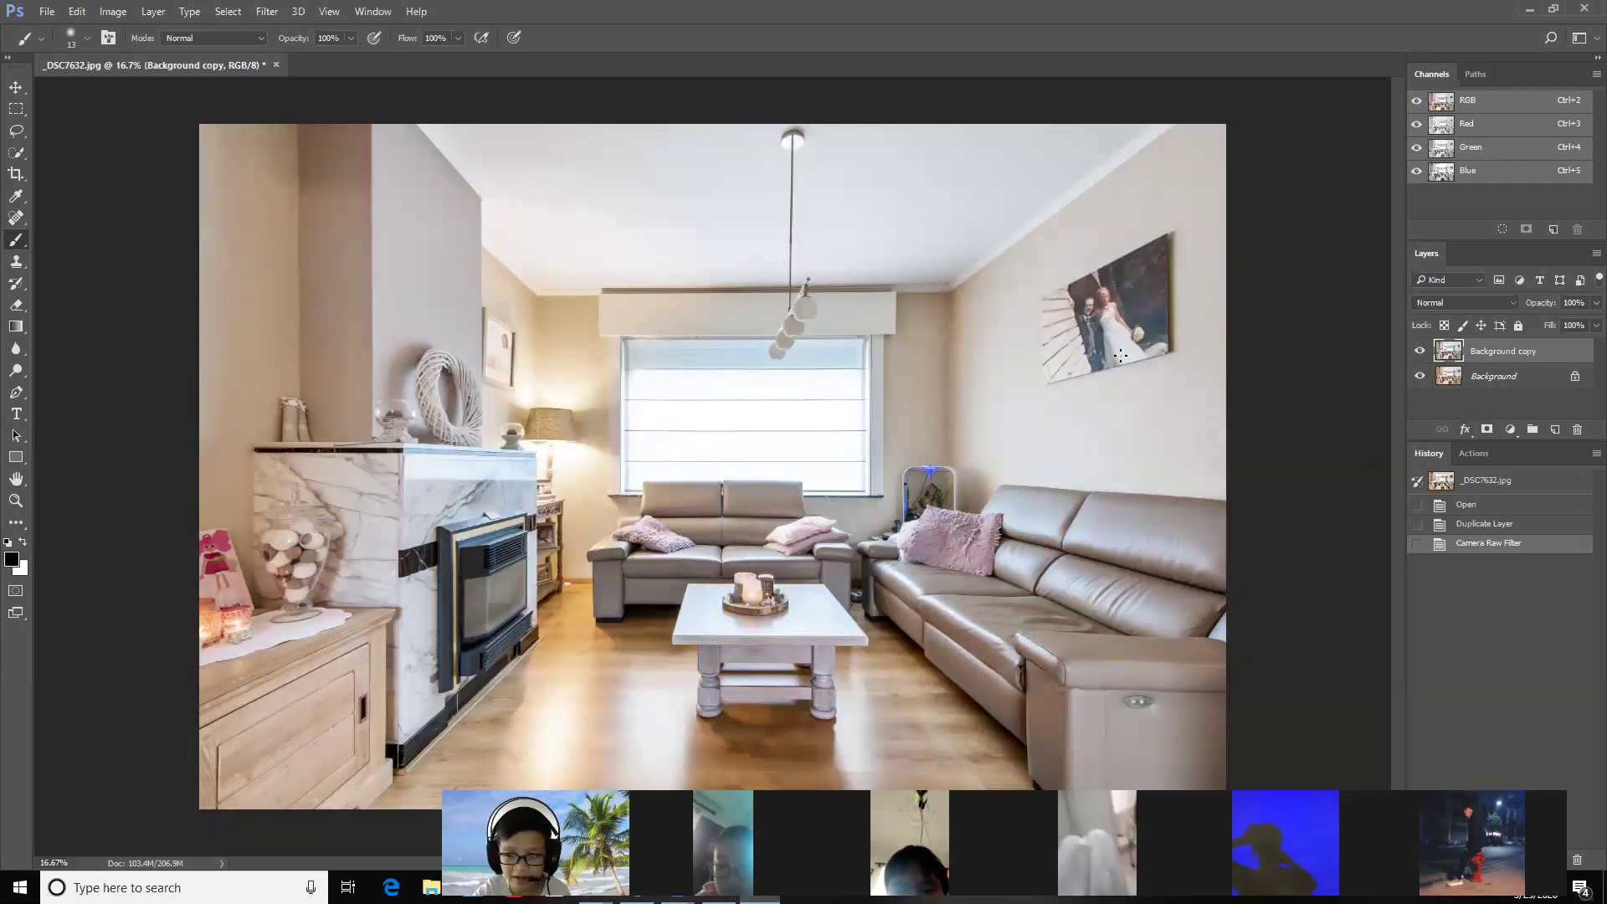
left_click(1420, 353)
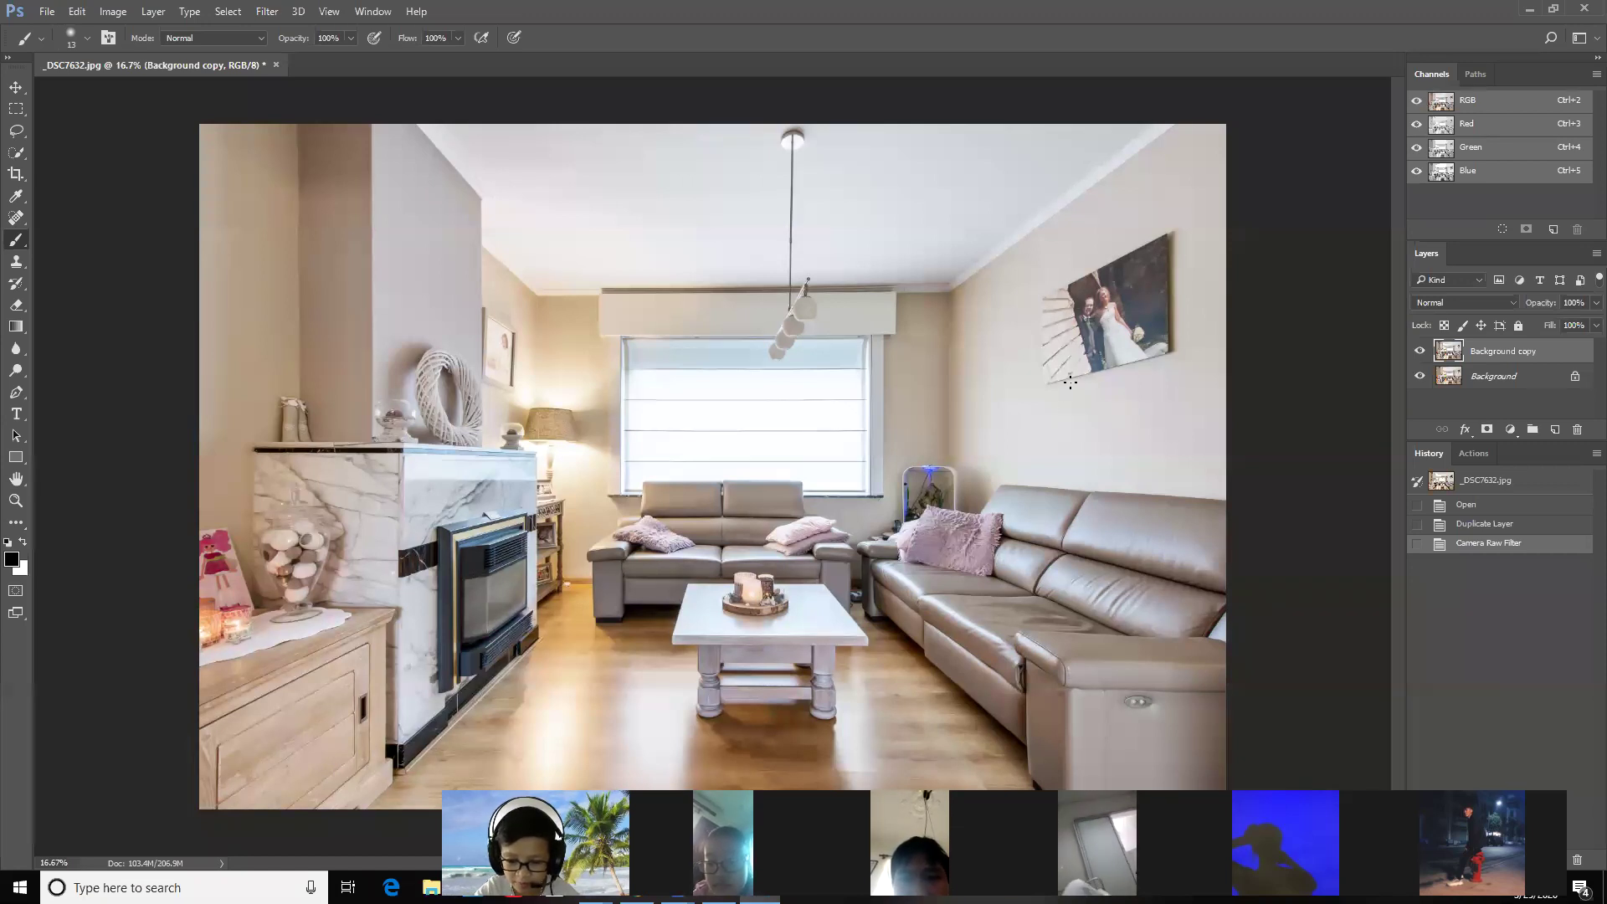
left_click(1420, 353)
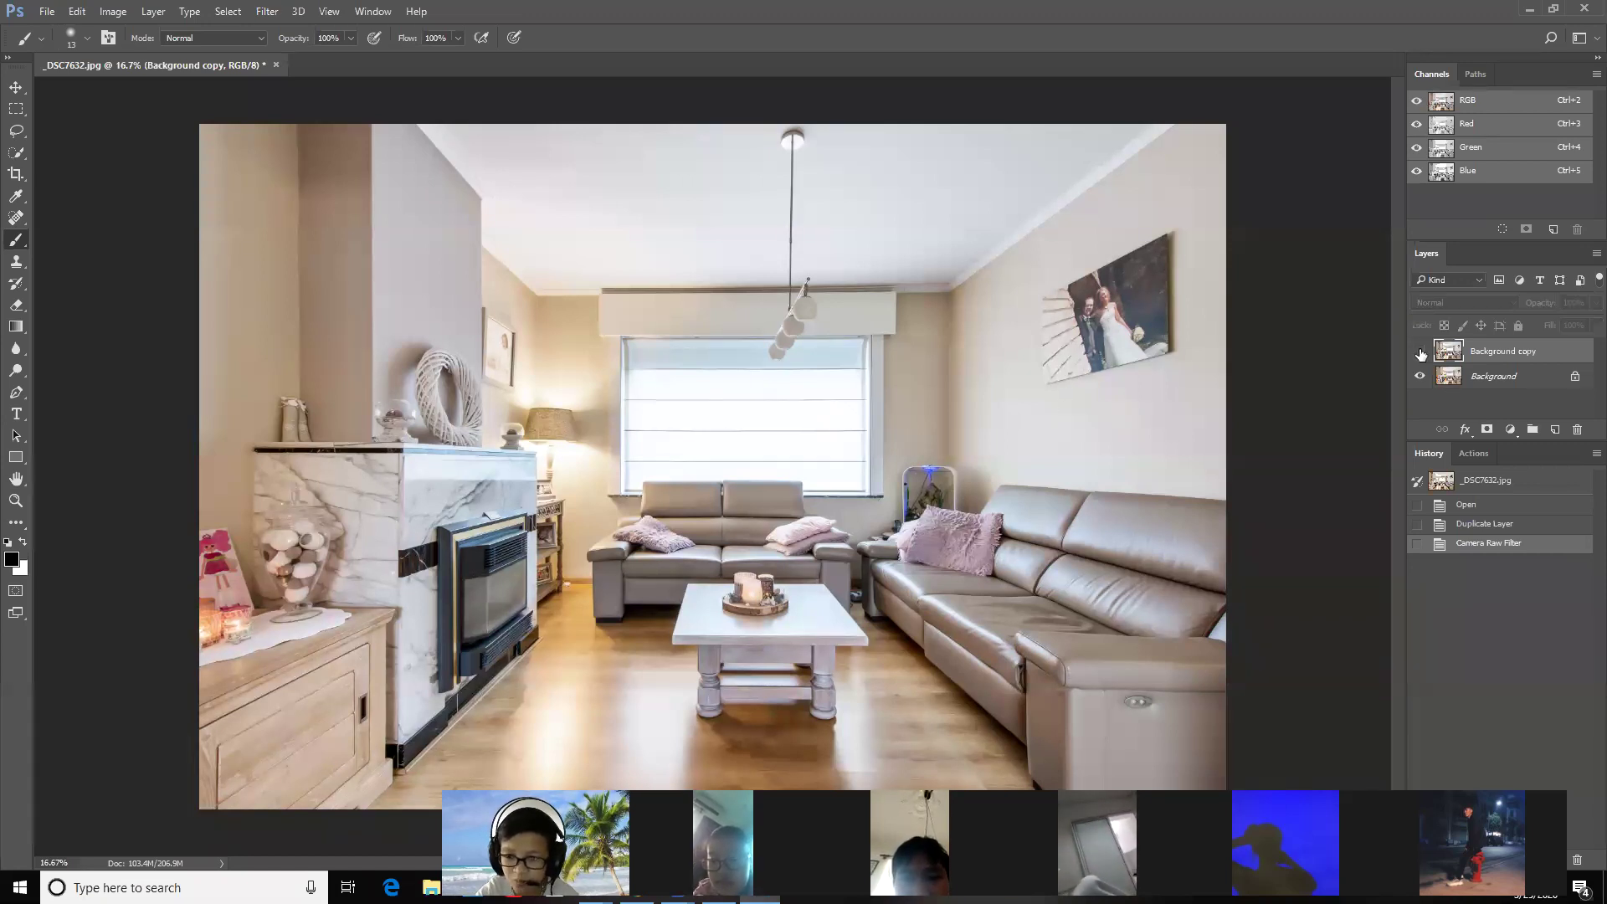
left_click(1420, 352)
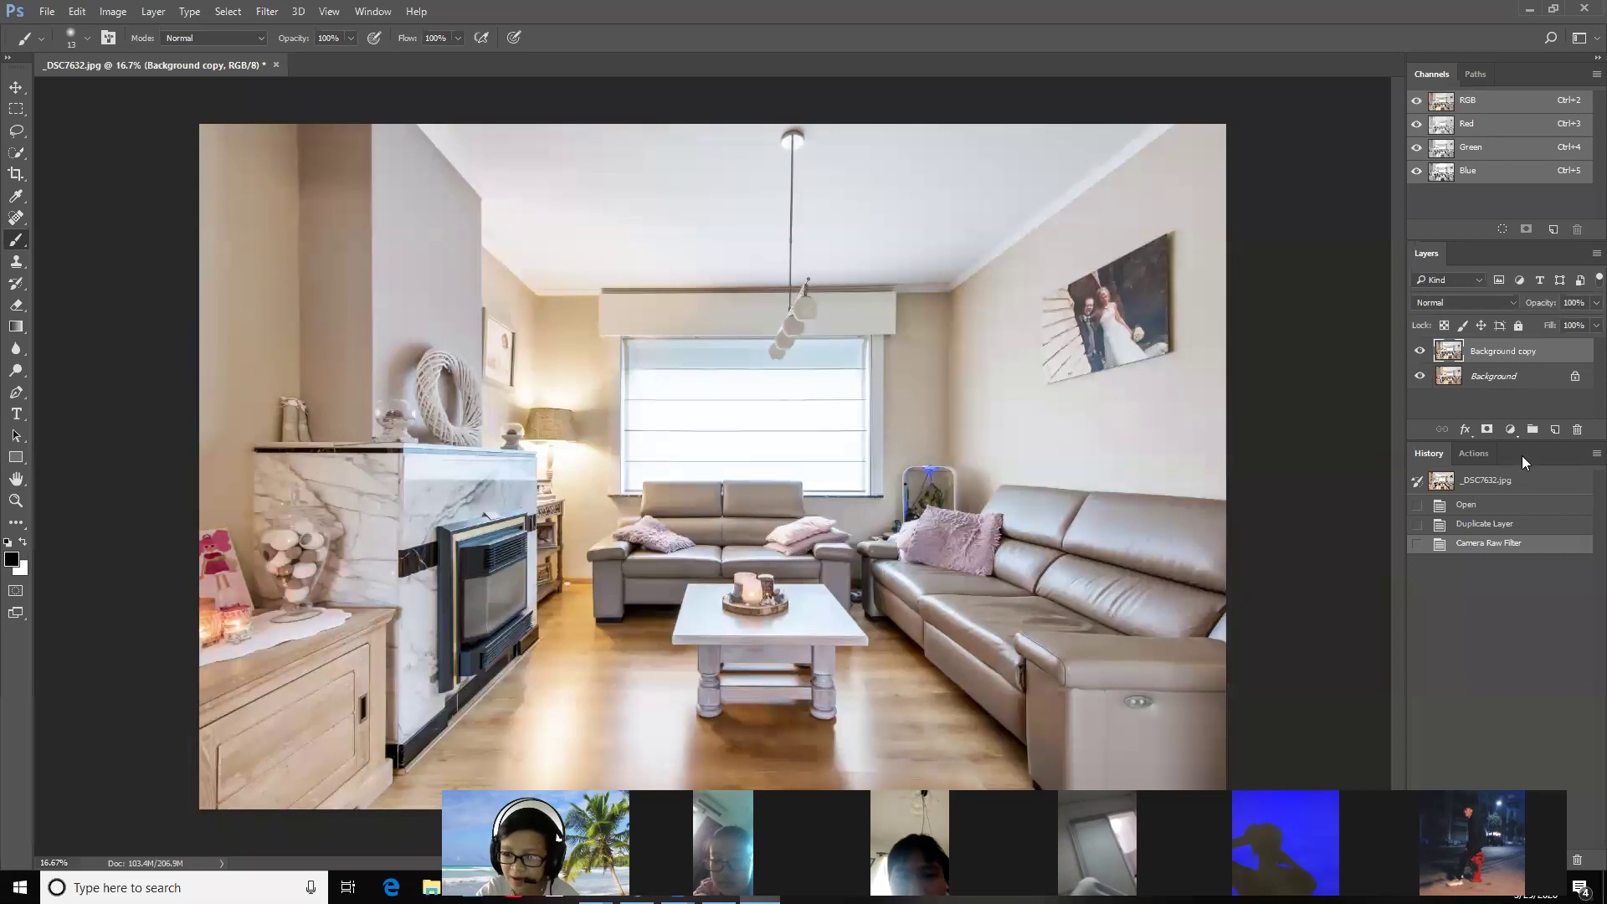
Step: Add a white layer mask to the Background copy and set the Brush to 50% opacity and a size of about 2497 px
left_click(1485, 429)
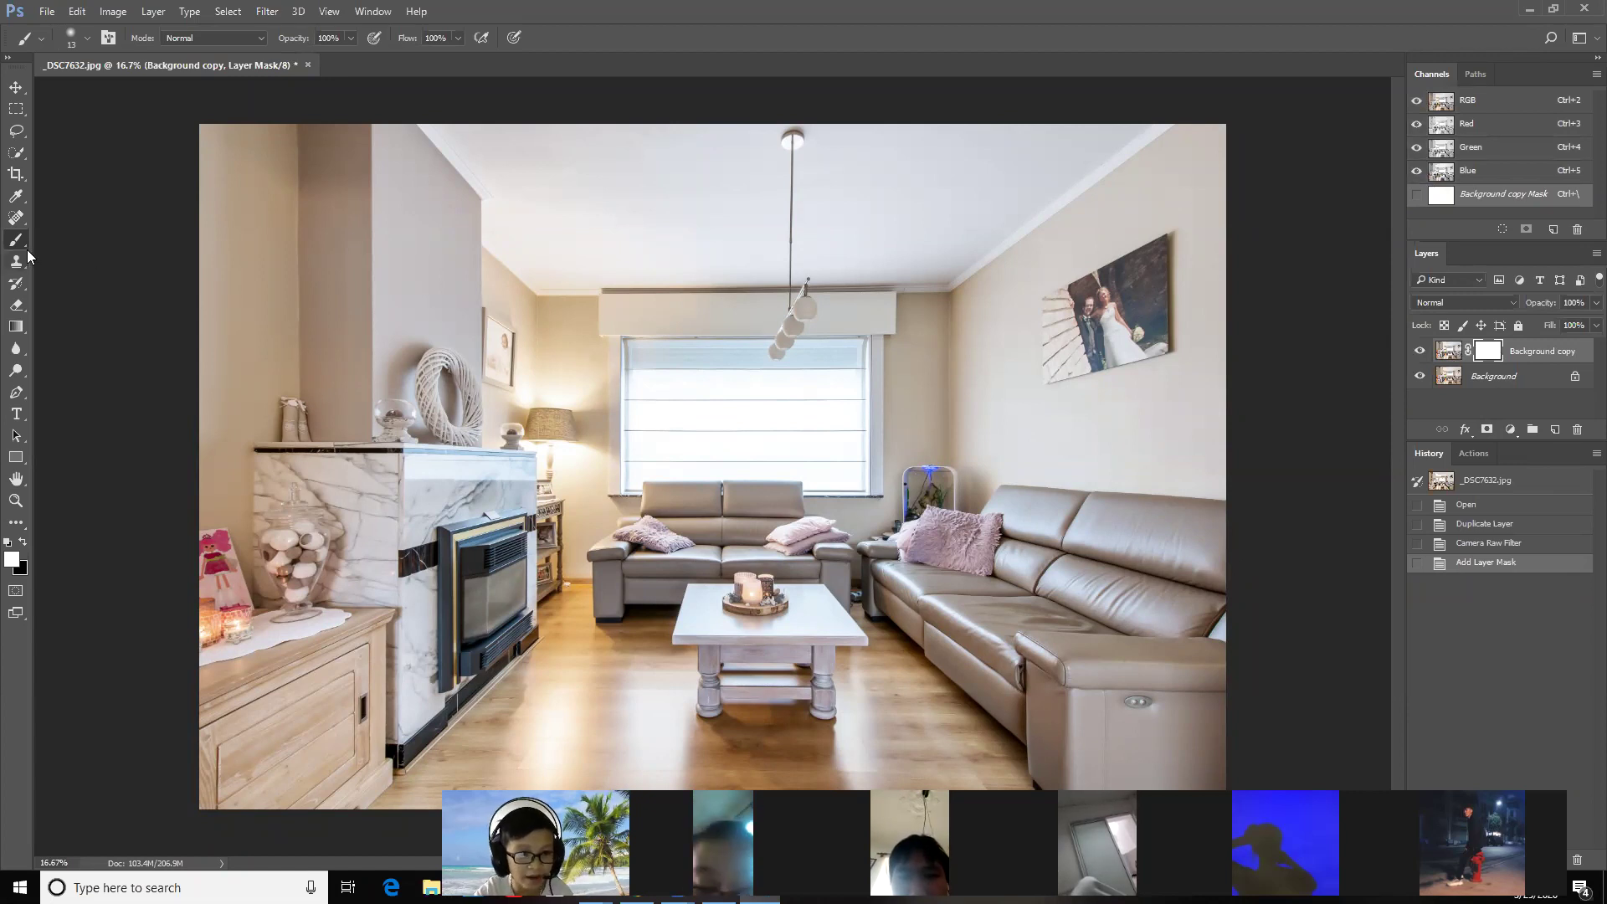
right_click(1123, 397)
key("Escape")
left_click_drag(1080, 334, 1136, 337)
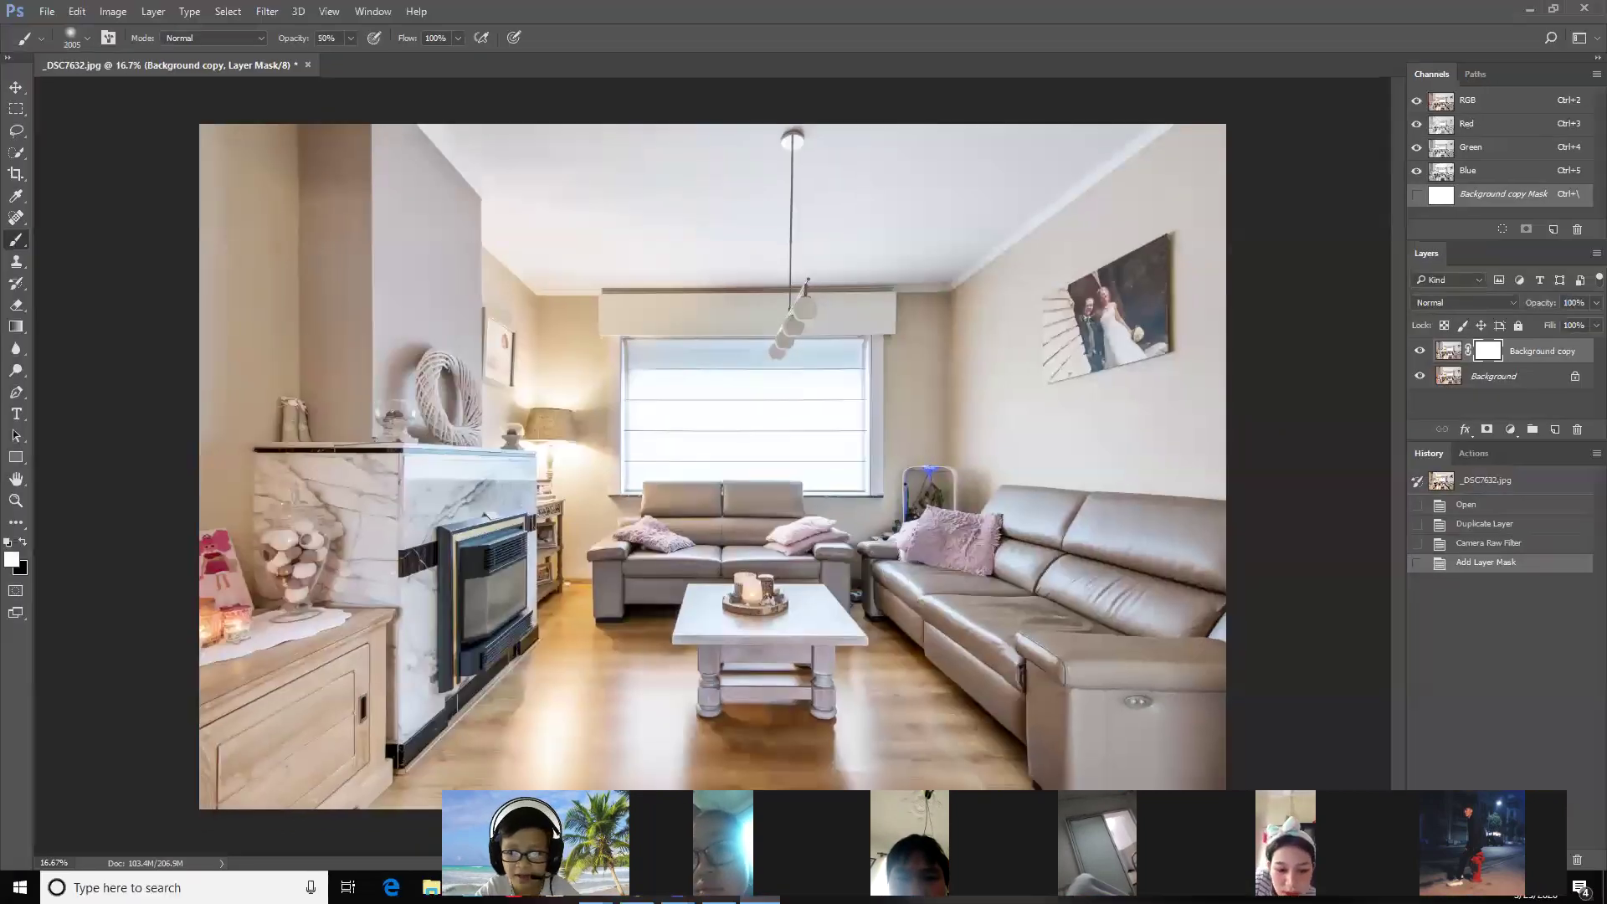
left_click_drag(1063, 387, 1078, 393)
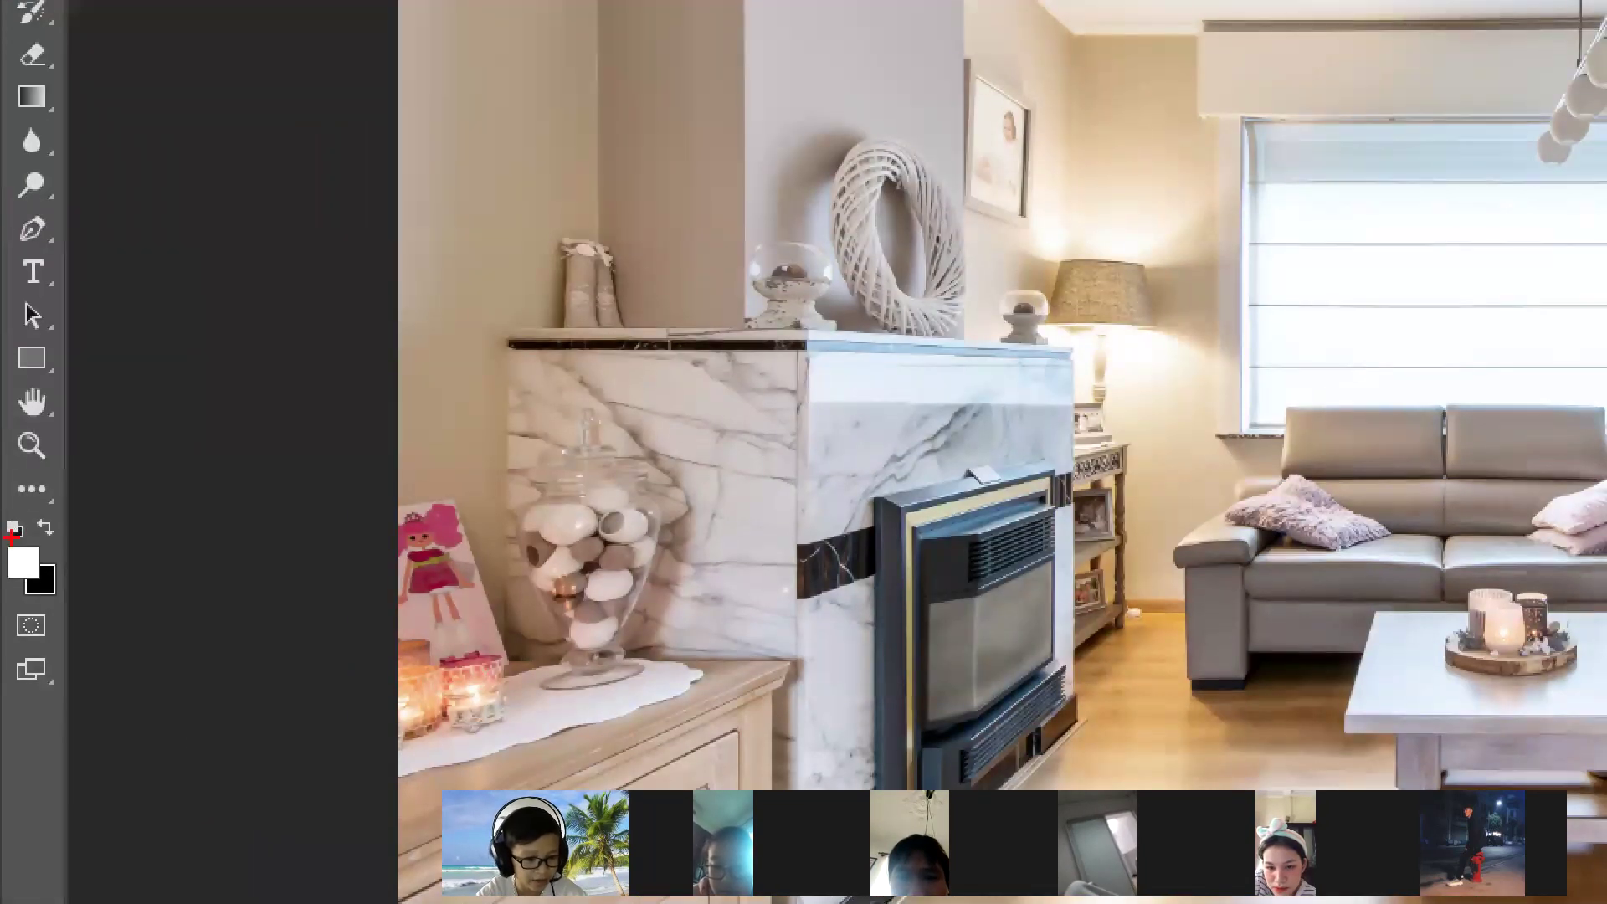
Step: Paint black at 50% opacity on the layer mask over the wall around the wedding picture, using a very large soft brush
mouse_move(12, 535)
left_mouse_down()
mouse_move(2, 574)
mouse_move(75, 573)
mouse_move(3, 593)
mouse_move(11, 549)
left_mouse_up()
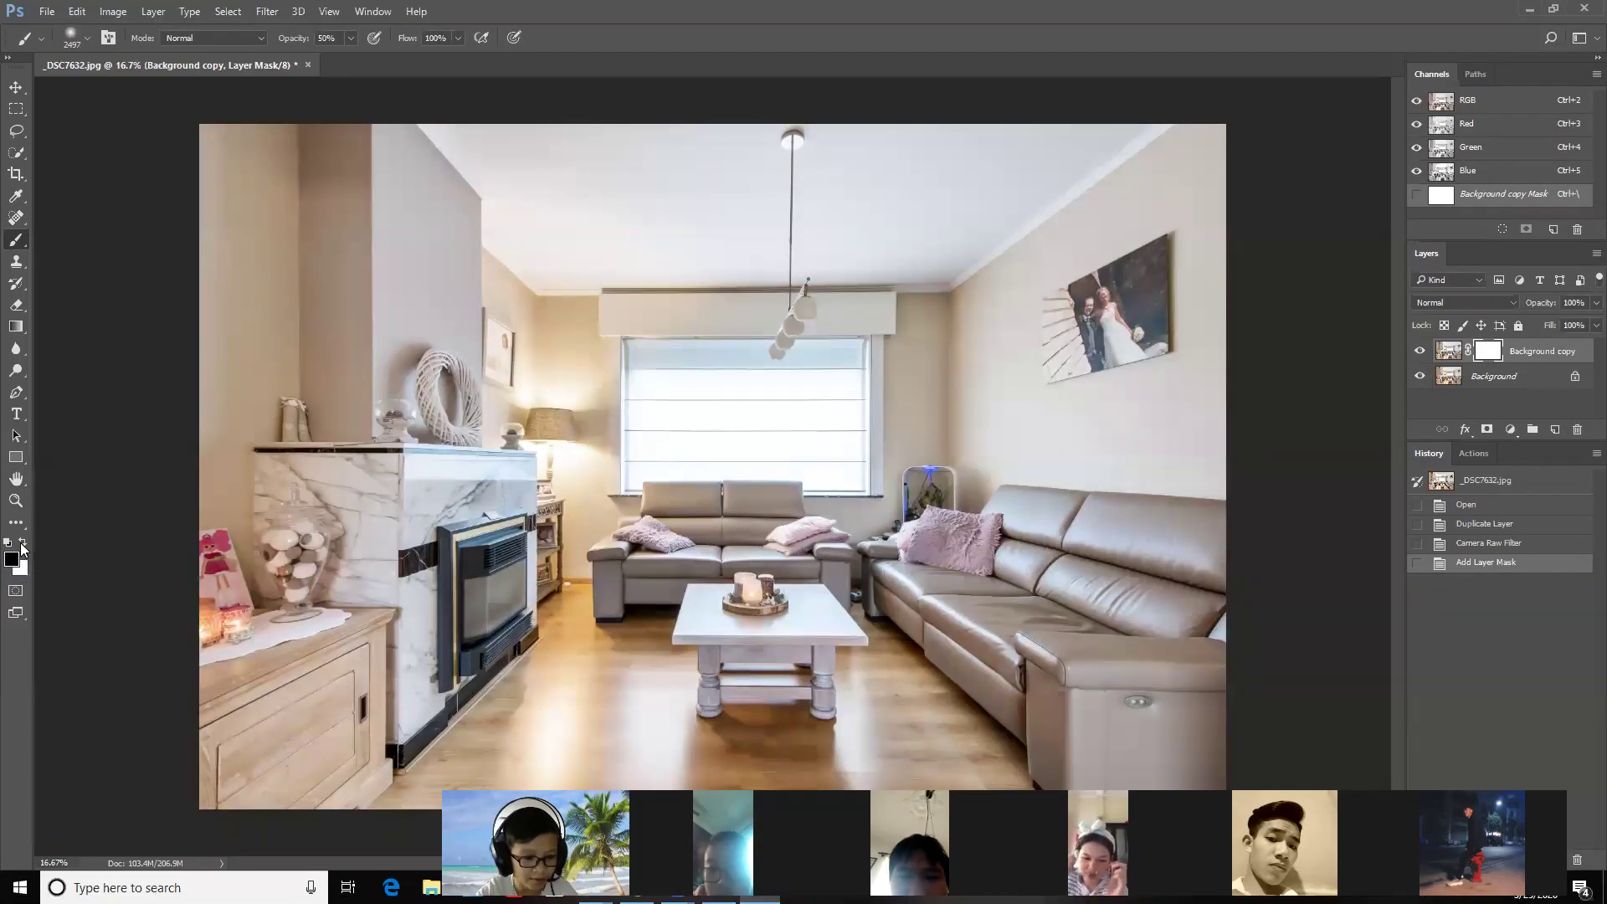
left_click(23, 544)
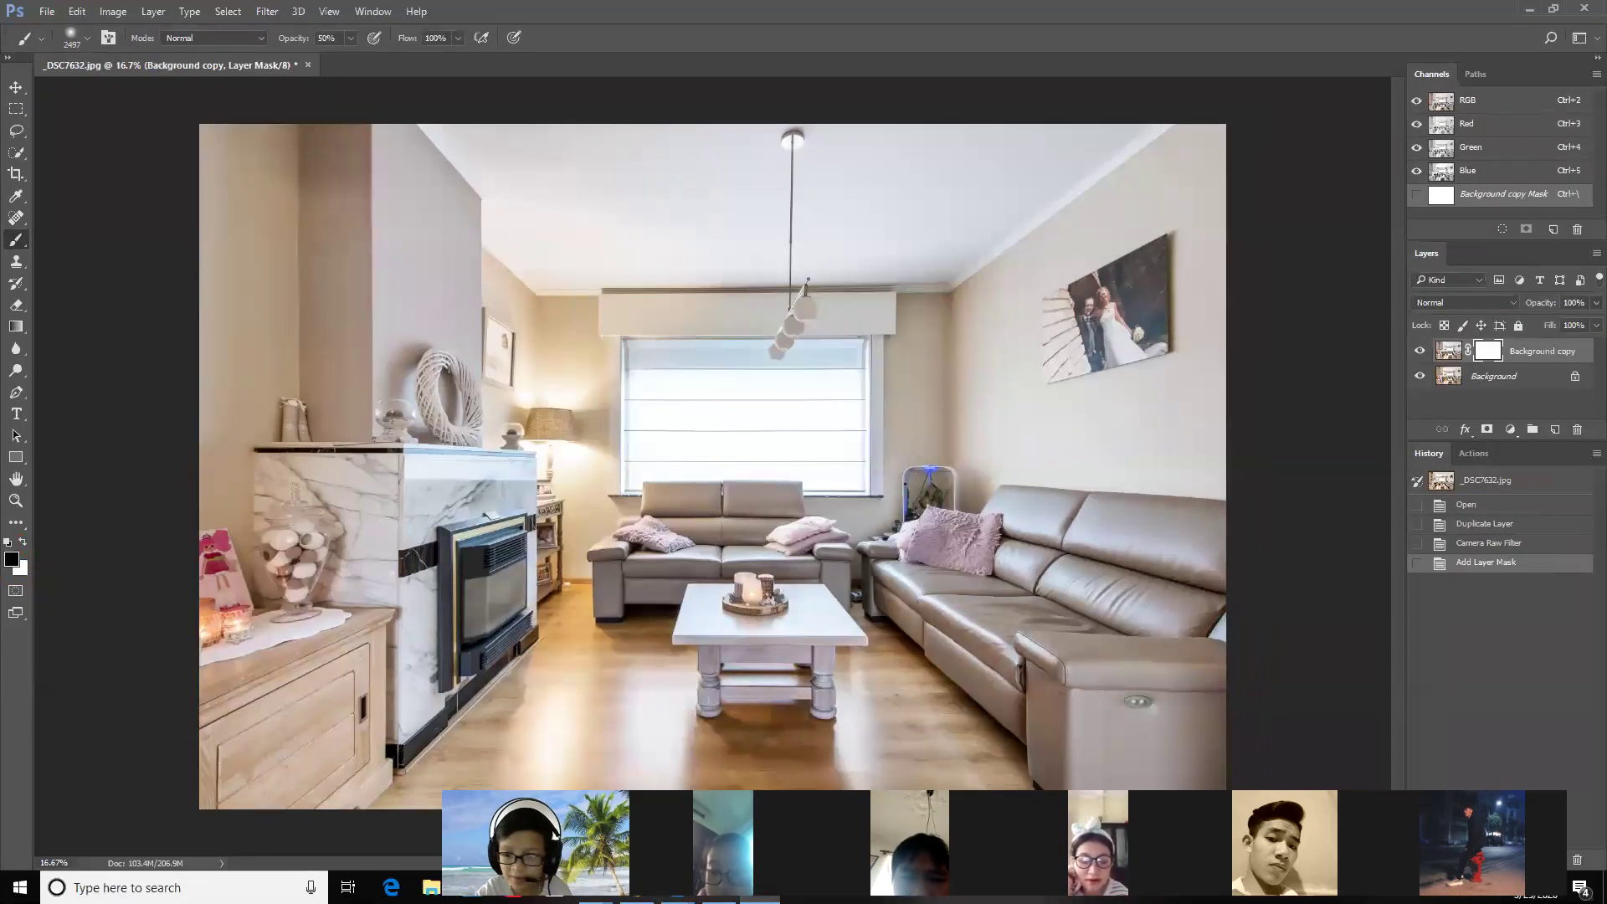
right_click(1019, 420, "alt")
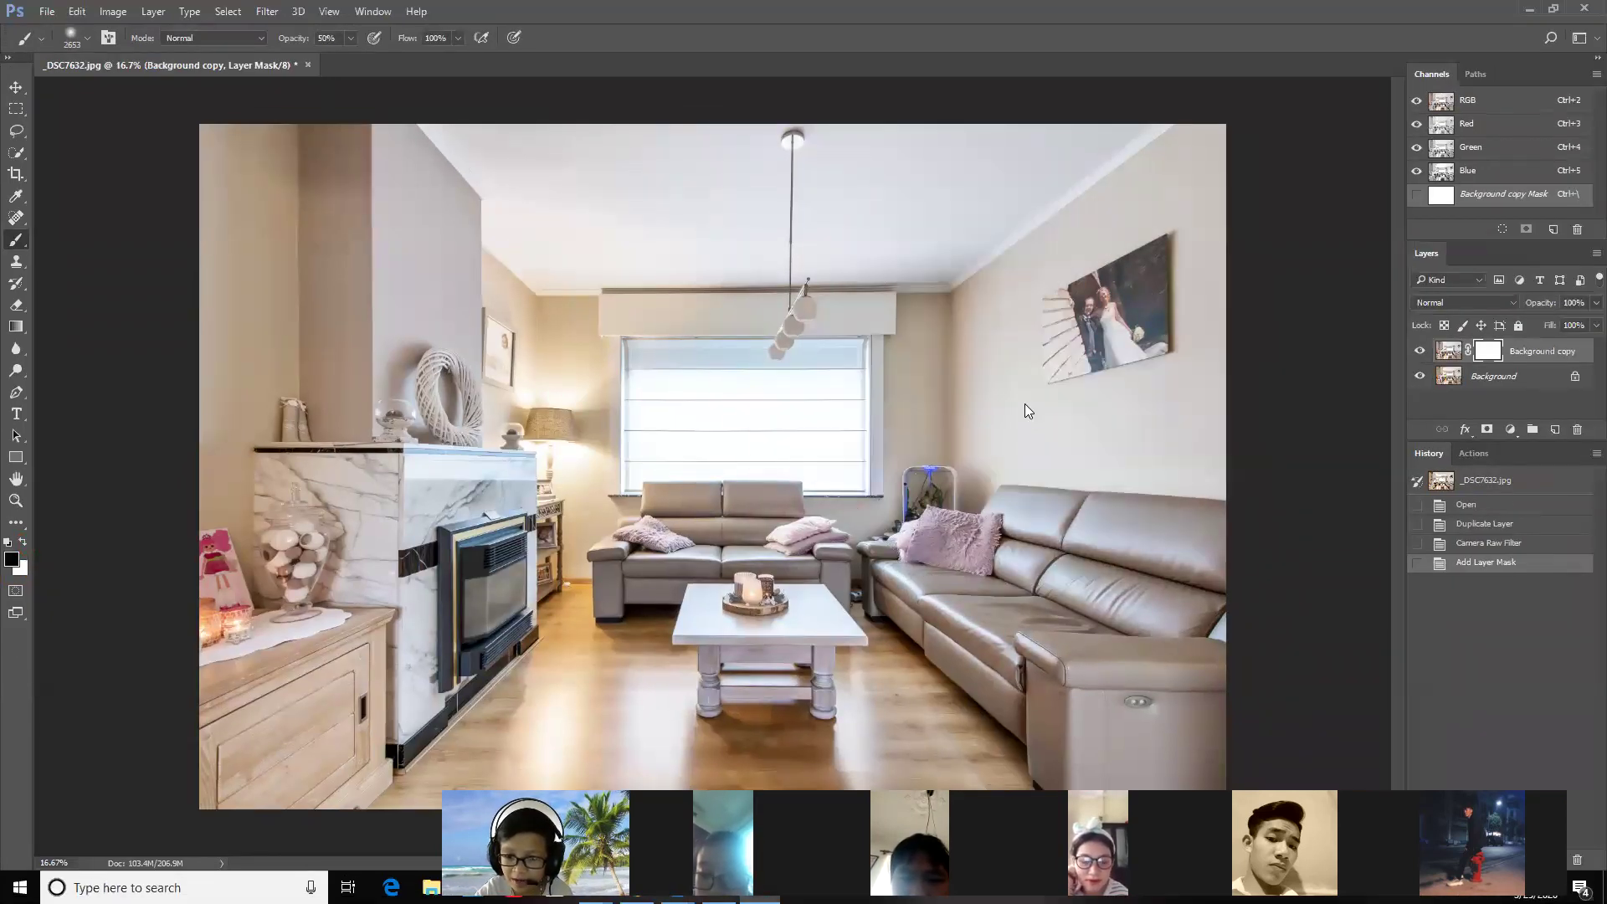
left_click(1071, 353)
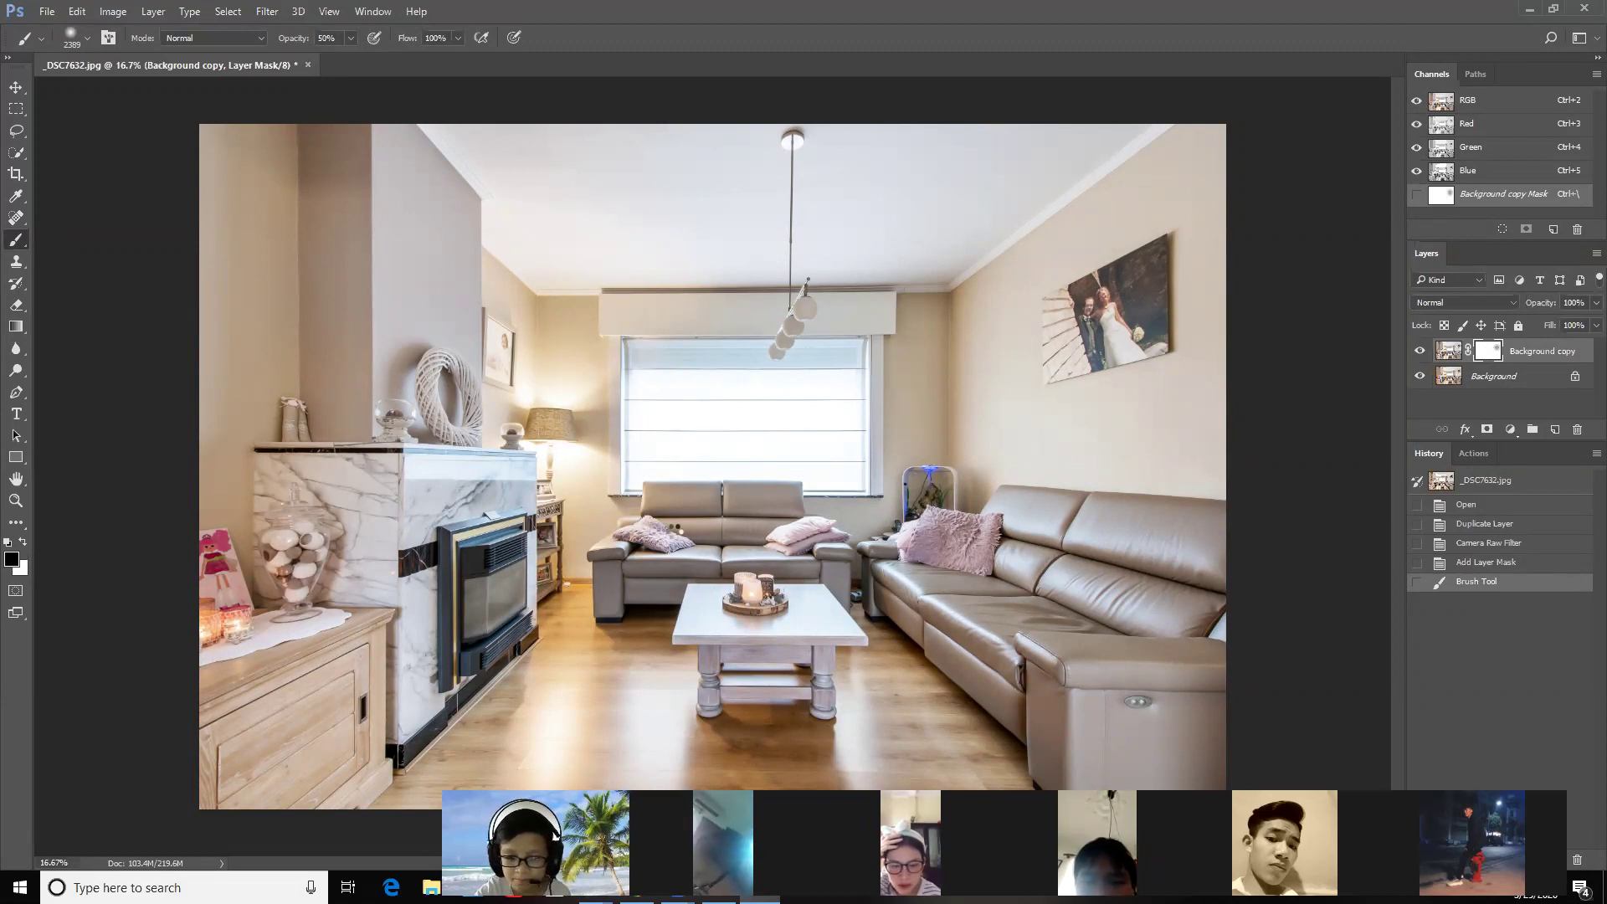
Step: Compare the masked edit with the originally opened photo in the history, return to the last brush state, and toggle the Background copy's visibility
left_click(1483, 489)
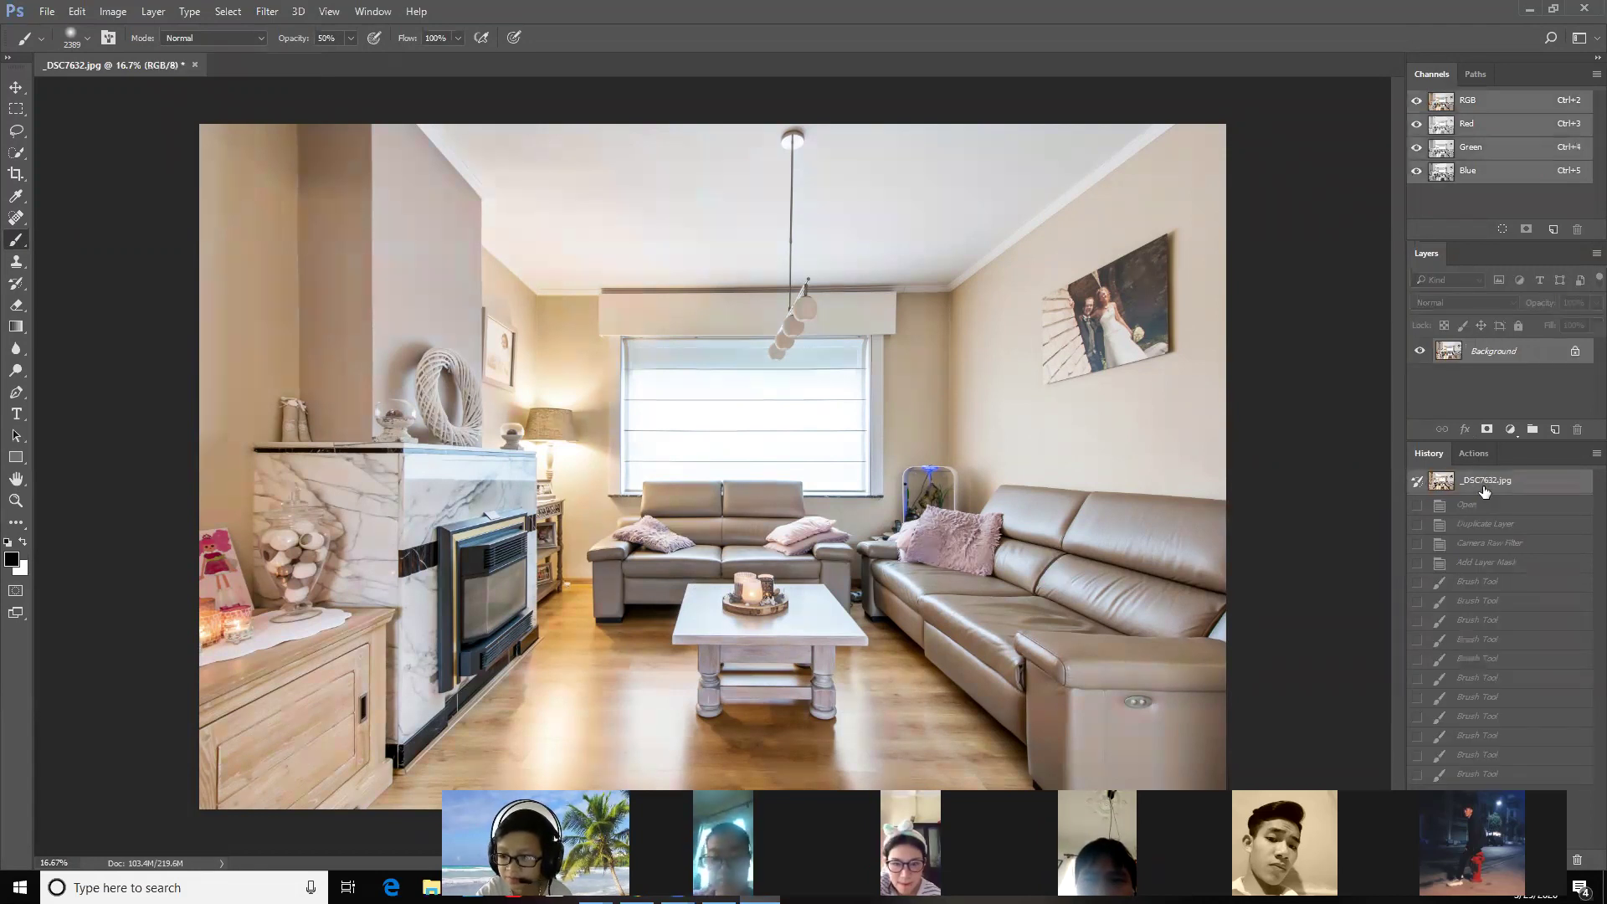
left_click(1471, 771)
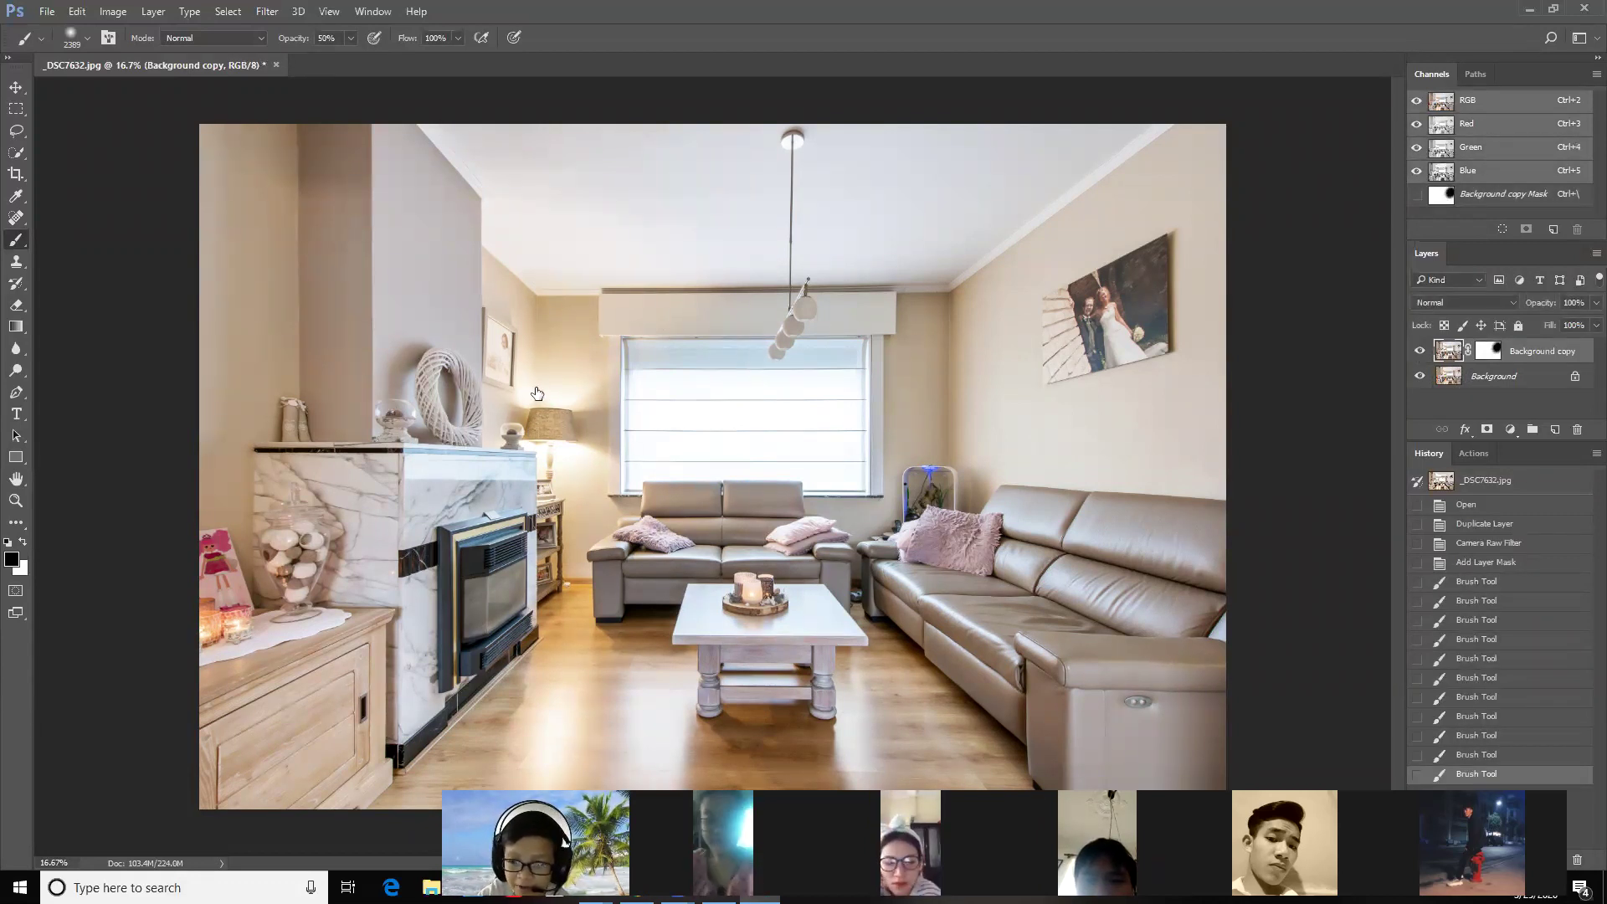
left_click(1420, 352)
left_click(1419, 352)
left_click(1420, 352)
left_click(1419, 351)
left_click(1419, 352)
left_click(1419, 352)
left_click(1419, 351)
left_click(1419, 351)
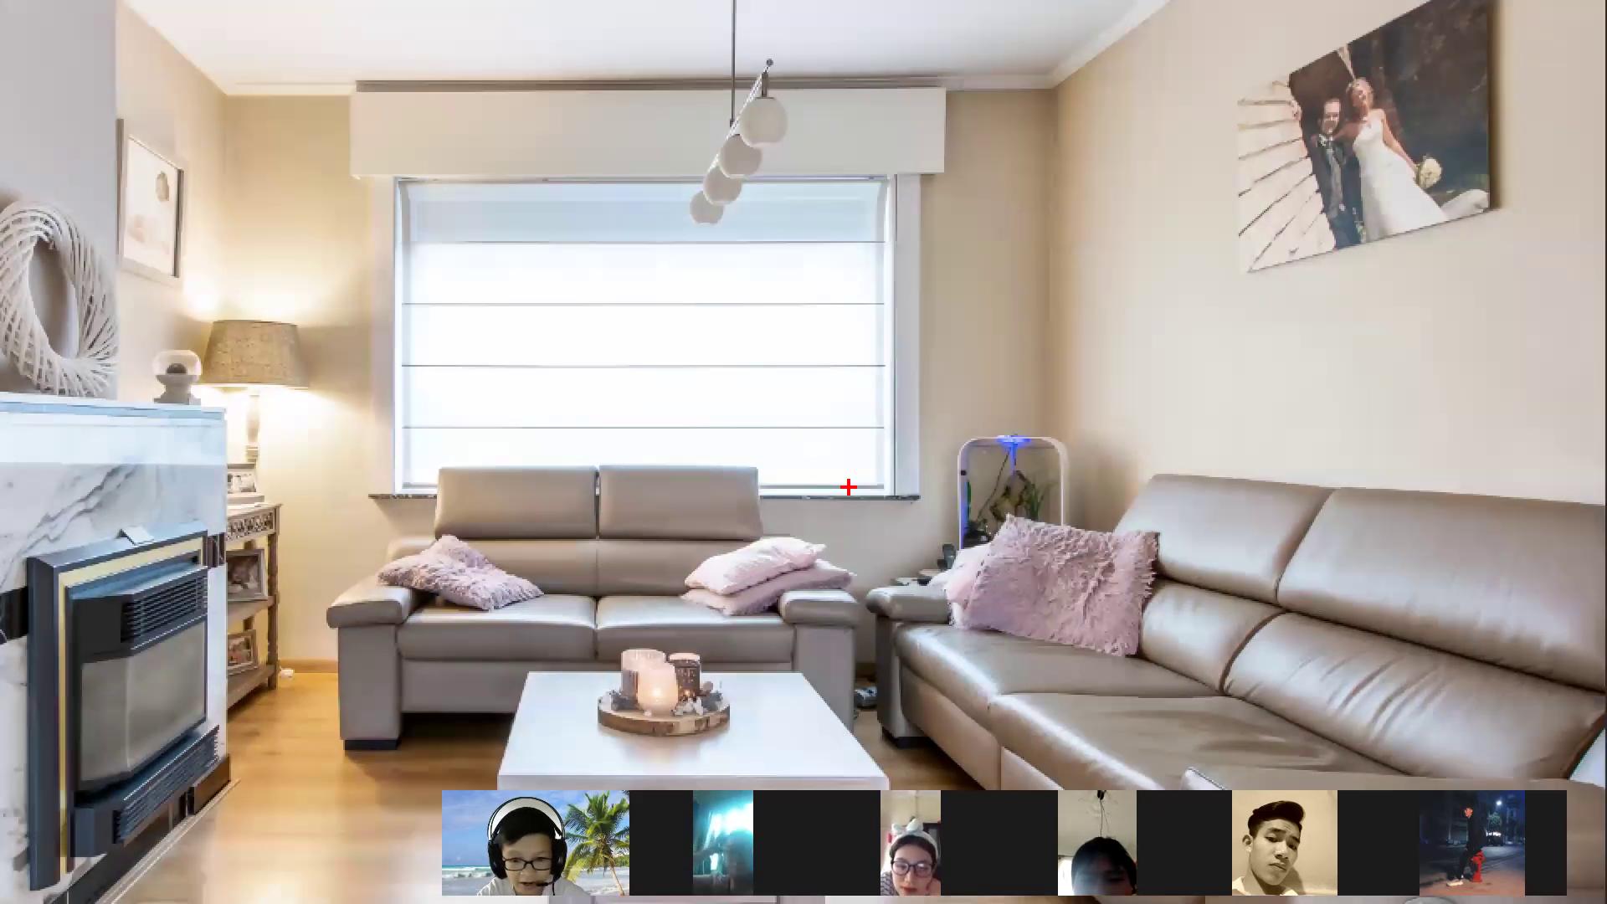
Step: Examine the sofa area with the Background copy repeatedly hidden and shown to judge the colour difference
mouse_move(795, 457)
left_mouse_down()
mouse_move(706, 445)
mouse_move(988, 764)
mouse_move(1232, 484)
left_mouse_up()
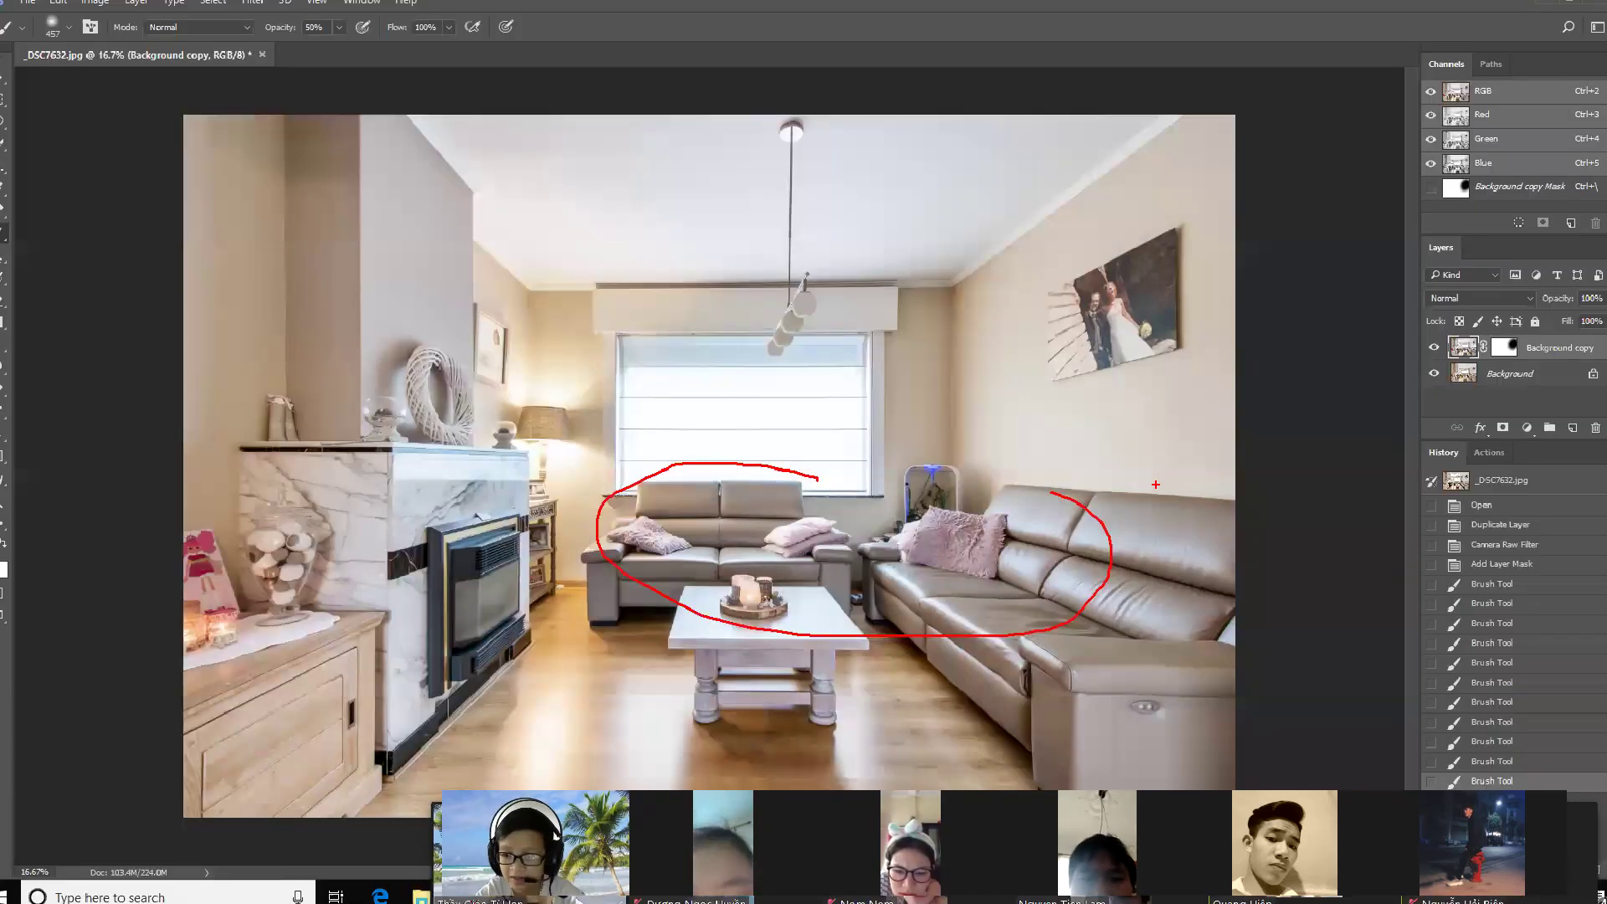
left_click(1434, 348)
left_click(1423, 352)
left_click(1423, 351)
left_click(1424, 351)
left_click(1423, 352)
left_click(1423, 351)
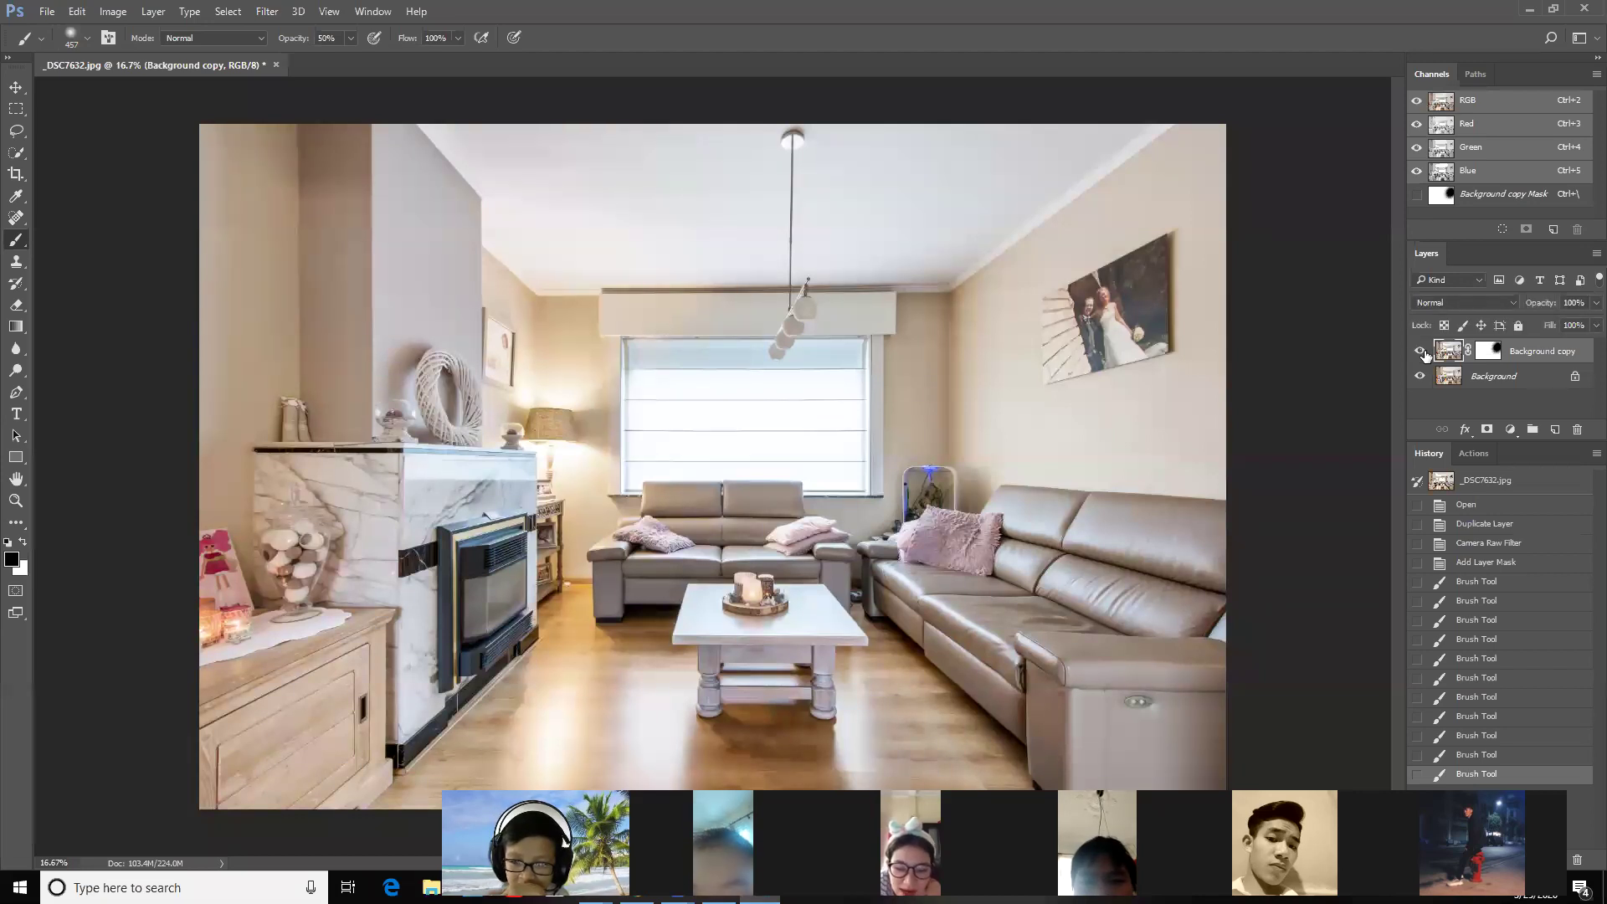
left_click(1424, 351)
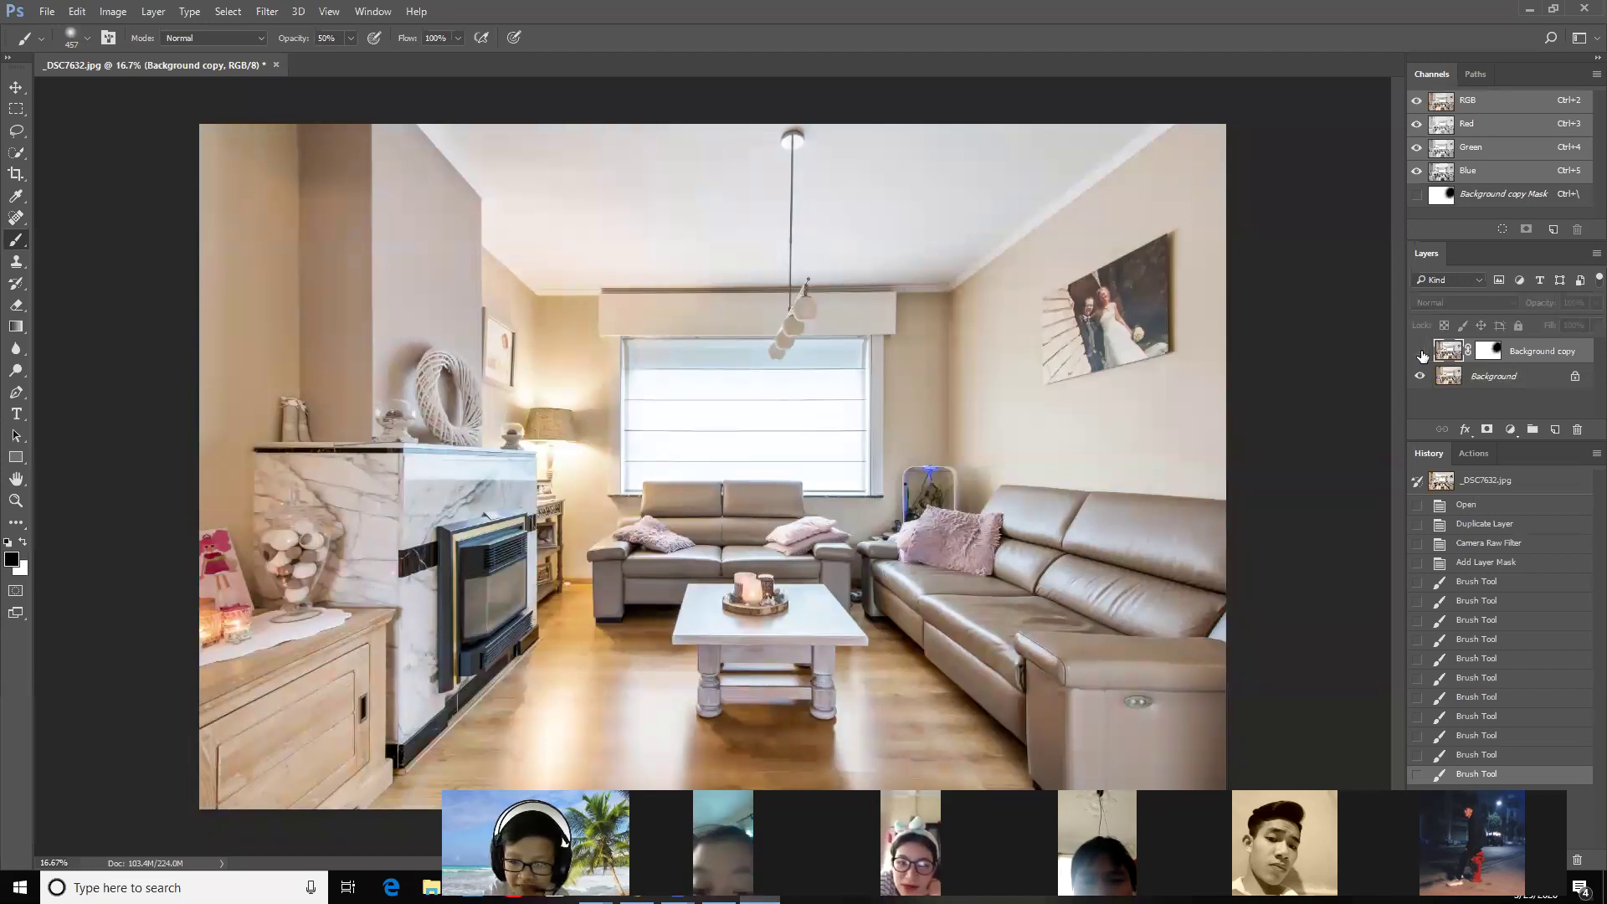
left_click(1423, 352)
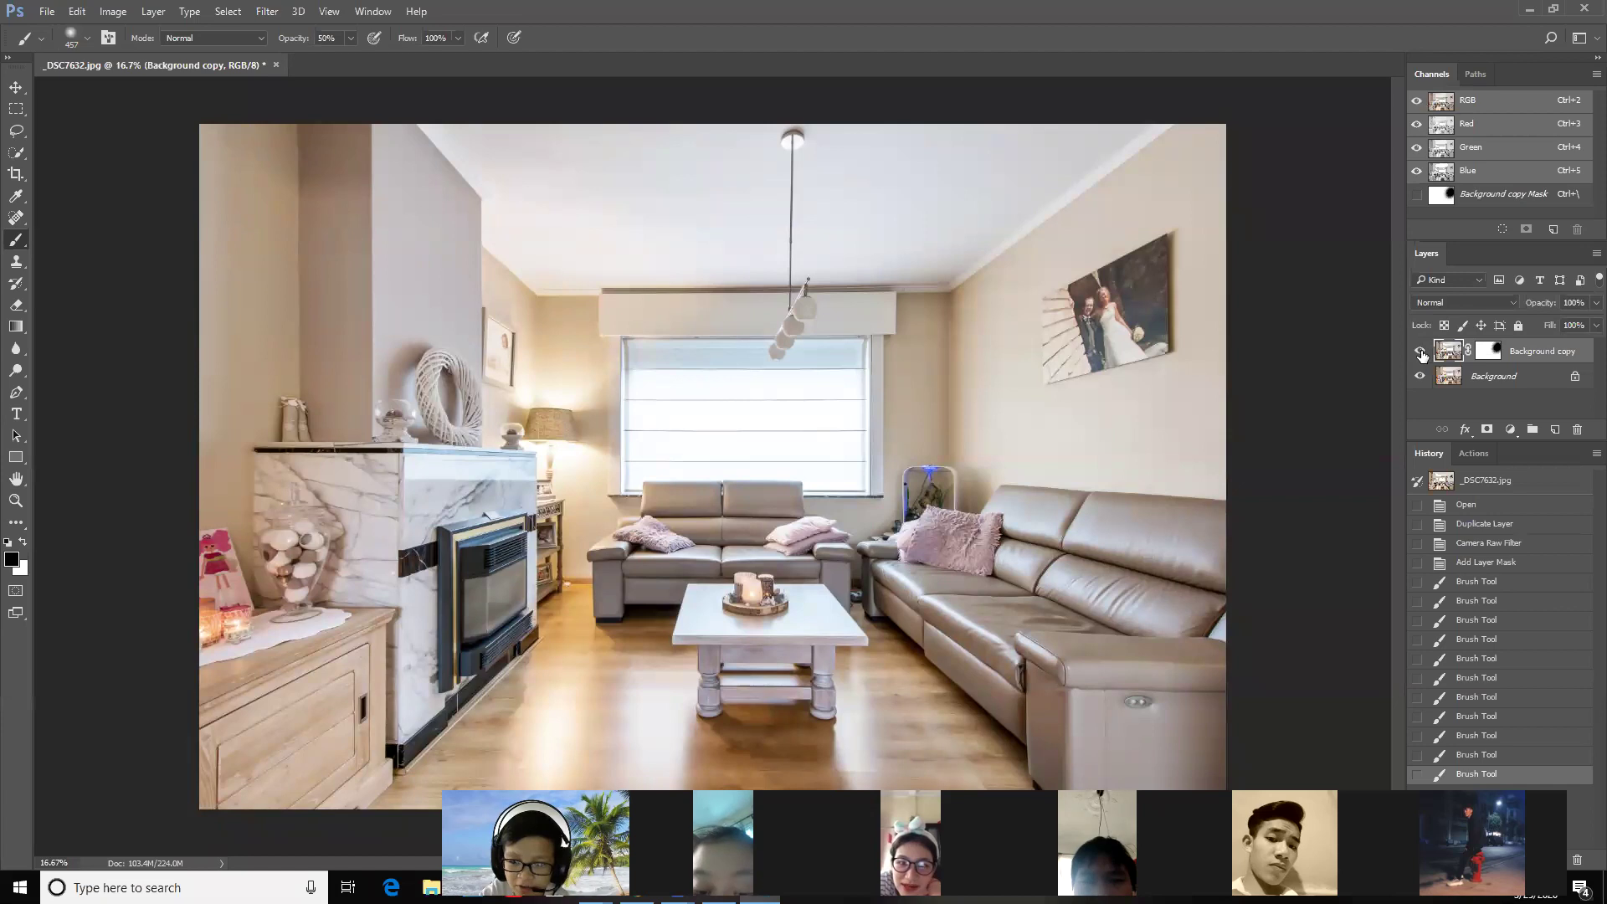
Step: Paint black on the layer mask over the sofas and coffee table with an 841 px brush at 50% opacity
left_click(1487, 352)
mouse_move(757, 570)
left_mouse_down()
mouse_move(644, 582)
mouse_move(789, 602)
mouse_move(945, 569)
mouse_move(962, 544)
mouse_move(791, 572)
mouse_move(755, 595)
left_mouse_up()
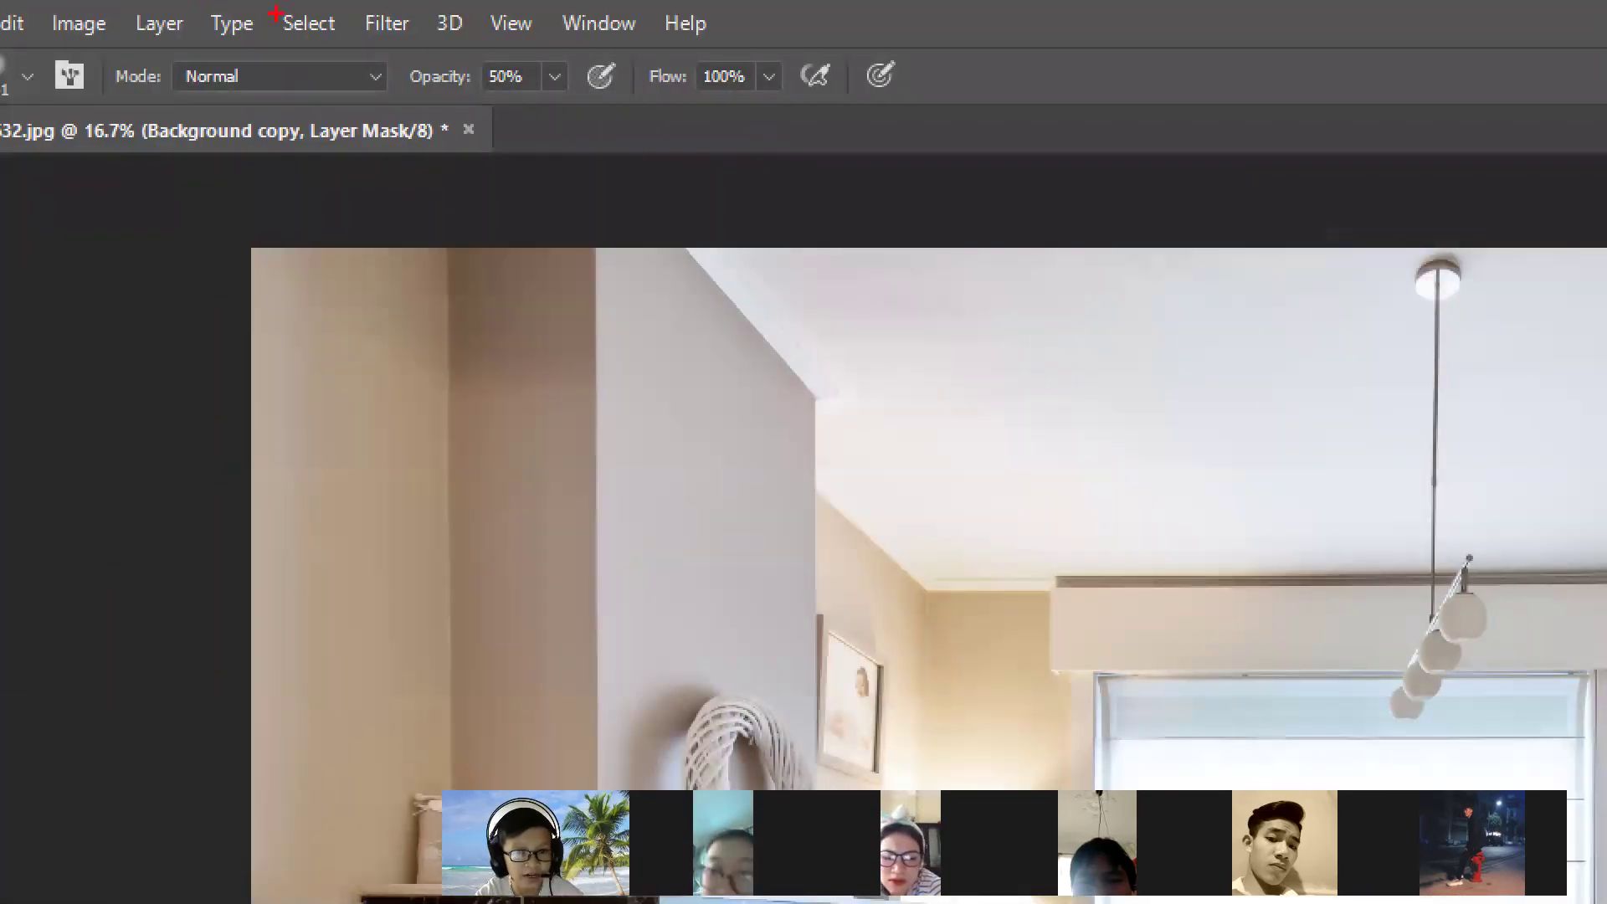
mouse_move(474, 42)
left_mouse_down()
mouse_move(493, 148)
mouse_move(566, 80)
left_mouse_up()
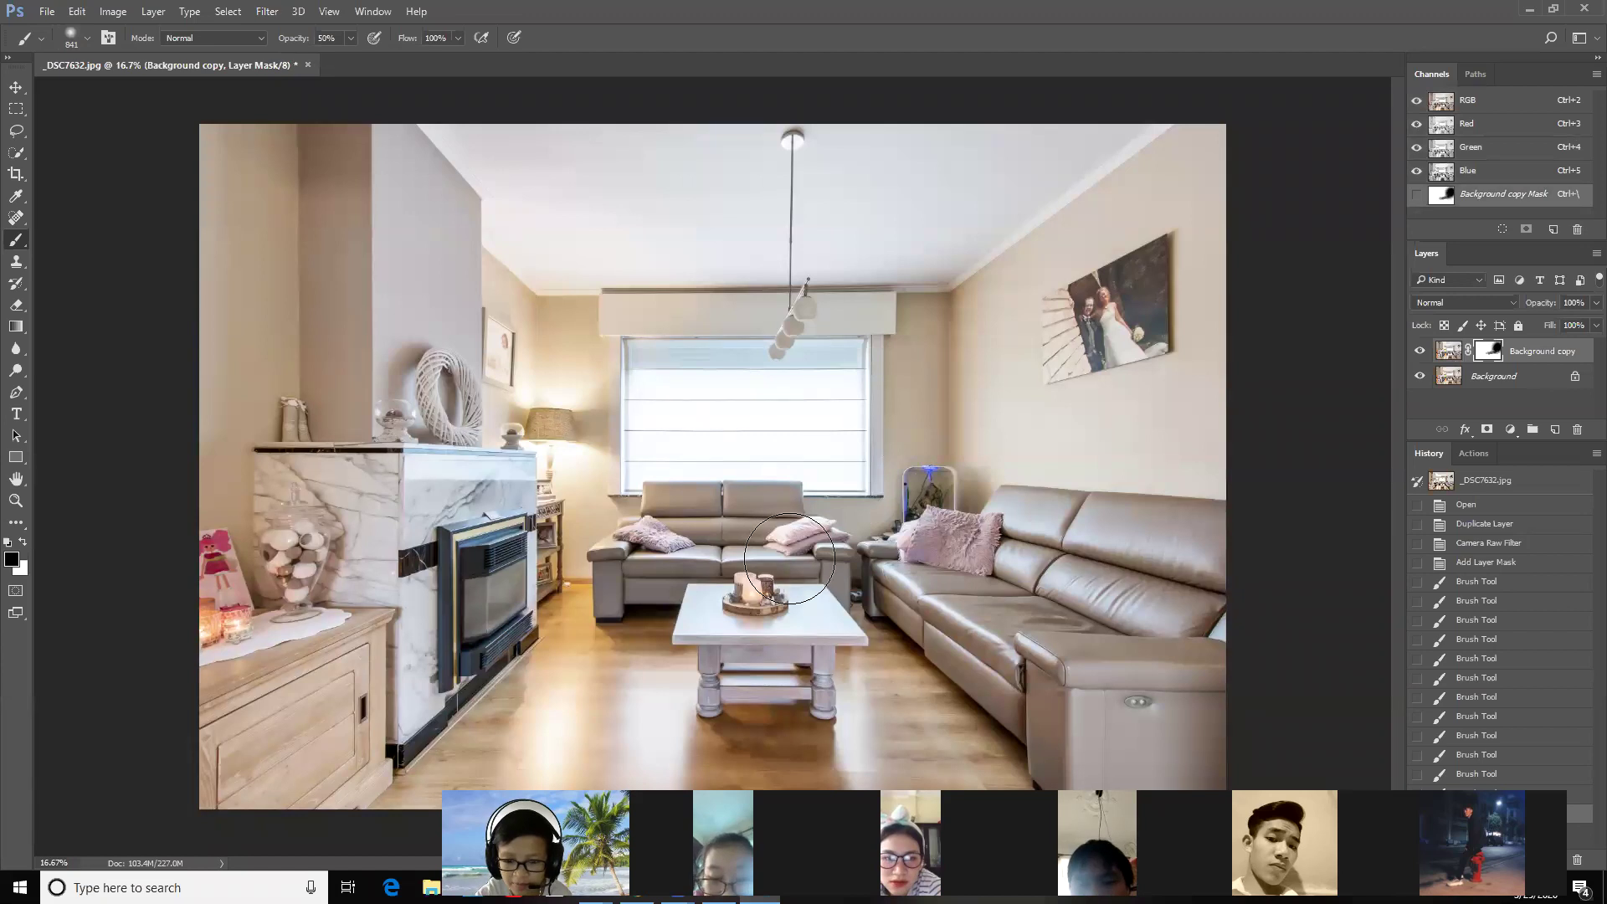
left_click(790, 559)
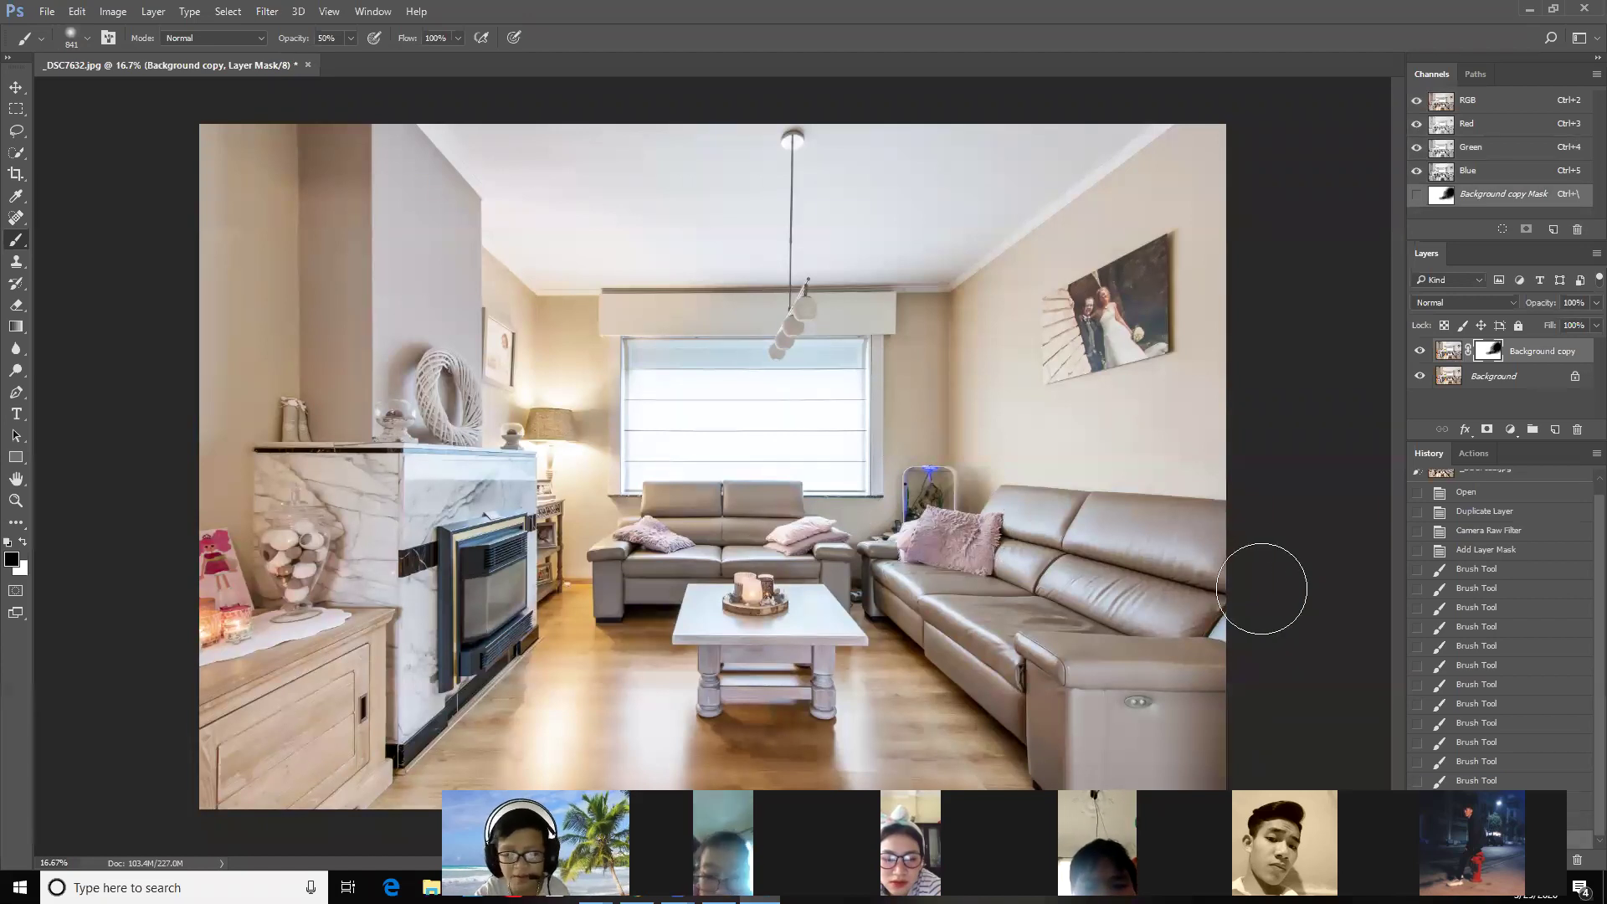
Step: Delete the Background copy's layer mask without applying it, and compare the unmasked copy with the original
left_click_drag(1488, 350, 1576, 428)
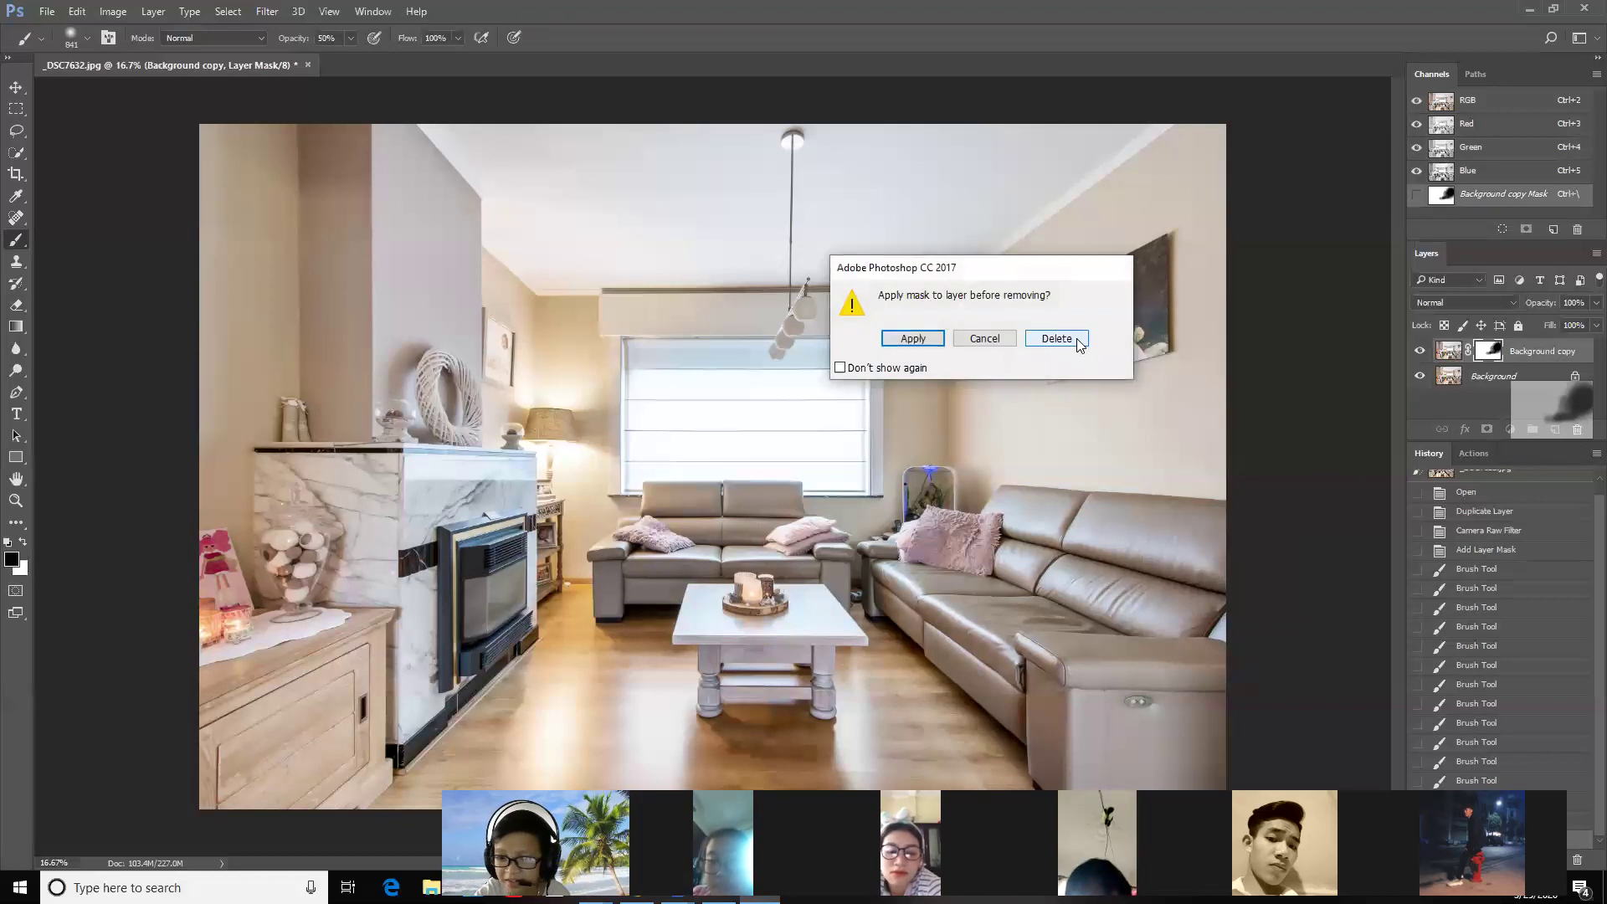
left_click(1062, 333)
left_click(1419, 351)
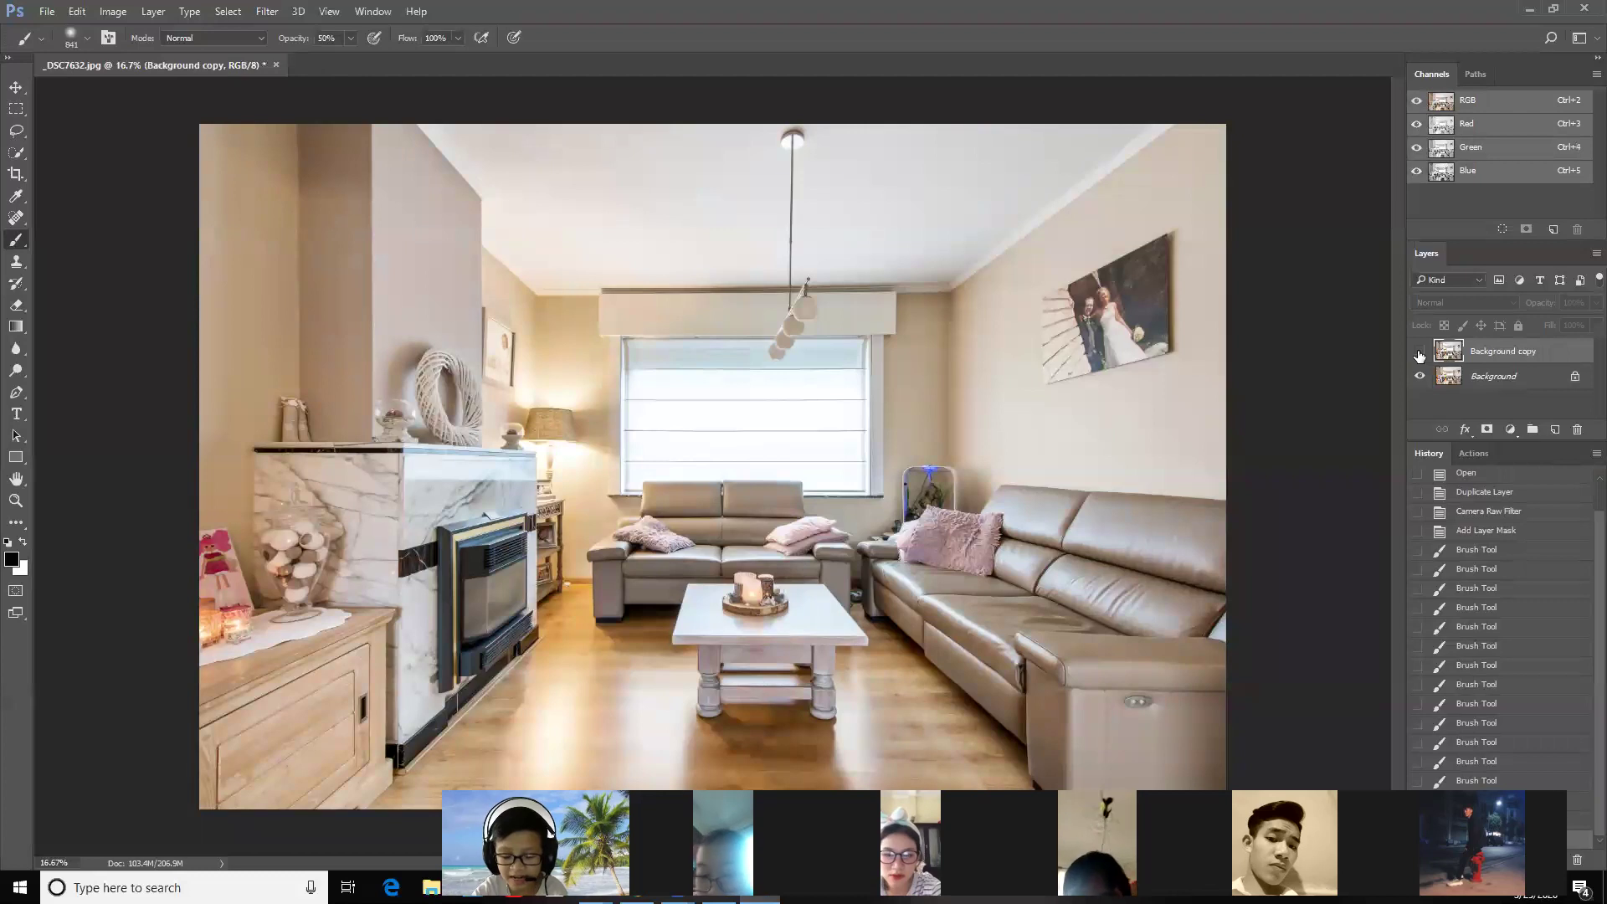
left_click(1419, 351)
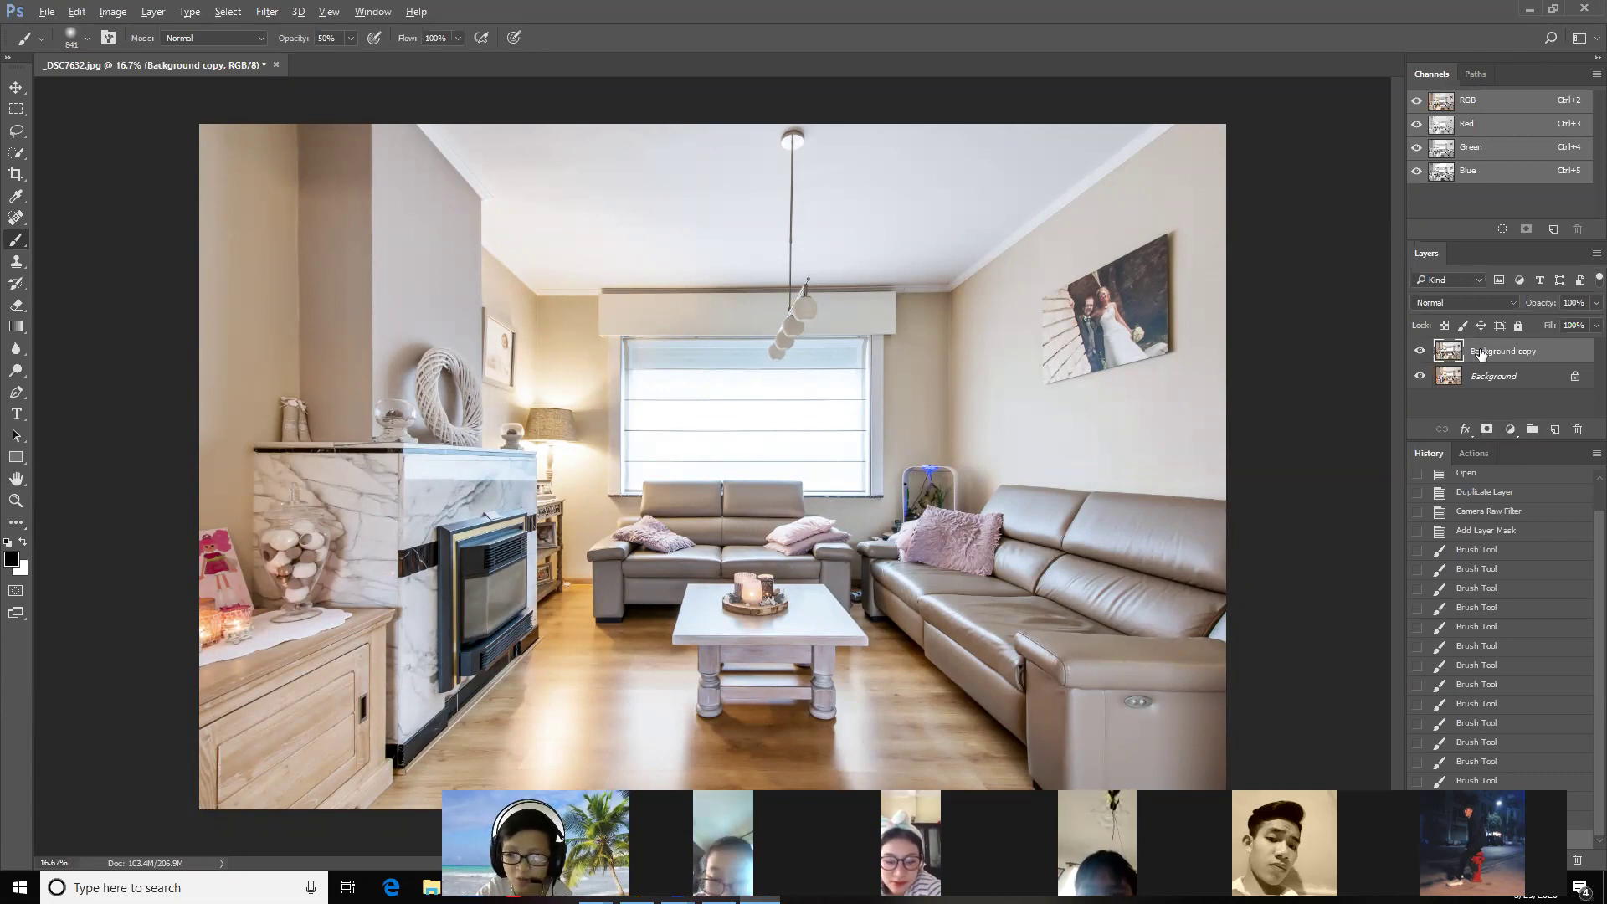
Step: Add a black layer mask that hides the entire Background copy, and check its effect by toggling the layer's visibility
left_click(1486, 432)
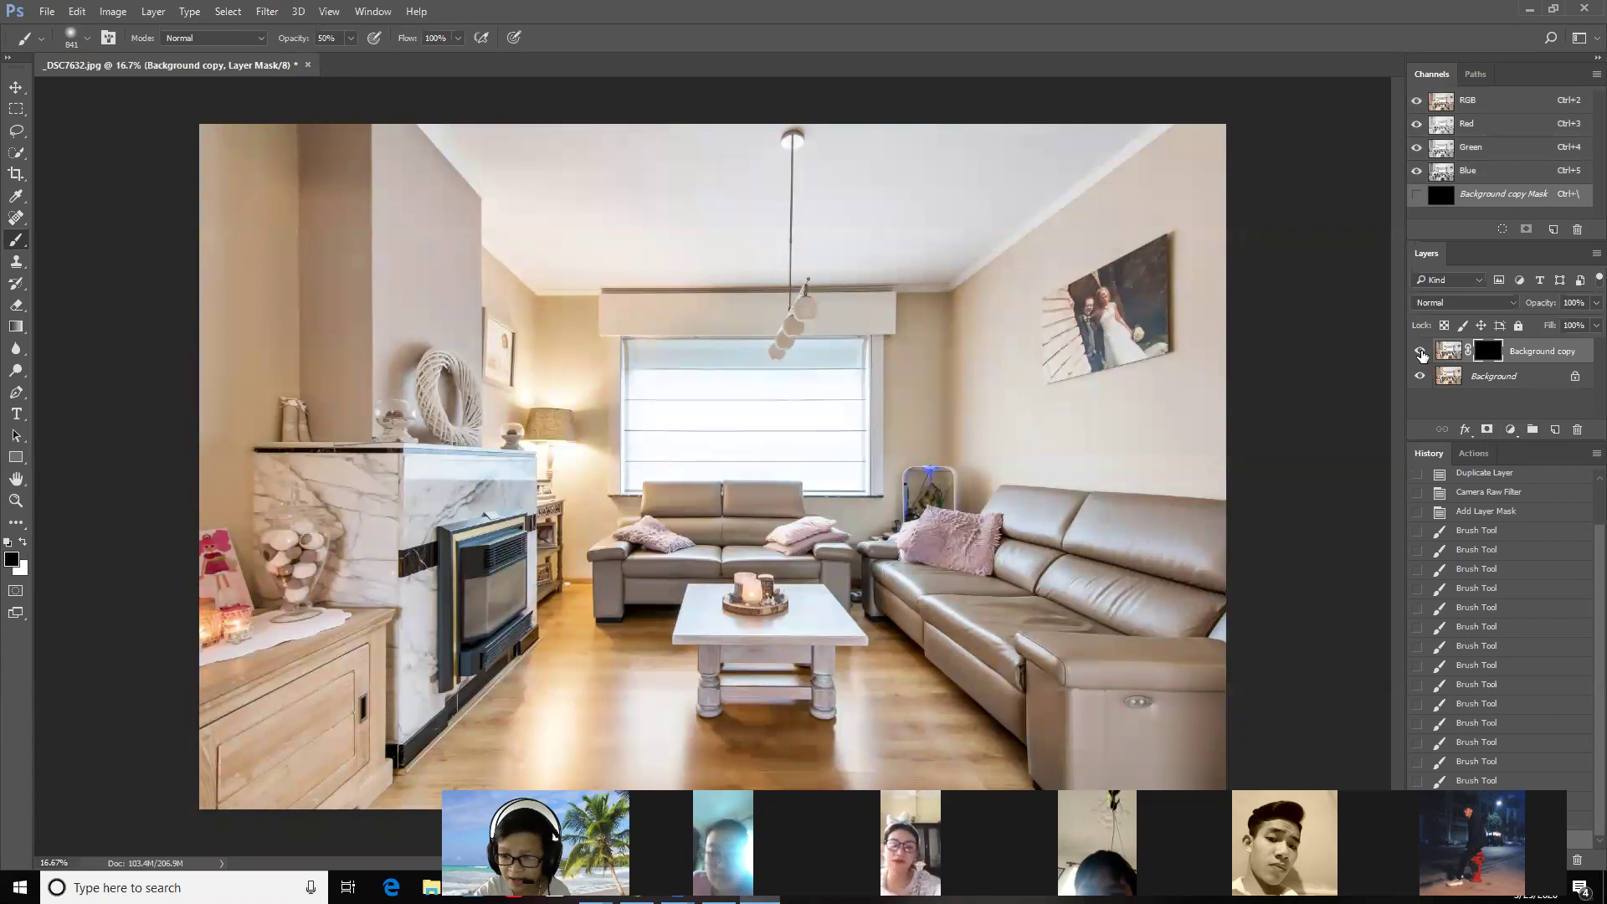
left_click(1420, 353)
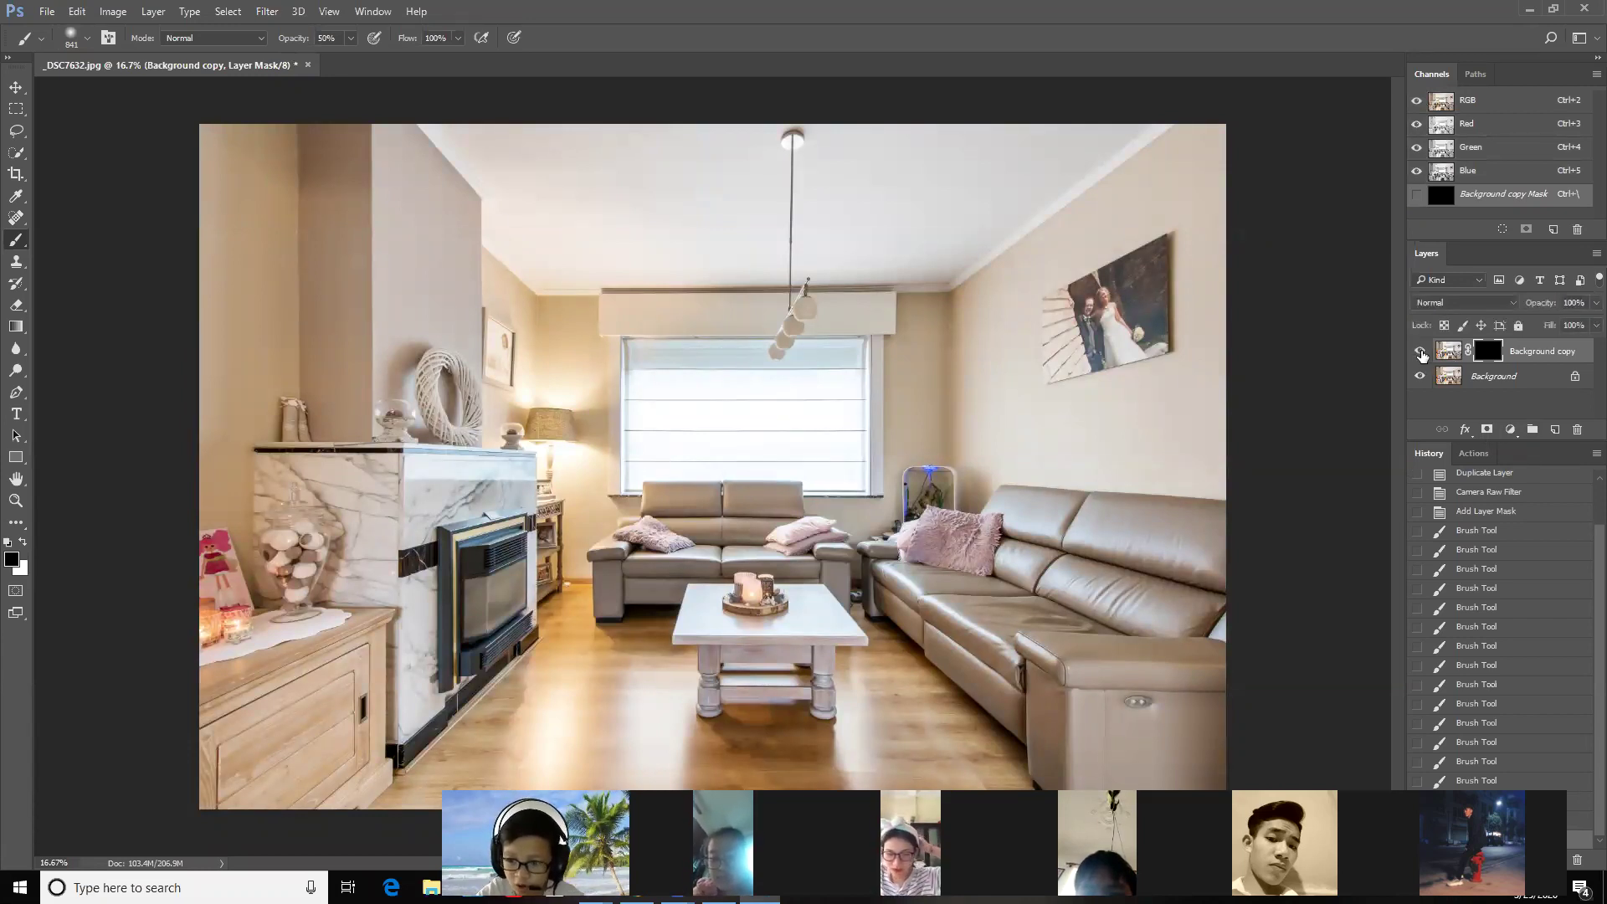
left_click(1420, 352)
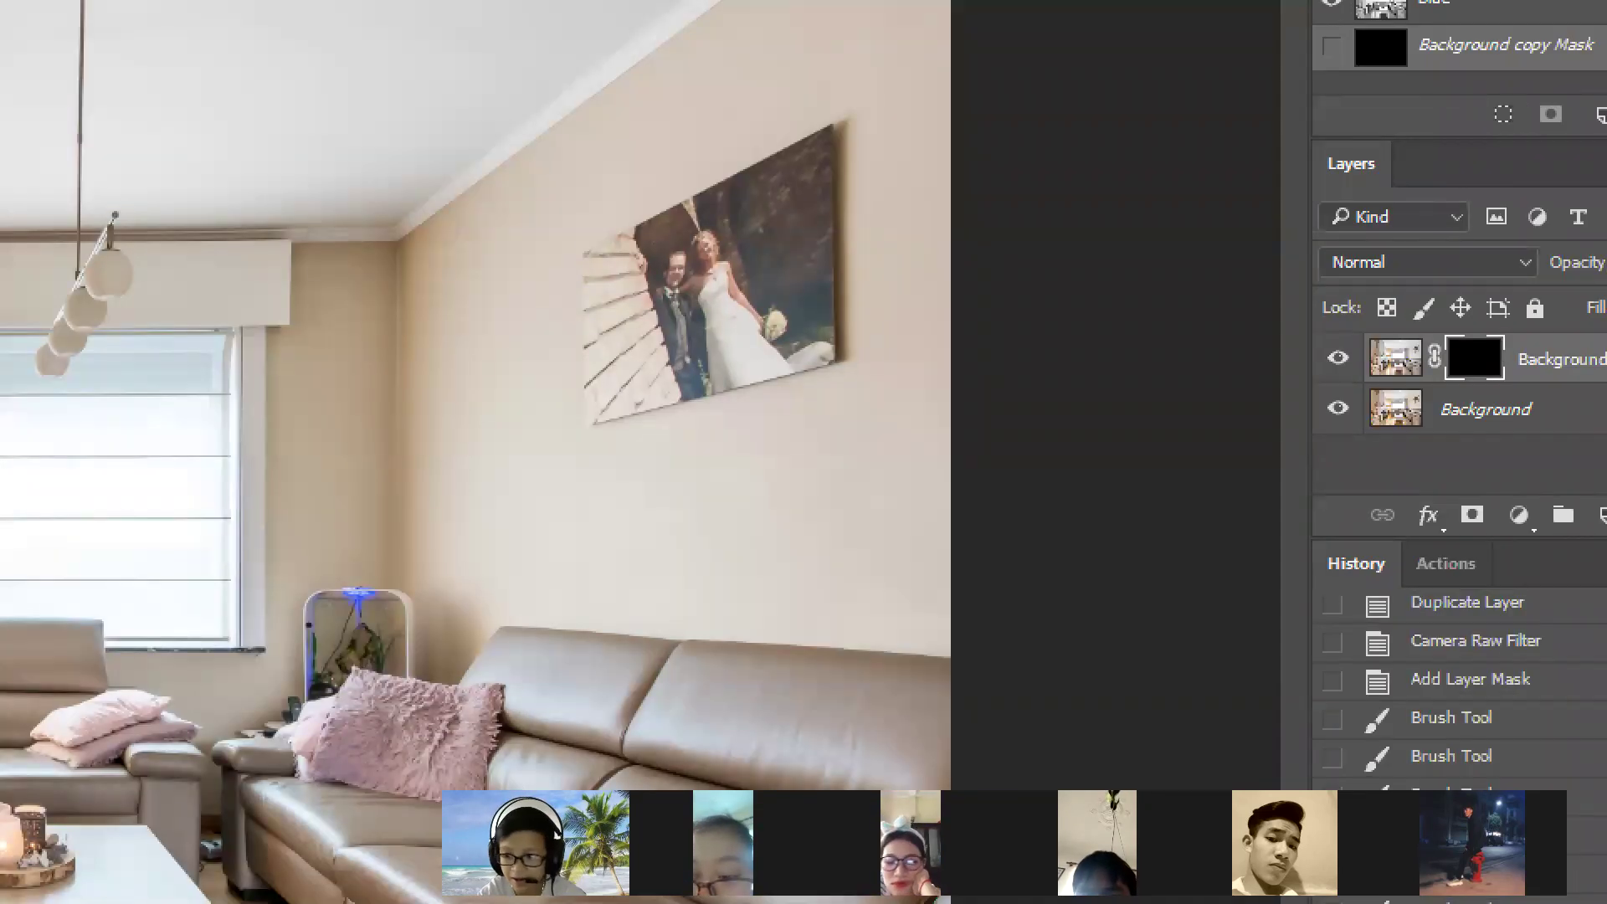
left_click_drag(1493, 343, 1501, 352)
left_click_drag(1391, 337, 1436, 351)
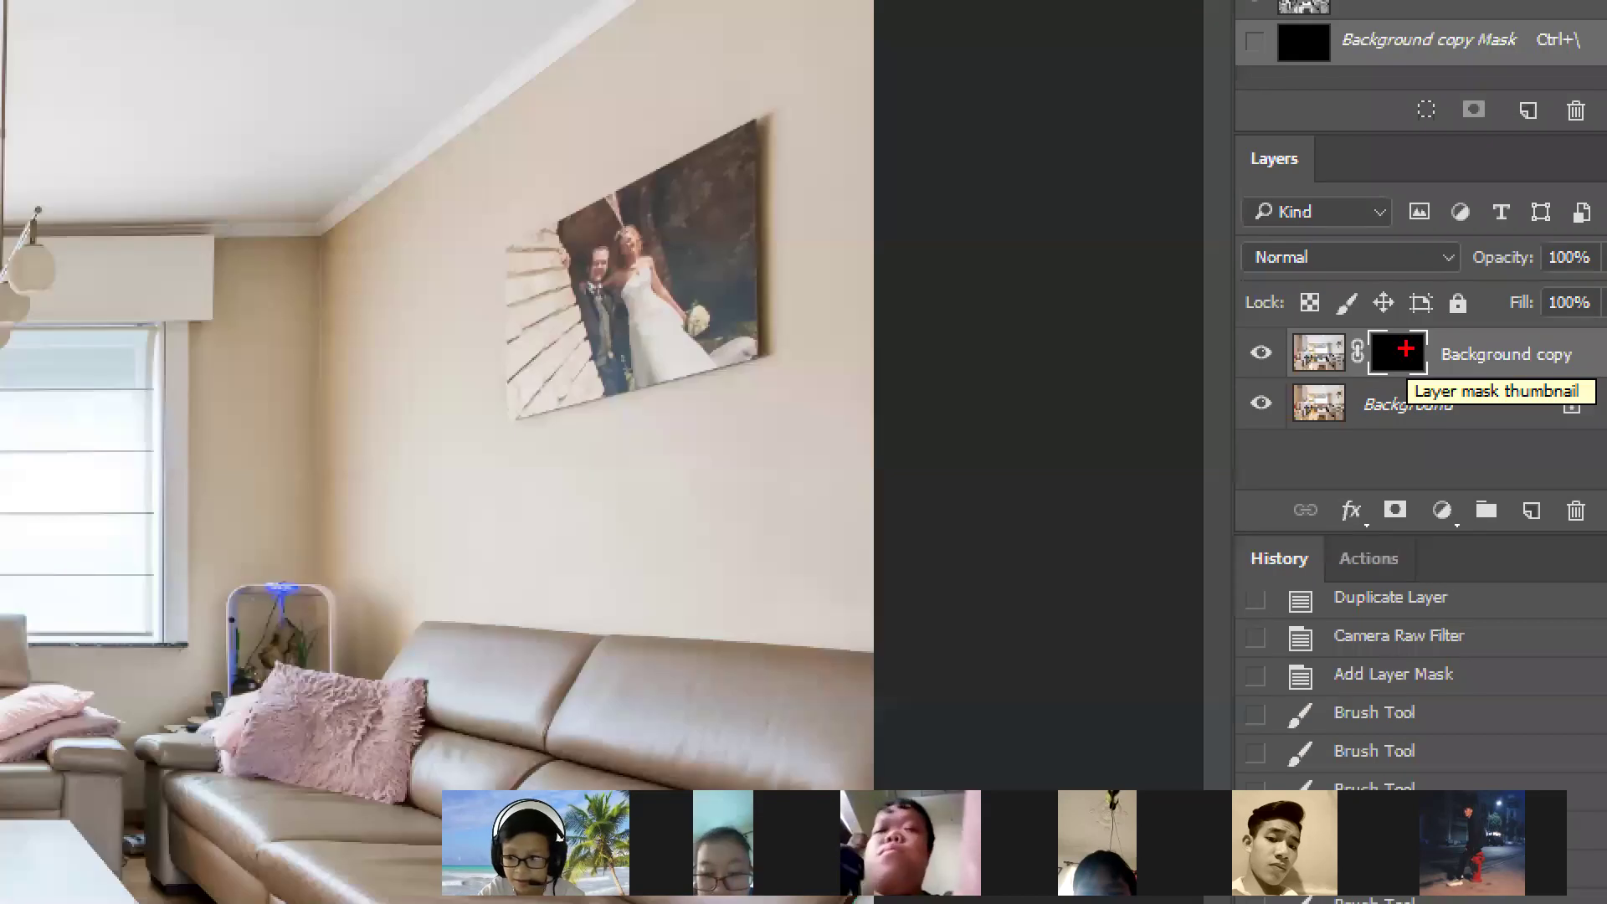
left_click_drag(1480, 337, 1497, 403)
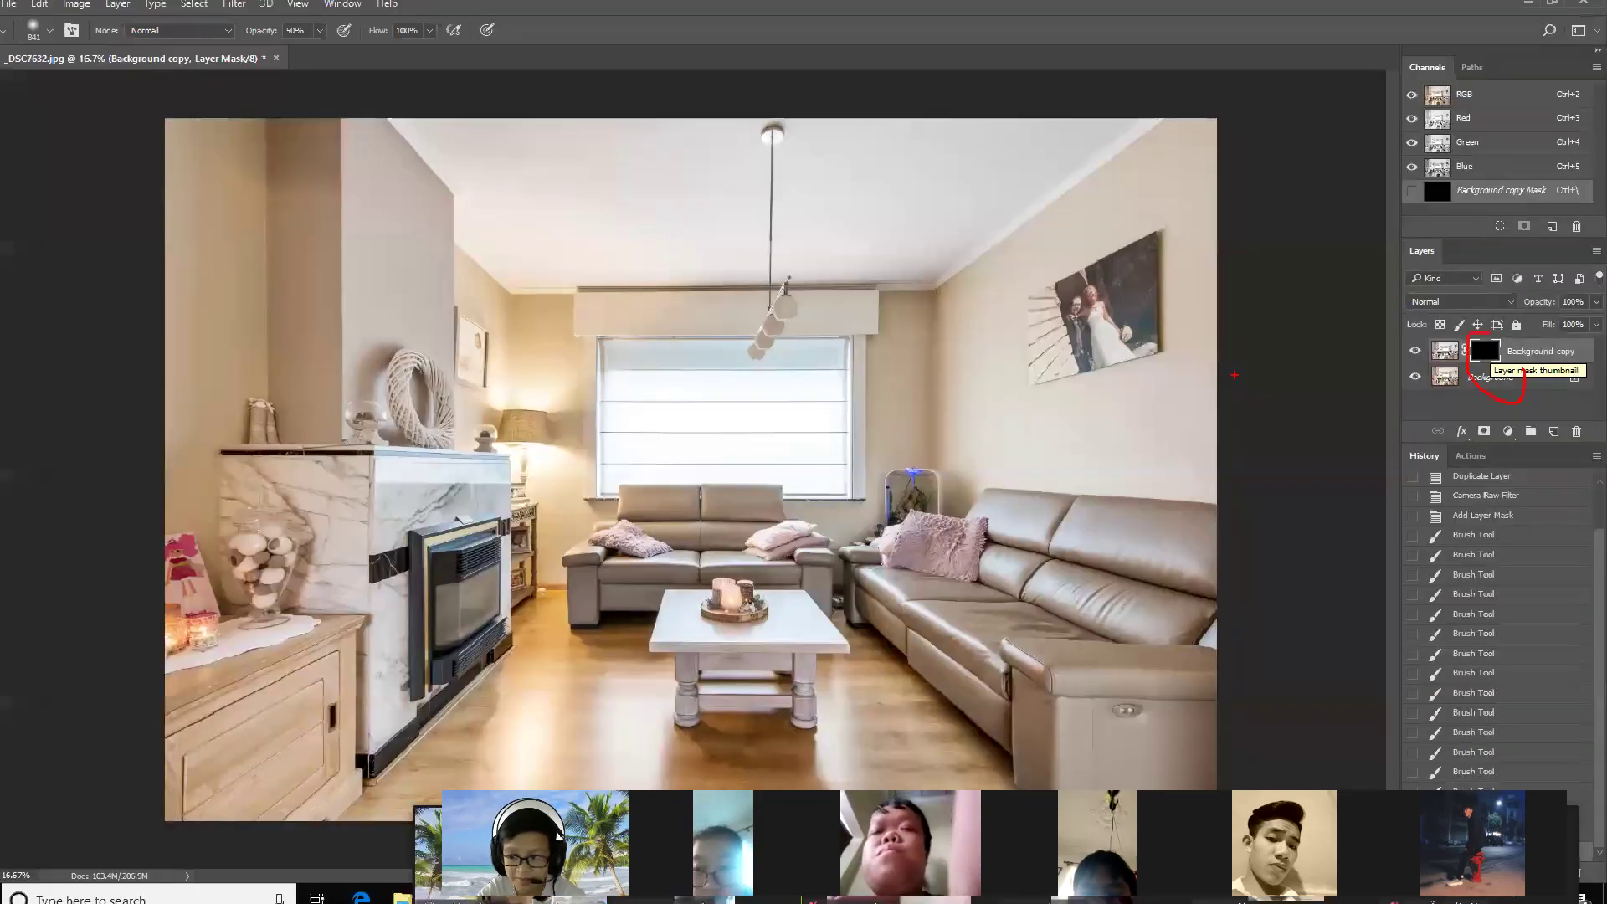
key("Escape")
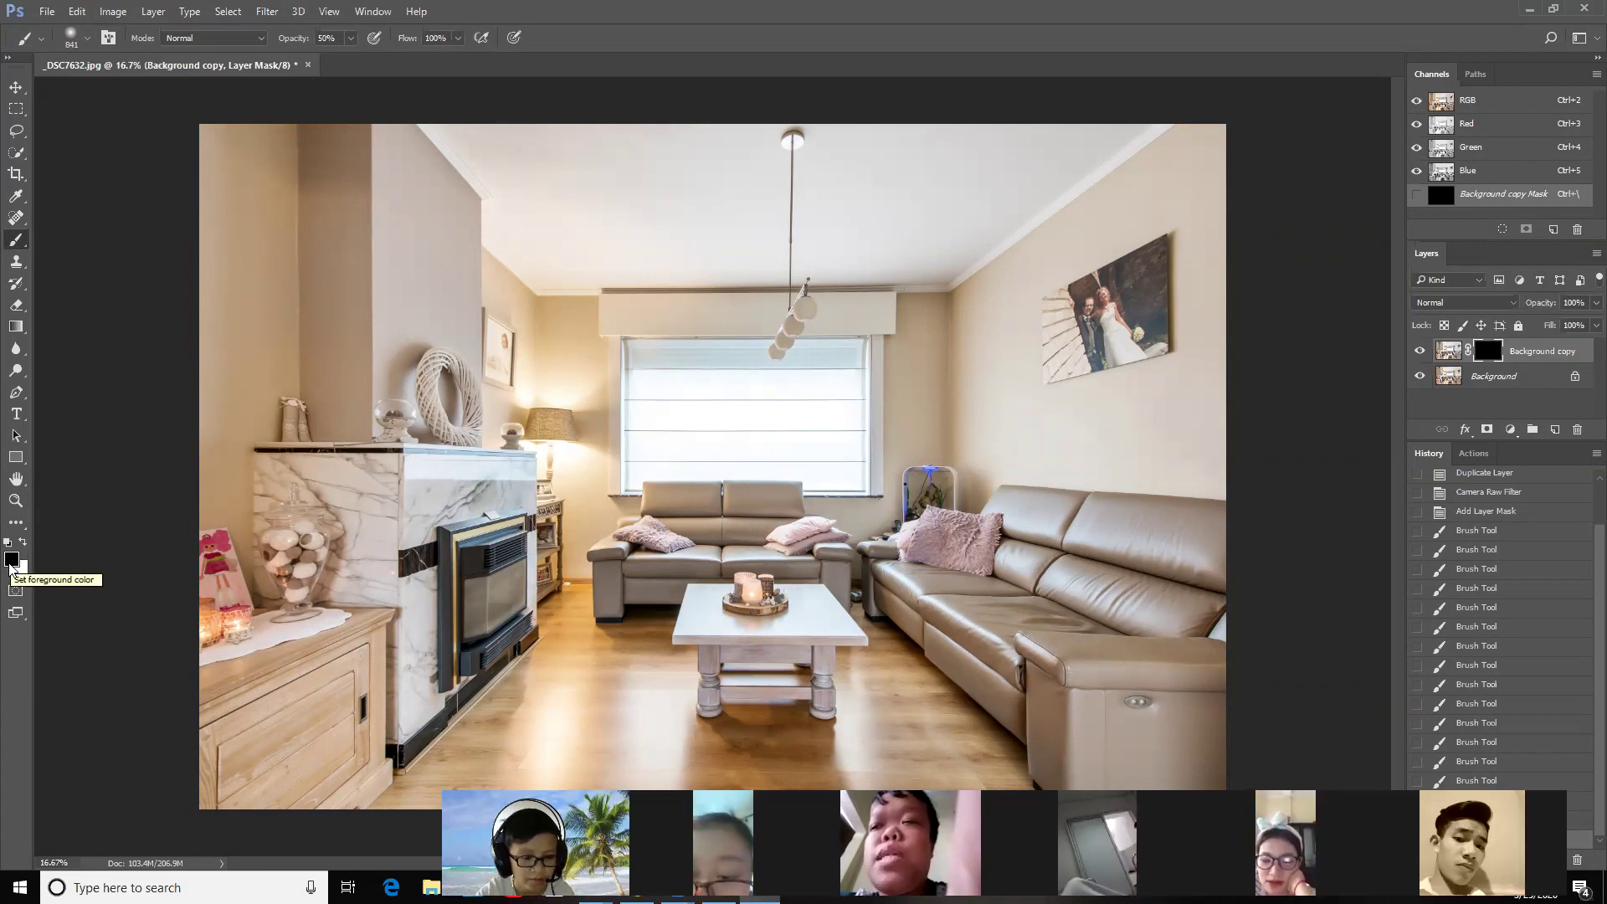
Step: Paint white on the layer mask over the fireplace, the adjoining walls and the floor with a 1621 px brush at 50% opacity
key("x")
right_click(619, 427, "alt")
right_click(653, 405, "alt")
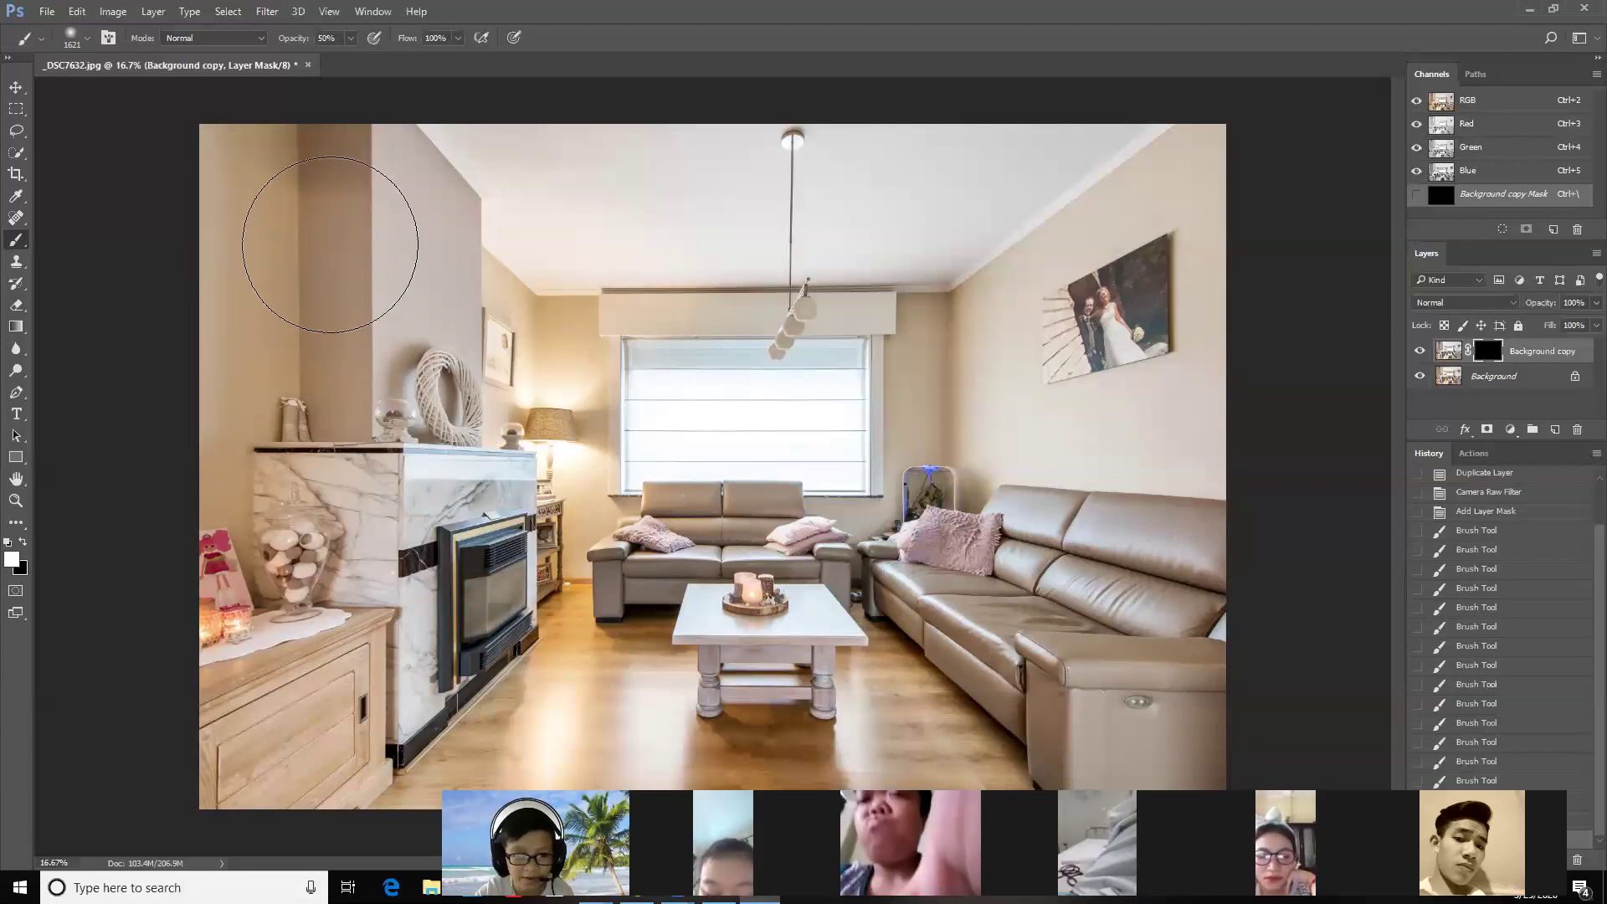
left_click_drag(434, 536, 488, 304)
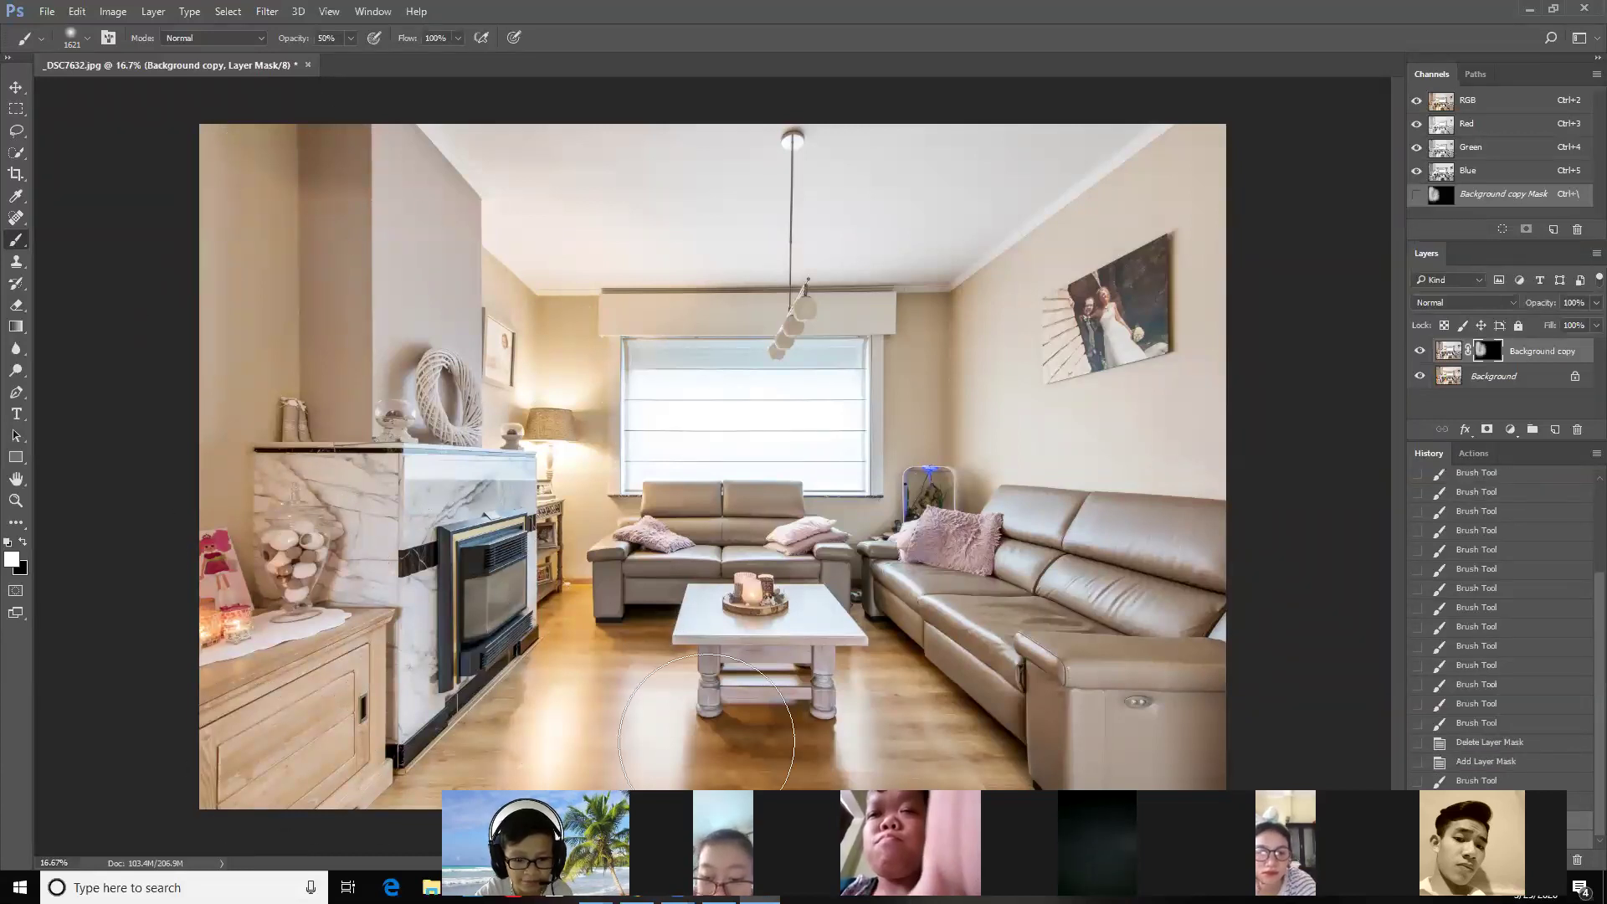
left_click_drag(473, 593, 608, 676)
left_click_drag(519, 276, 569, 251)
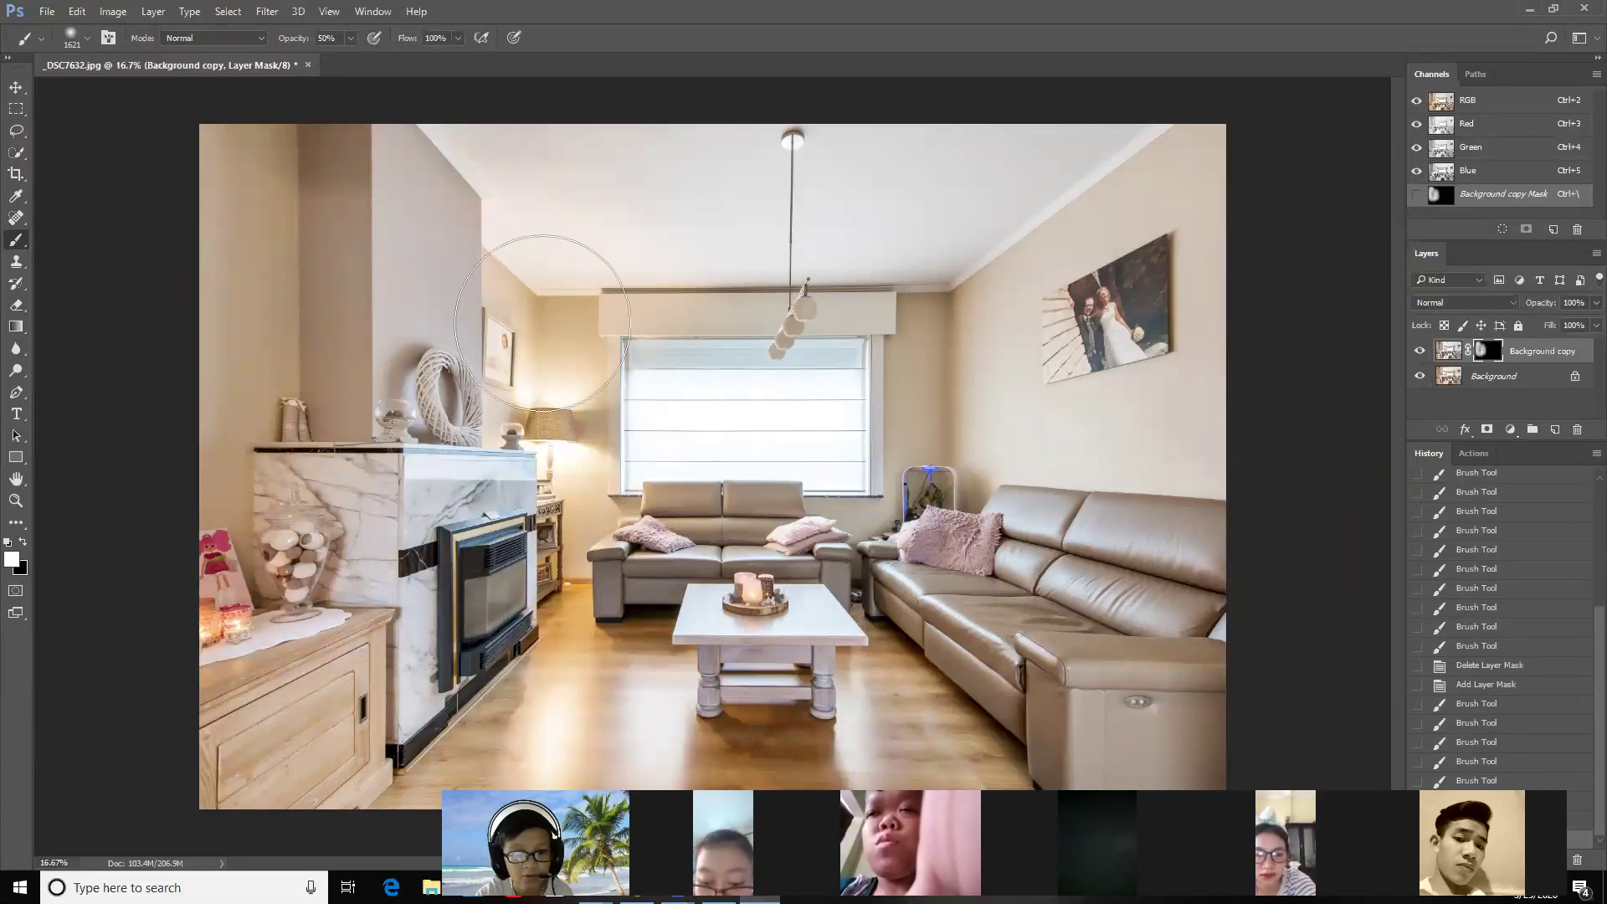
mouse_move(233, 437)
left_mouse_down()
mouse_move(143, 466)
mouse_move(209, 485)
left_mouse_up()
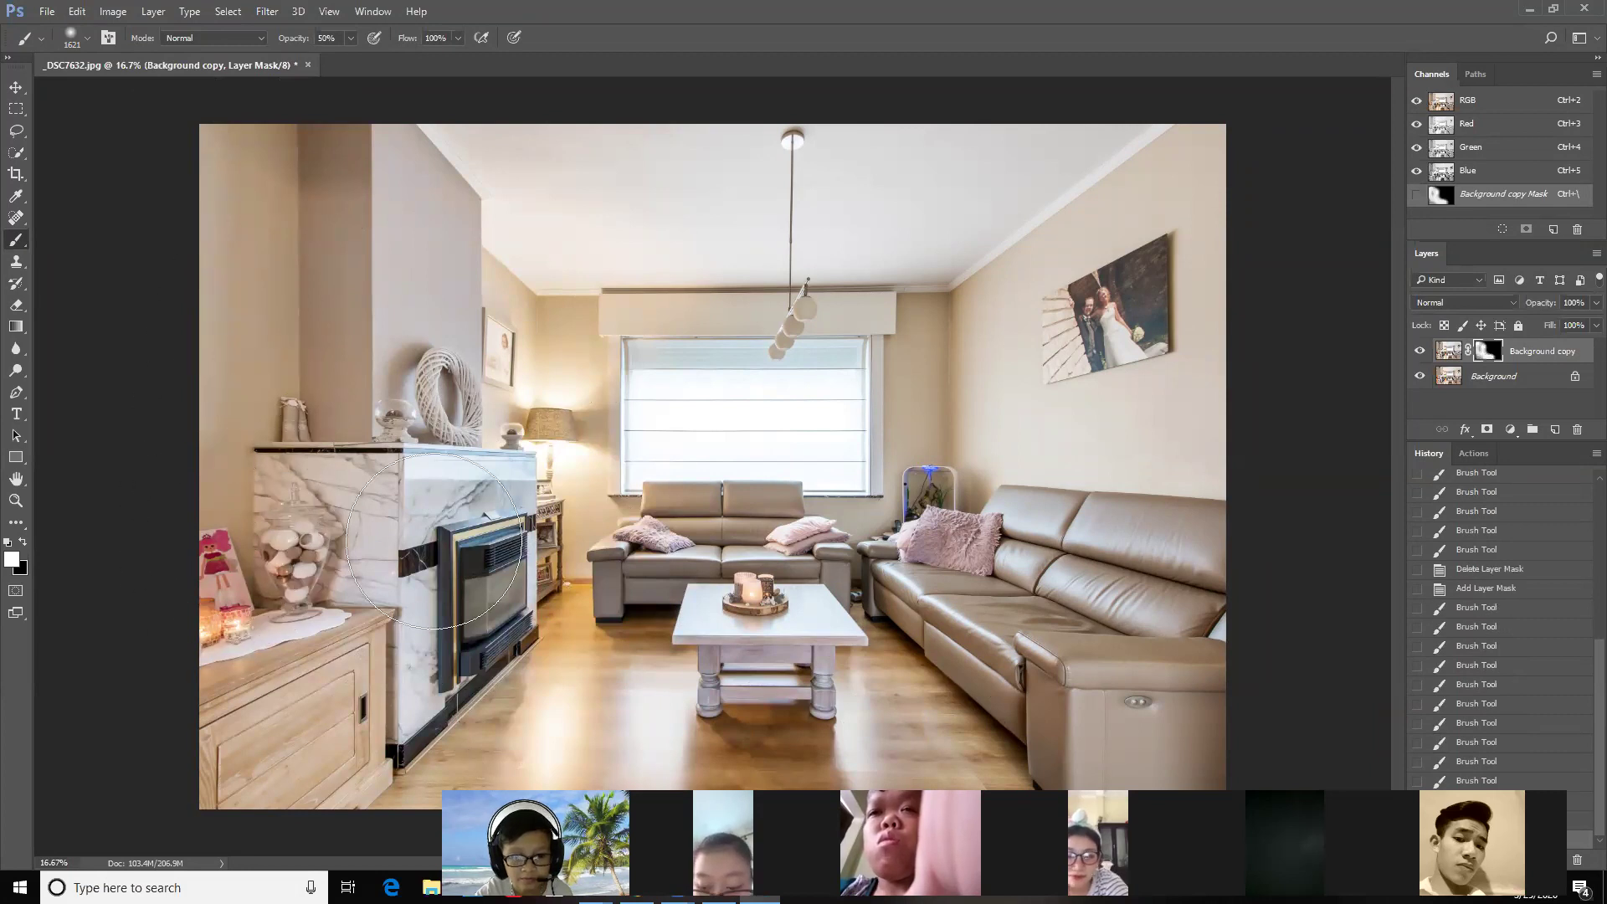
Step: Compare the Background copy hidden and shown, and add a white mask stroke on the floor beside the coffee table
left_click(1418, 351)
left_click(1418, 350)
left_click(1417, 350)
left_click(1417, 350)
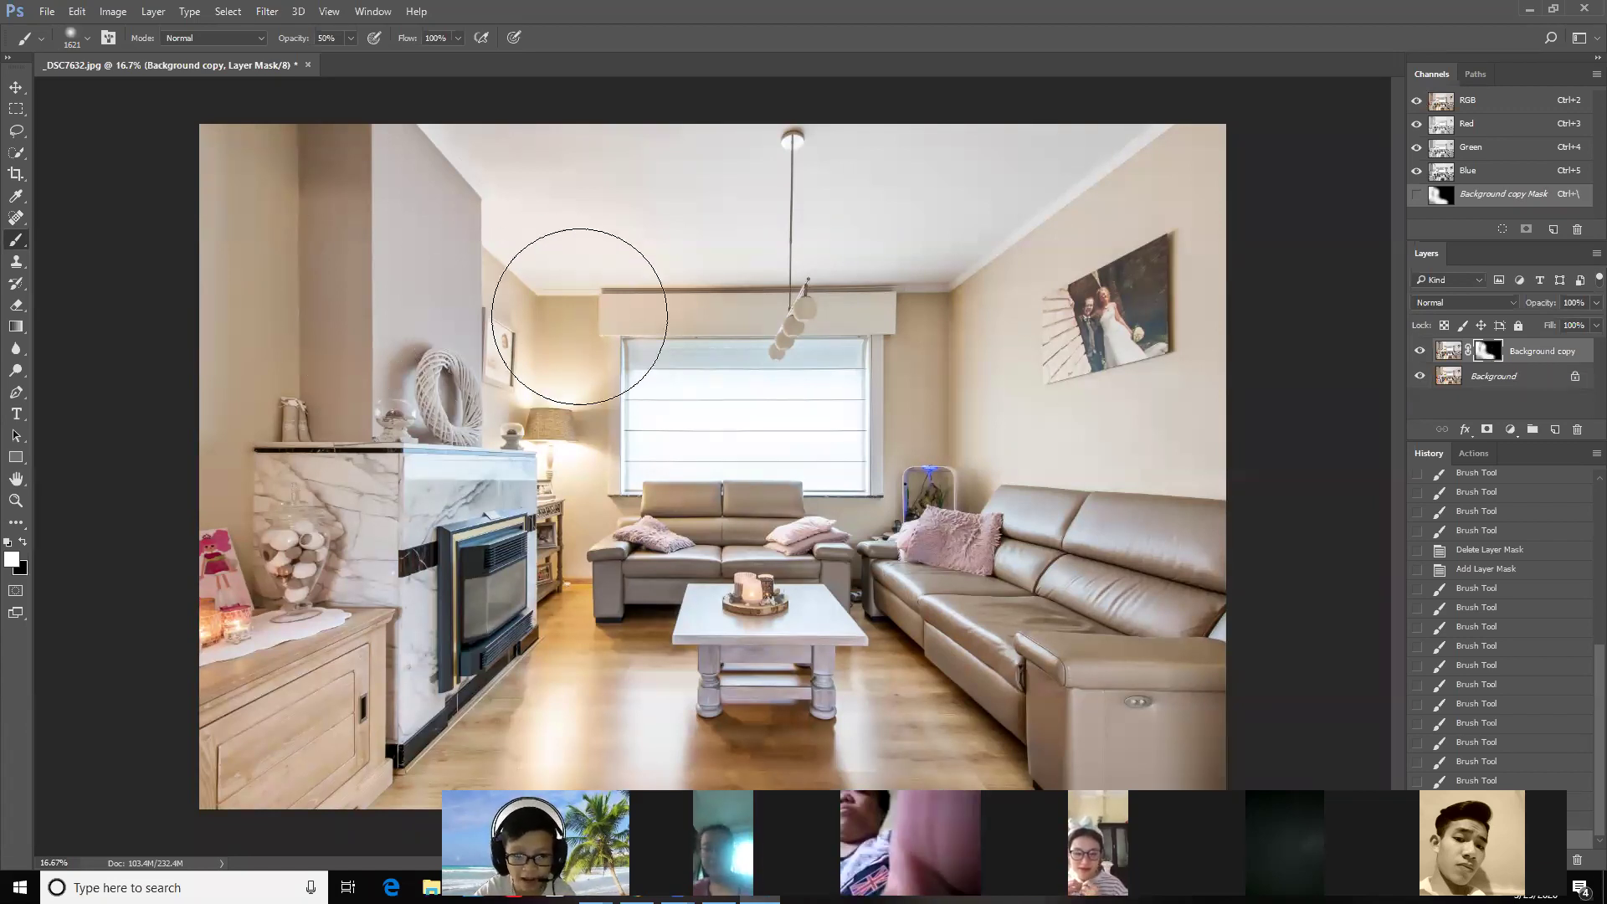
left_click(862, 690)
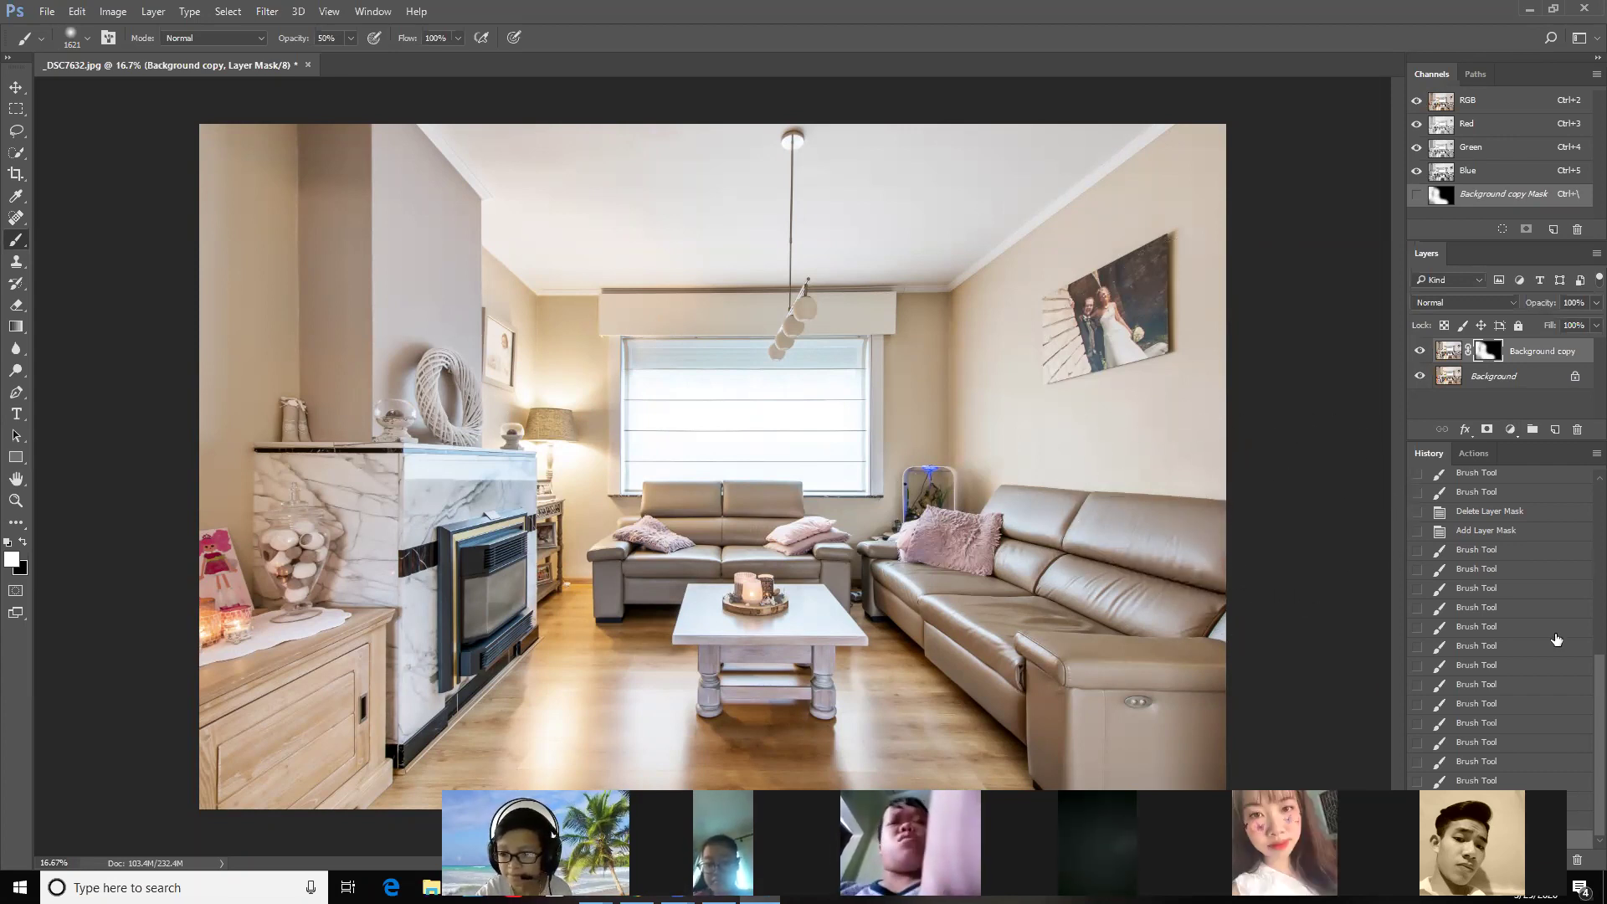
Step: Close the living room photo without saving, and browse to the work folder on DATA (F:) for another file to open
key("ctrl+w")
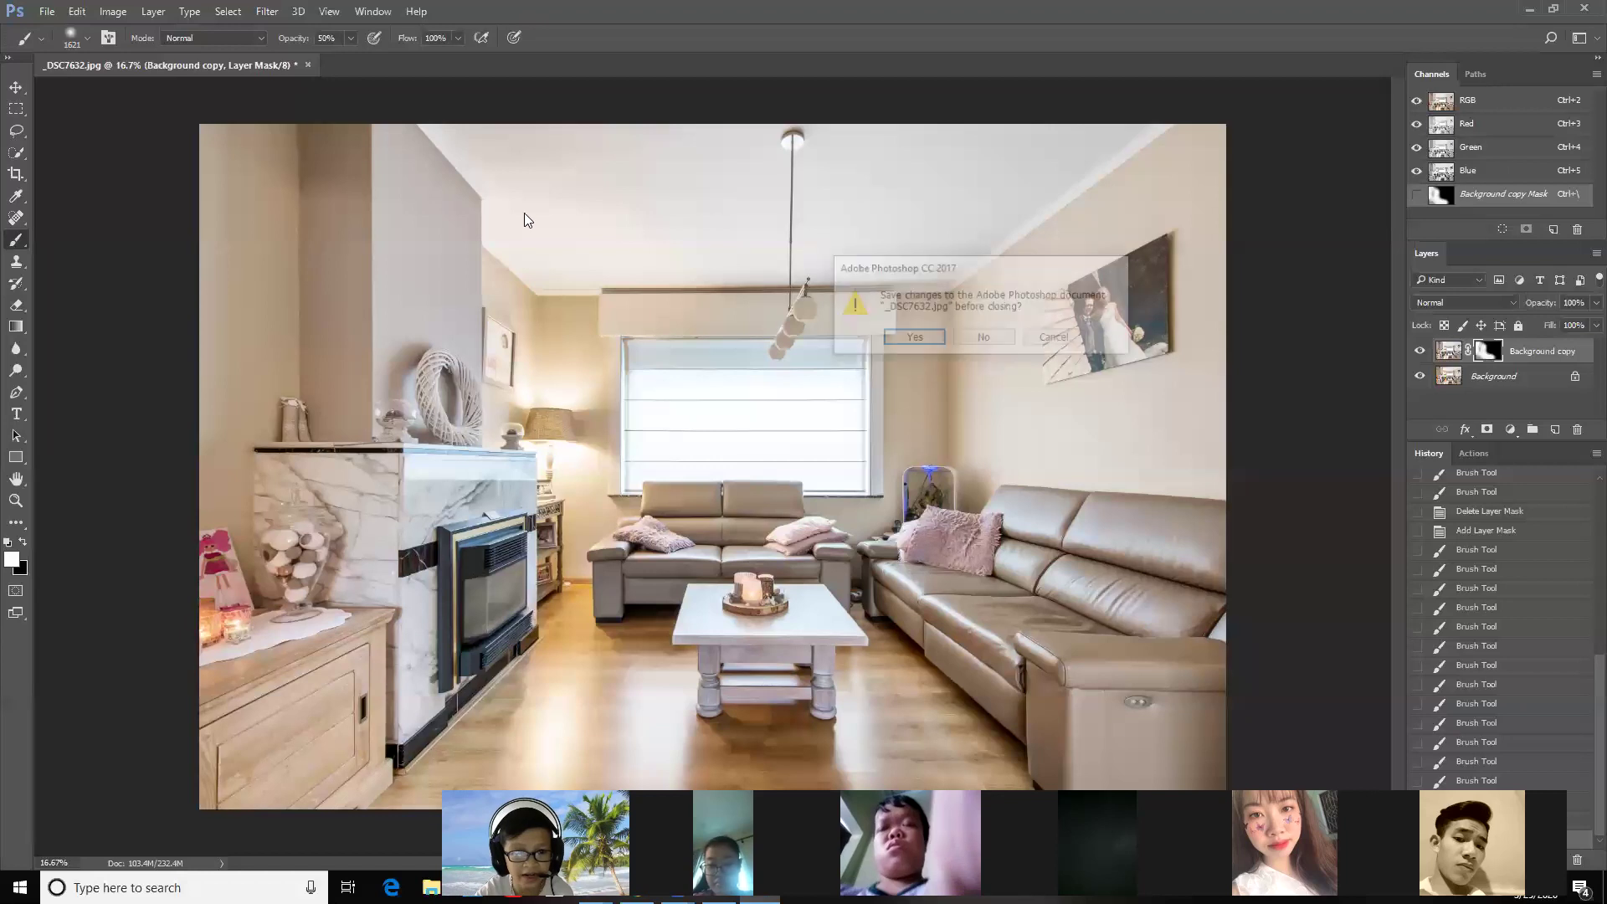
left_click(964, 333)
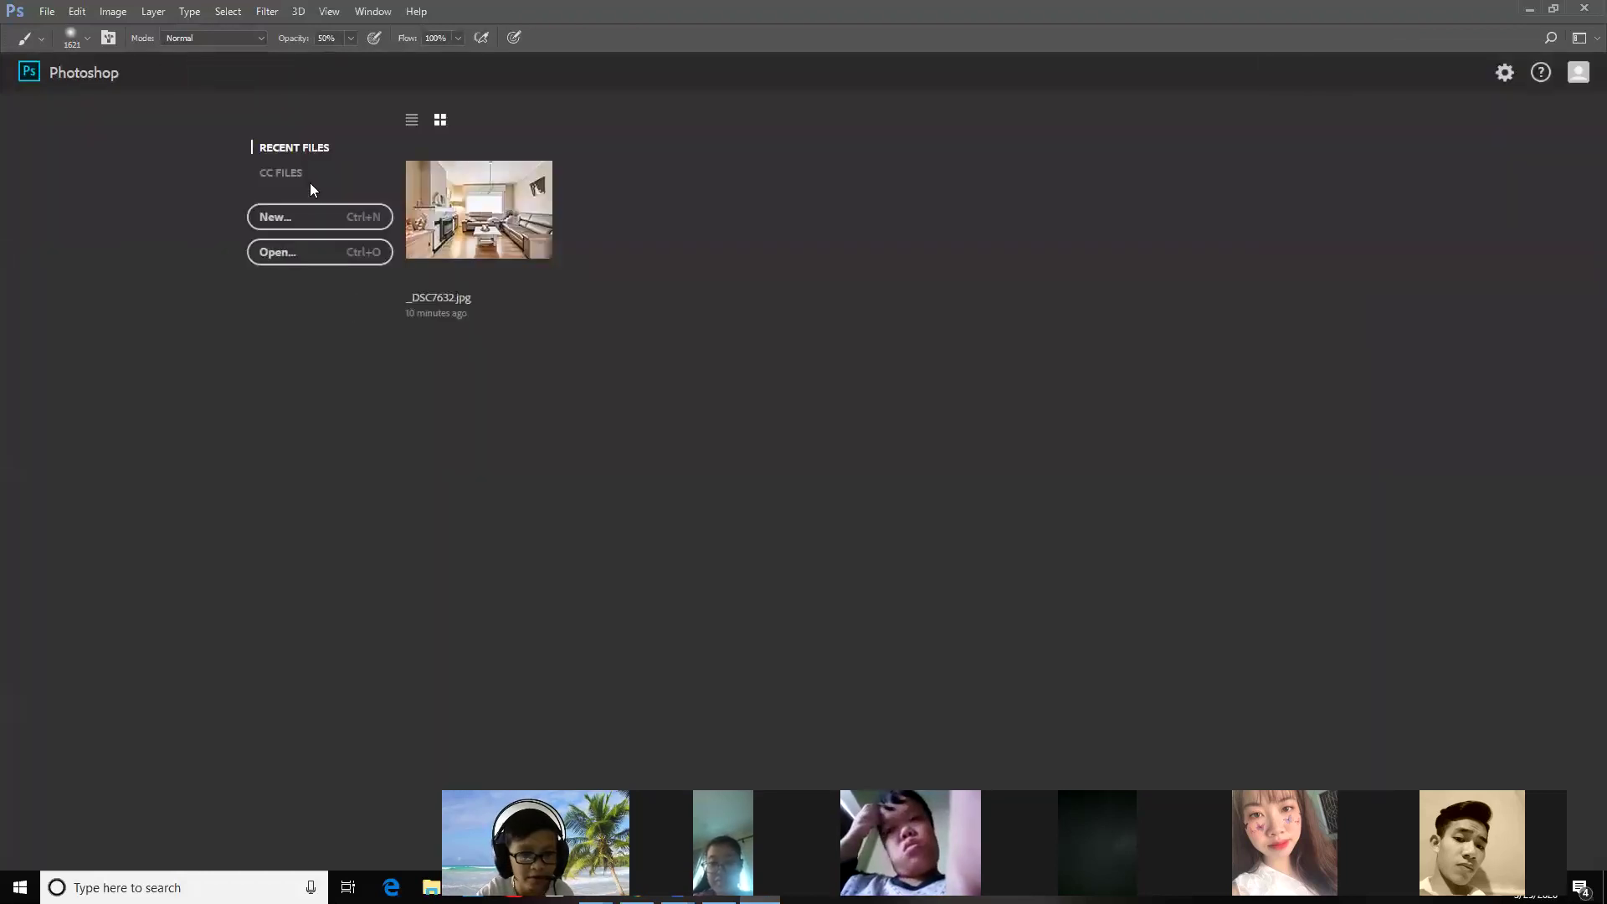
key("ctrl+o")
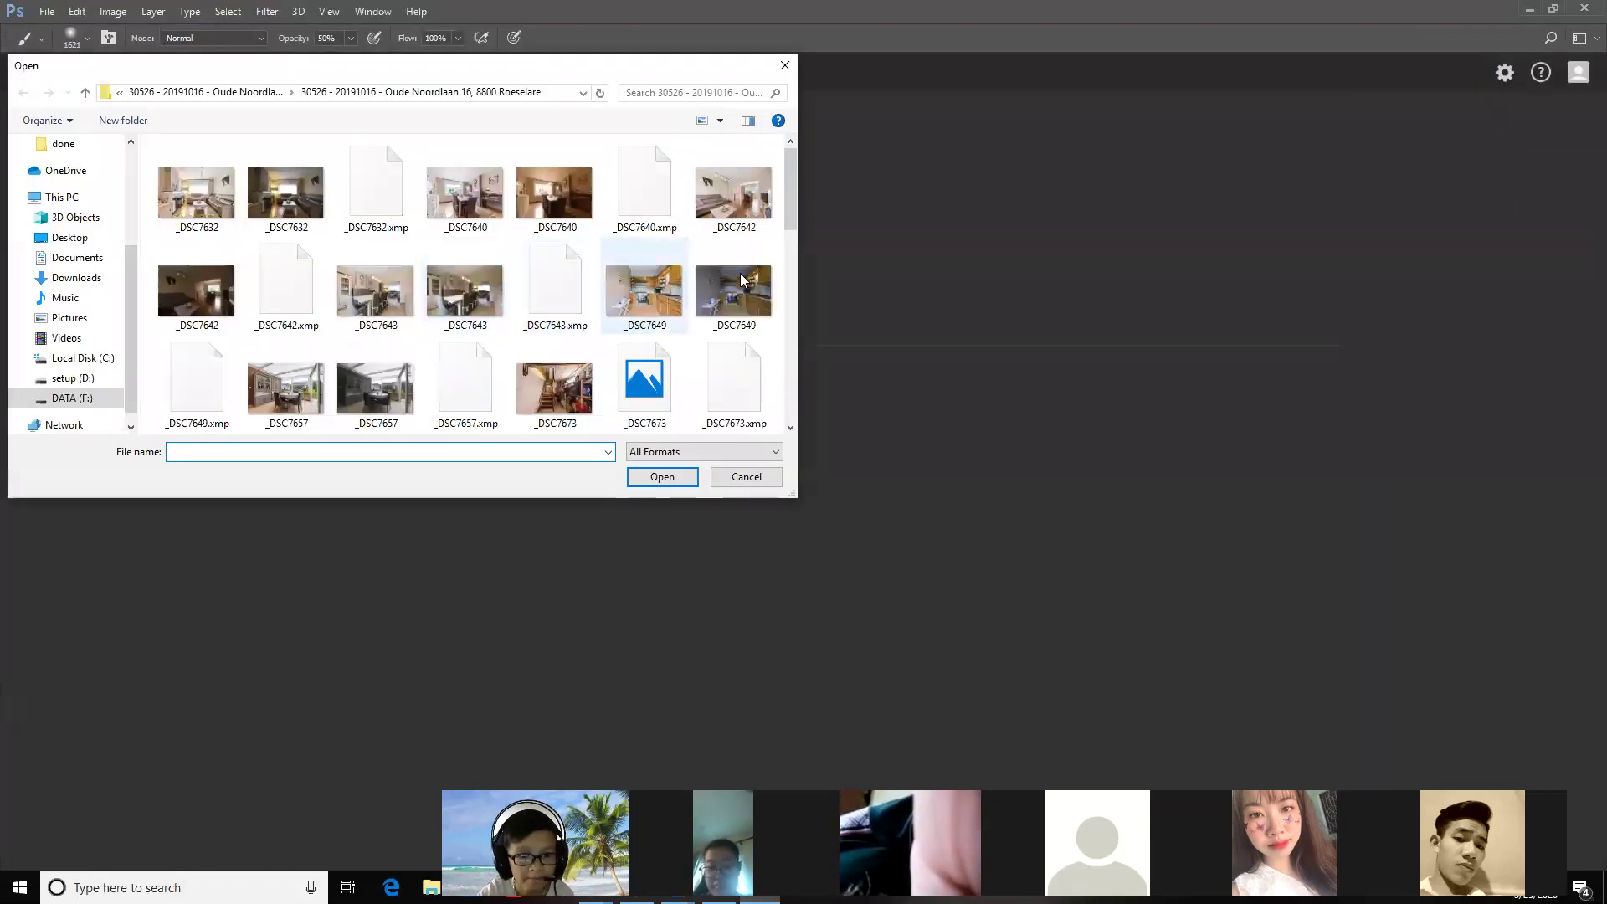
left_click_drag(792, 182, 788, 332)
scroll(773, 242, "up", 3)
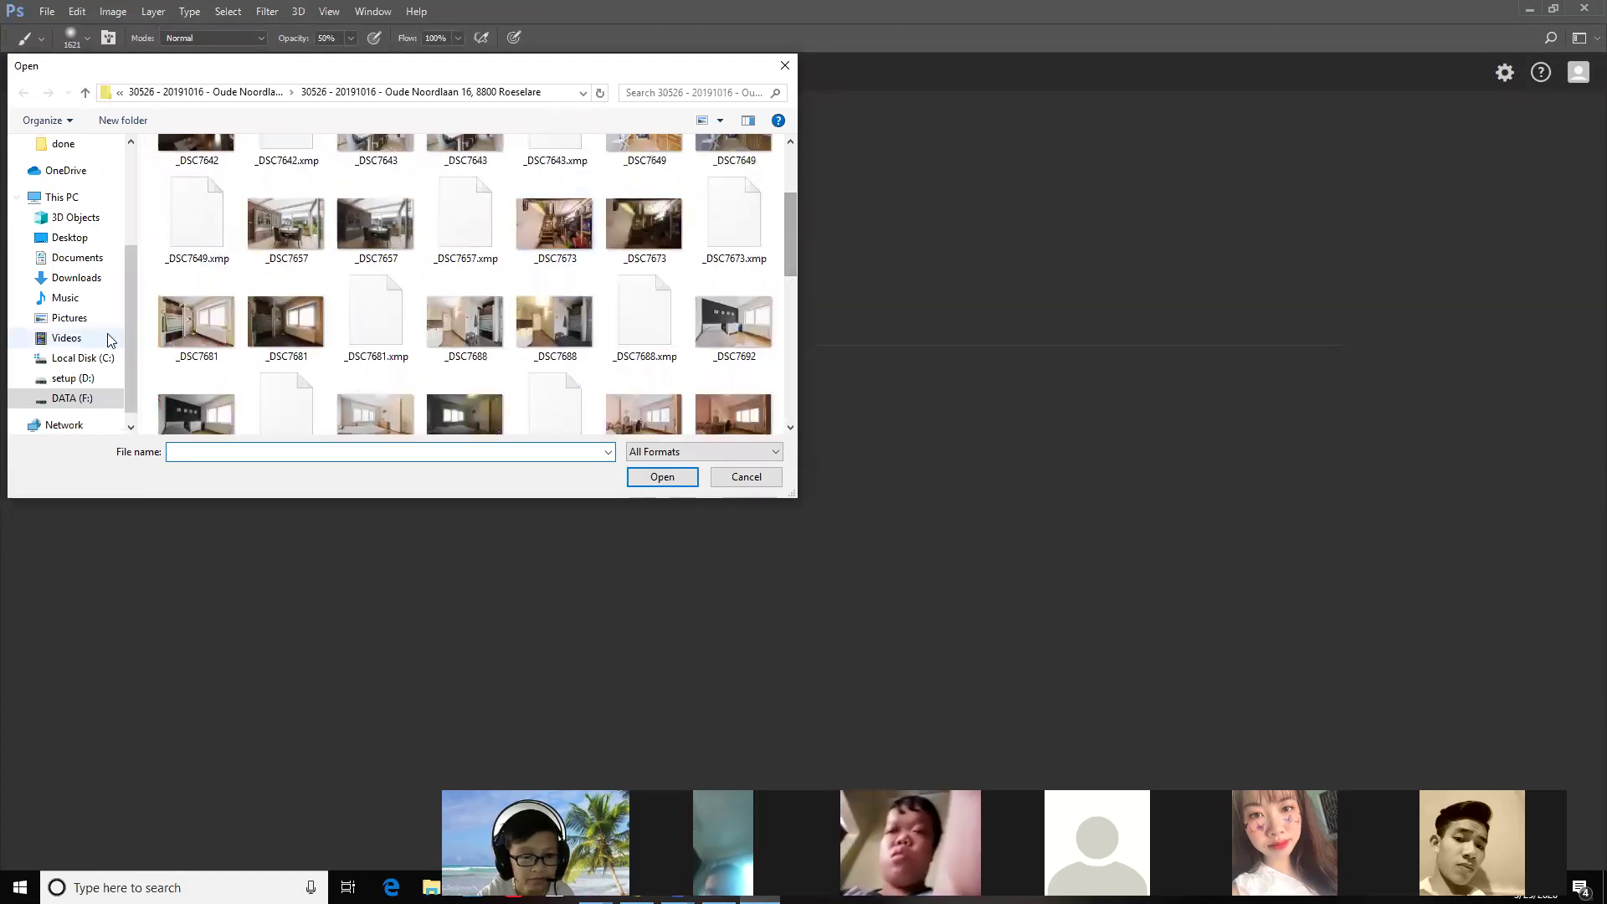
left_click(98, 405)
double_click(189, 311)
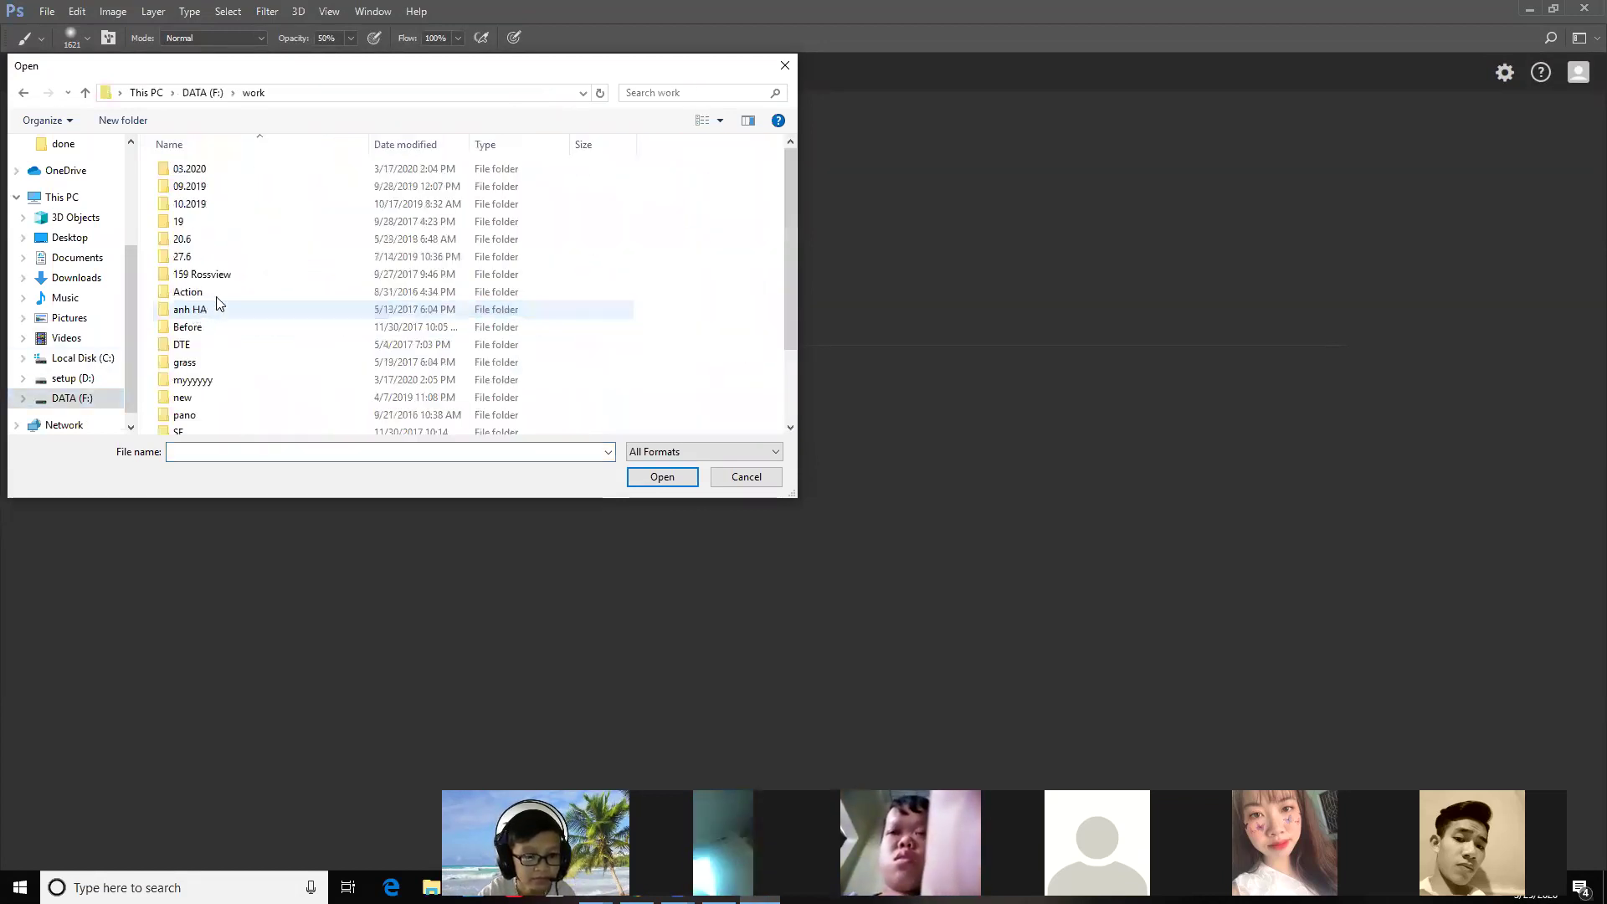
scroll(205, 414, "down", 2)
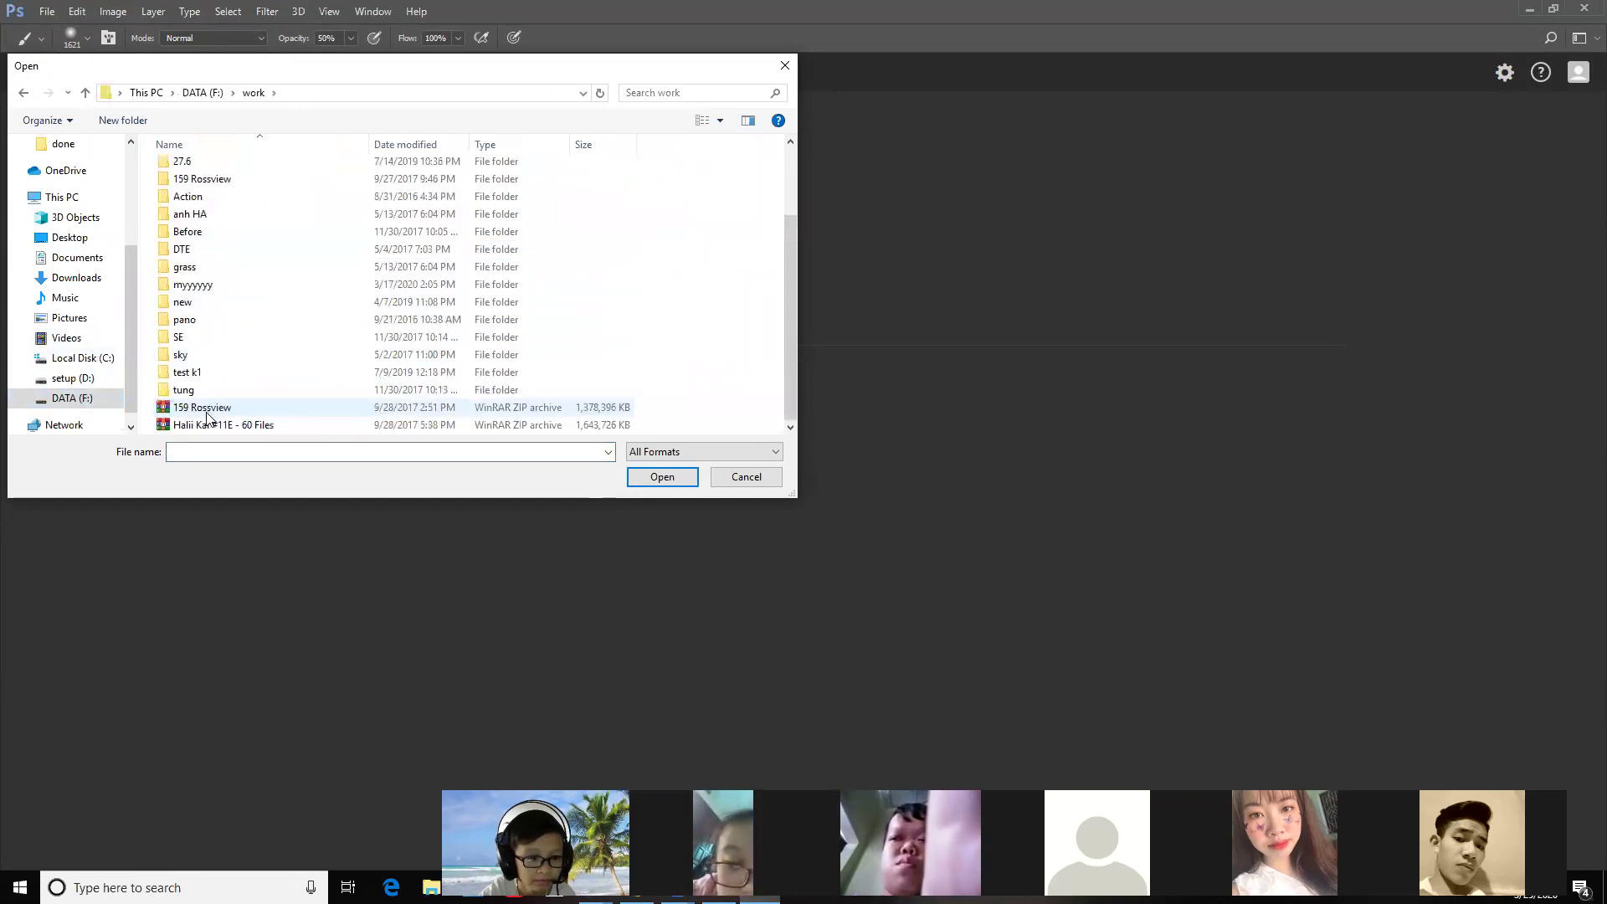
double_click(195, 390)
left_click(254, 193)
double_click(254, 191)
key("BackSpace")
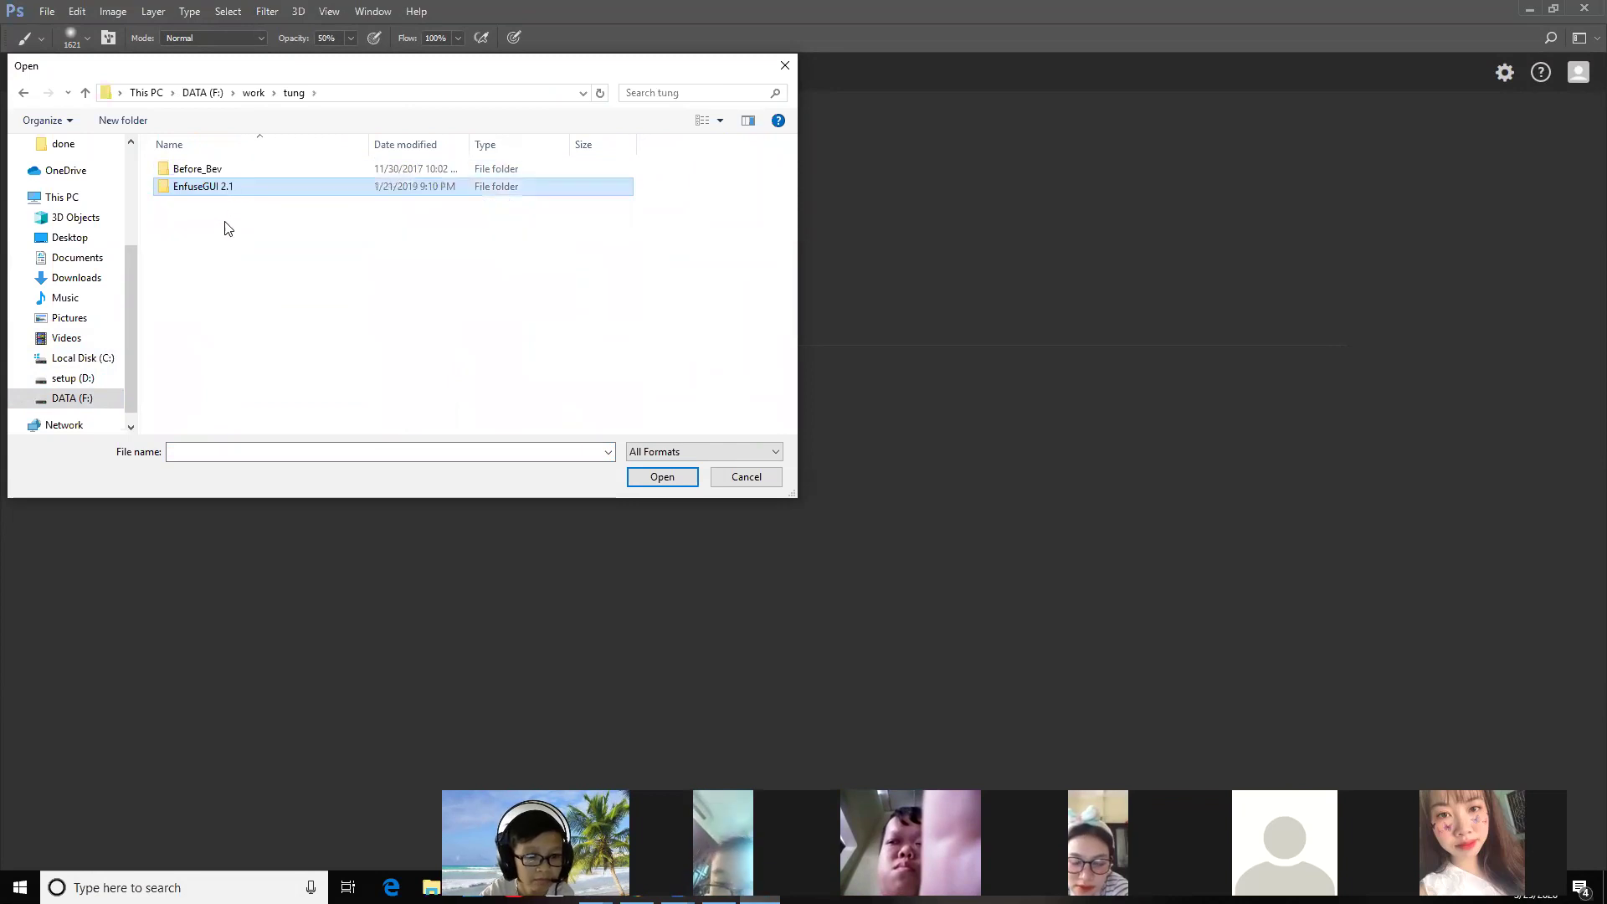
key("BackSpace")
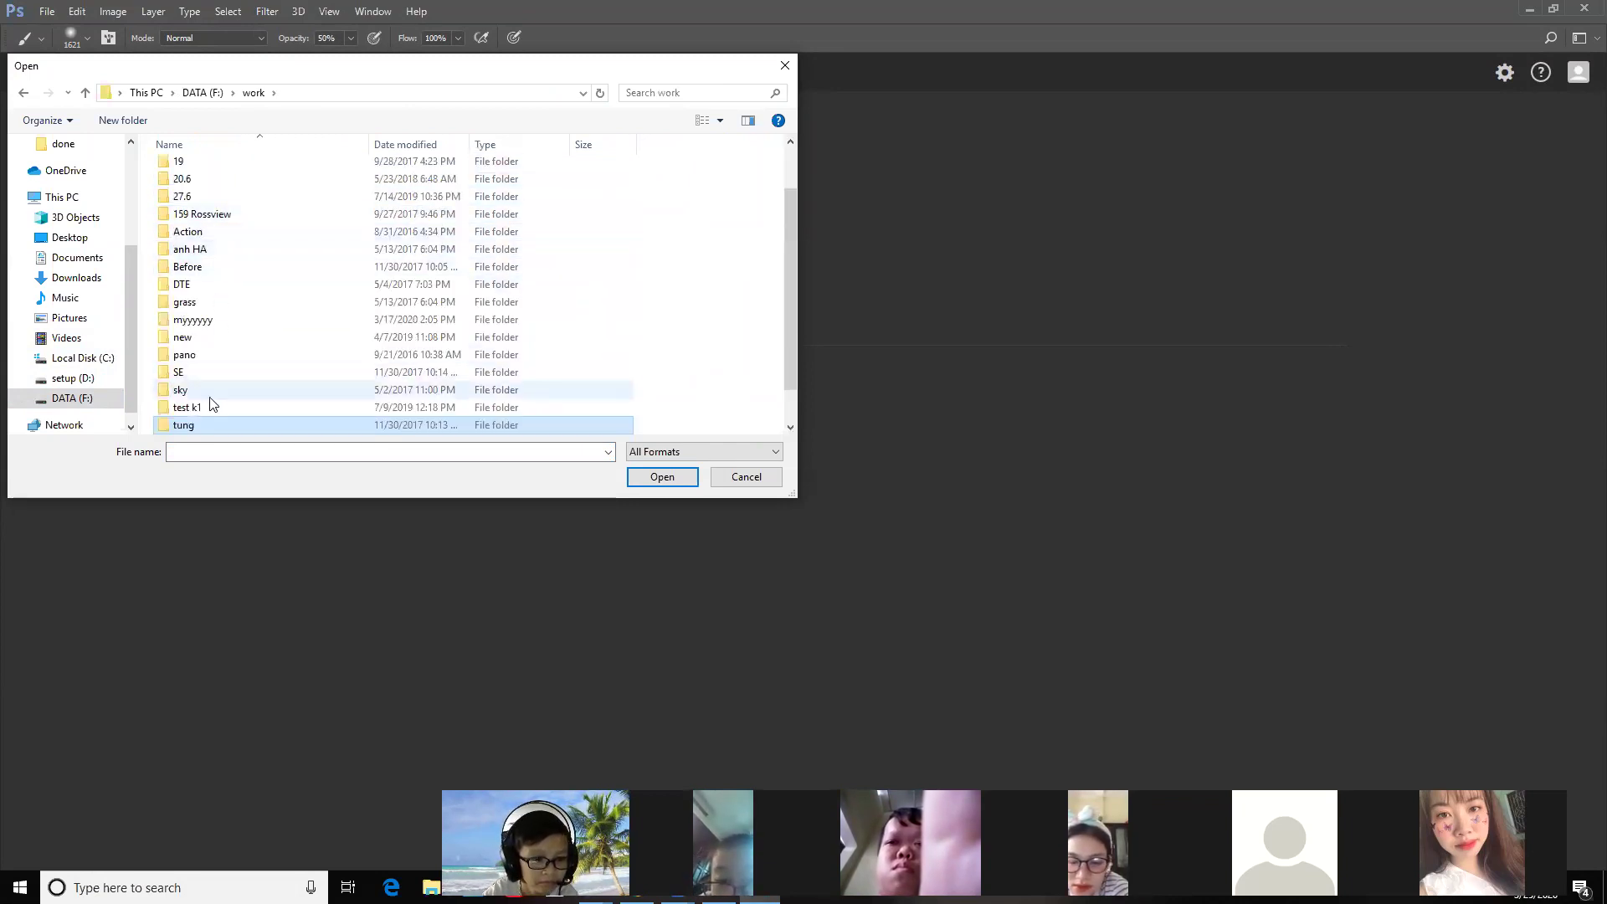
Step: Open the darker garden photo 06 from the innermost Stills folder within the SE folder's 4.5 subfolder
double_click(198, 373)
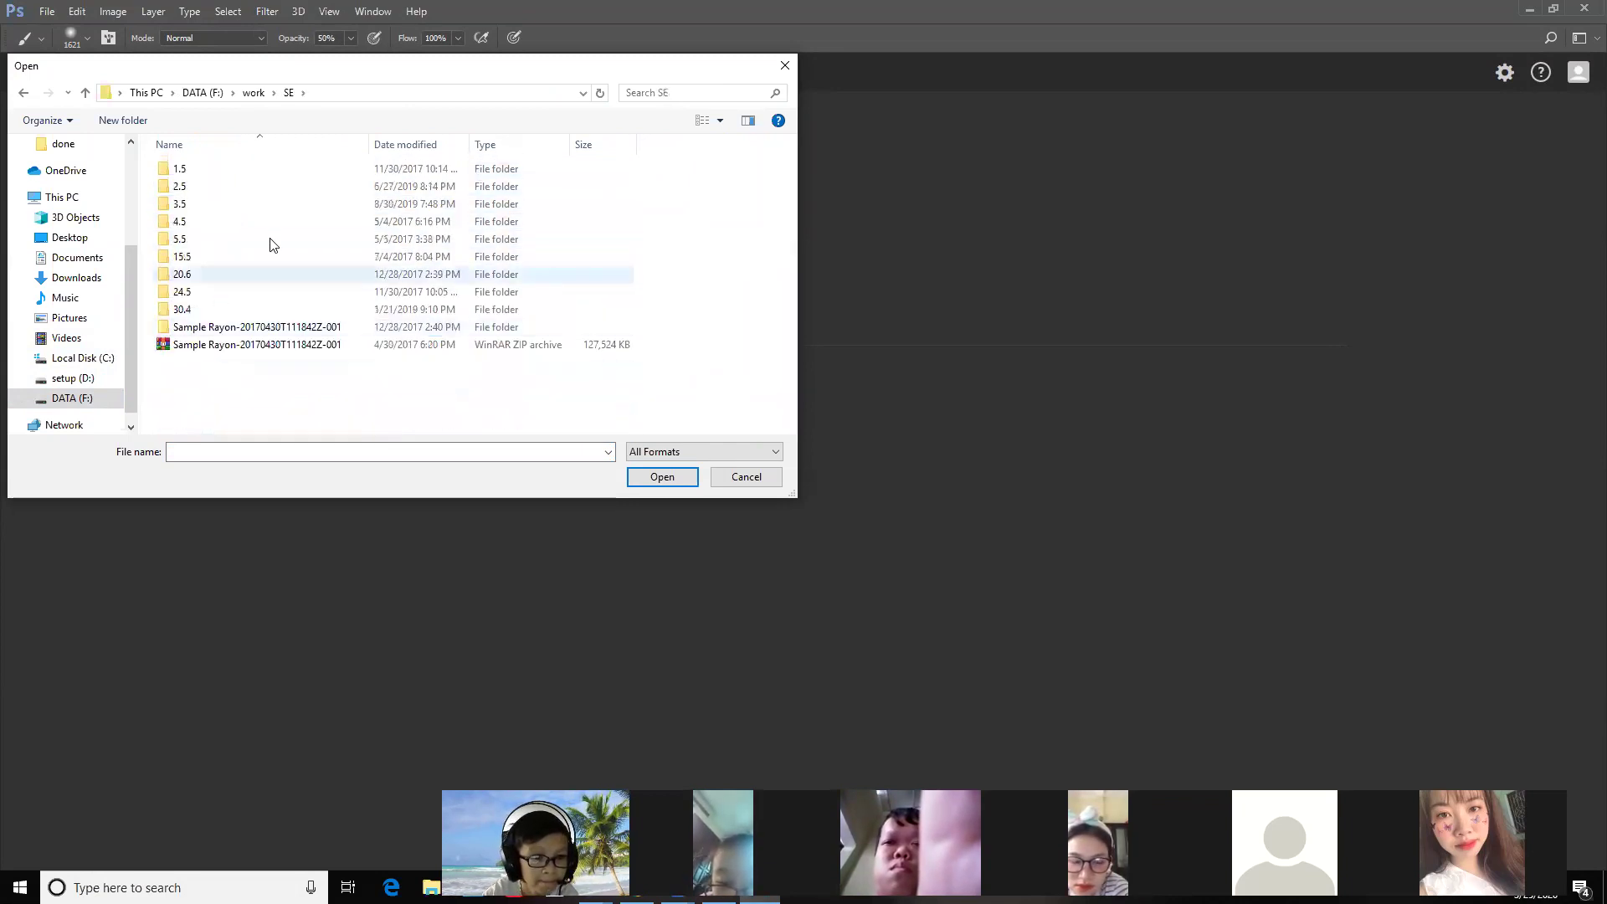
double_click(203, 223)
double_click(219, 186)
double_click(236, 172)
double_click(236, 171)
double_click(236, 171)
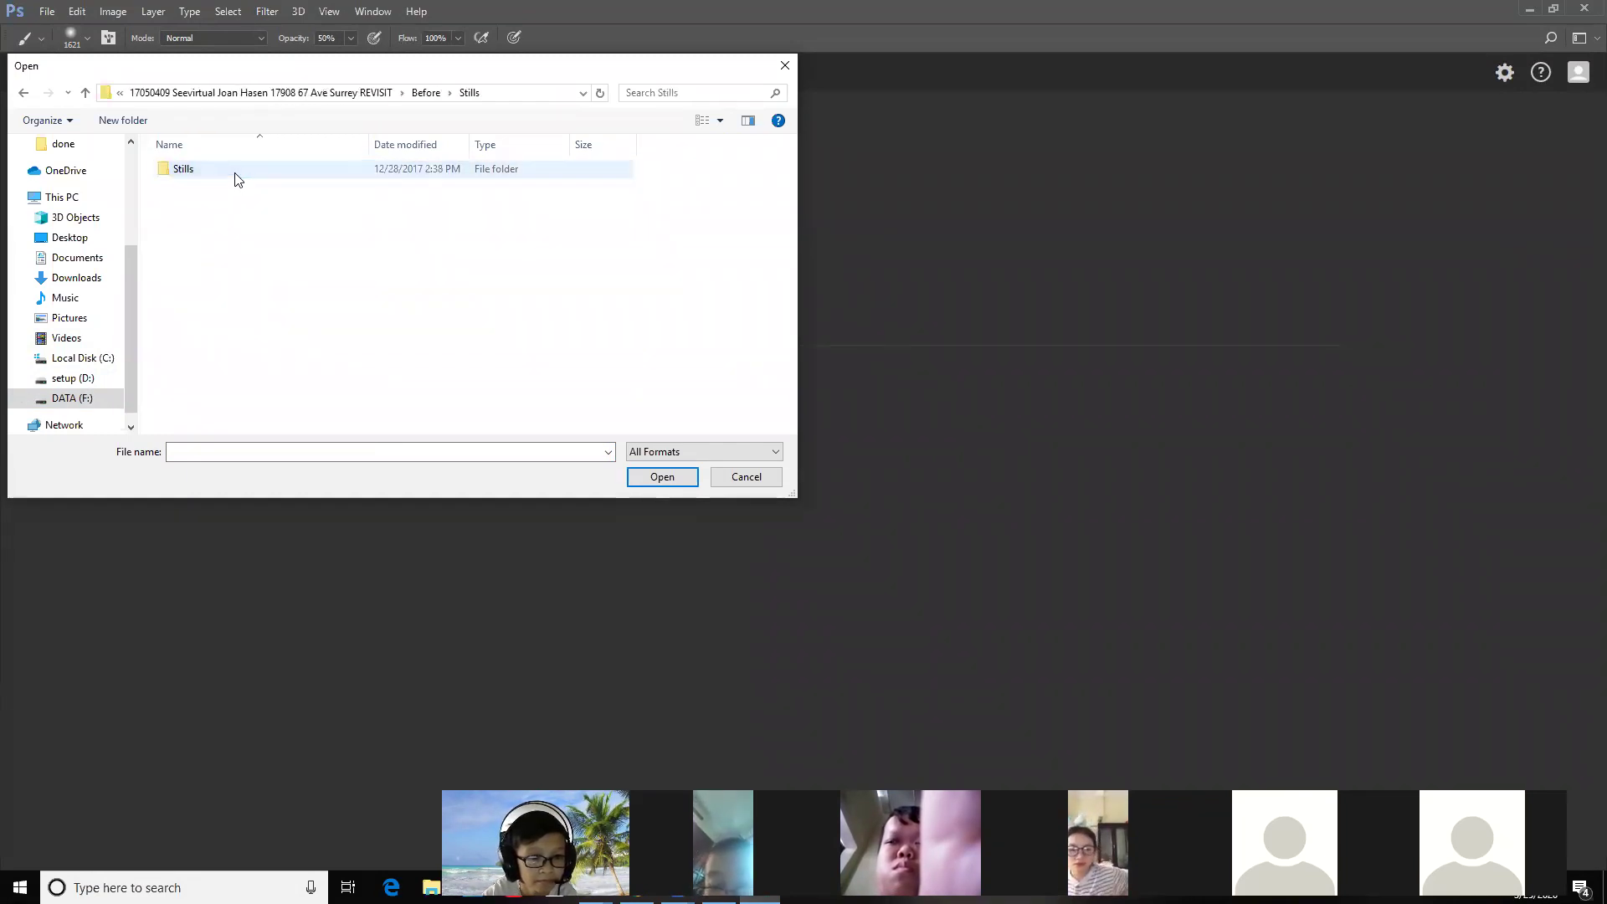
double_click(237, 176)
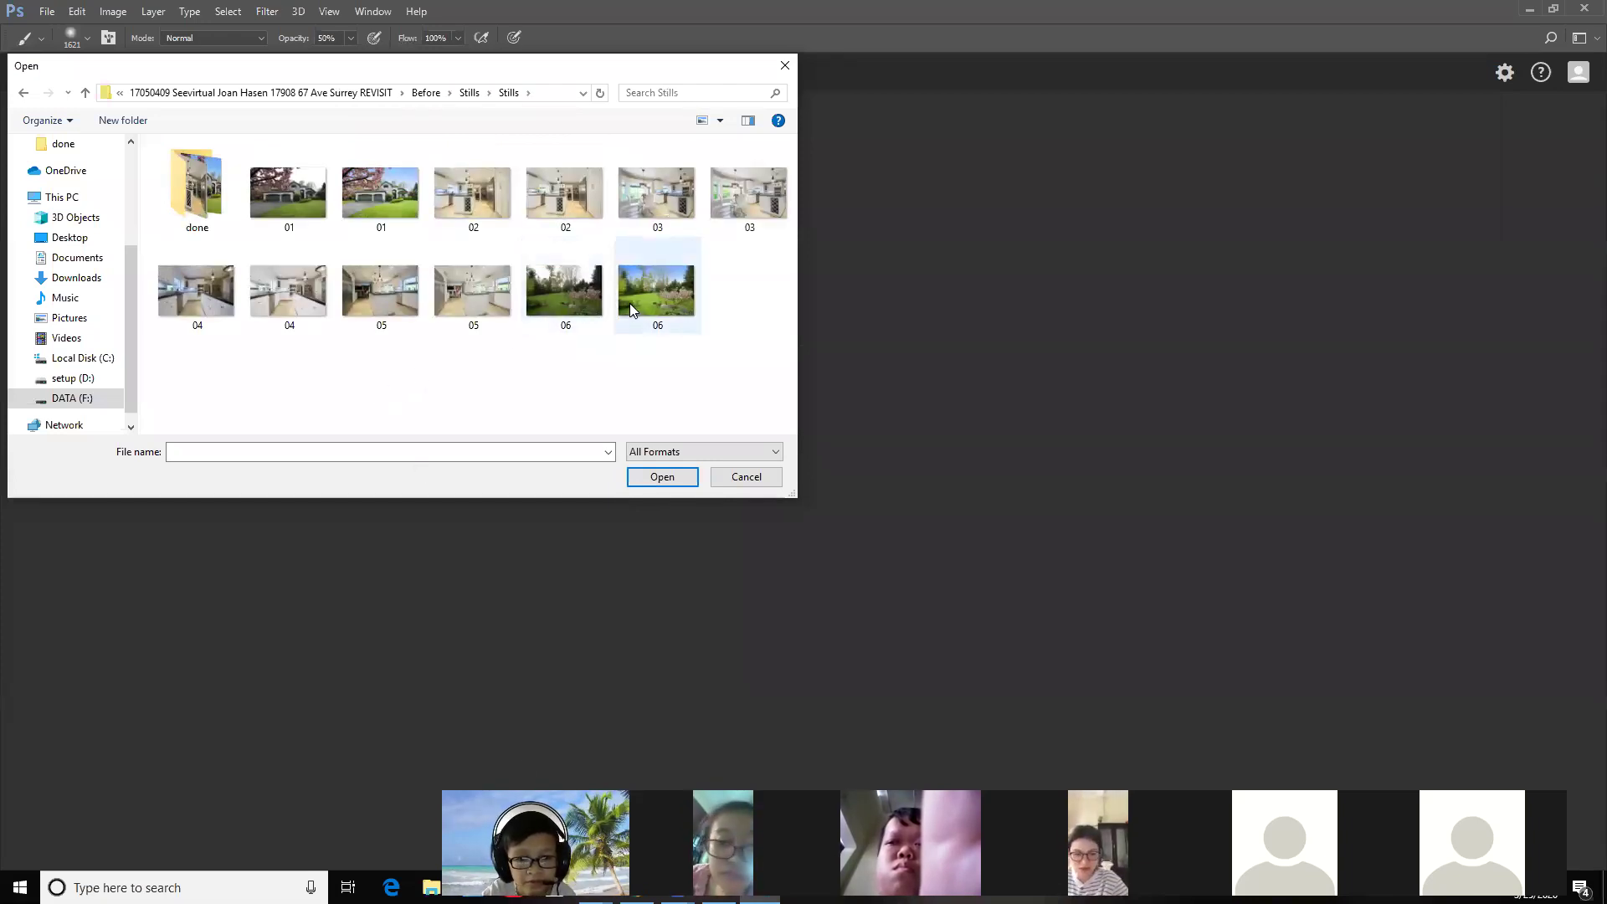
double_click(585, 311)
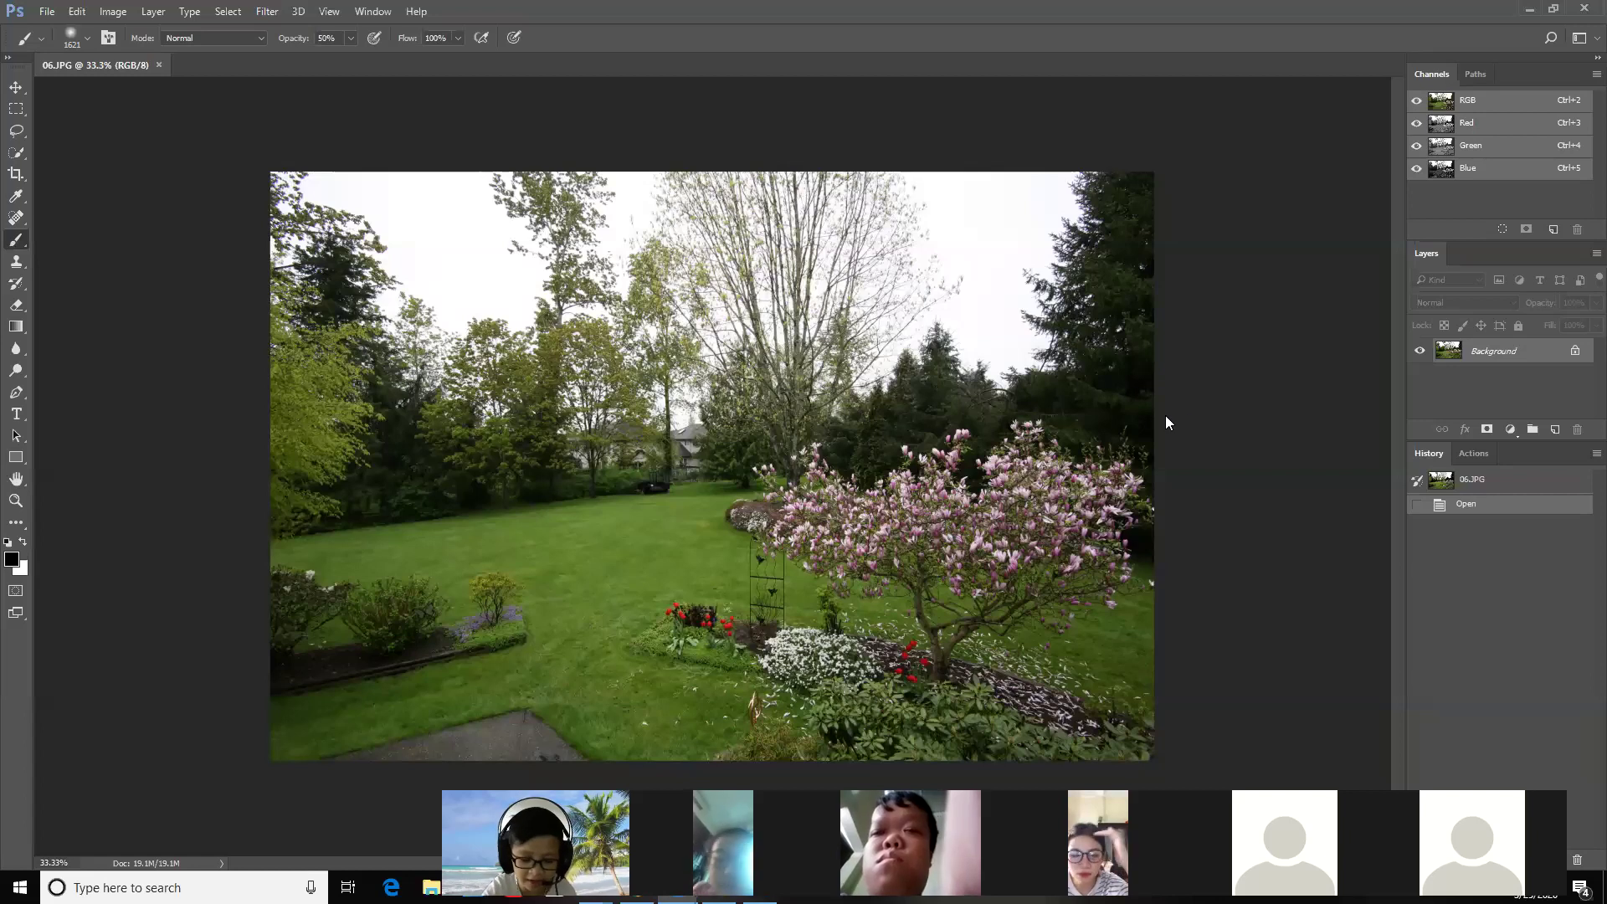
Step: Duplicate the garden photo's Background layer and open the Camera Raw Filter on the copy
right_click(1498, 348)
left_click(1486, 385)
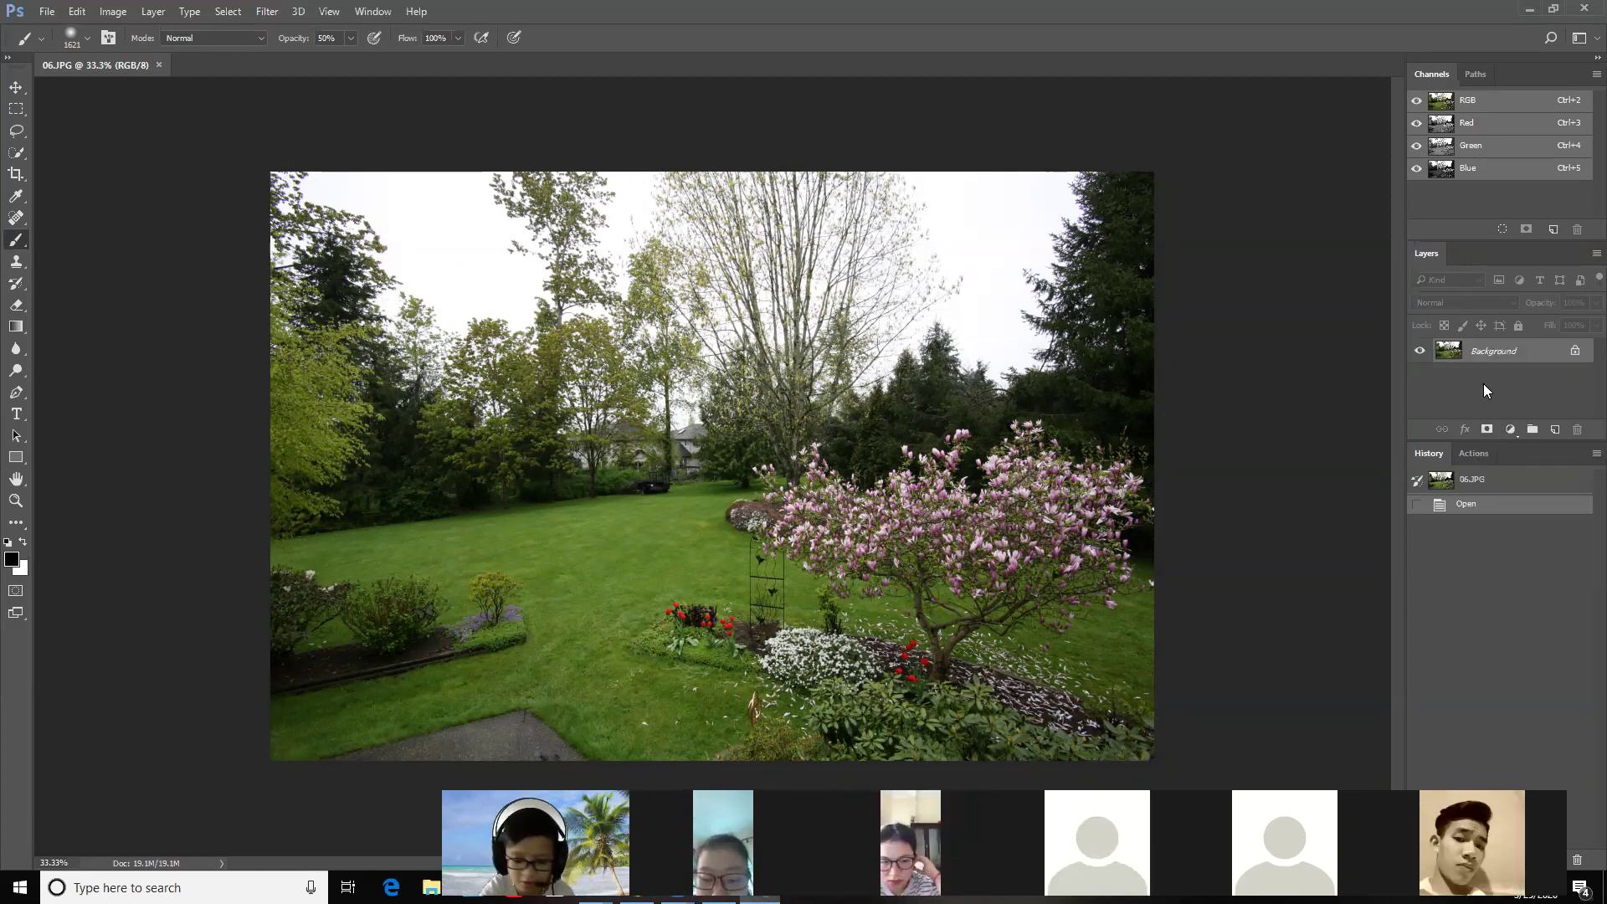
key("ctrl+j")
left_click(266, 10)
left_click(318, 108)
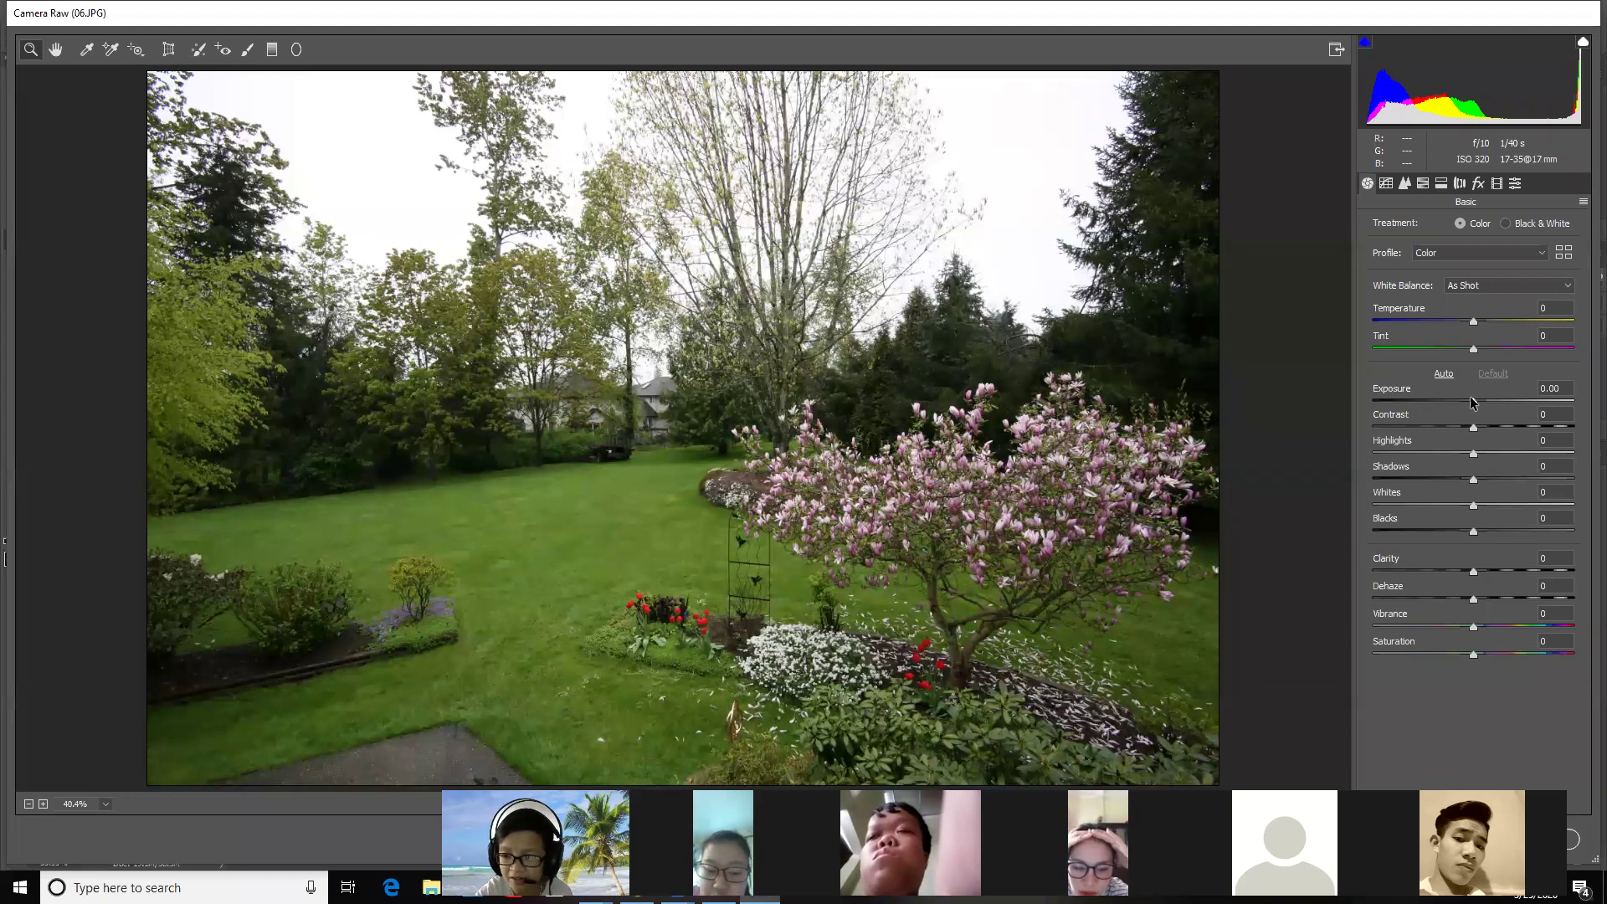
Step: Try a brighter Exposure on the garden photo, and return it to 0.00 to compare the sky and branches
mouse_move(1474, 405)
left_mouse_down()
mouse_move(1506, 403)
mouse_move(1492, 403)
left_mouse_up()
key("Down")
key("Down")
key("Down")
key("Down")
key("Down")
key("Down")
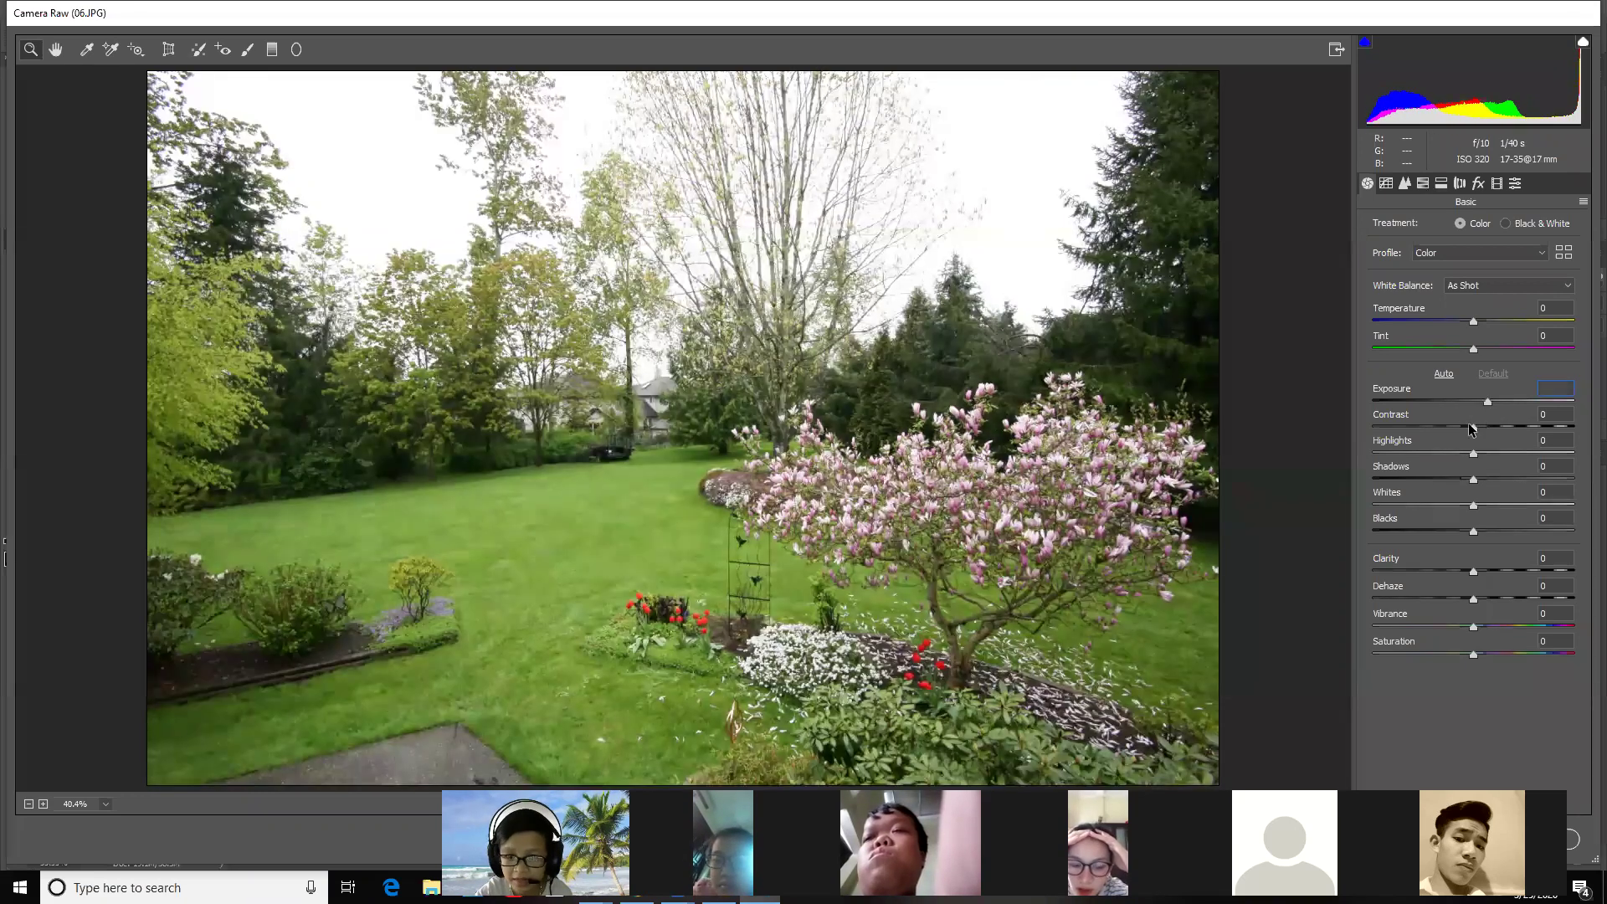
key("Down")
key("Down")
key("Down")
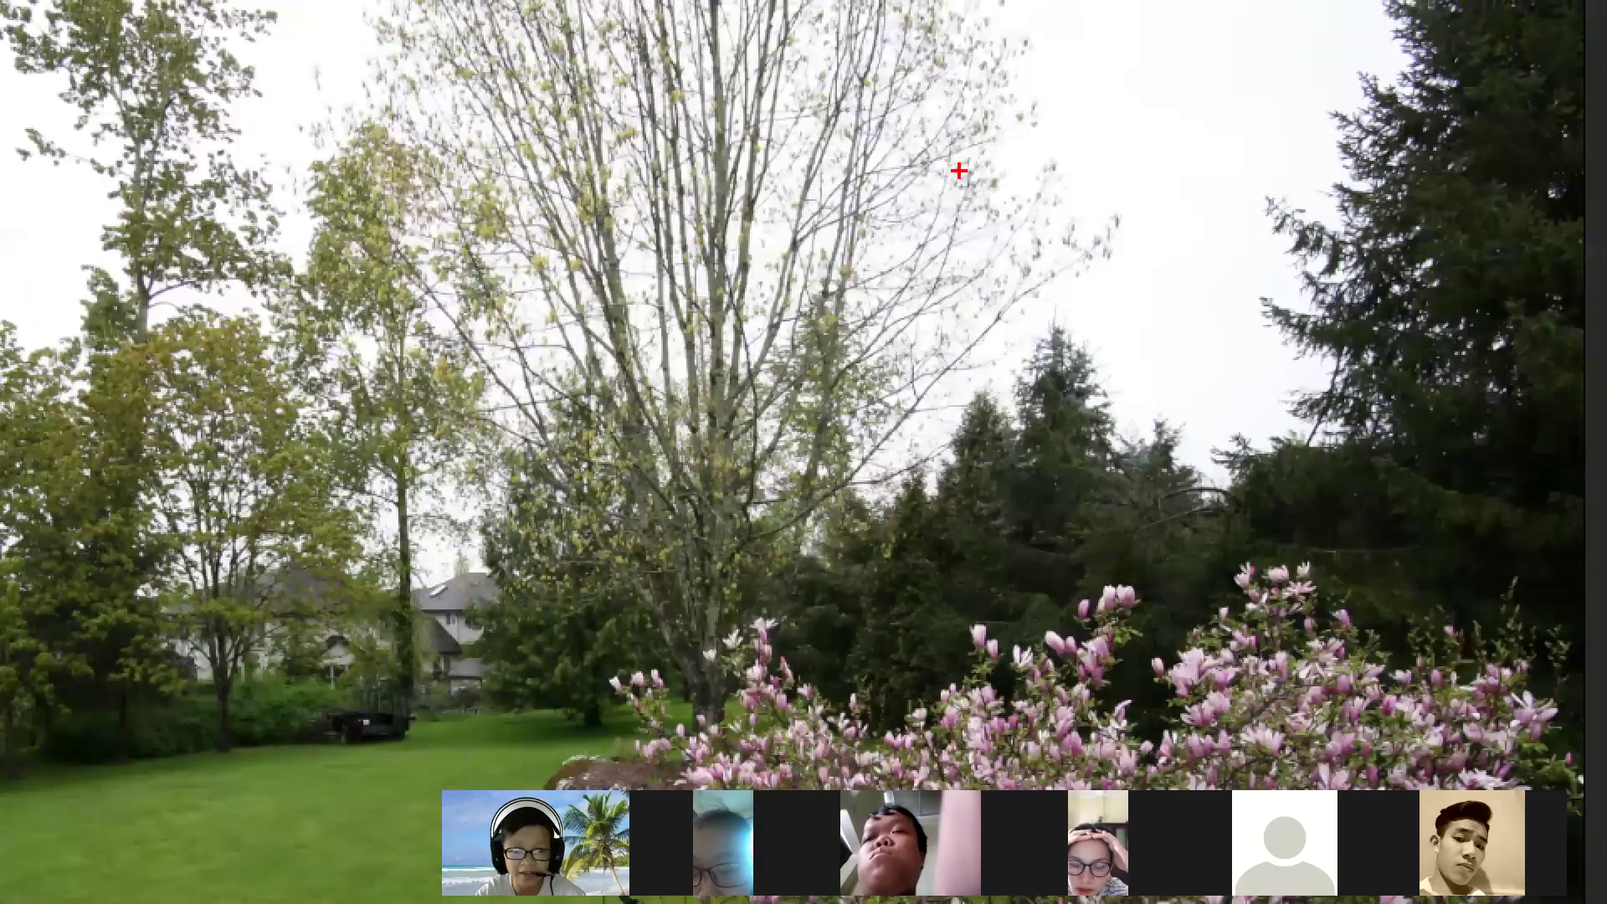
mouse_move(939, 140)
left_mouse_down()
mouse_move(824, 180)
mouse_move(943, 216)
left_mouse_up()
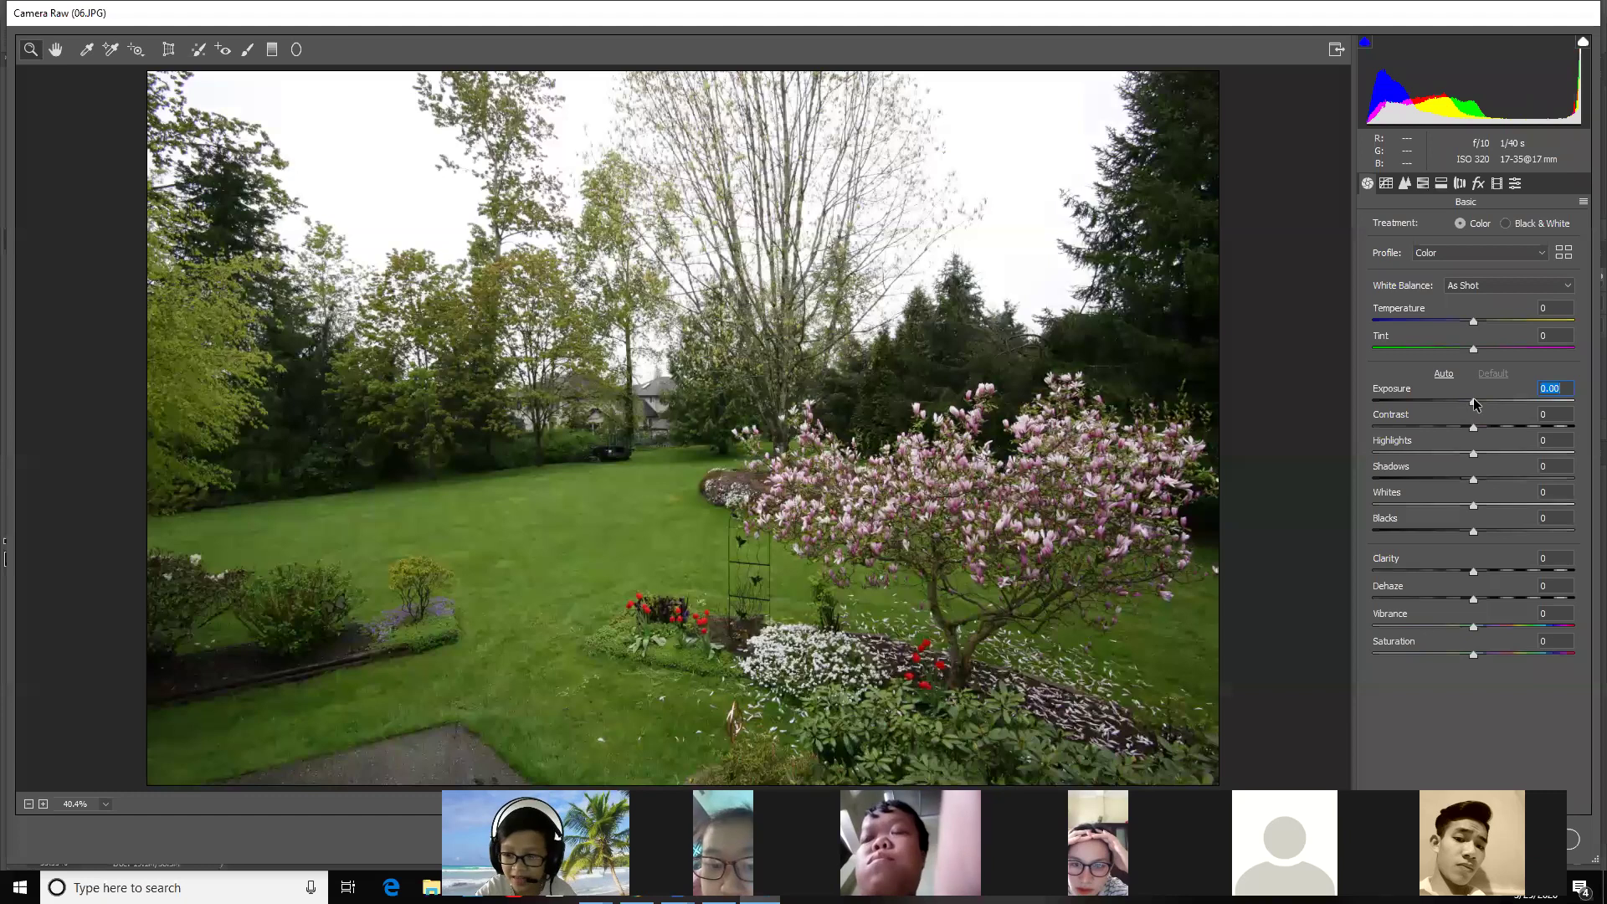
Step: Set Exposure to +0.65 and raise Shadows to +43 for the garden photo
left_click(1494, 402)
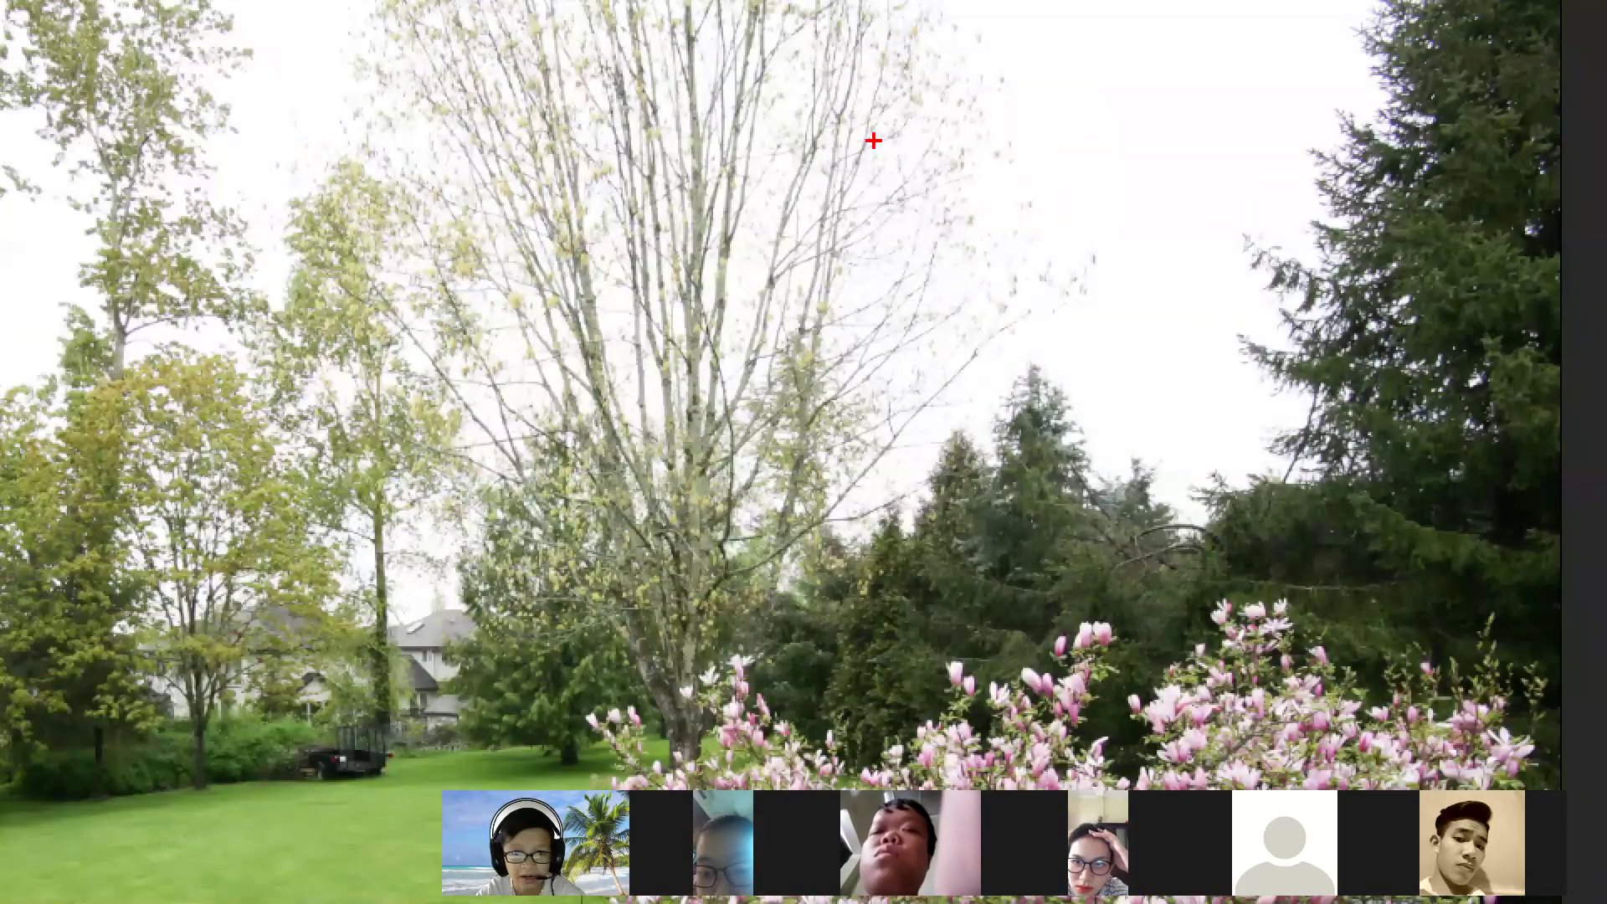
mouse_move(875, 122)
left_mouse_down()
mouse_move(919, 258)
mouse_move(994, 194)
left_mouse_up()
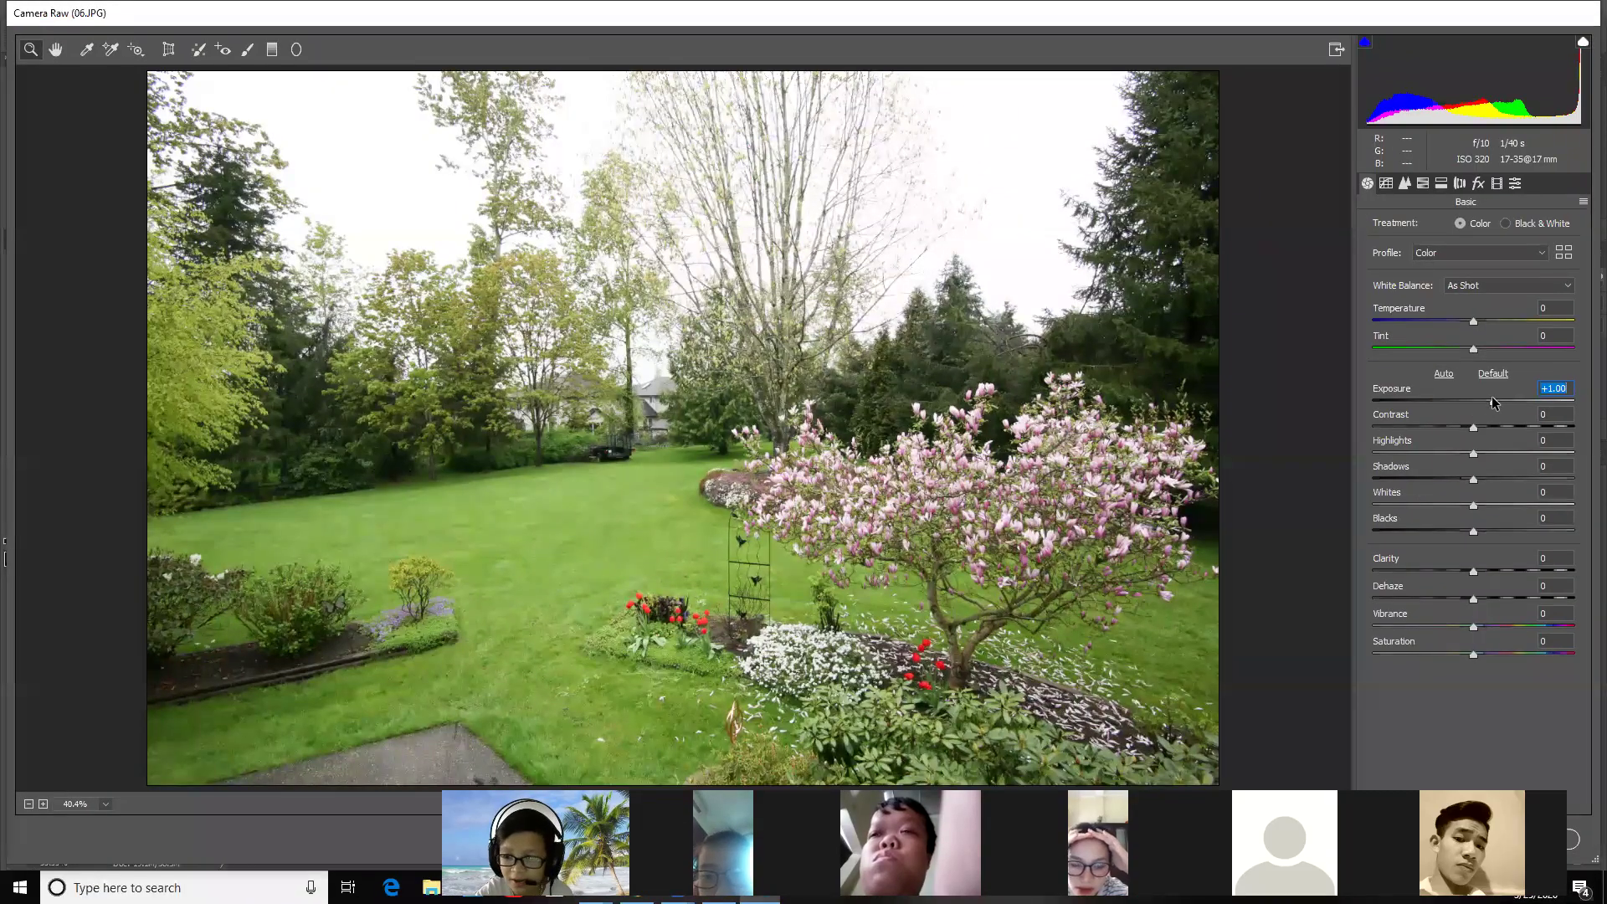
left_click_drag(1492, 396, 1482, 396)
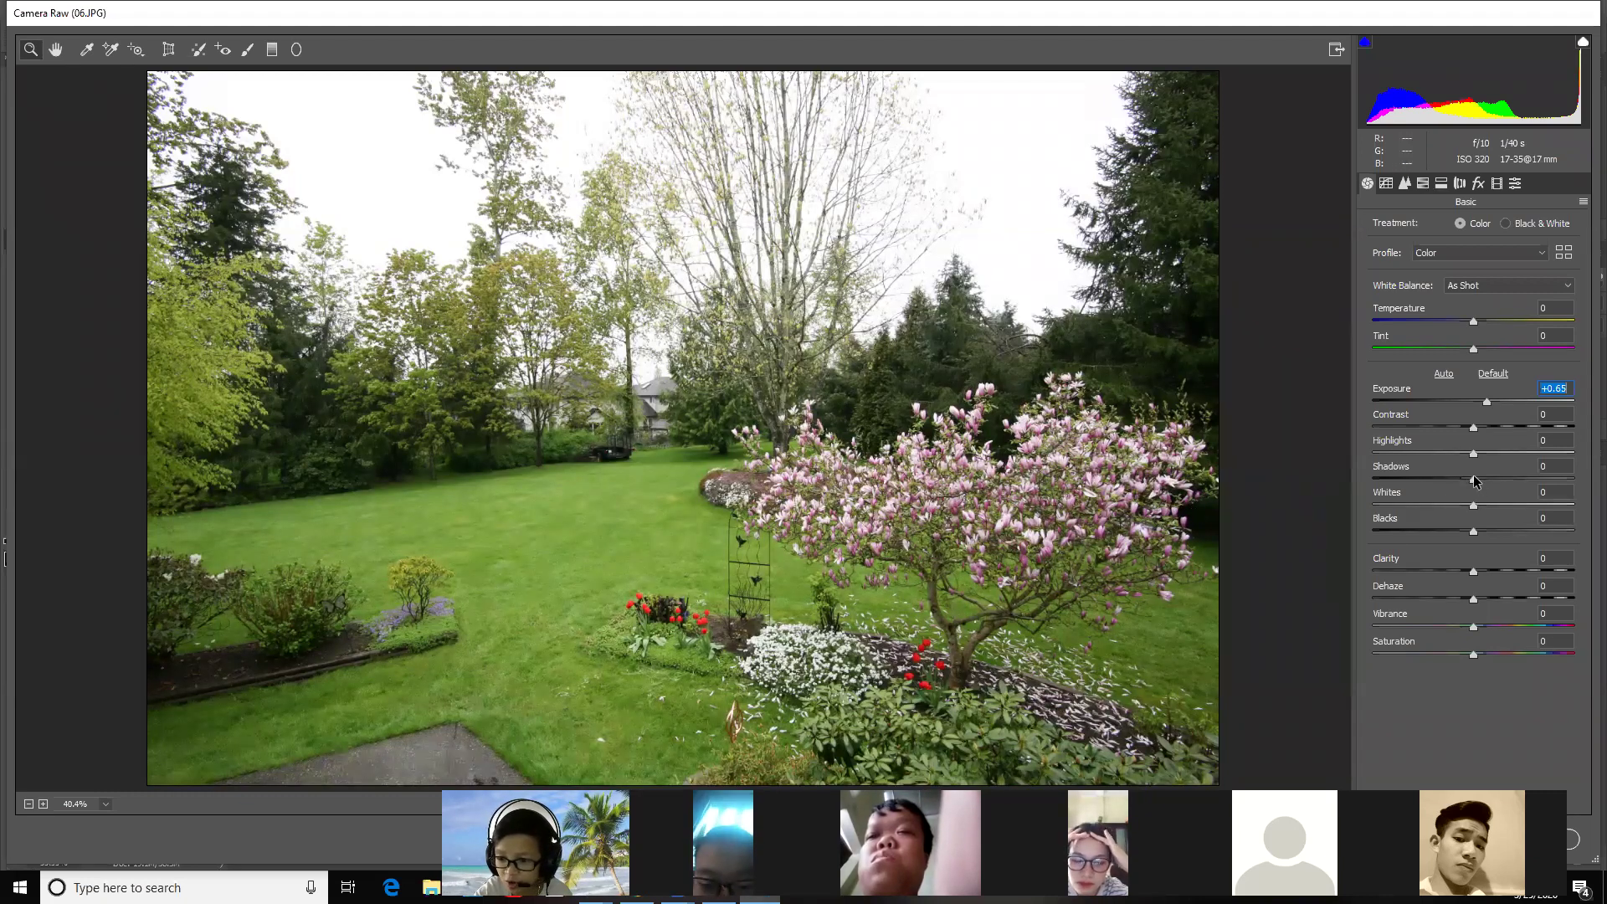
left_click_drag(1483, 481, 1490, 481)
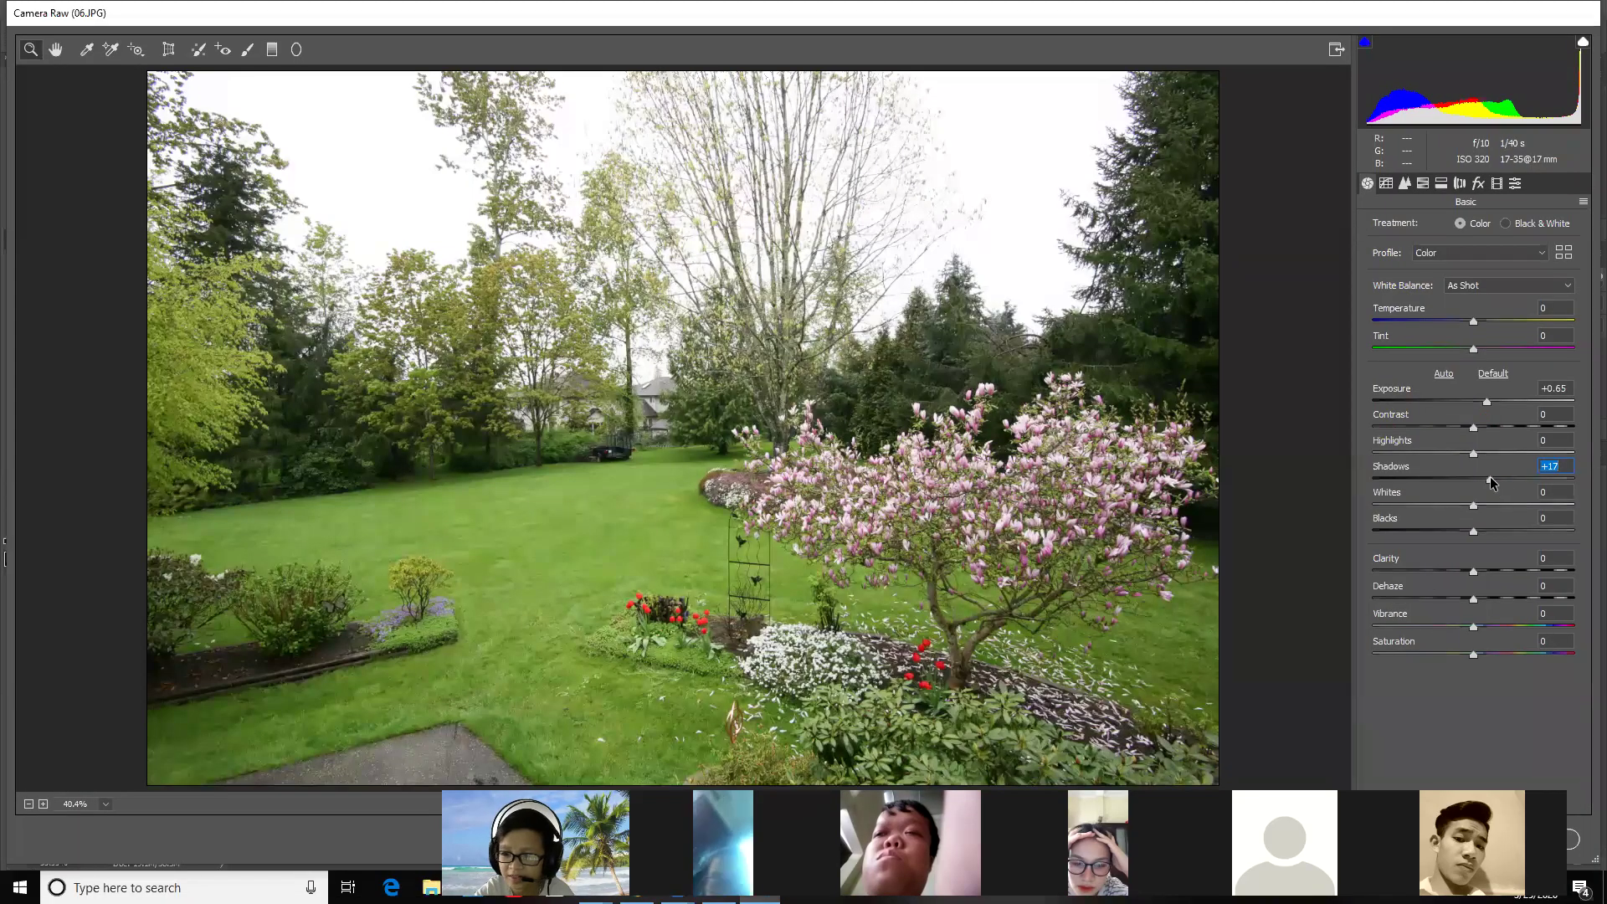
mouse_move(1492, 482)
left_mouse_down()
mouse_move(1534, 484)
mouse_move(1528, 508)
mouse_move(1517, 500)
left_mouse_up()
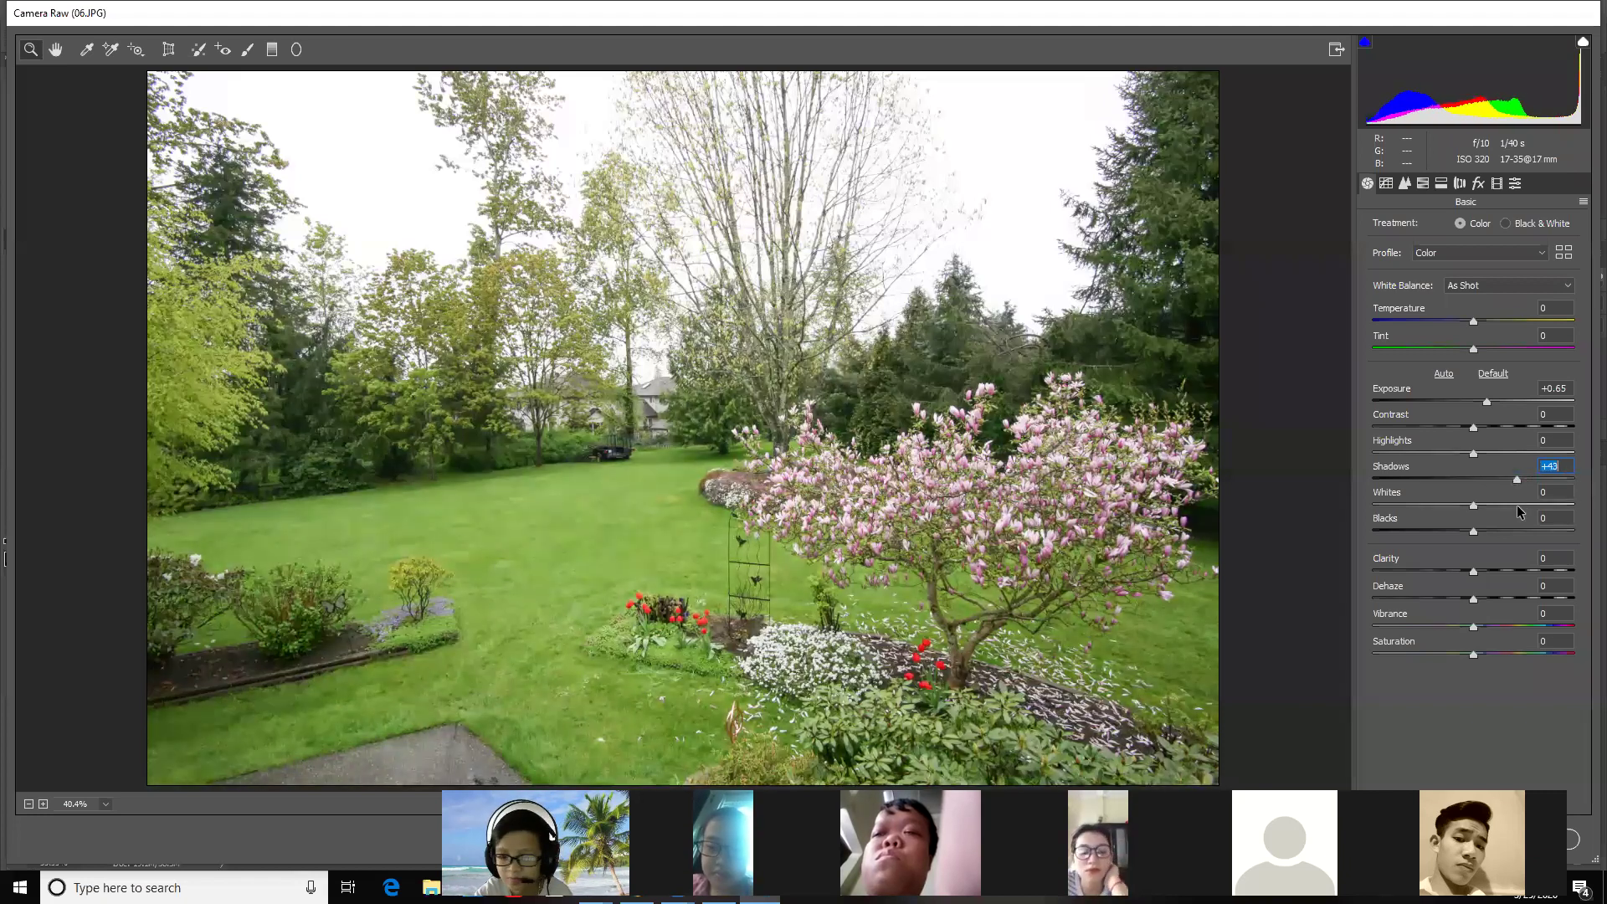
Step: Lower Highlights to -68 to recover detail in the sky and the branches in front of it
left_click_drag(1453, 456, 1451, 456)
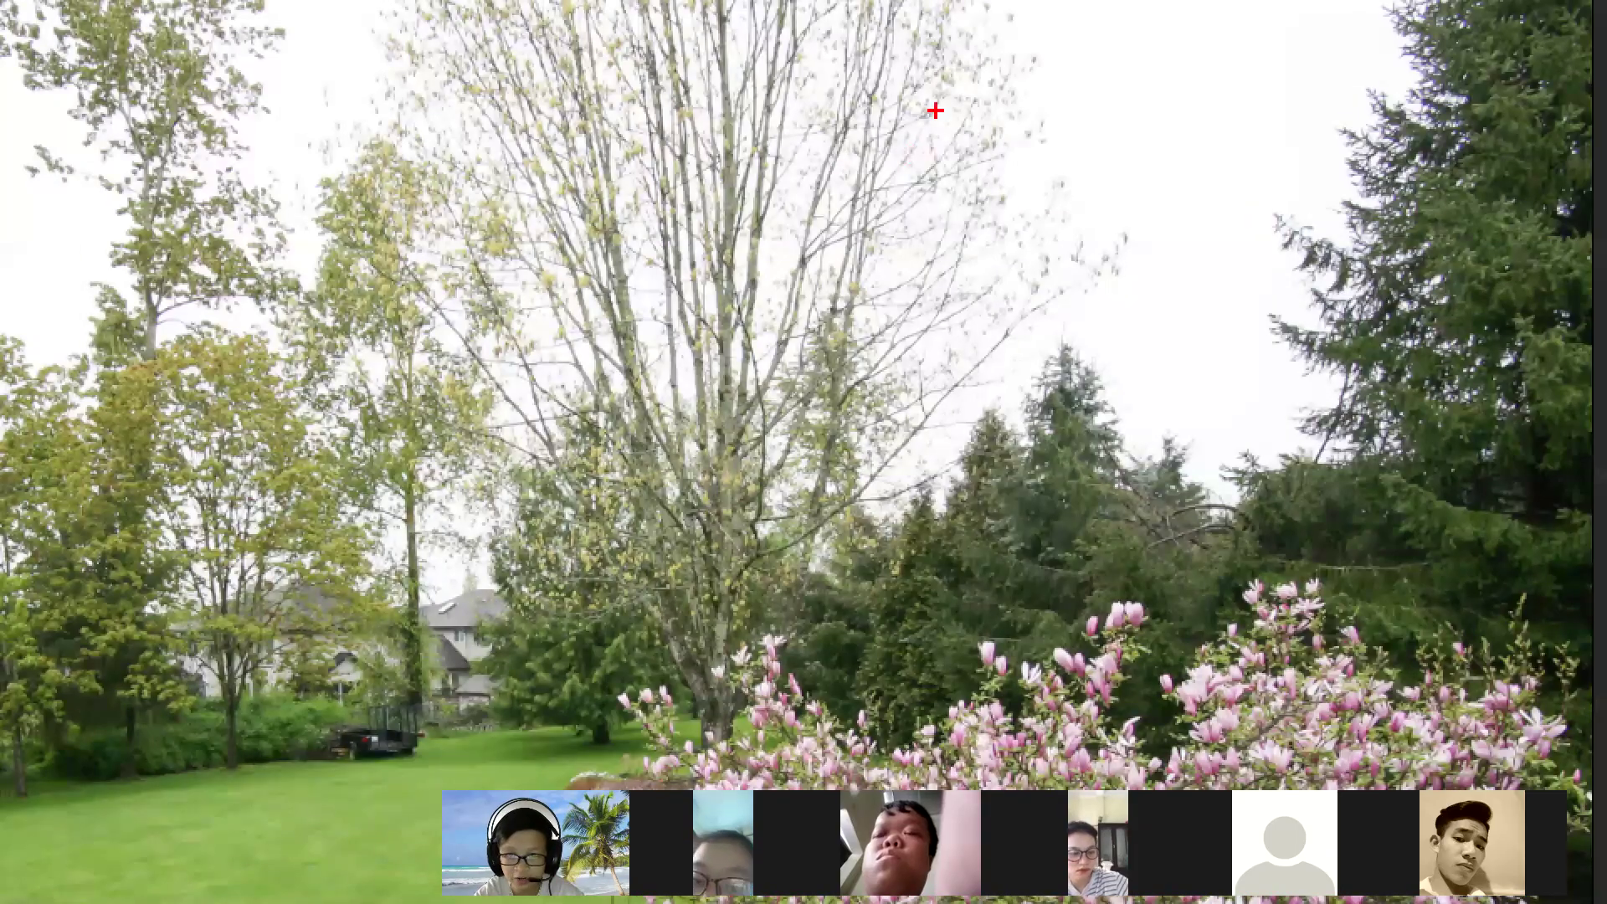
mouse_move(935, 110)
left_mouse_down()
mouse_move(1008, 179)
mouse_move(1146, 159)
mouse_move(845, 335)
left_mouse_up()
left_click_drag(1460, 459, 1420, 456)
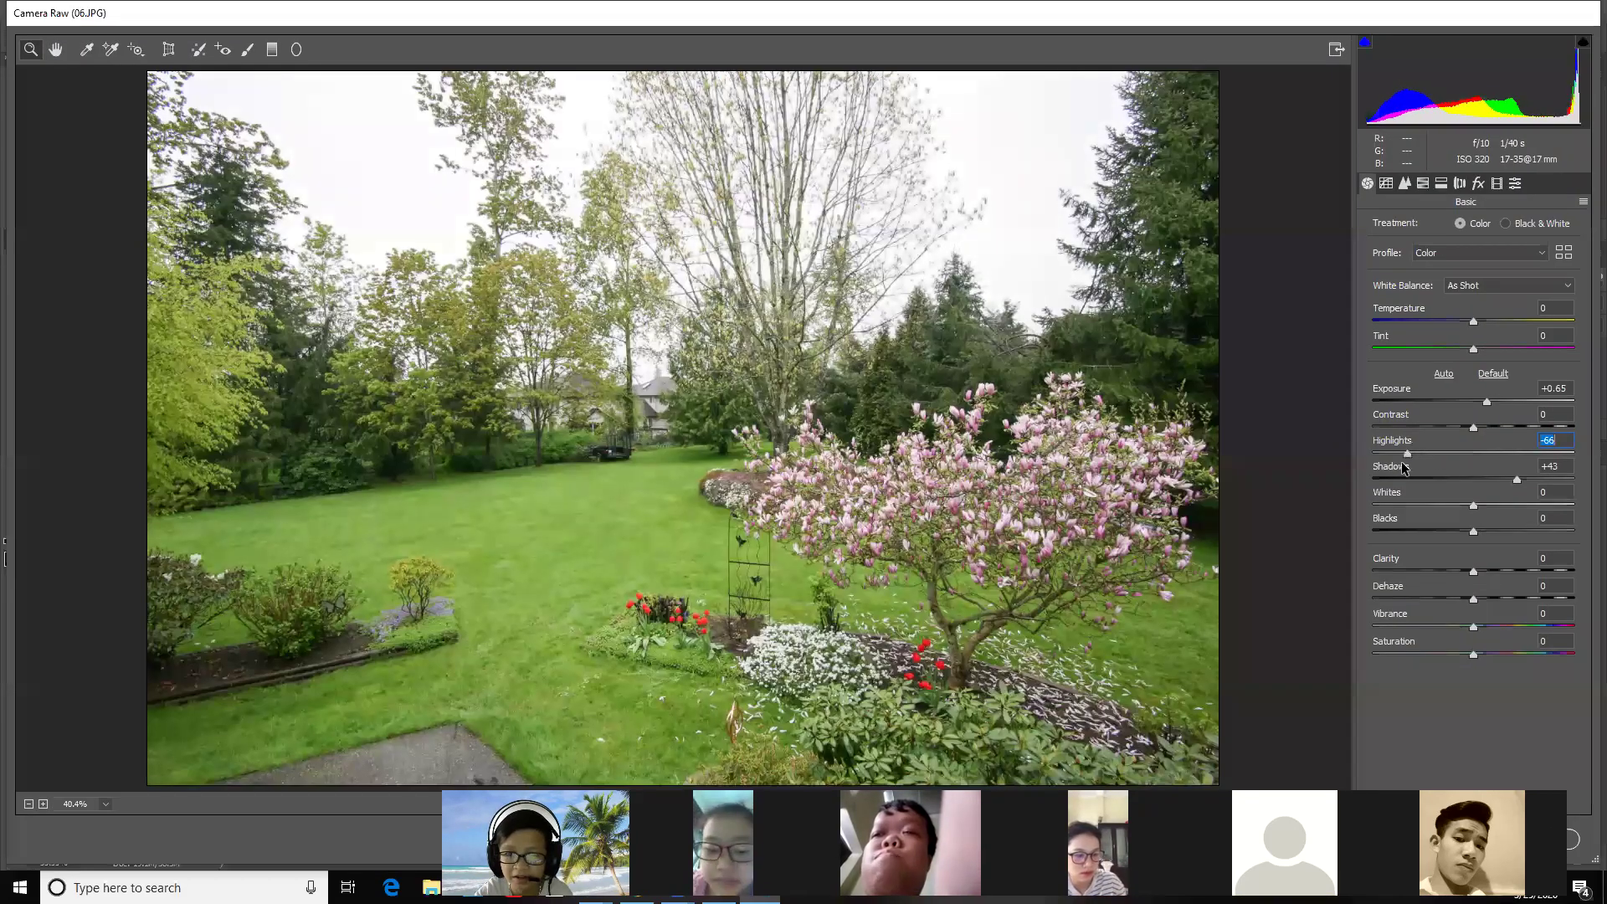
key("Down")
key("Down")
key("Down")
key("Down")
key("Down")
key("Down")
key("Down")
key("Down")
key("Up")
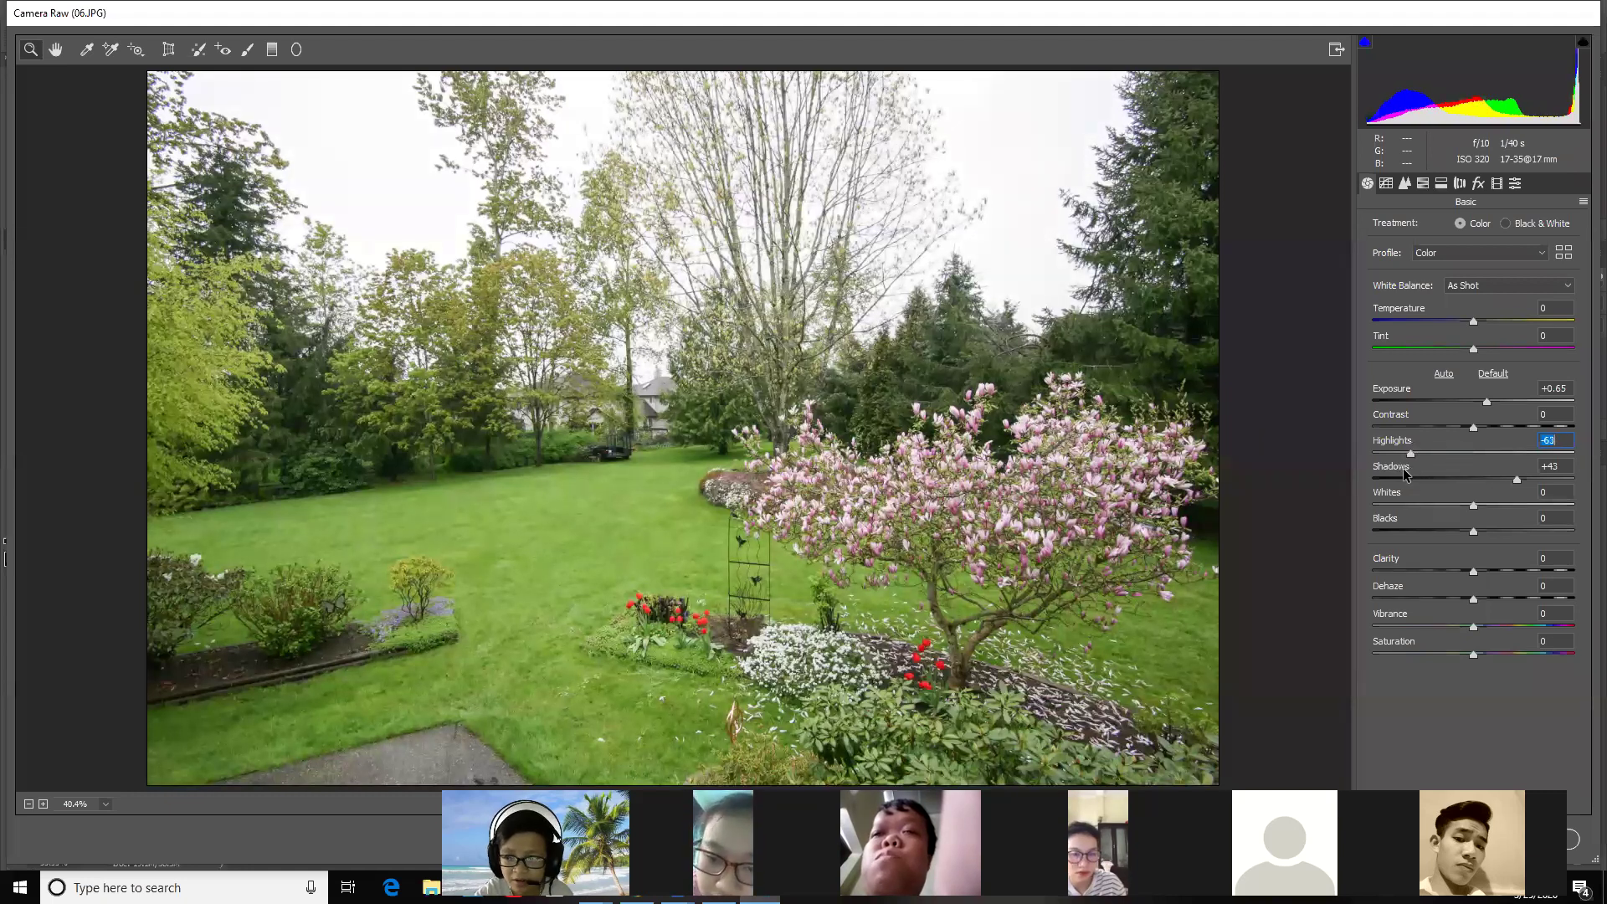
key("Up")
key("Up")
key("Up")
key("Up")
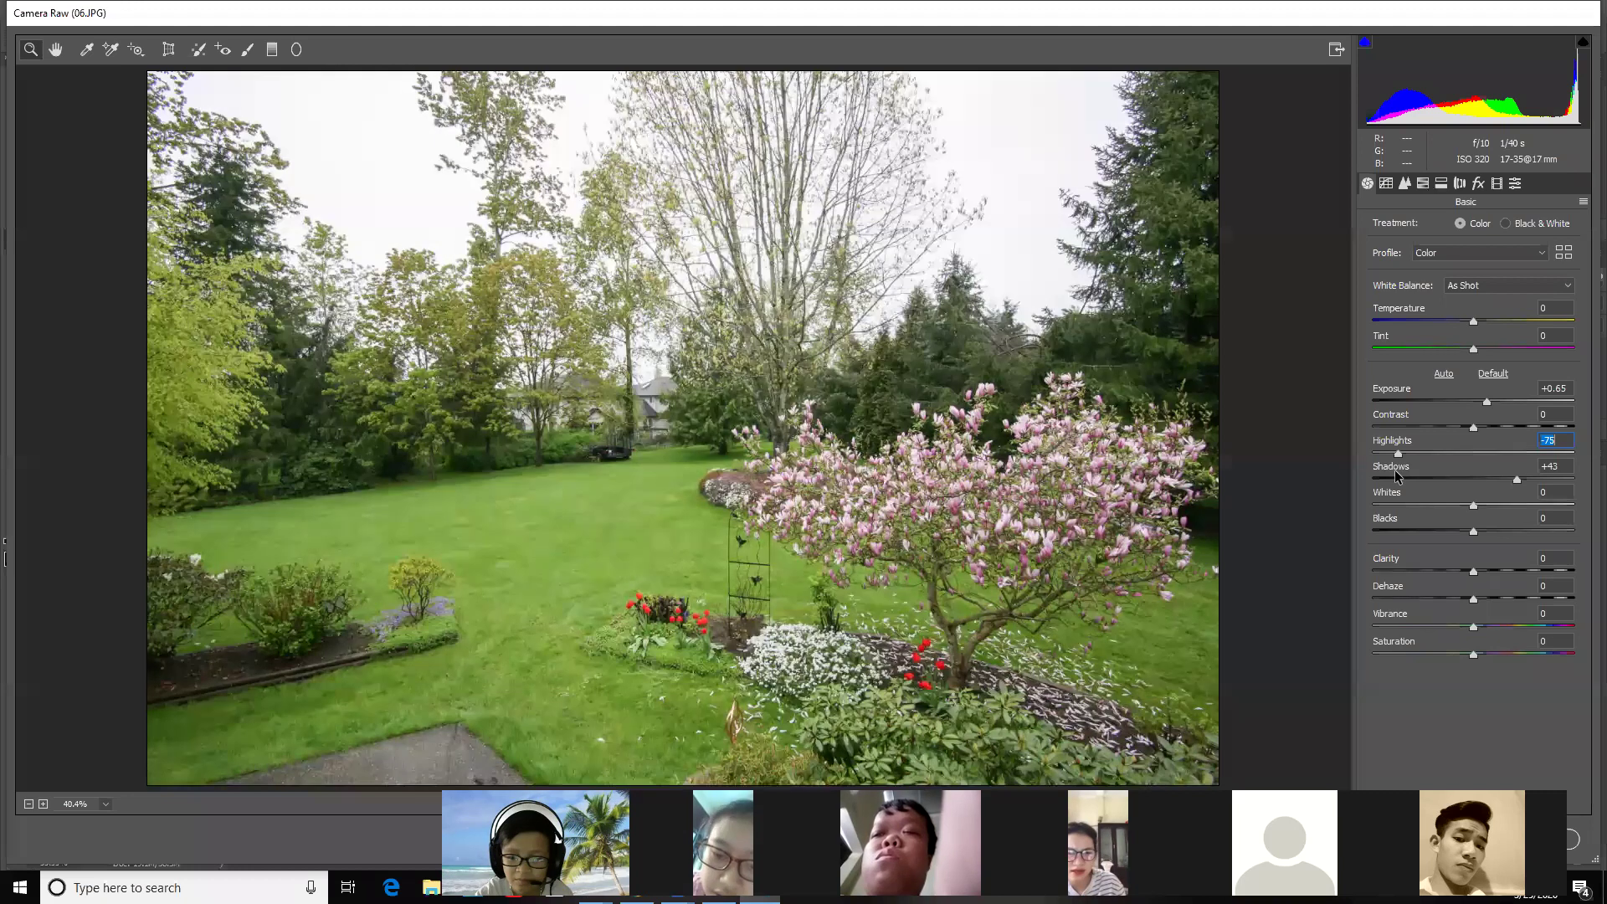
key("Up")
key("Up")
key("Up")
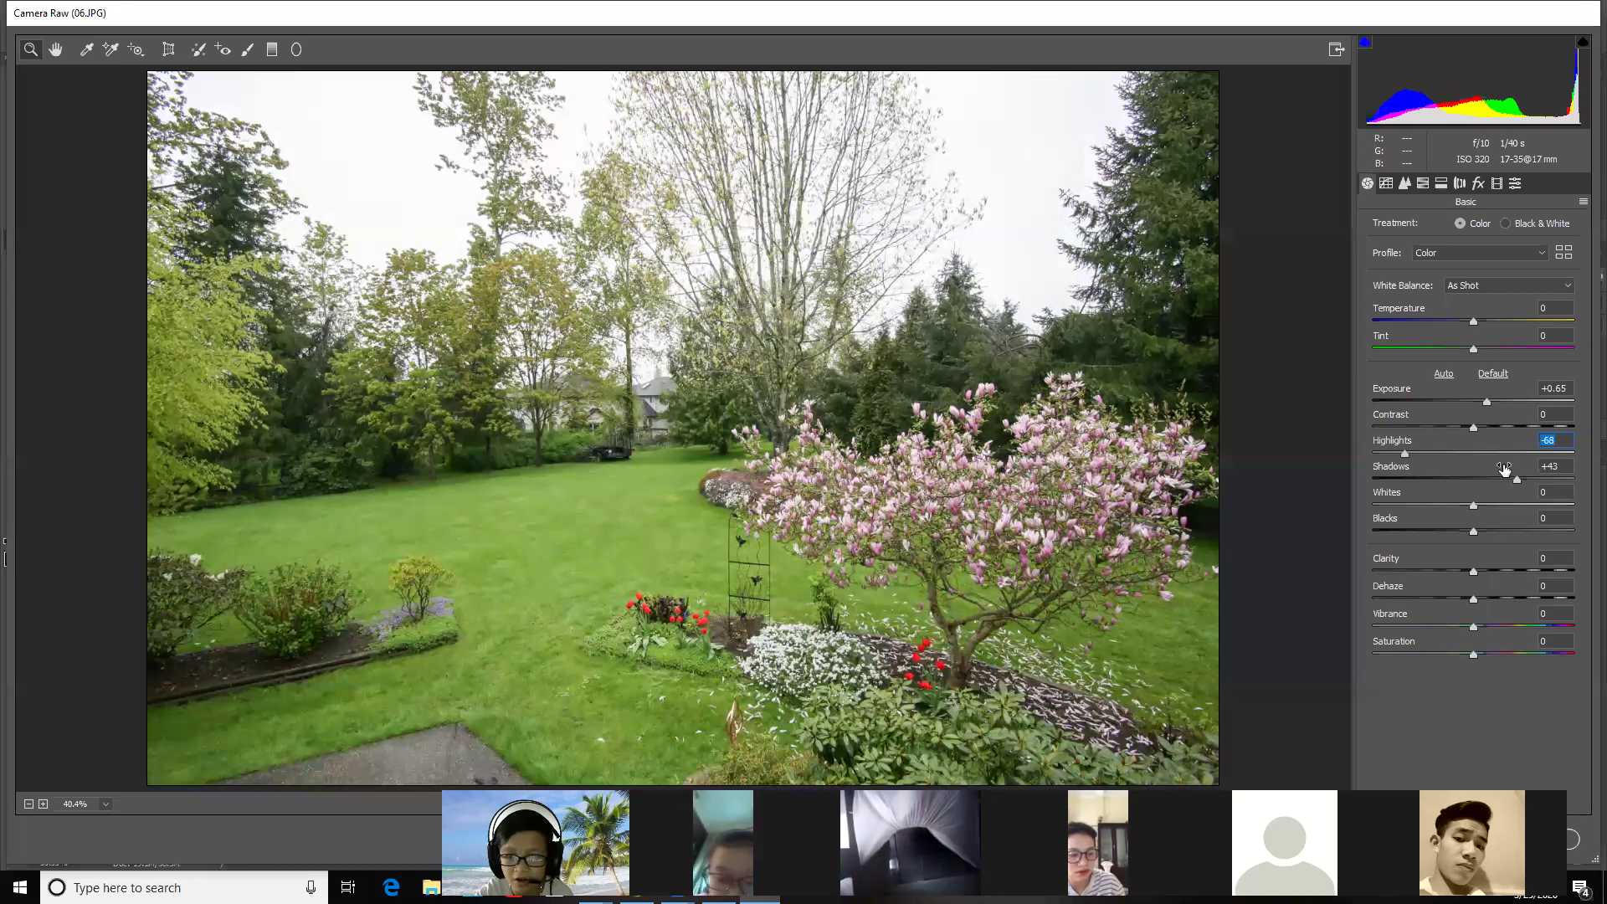
Step: Reduce Exposure to +0.50 and warm the Temperature to +3
left_click(1483, 399)
key("Down")
key("Down")
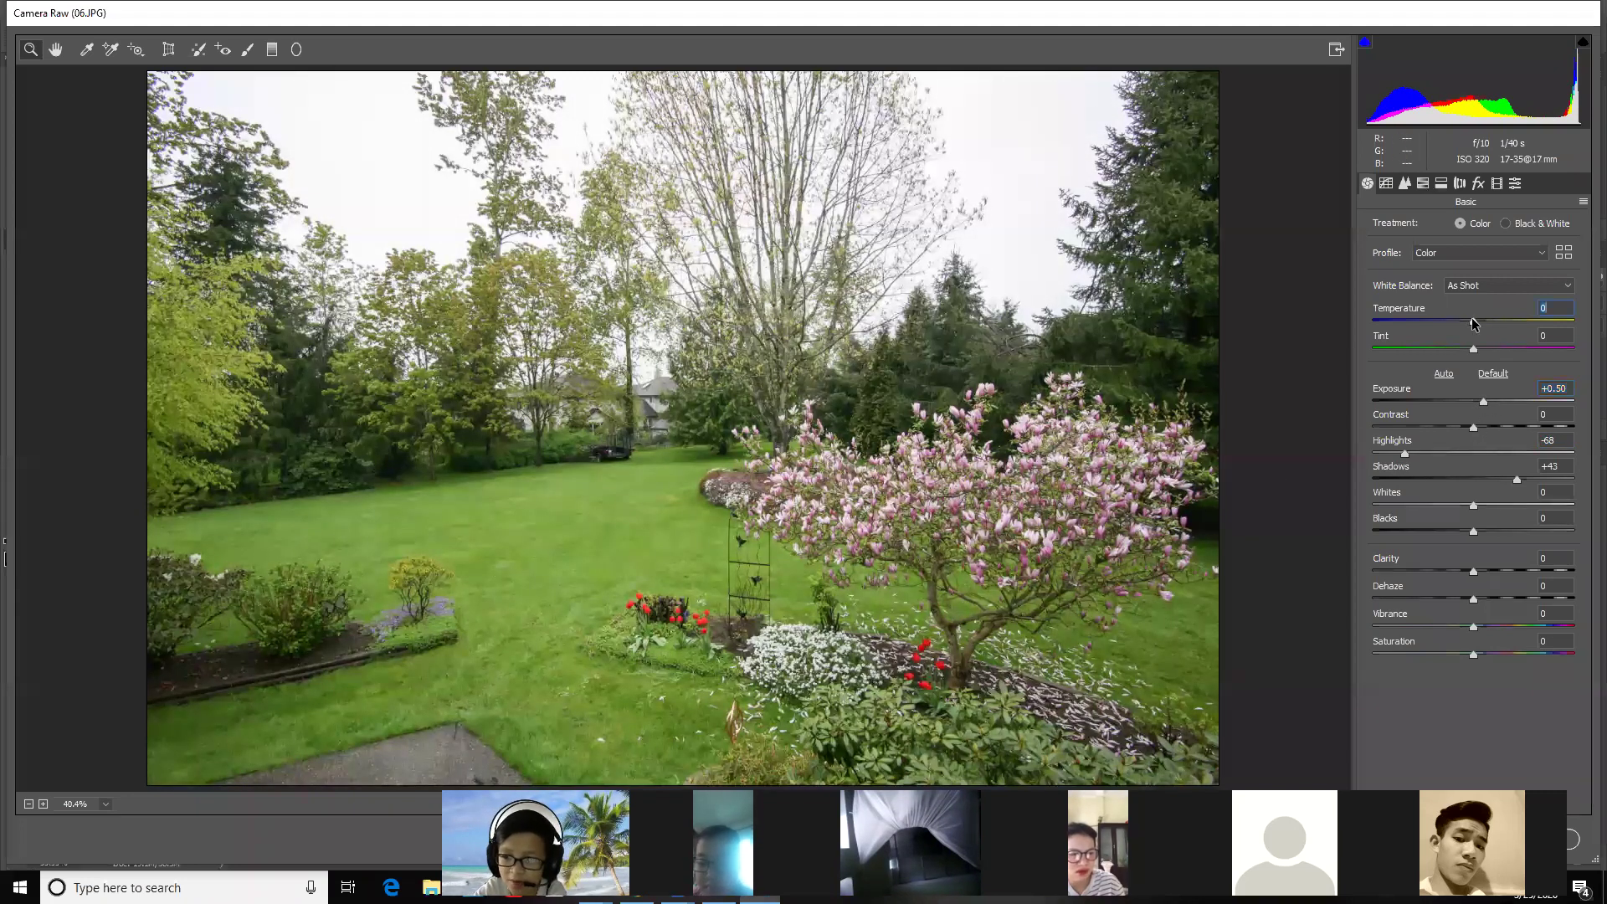
key("Up")
key("Up")
key("Up")
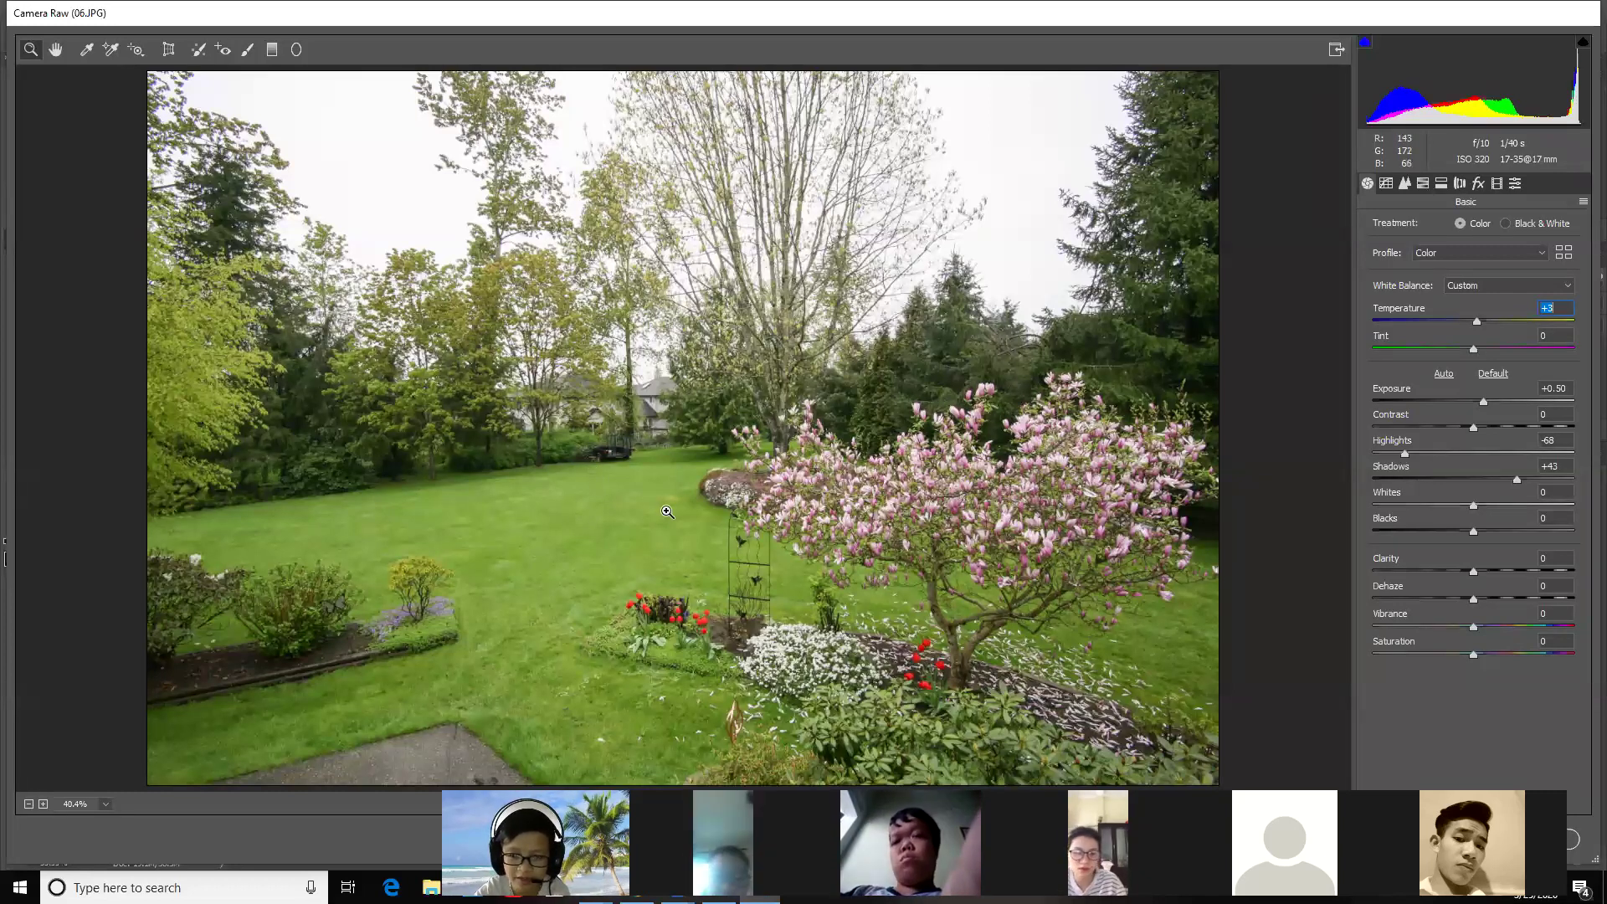
Step: Toggle the Camera Raw preview several times to compare the adjusted garden photo with the original
key("p")
key("p")
key("p")
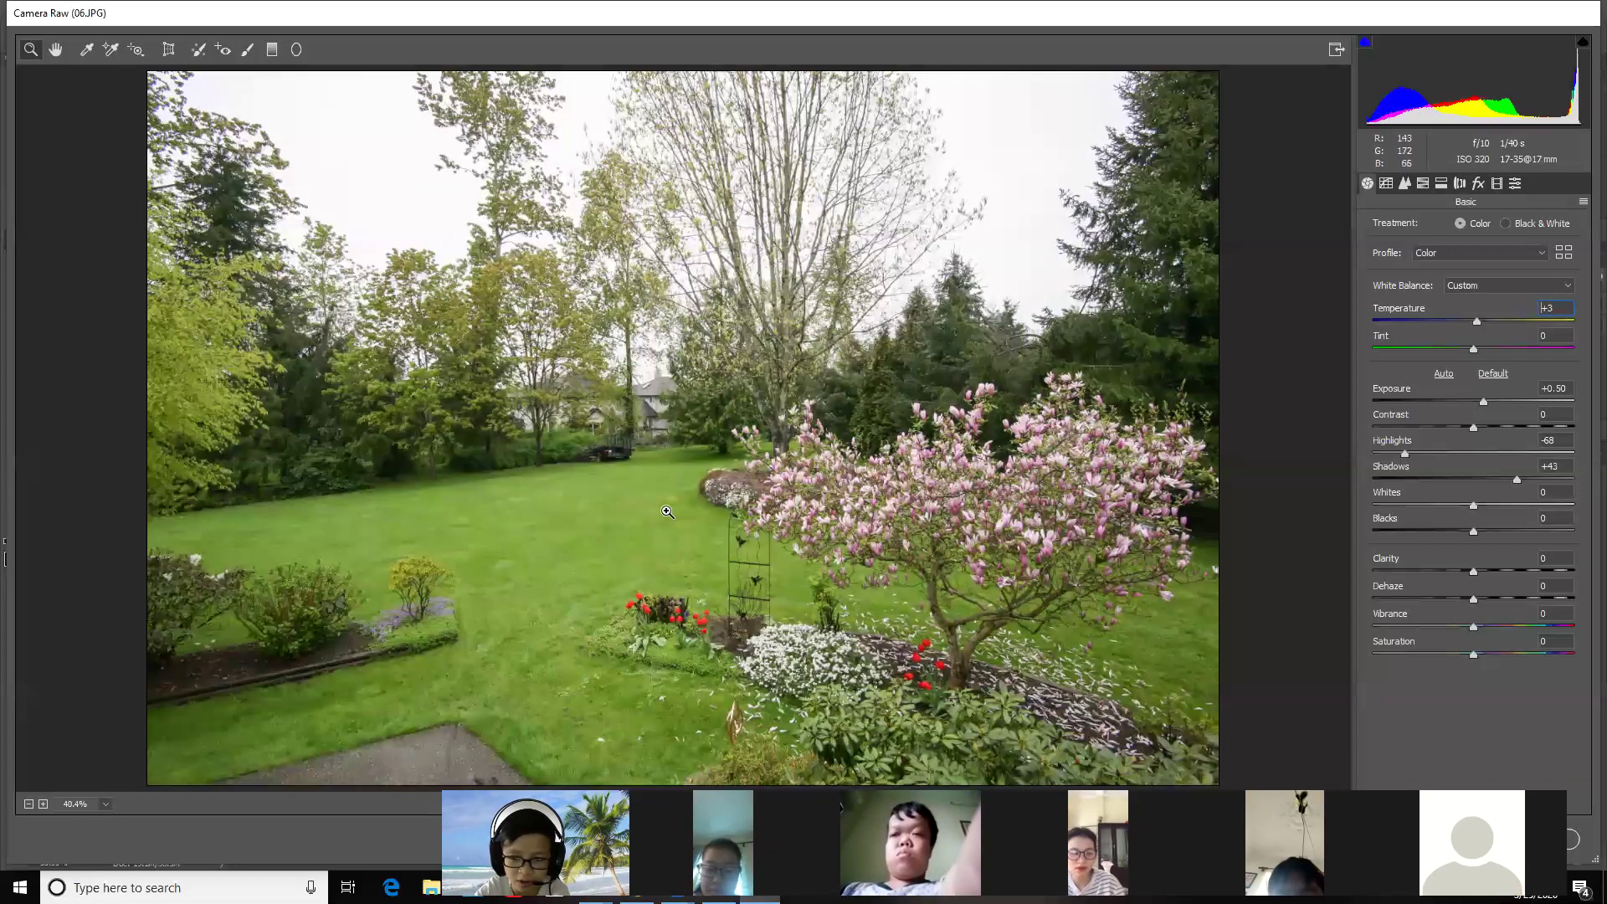
key("p")
key("p")
key("p")
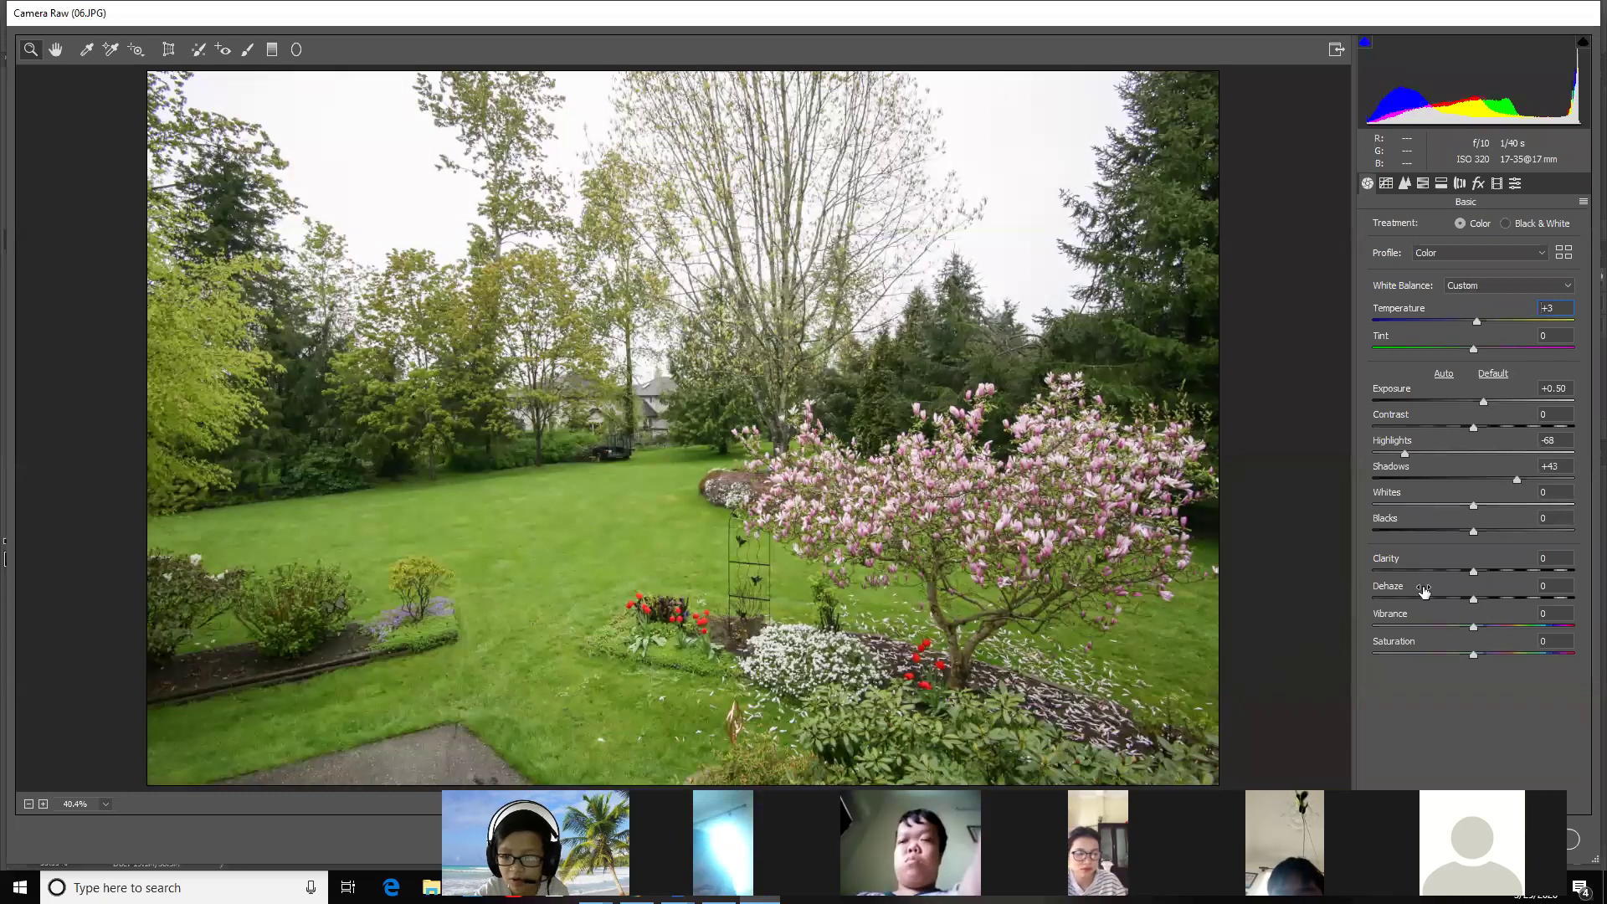
Step: Set Contrast to +8 and apply the Camera Raw adjustments to the garden photo's duplicate layer
left_click_drag(1473, 428, 1481, 428)
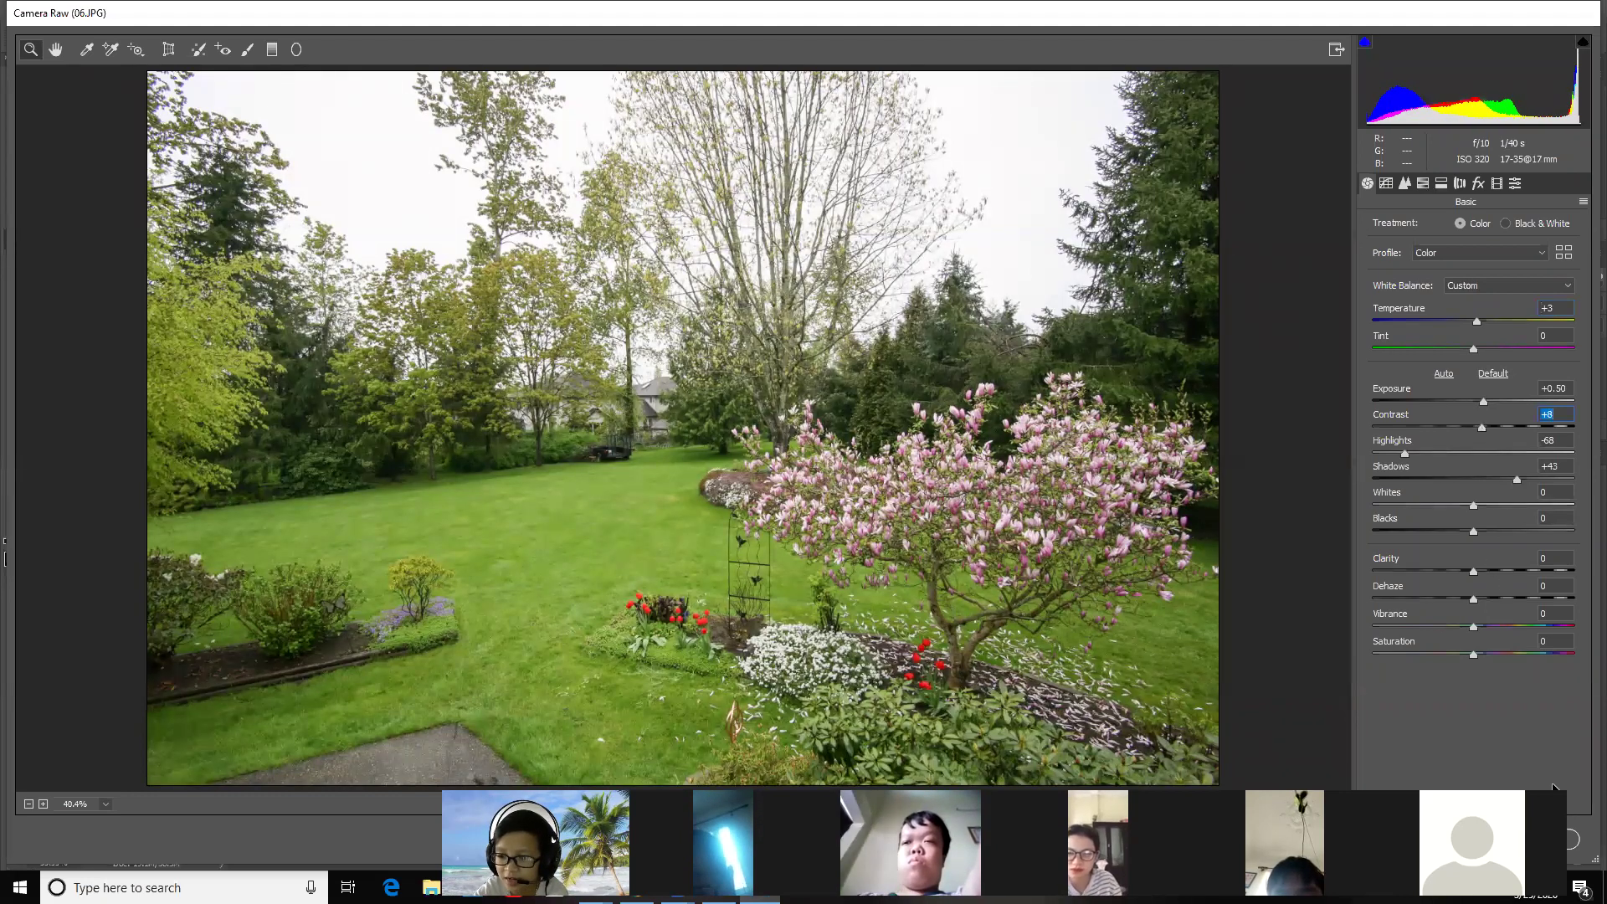
key("Return")
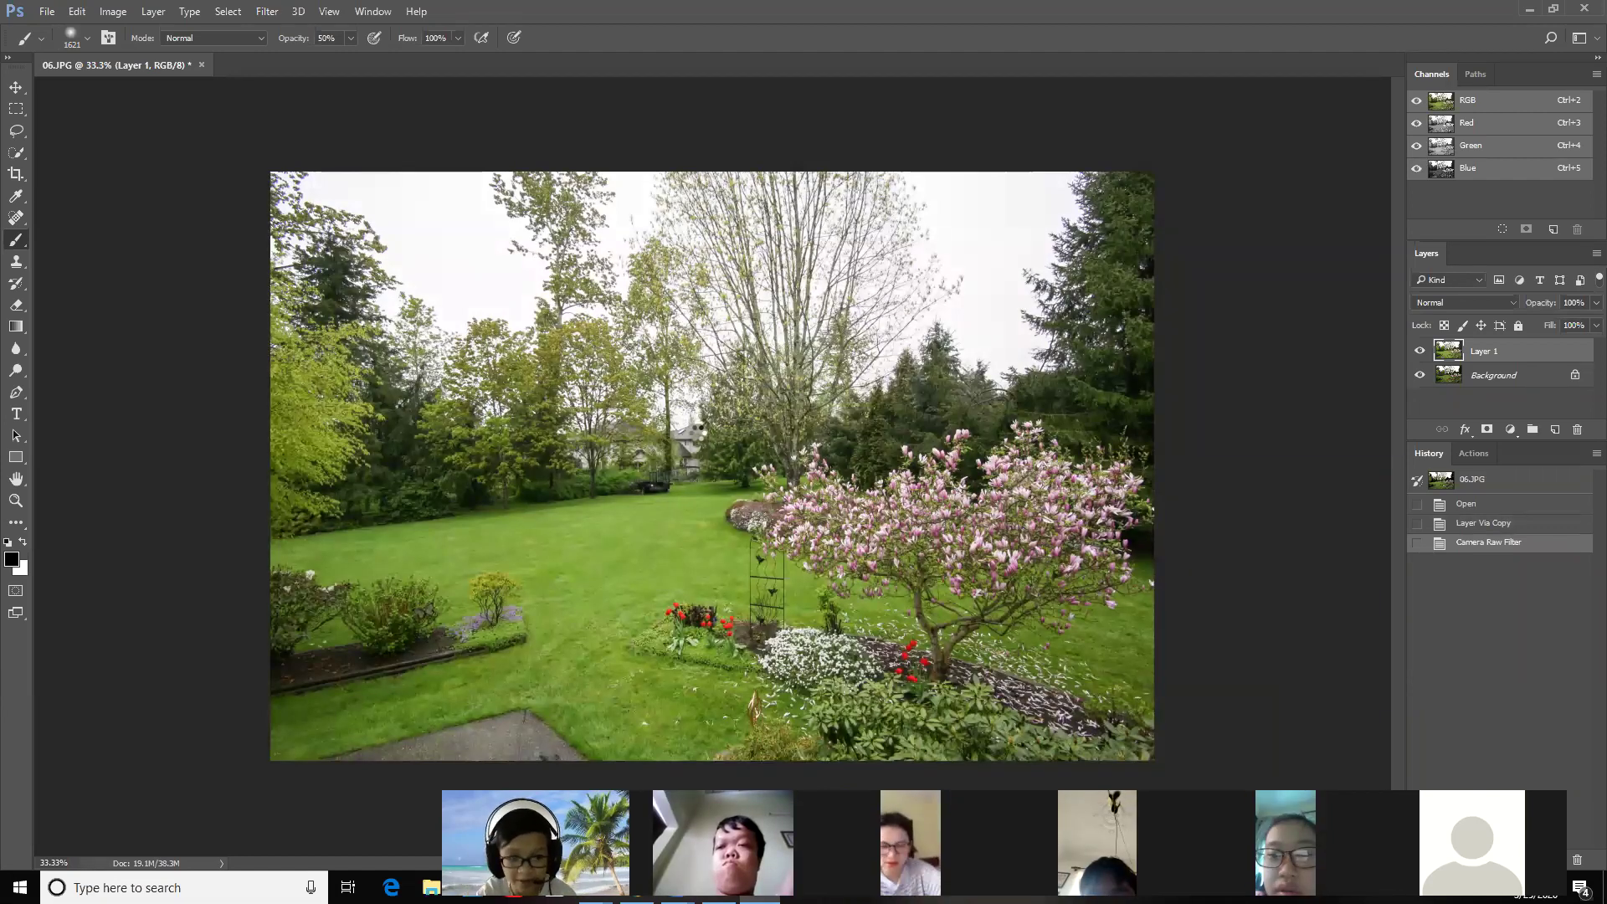
Step: Hide and show Layer 1 to compare the corrected garden photo with the Background
left_click(1419, 352)
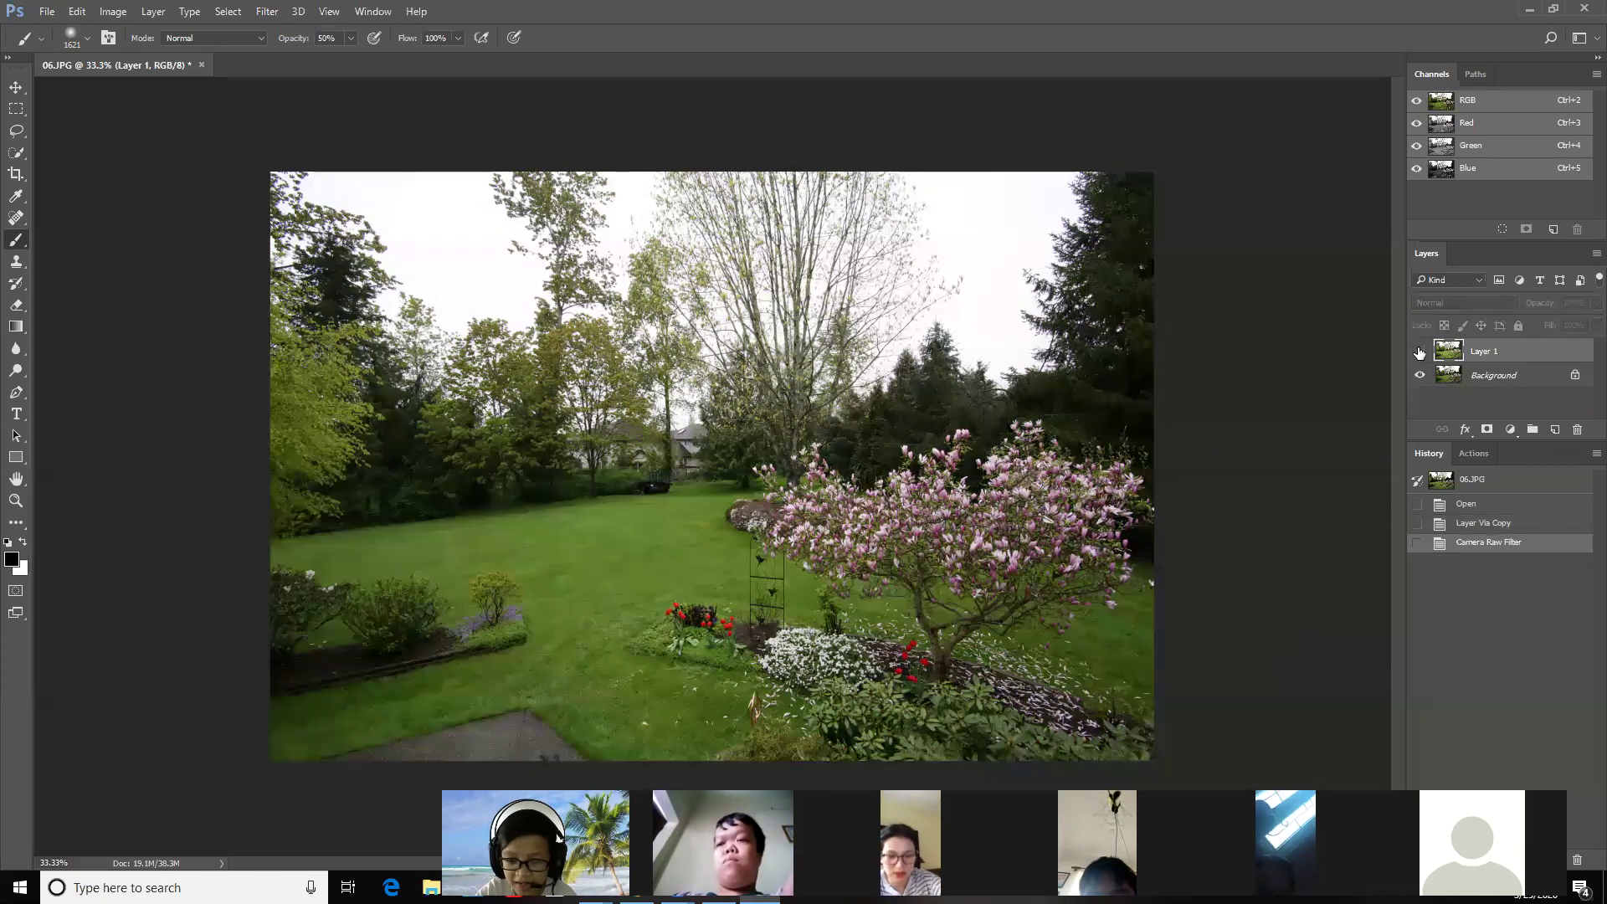
left_click(1419, 351)
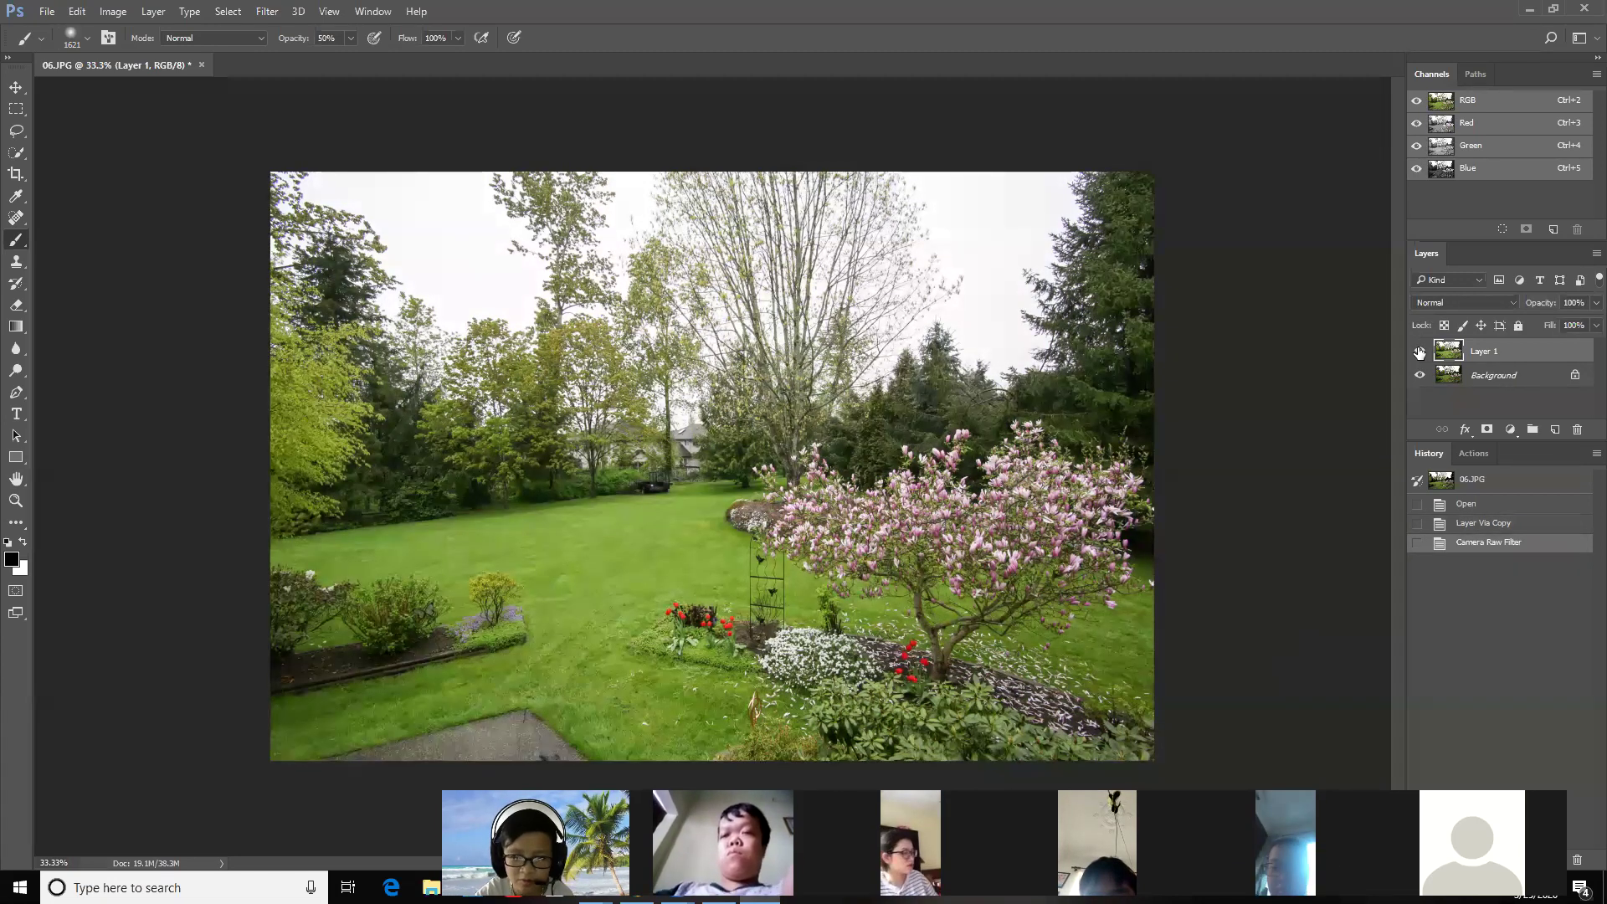
left_click(1419, 352)
left_click(1419, 352)
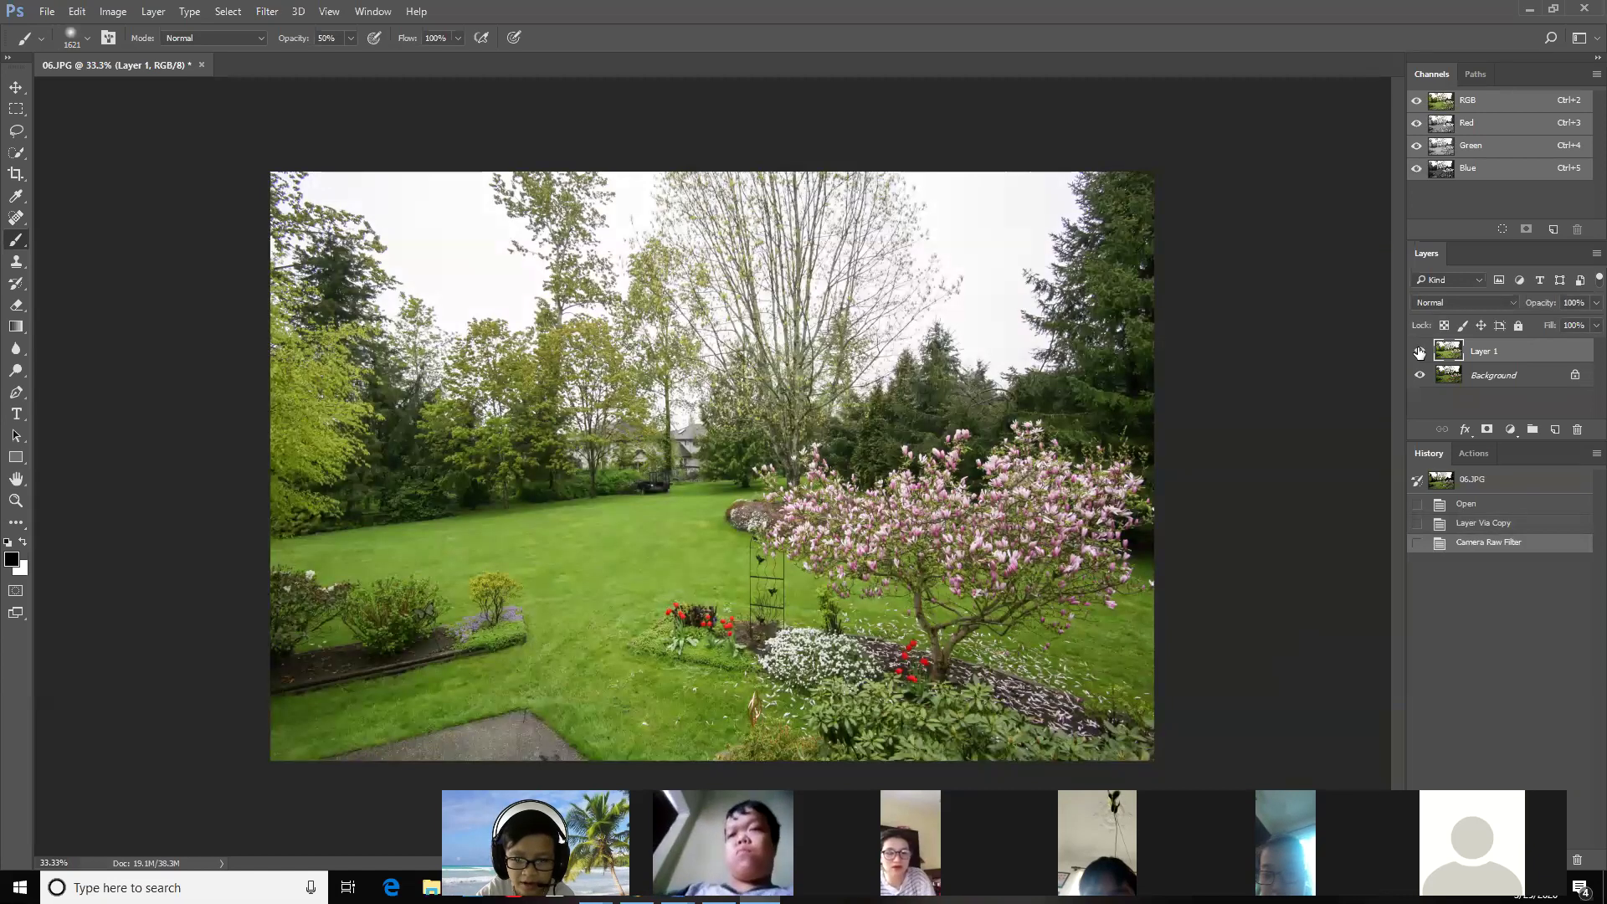
Step: Add a white layer mask to Layer 1 and compare the photo with the masked layer hidden and shown
left_click(1485, 429)
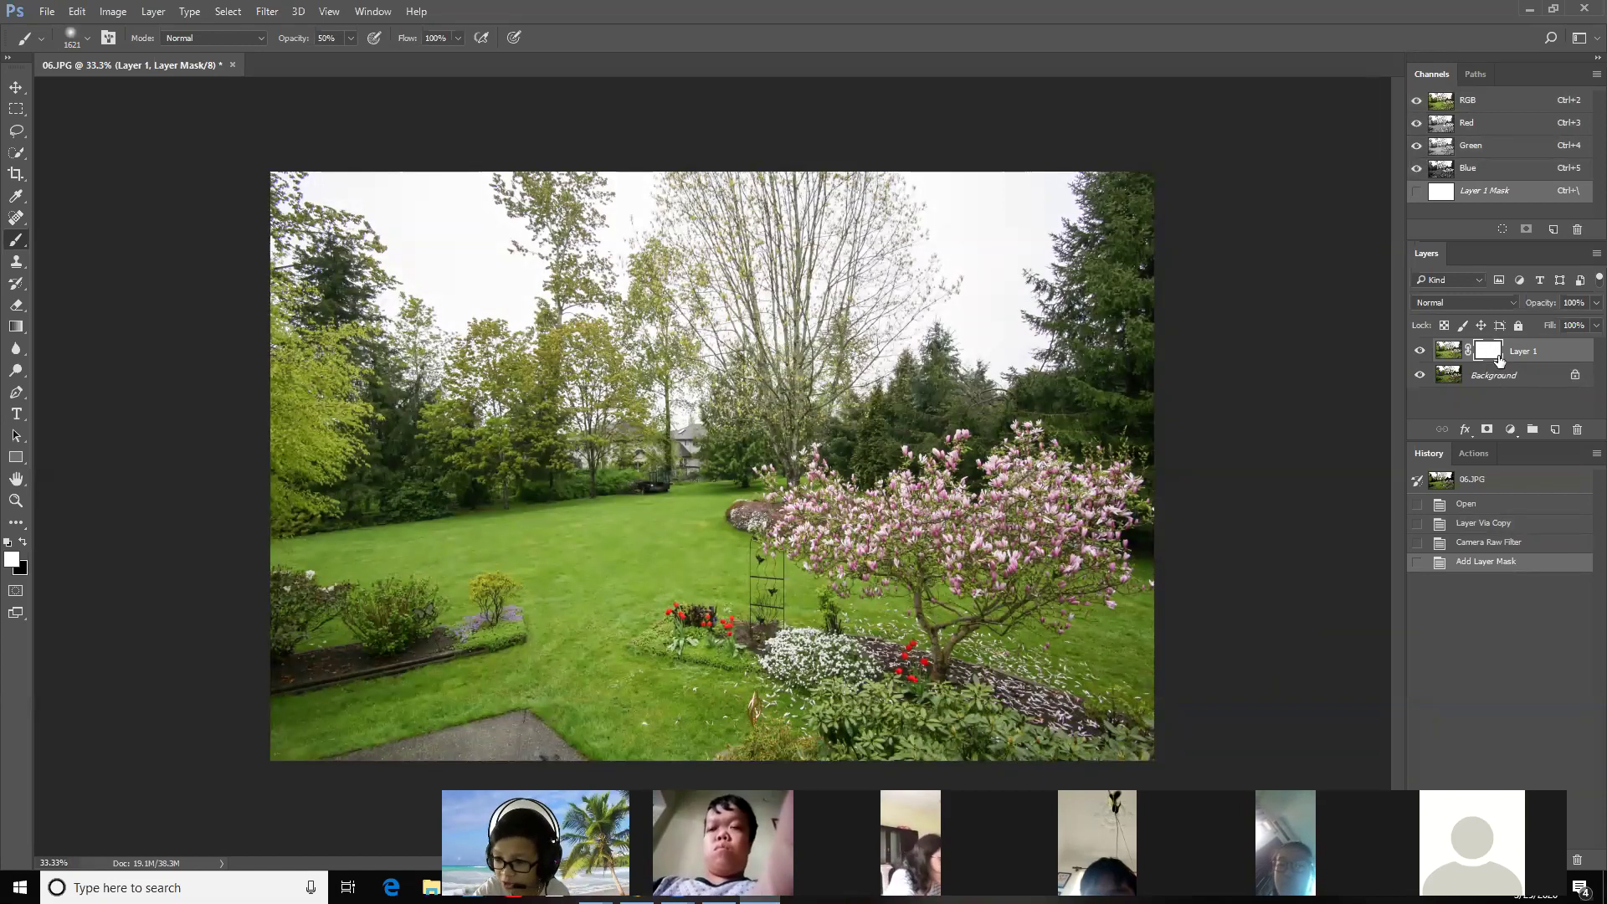
key("ctrl+z")
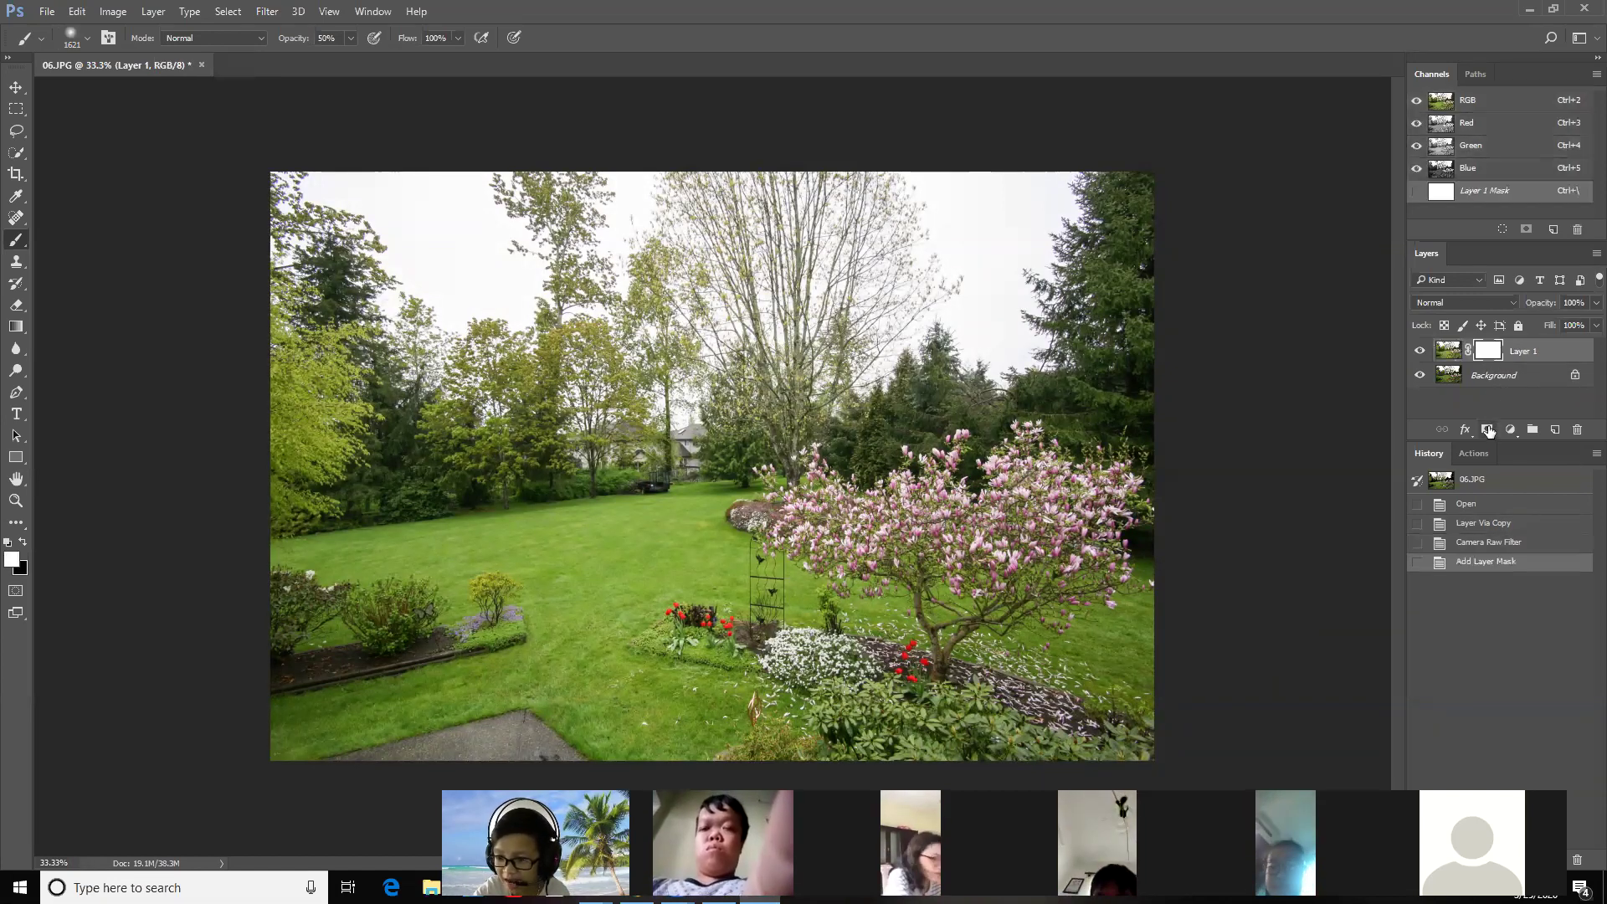
key("ctrl+z")
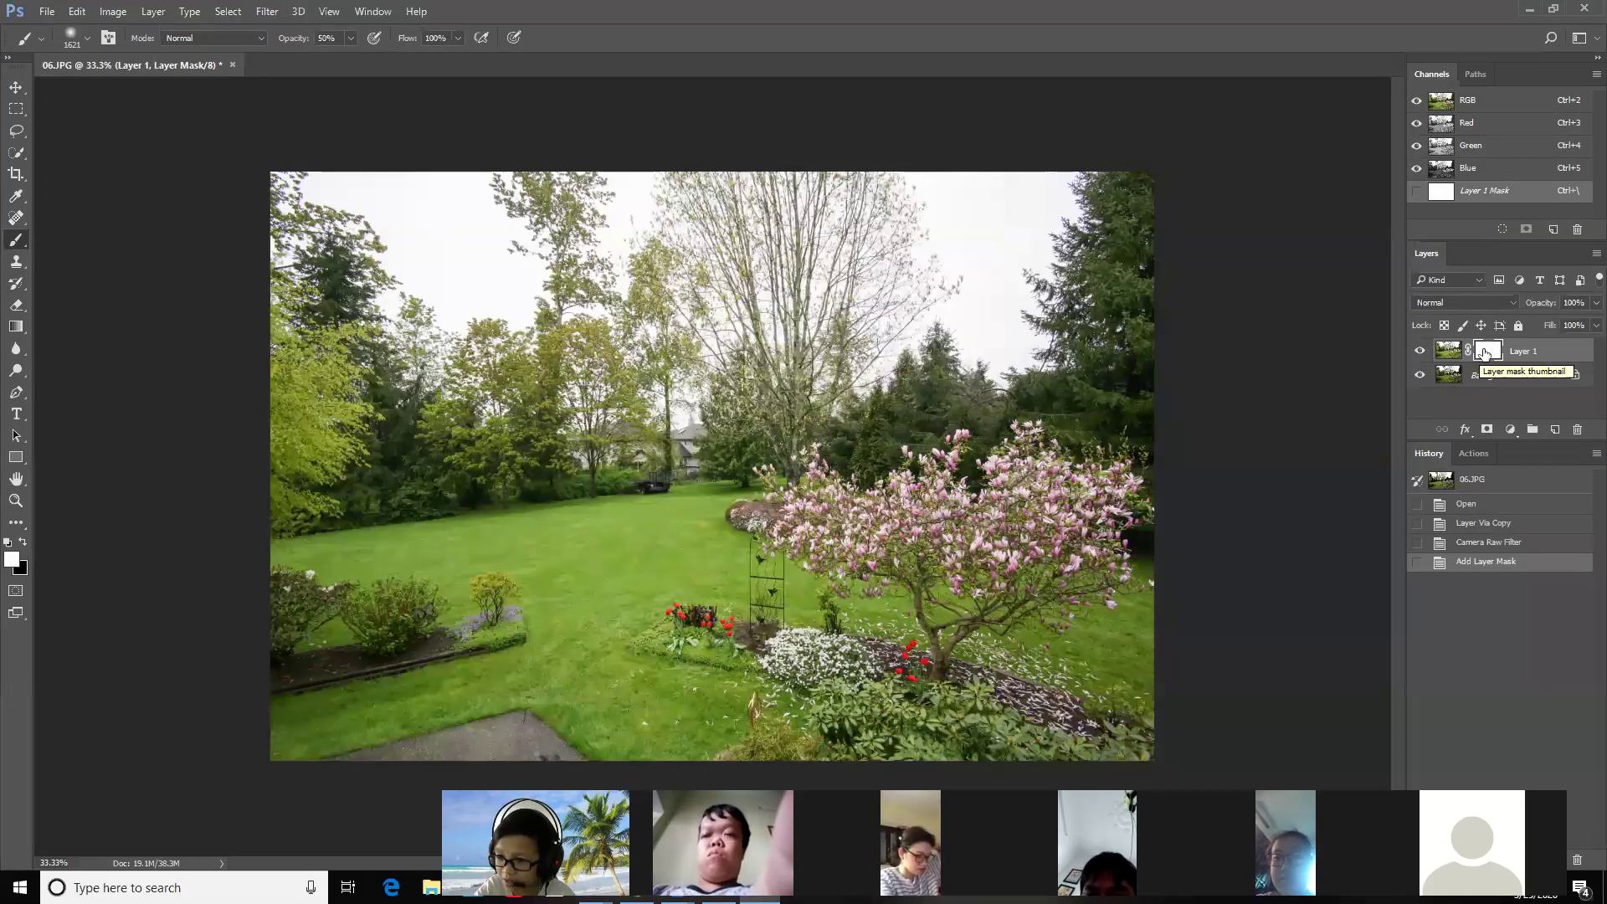
key("ctrl+z")
left_click(1419, 352)
left_click(1489, 429)
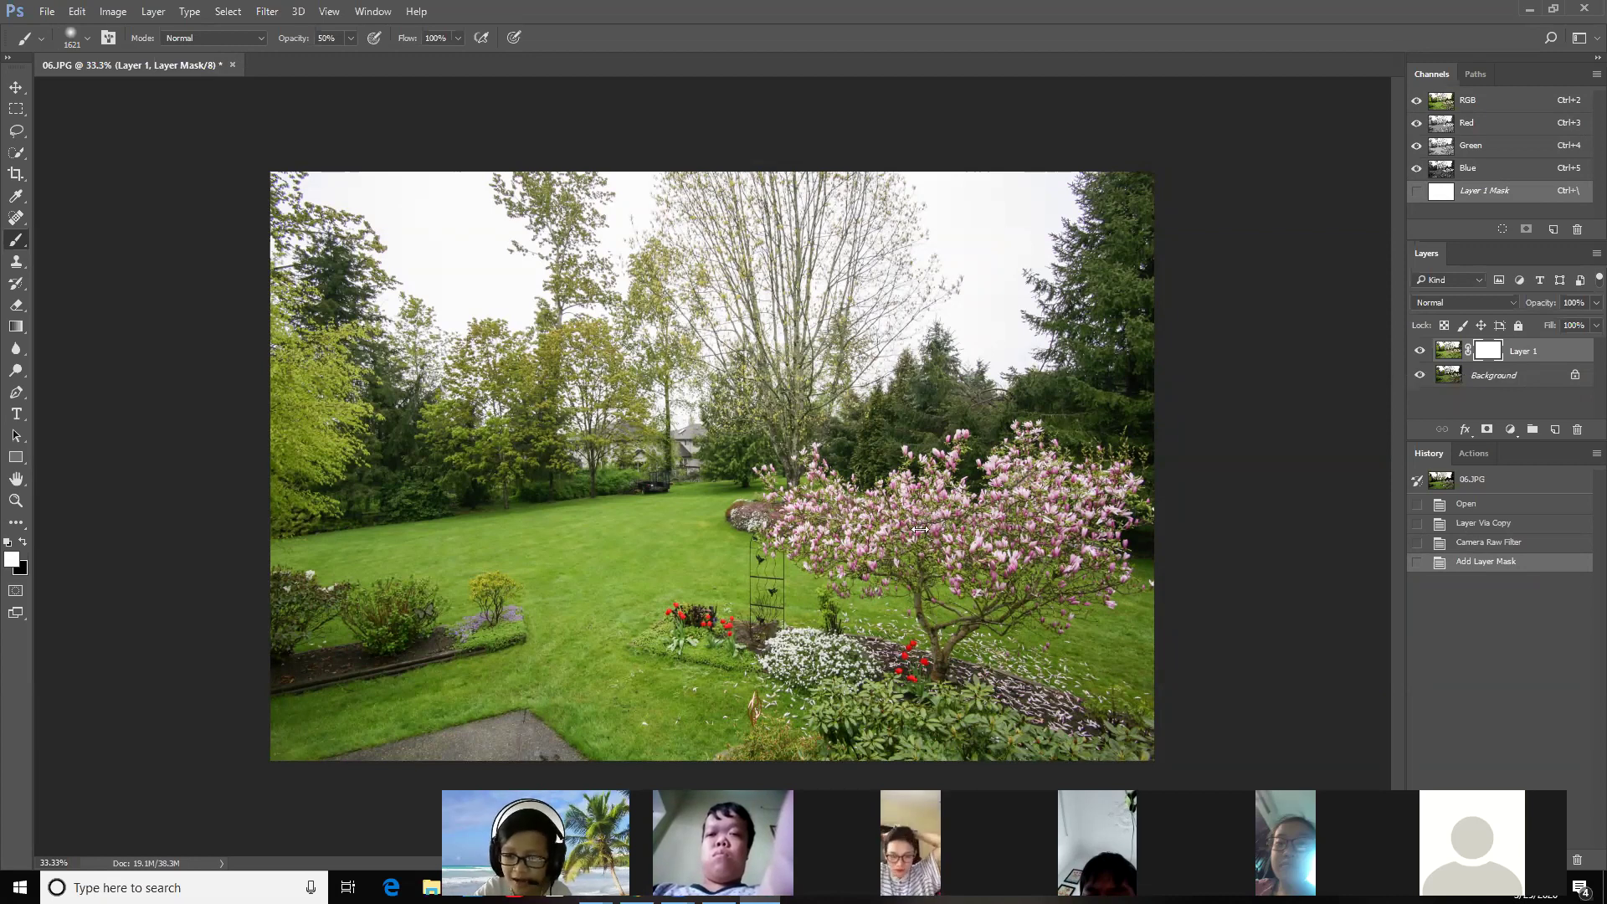
left_click(1420, 351)
left_click(1420, 351)
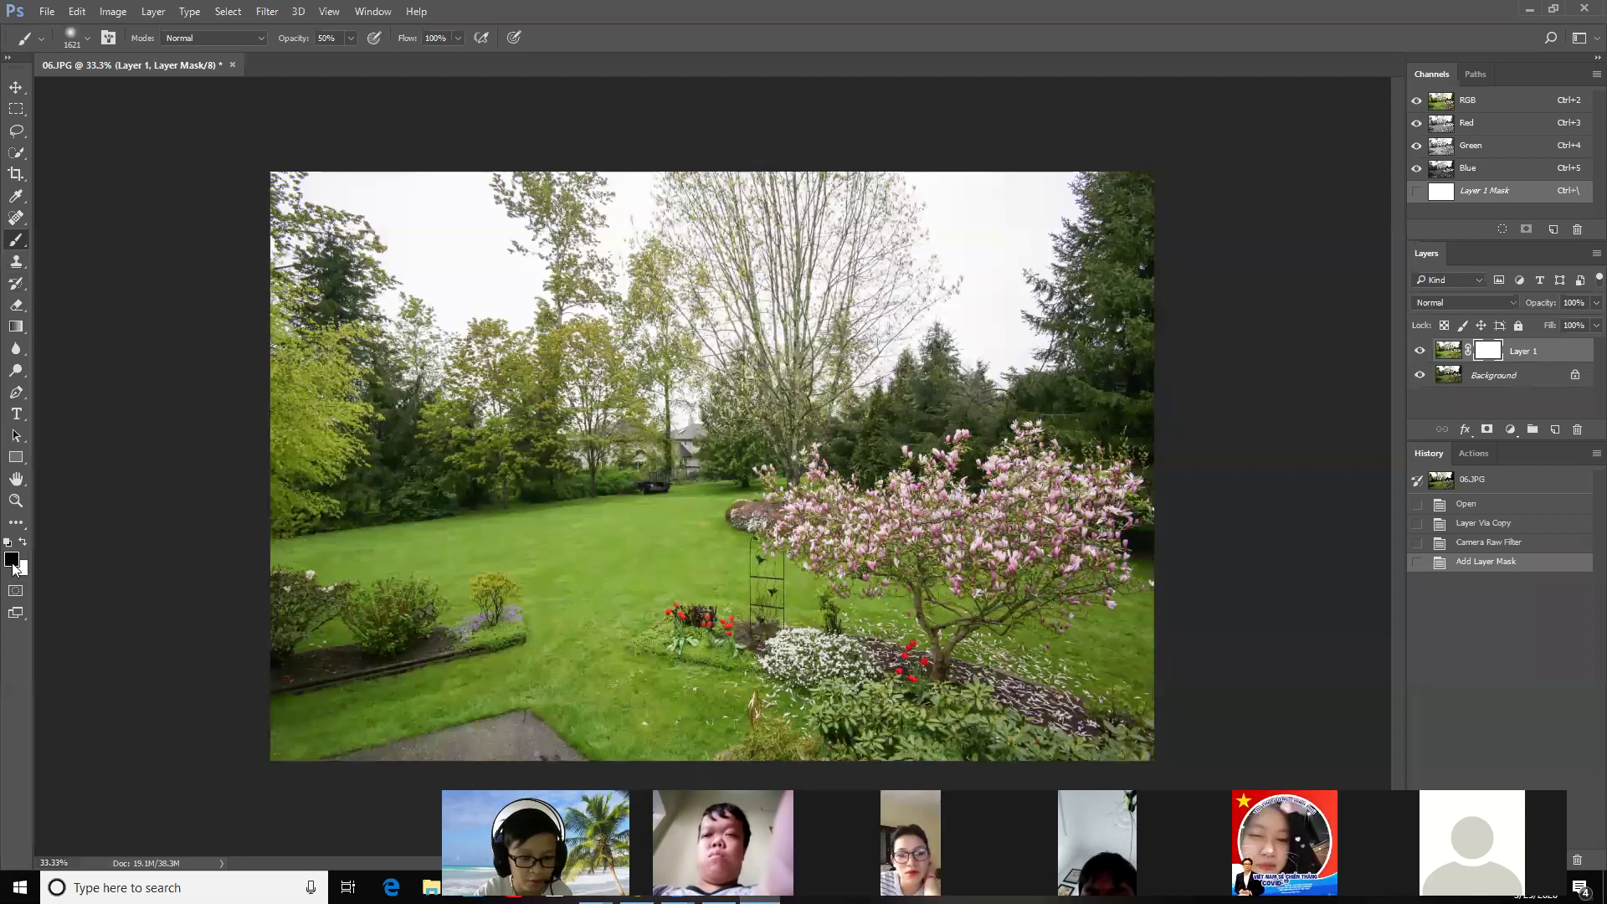
Step: Paint the Layer 1 mask black with a large soft brush at 50% and 100% opacity to bring back the original darker photo
left_click_drag(615, 535, 596, 536)
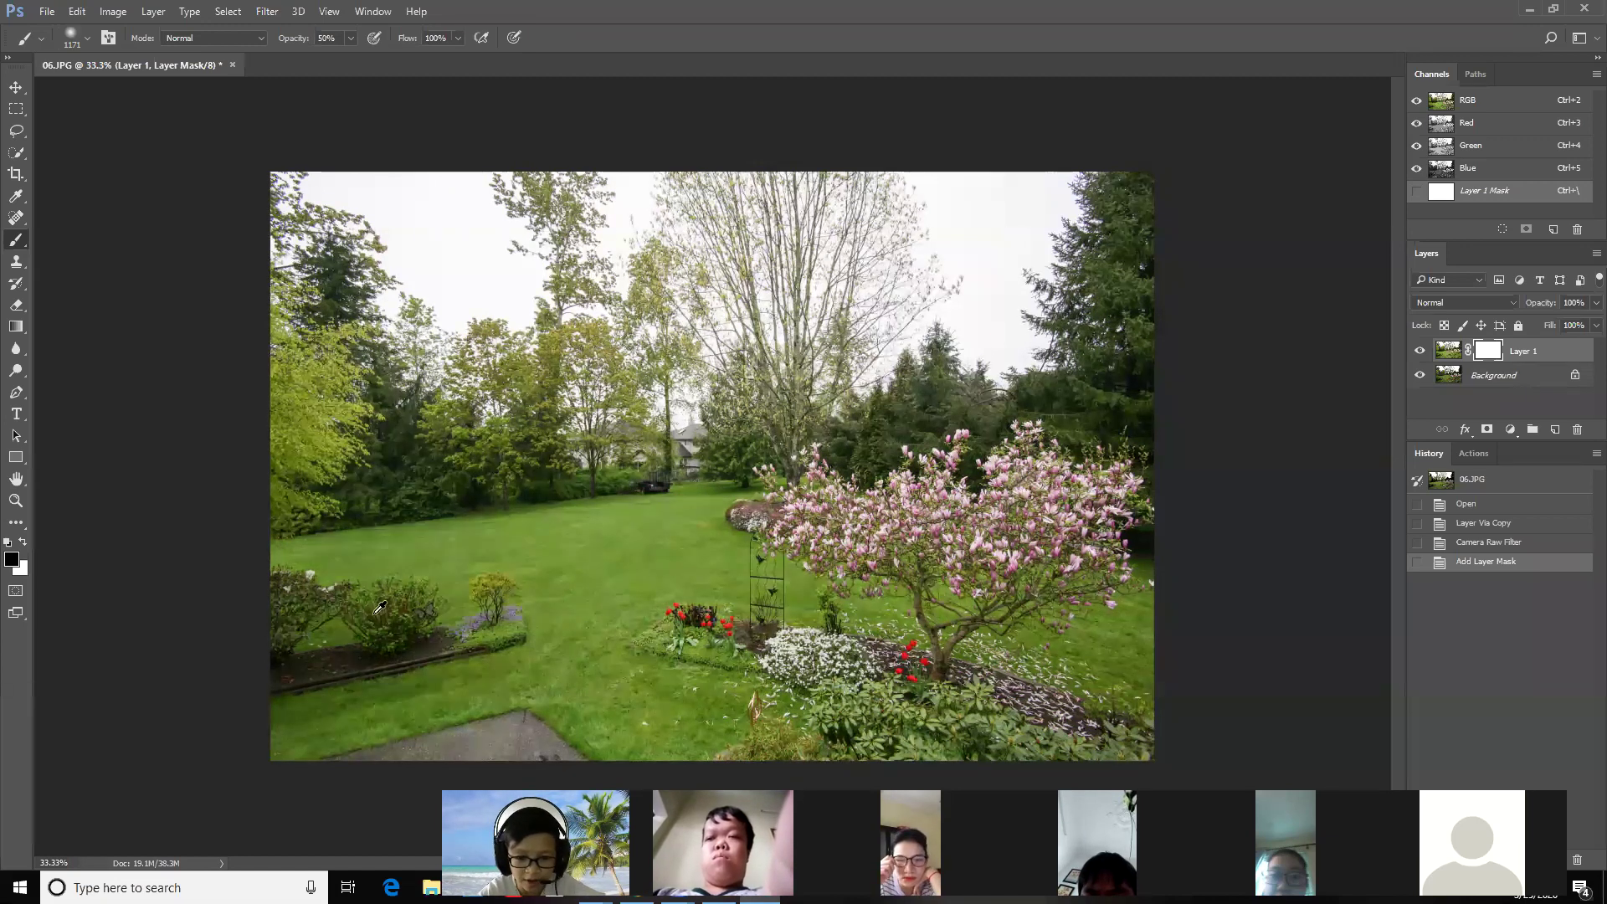
left_click_drag(1293, 651, 821, 649)
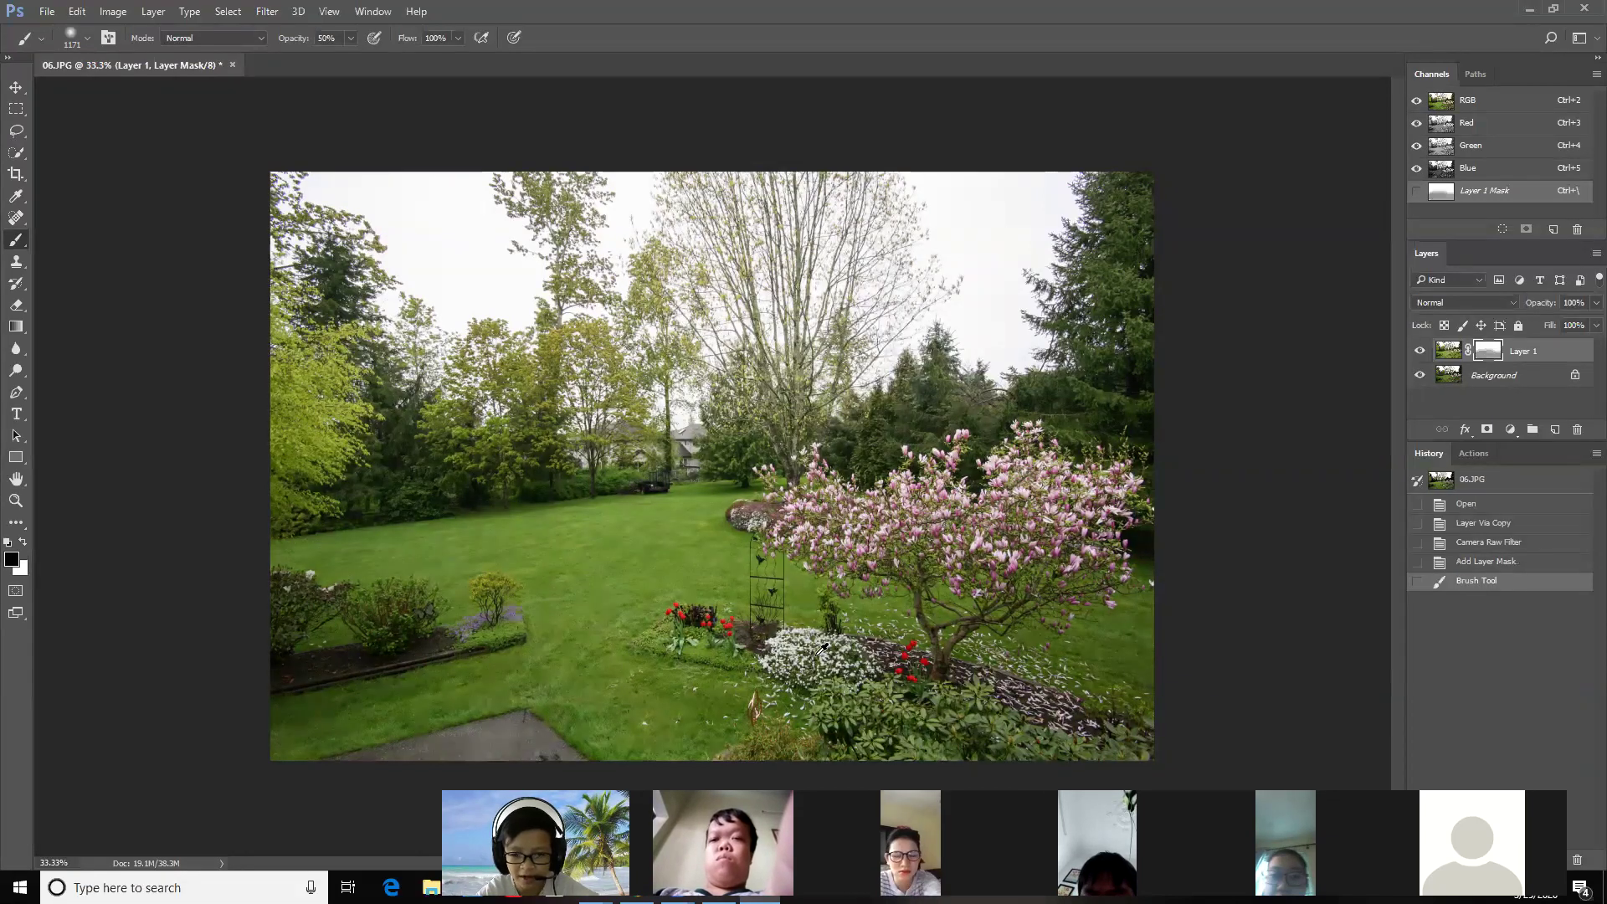
key("0")
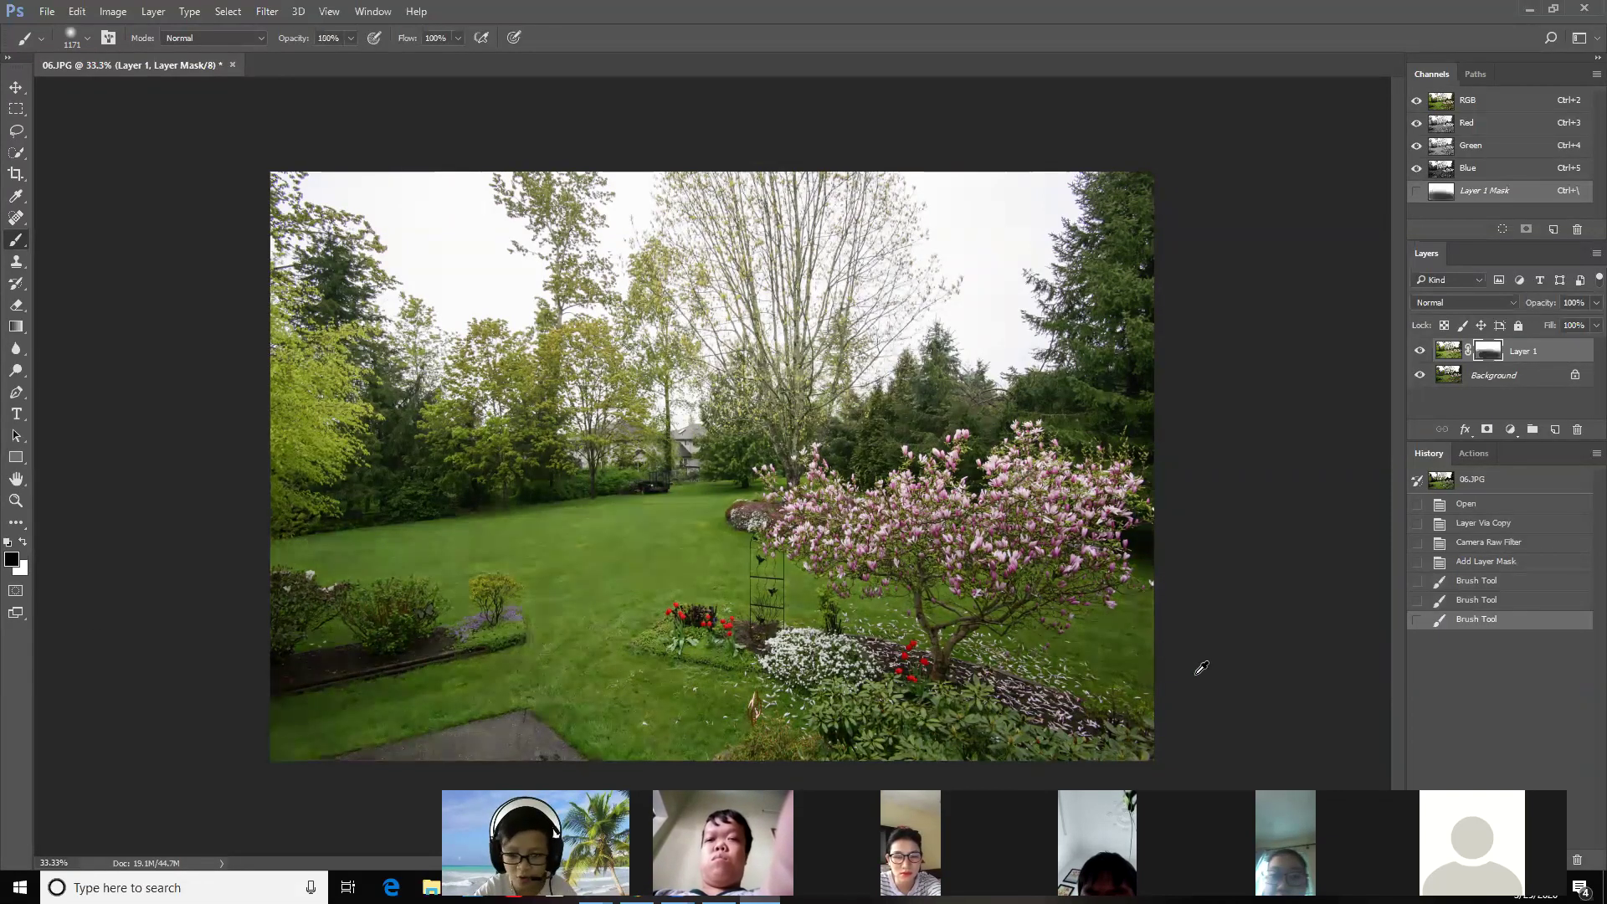
left_click_drag(1202, 668, 201, 591)
left_click_drag(778, 688, 970, 688)
mouse_move(1118, 239)
left_mouse_down()
mouse_move(641, 223)
mouse_move(1327, 291)
mouse_move(118, 444)
mouse_move(159, 515)
mouse_move(1163, 536)
left_mouse_up()
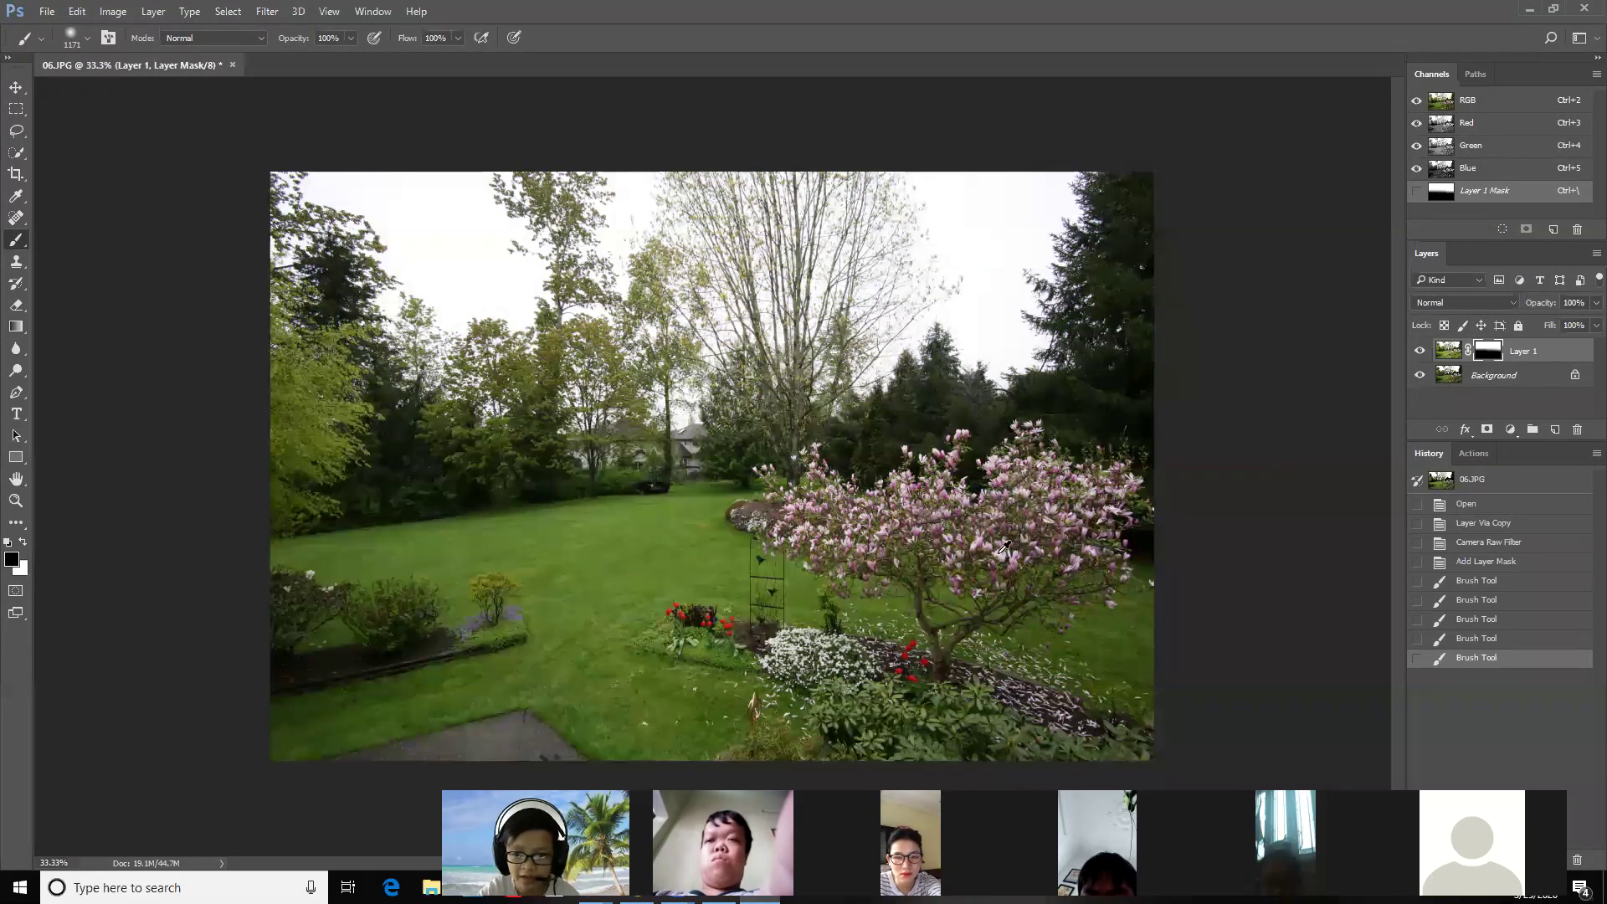
left_click(1420, 351)
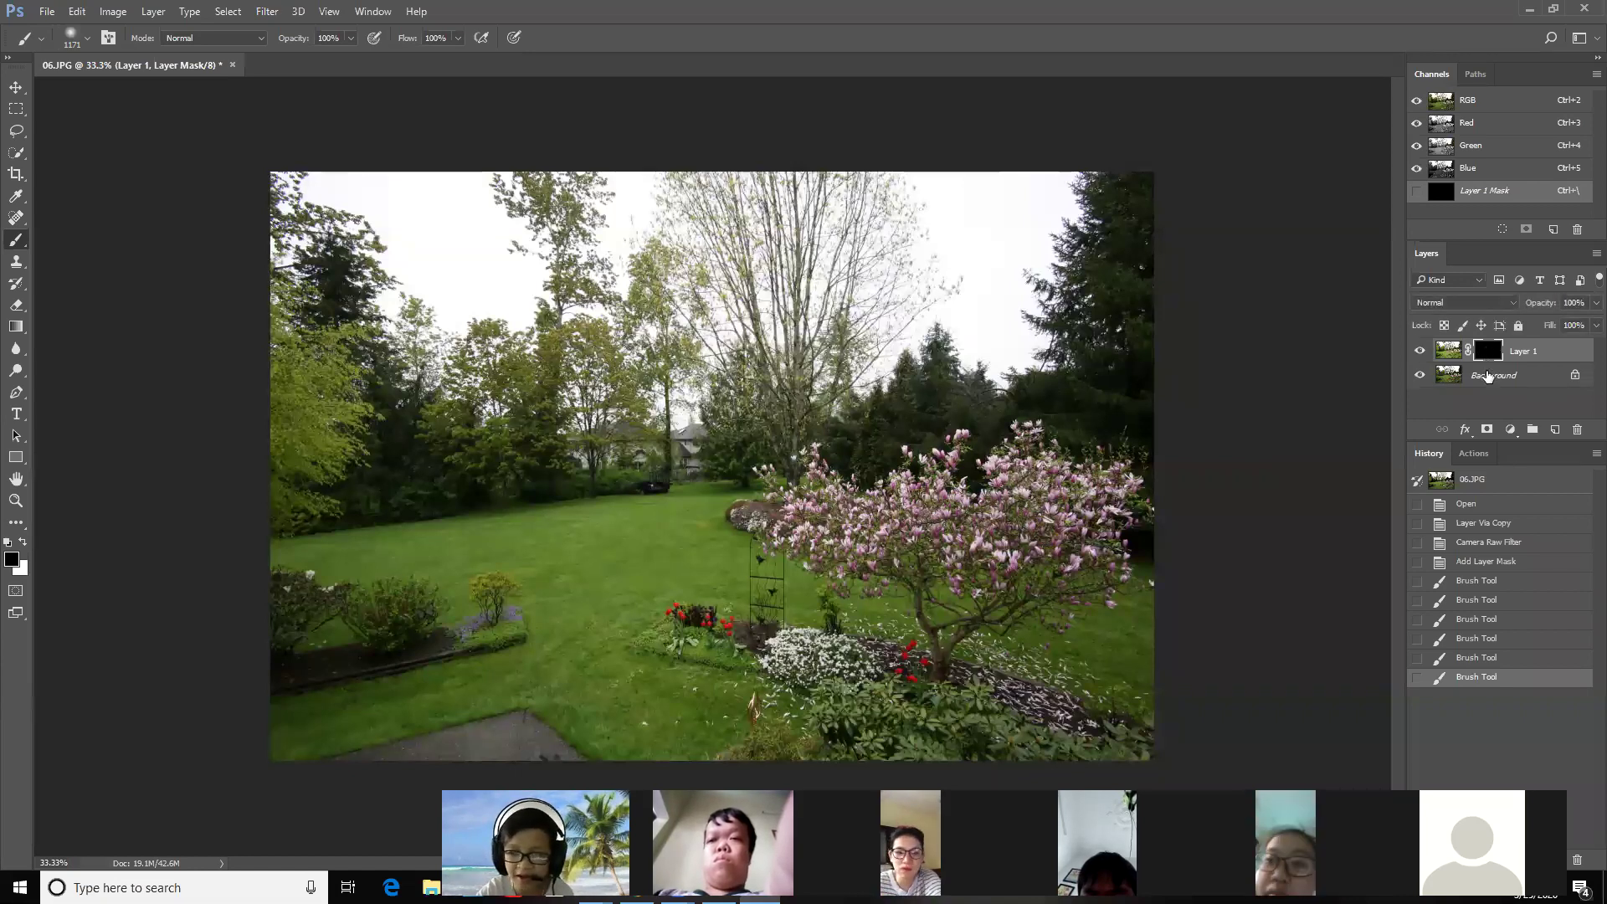
Step: Revert the black brush strokes to the Add Layer Mask state, and delete the mask from Layer 1 without applying it
key("ctrl+z")
left_click(1493, 559)
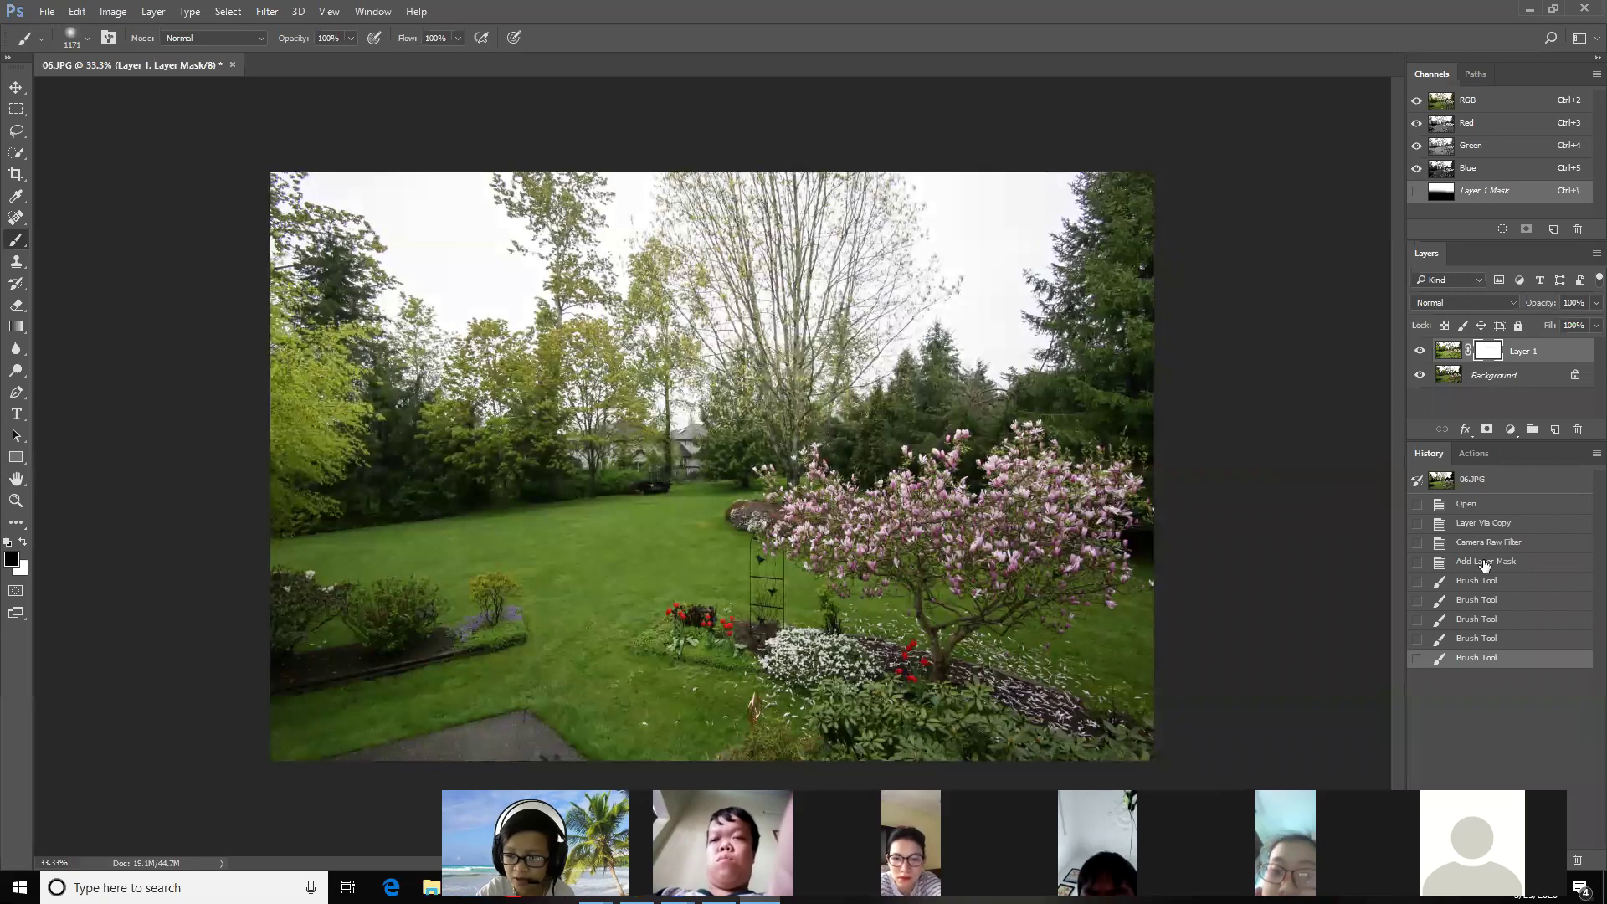
left_click(1422, 351)
left_click(1423, 352)
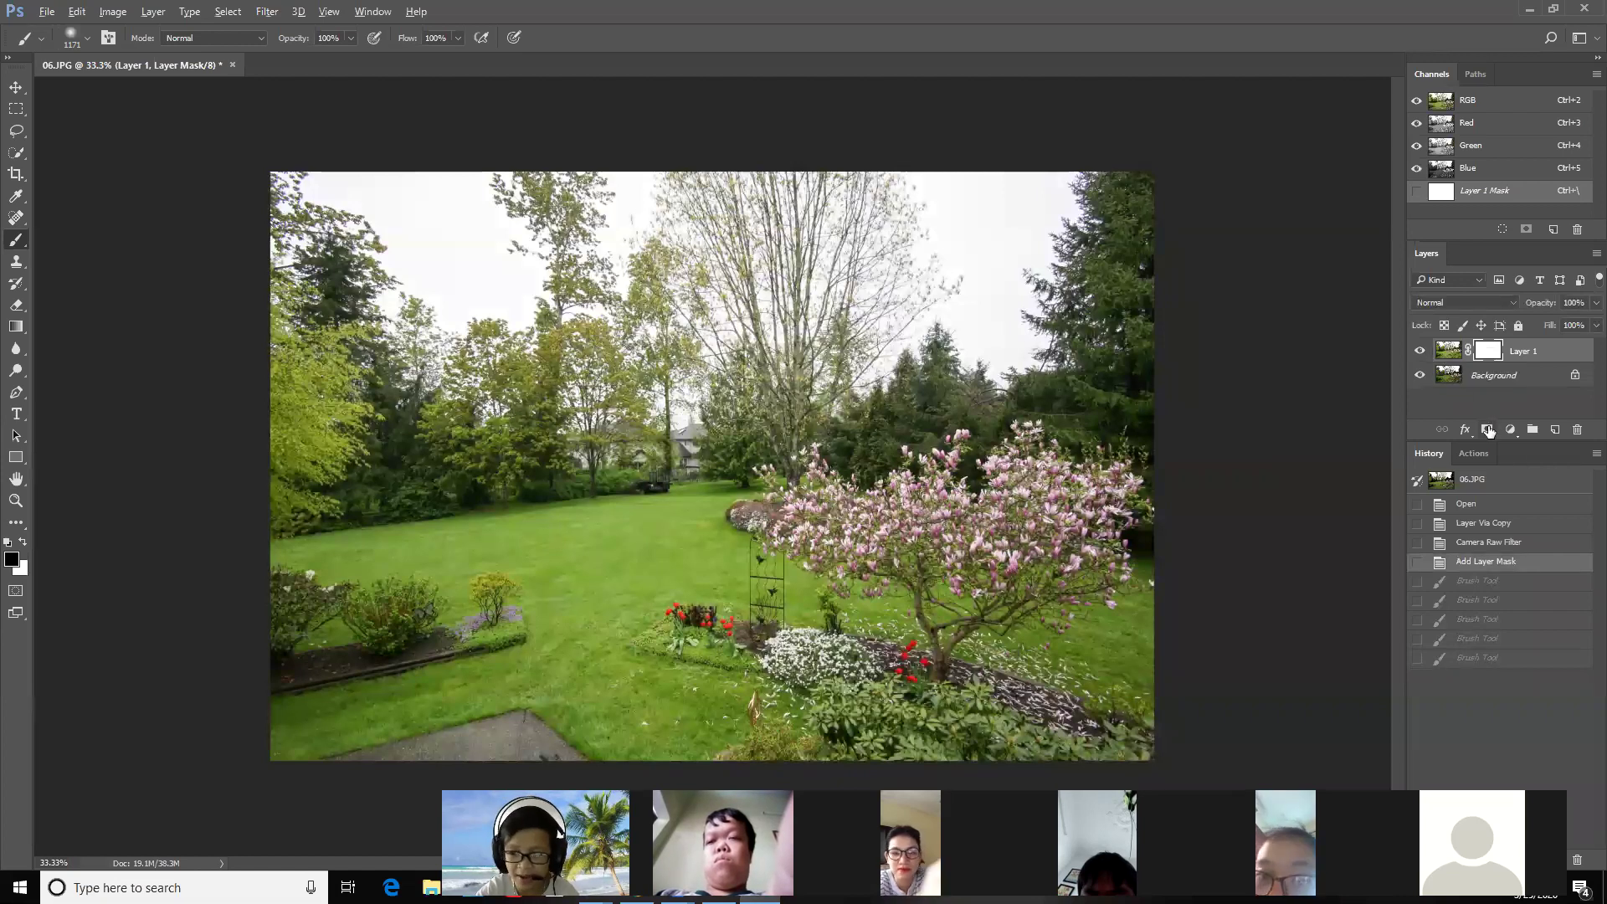
left_click_drag(1488, 351, 1577, 429)
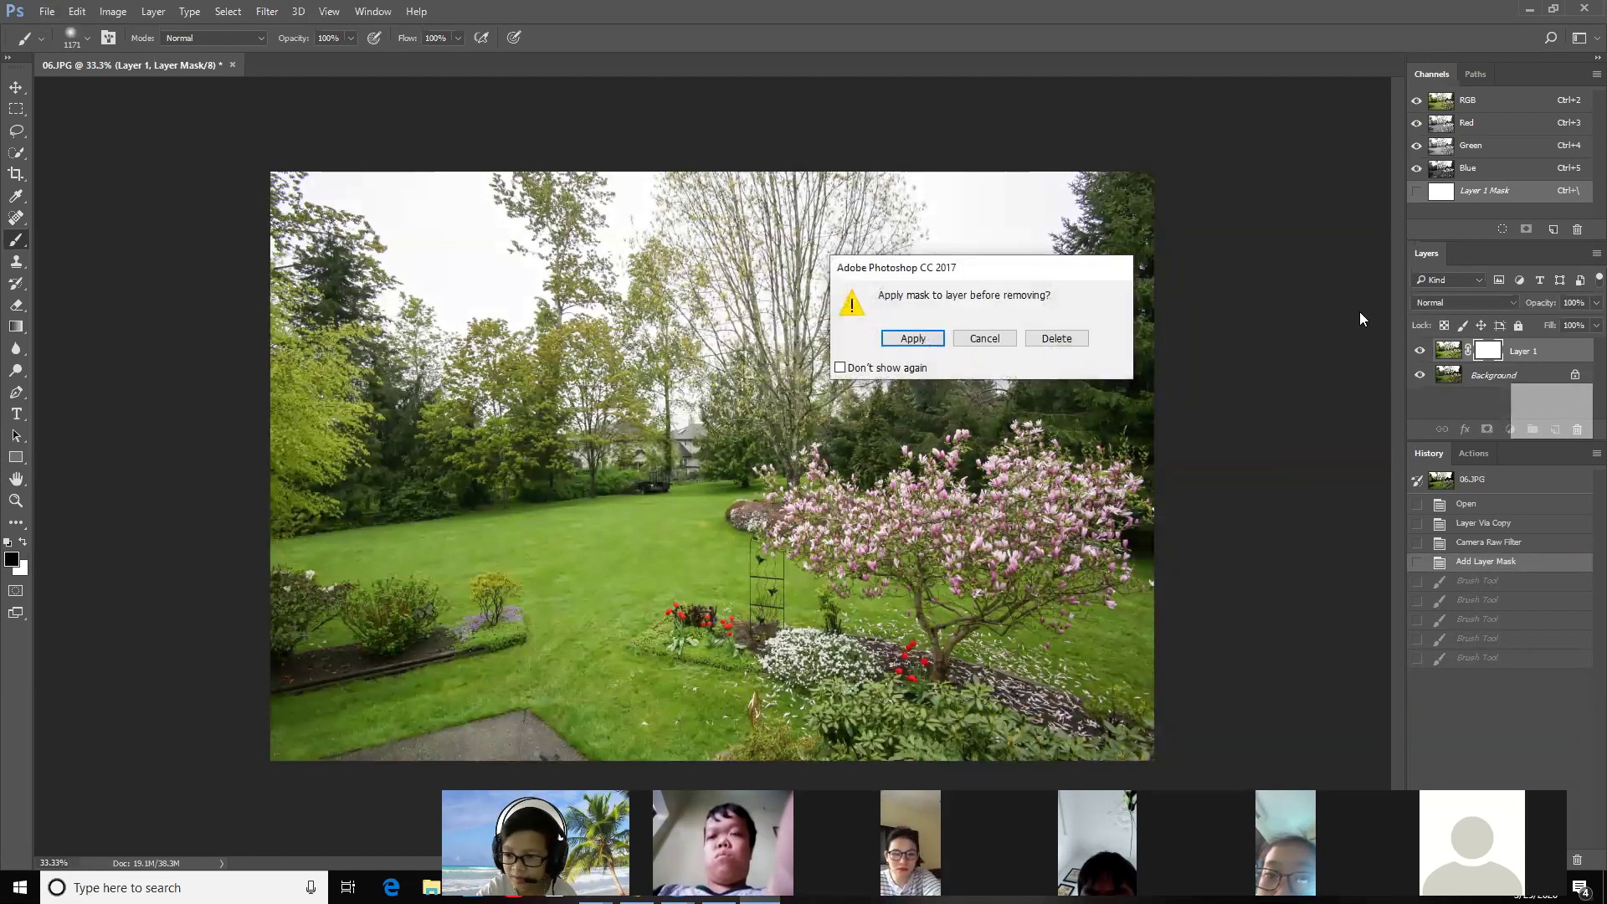
left_click(1056, 338)
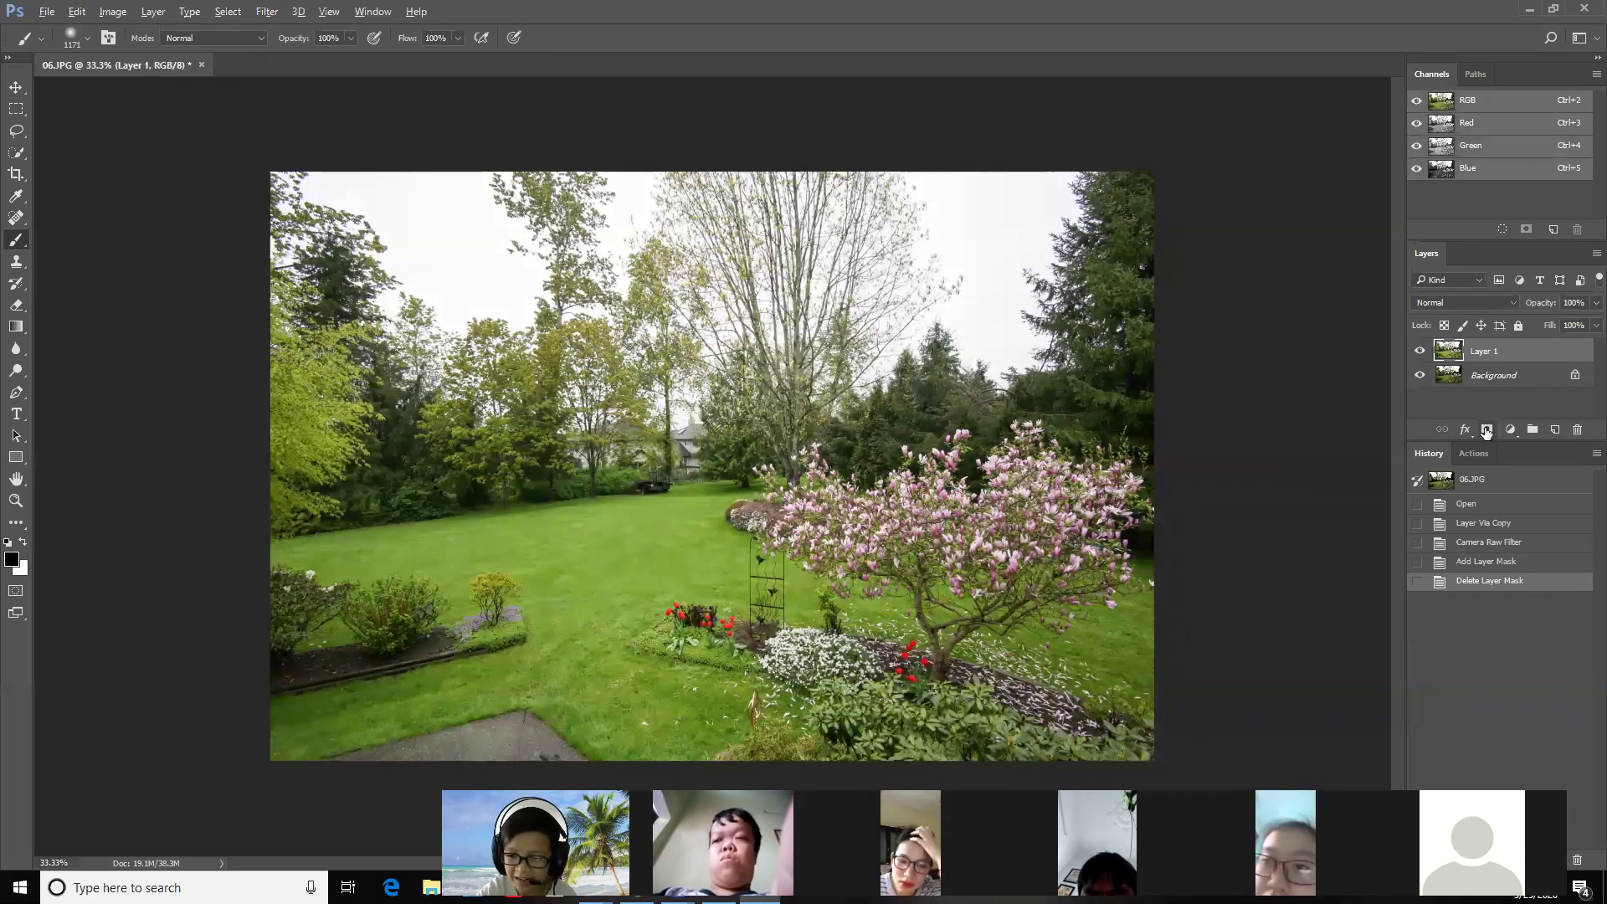
Step: Add a black layer mask to Layer 1, make white the foreground colour, and enlarge the brush to 1369
left_click(1486, 431, "alt")
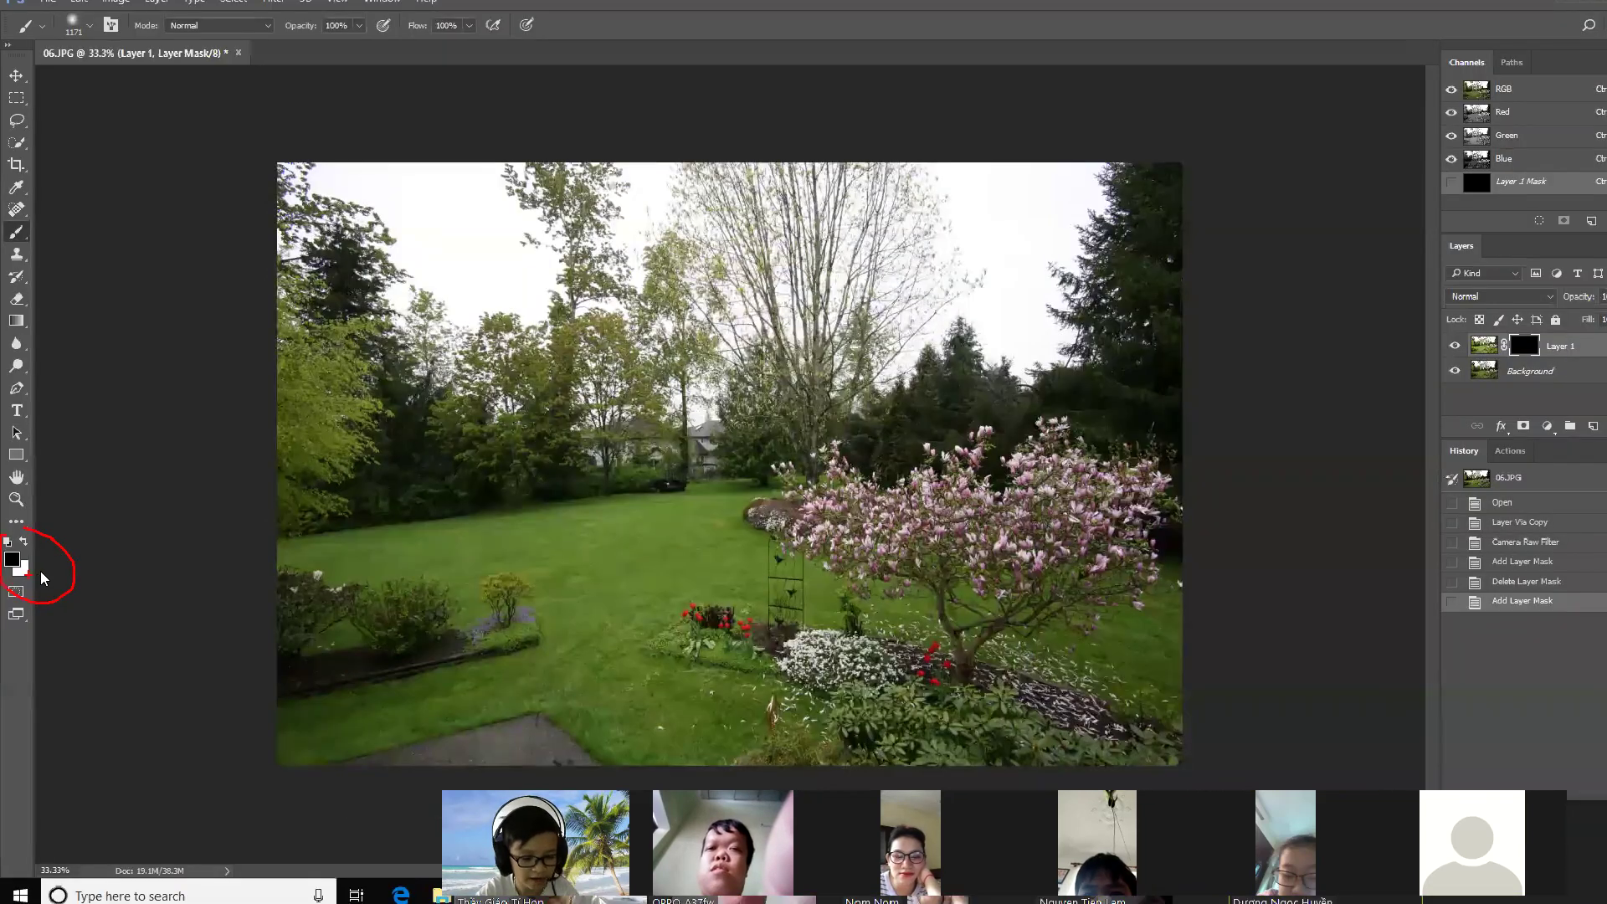
key("x")
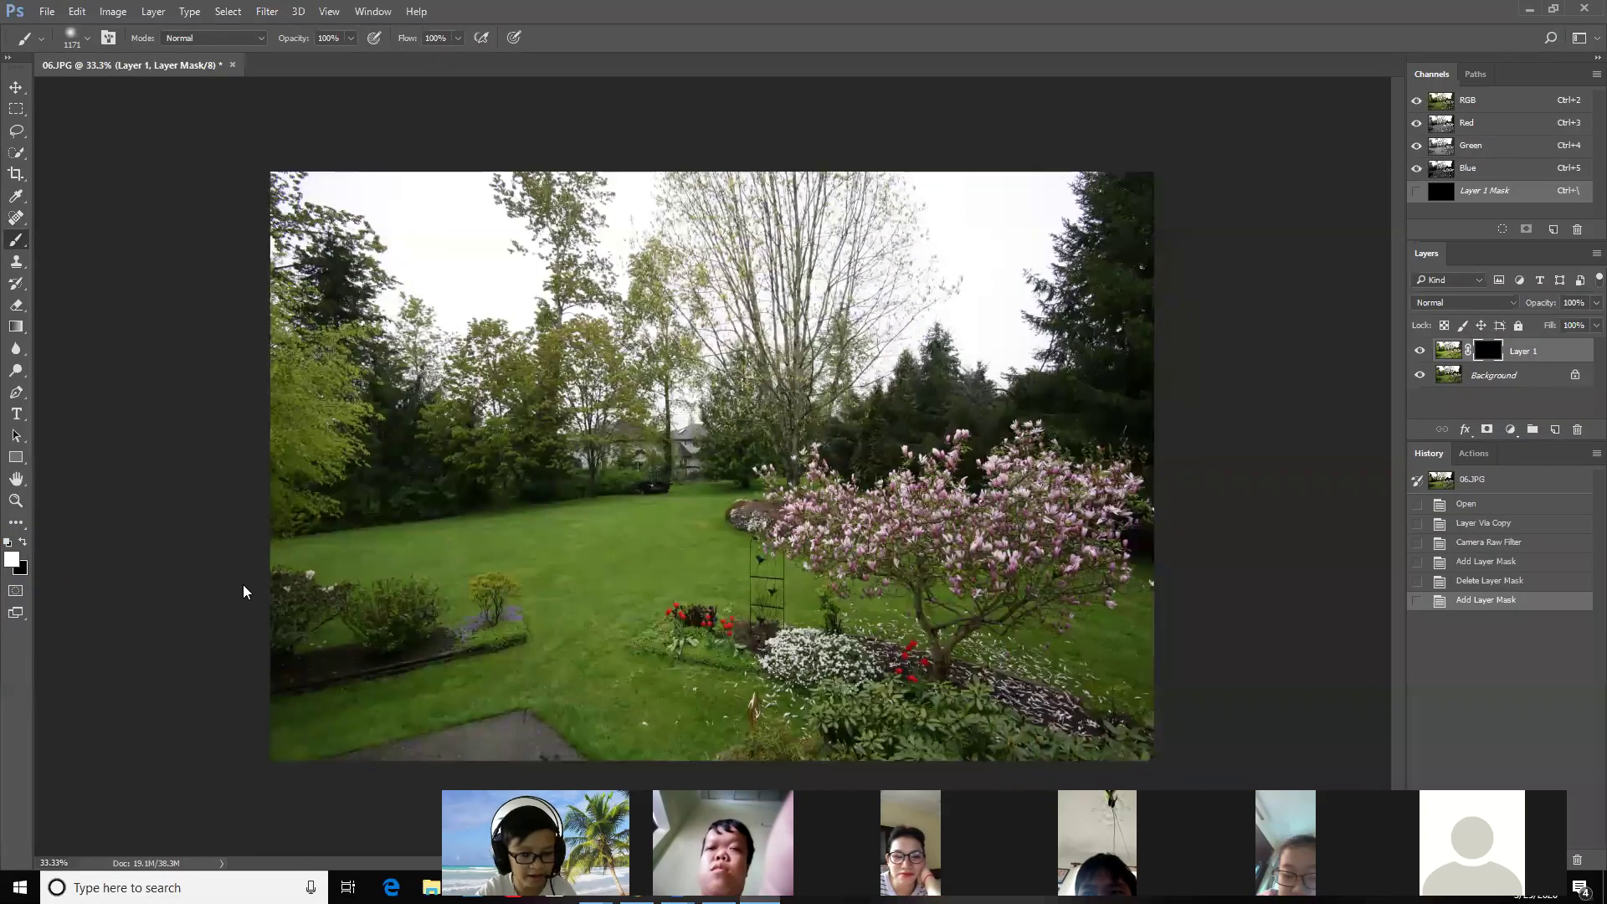
left_click_drag(809, 512, 839, 516)
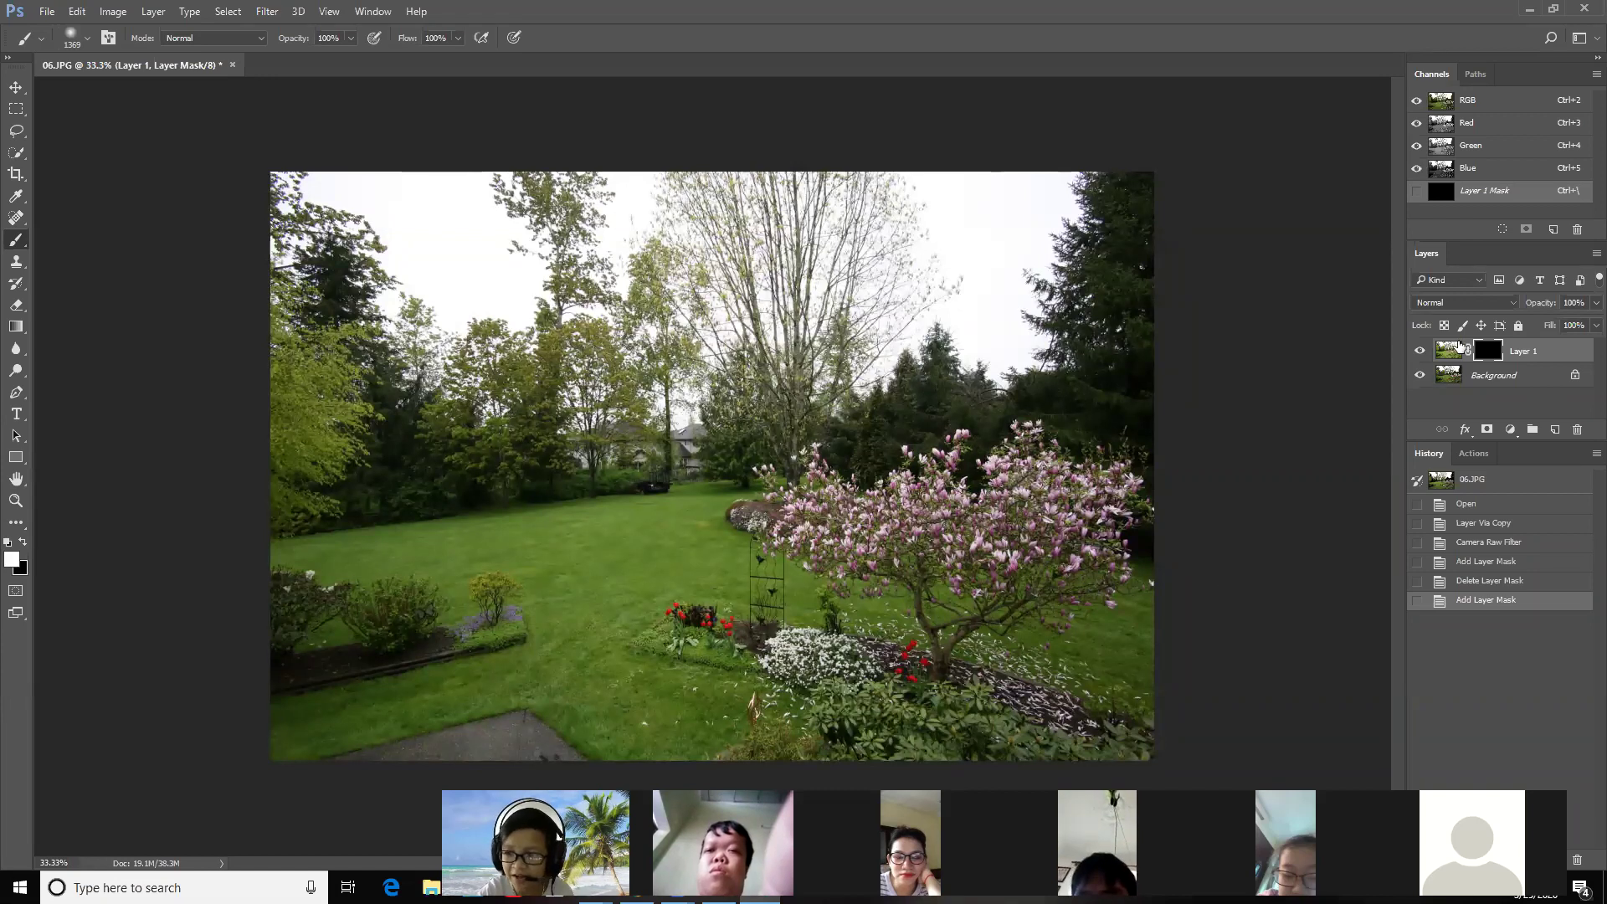
Step: Paint white at 100% opacity on the mask across the lawn and flower beds, redoing the first stroke
mouse_move(1055, 619)
left_mouse_down()
mouse_move(190, 649)
mouse_move(245, 651)
left_mouse_up()
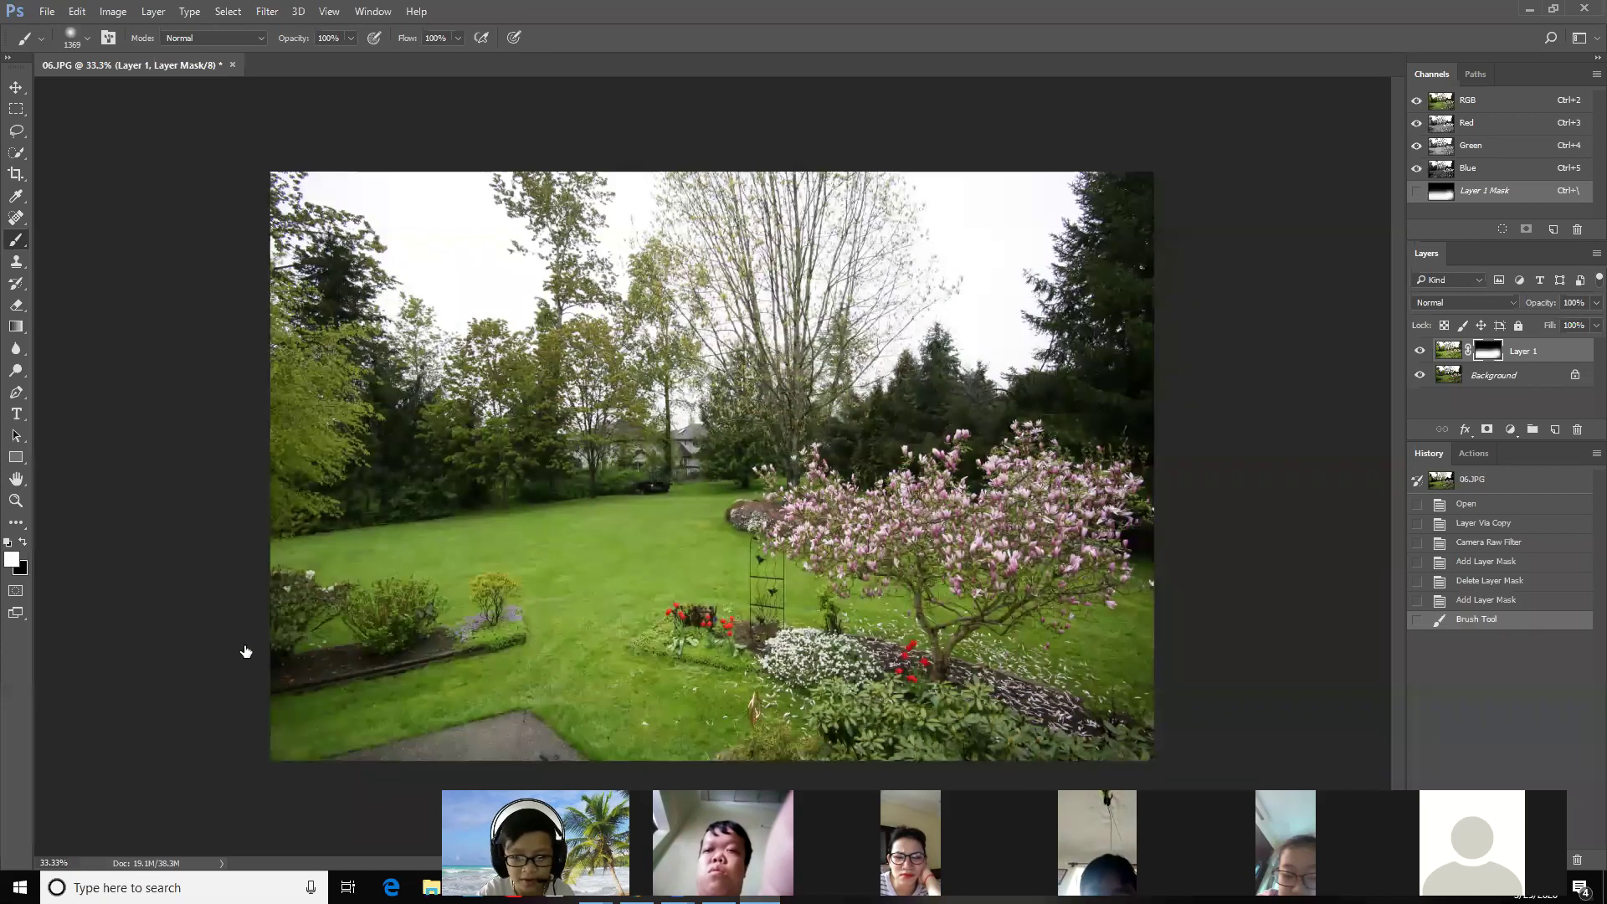
key("ctrl+z")
mouse_move(683, 735)
left_mouse_down()
mouse_move(920, 670)
mouse_move(1024, 719)
mouse_move(1044, 621)
left_mouse_up()
Step: Paint white on the mask at 50% brush opacity over the trees on both sides, undoing and repainting strokes as needed
key("5")
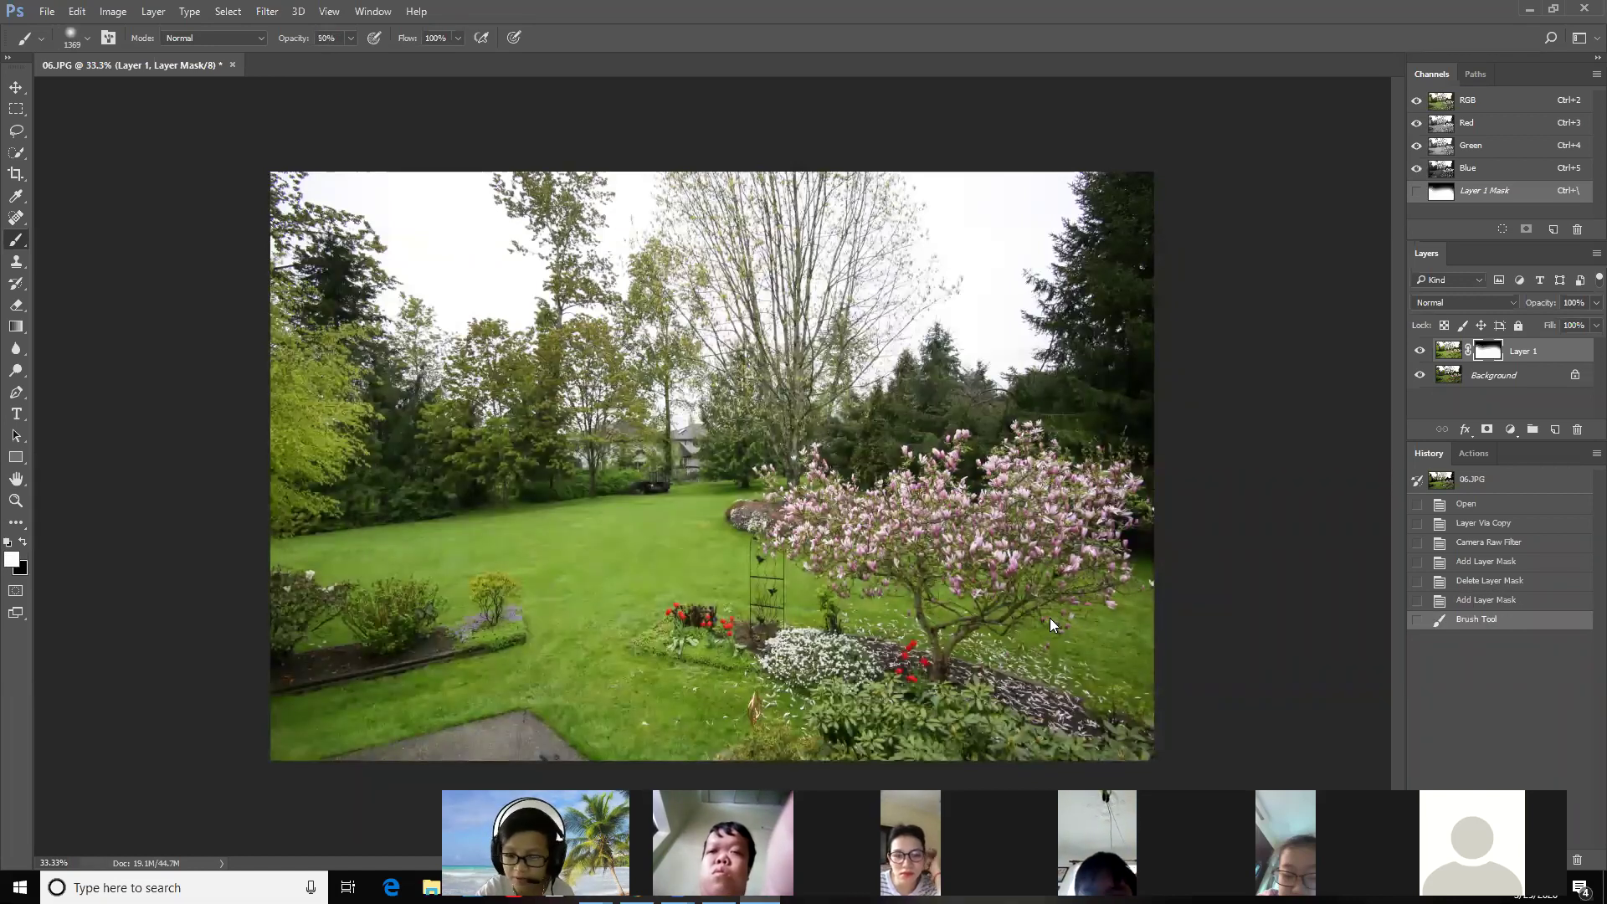
mouse_move(1000, 557)
left_mouse_down()
mouse_move(1175, 199)
mouse_move(1153, 748)
mouse_move(1150, 537)
mouse_move(1054, 689)
mouse_move(698, 738)
mouse_move(271, 676)
mouse_move(372, 597)
mouse_move(1148, 489)
mouse_move(1155, 218)
left_mouse_up()
mouse_move(329, 399)
left_mouse_down()
mouse_move(469, 586)
mouse_move(644, 727)
left_mouse_up()
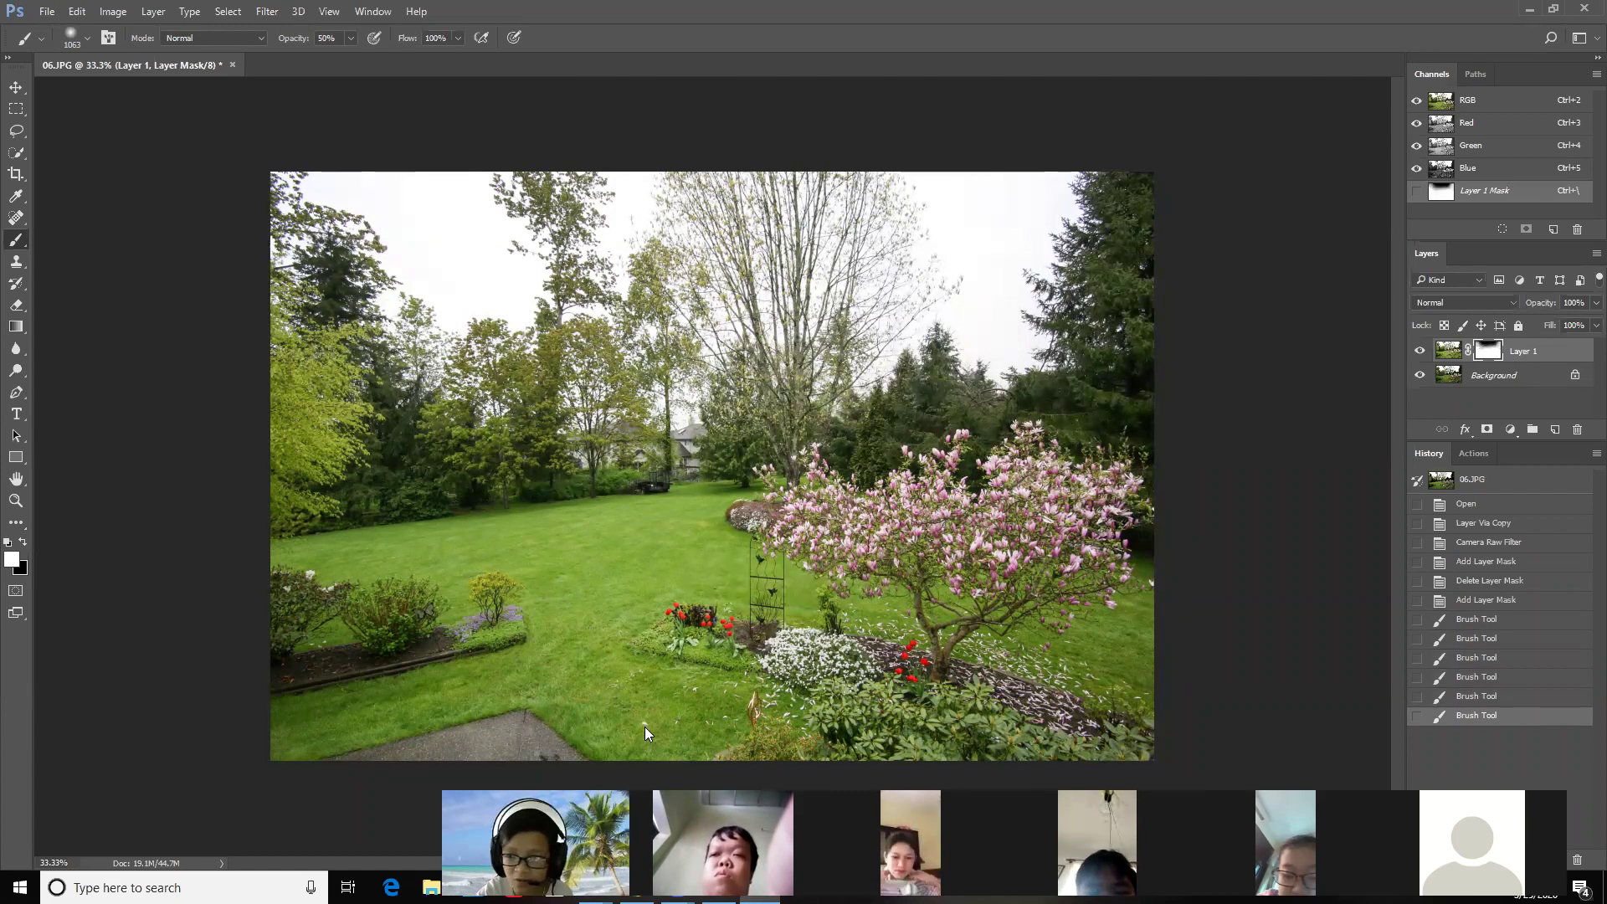
key("ctrl+z")
key("ctrl+z")
mouse_move(1134, 499)
left_mouse_down()
mouse_move(1162, 329)
mouse_move(753, 351)
mouse_move(329, 408)
mouse_move(866, 370)
mouse_move(245, 340)
left_mouse_up()
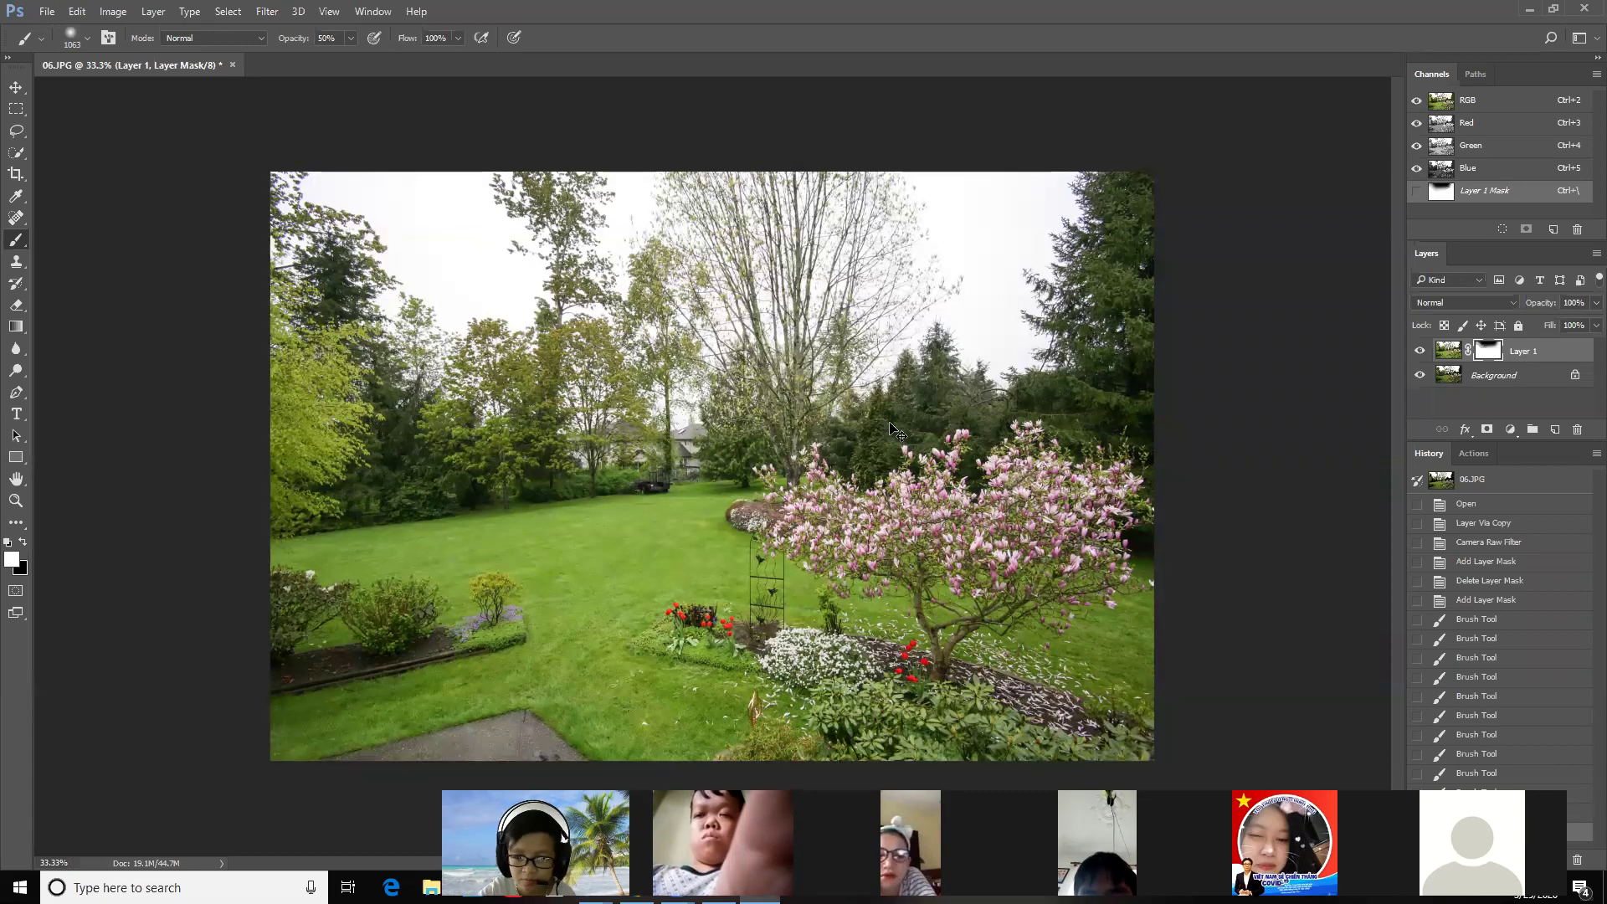
Step: Delete Layer 1 together with its mask, and switch the foreground colour to black
left_click_drag(1556, 352, 1576, 429)
key("x")
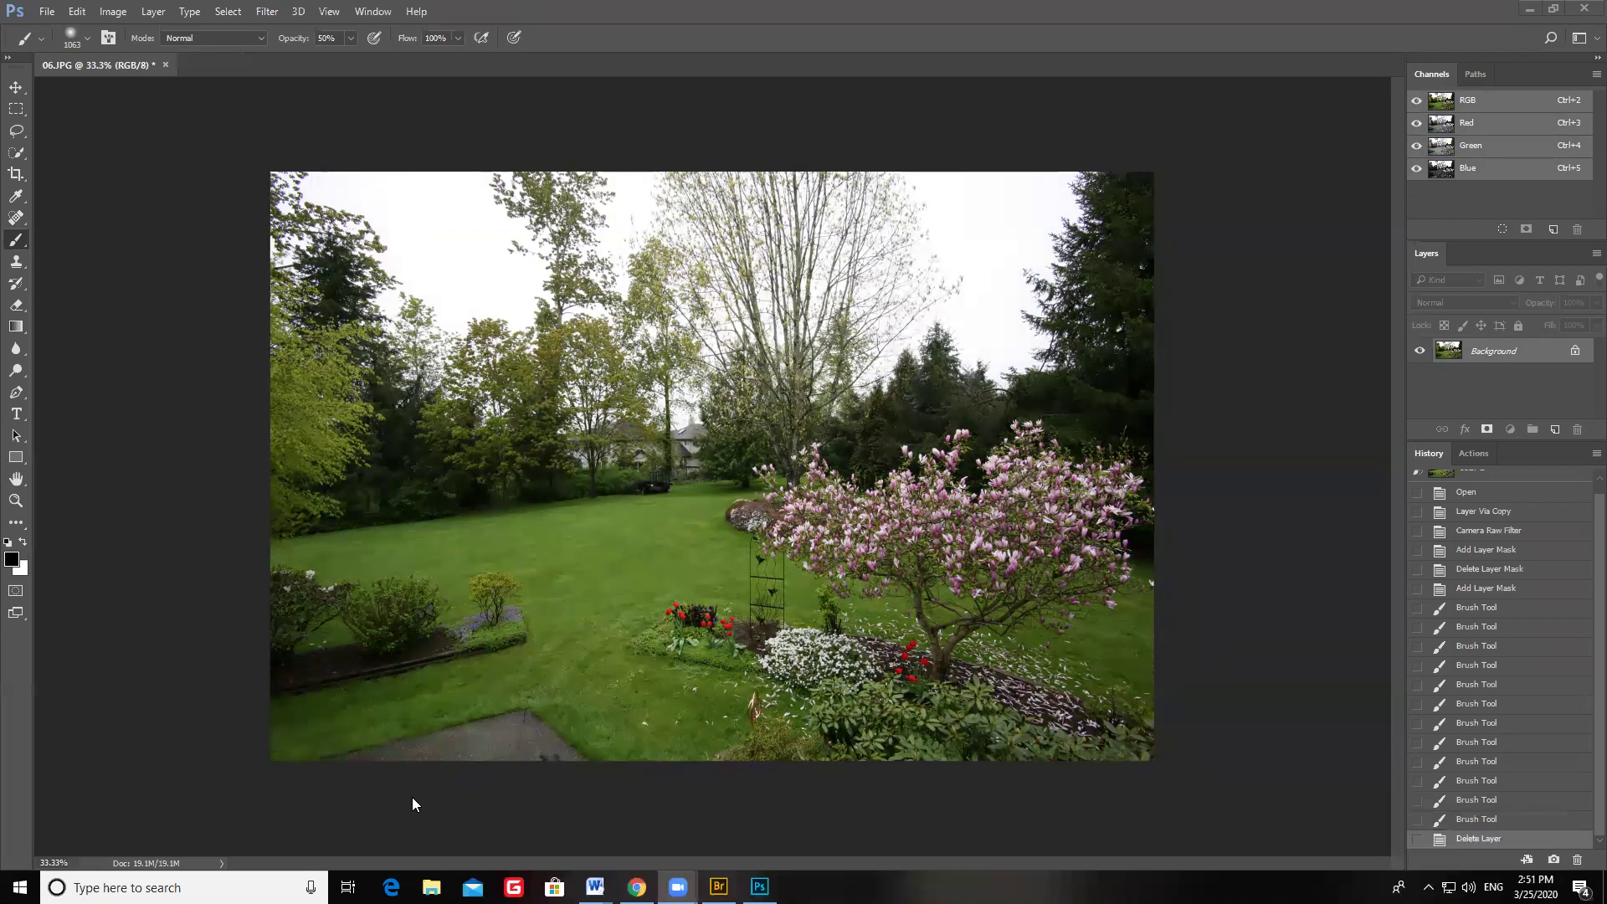
Step: Switch to Adobe Bridge and open the work folder on the DATA (F:) drive
key("alt+Tab")
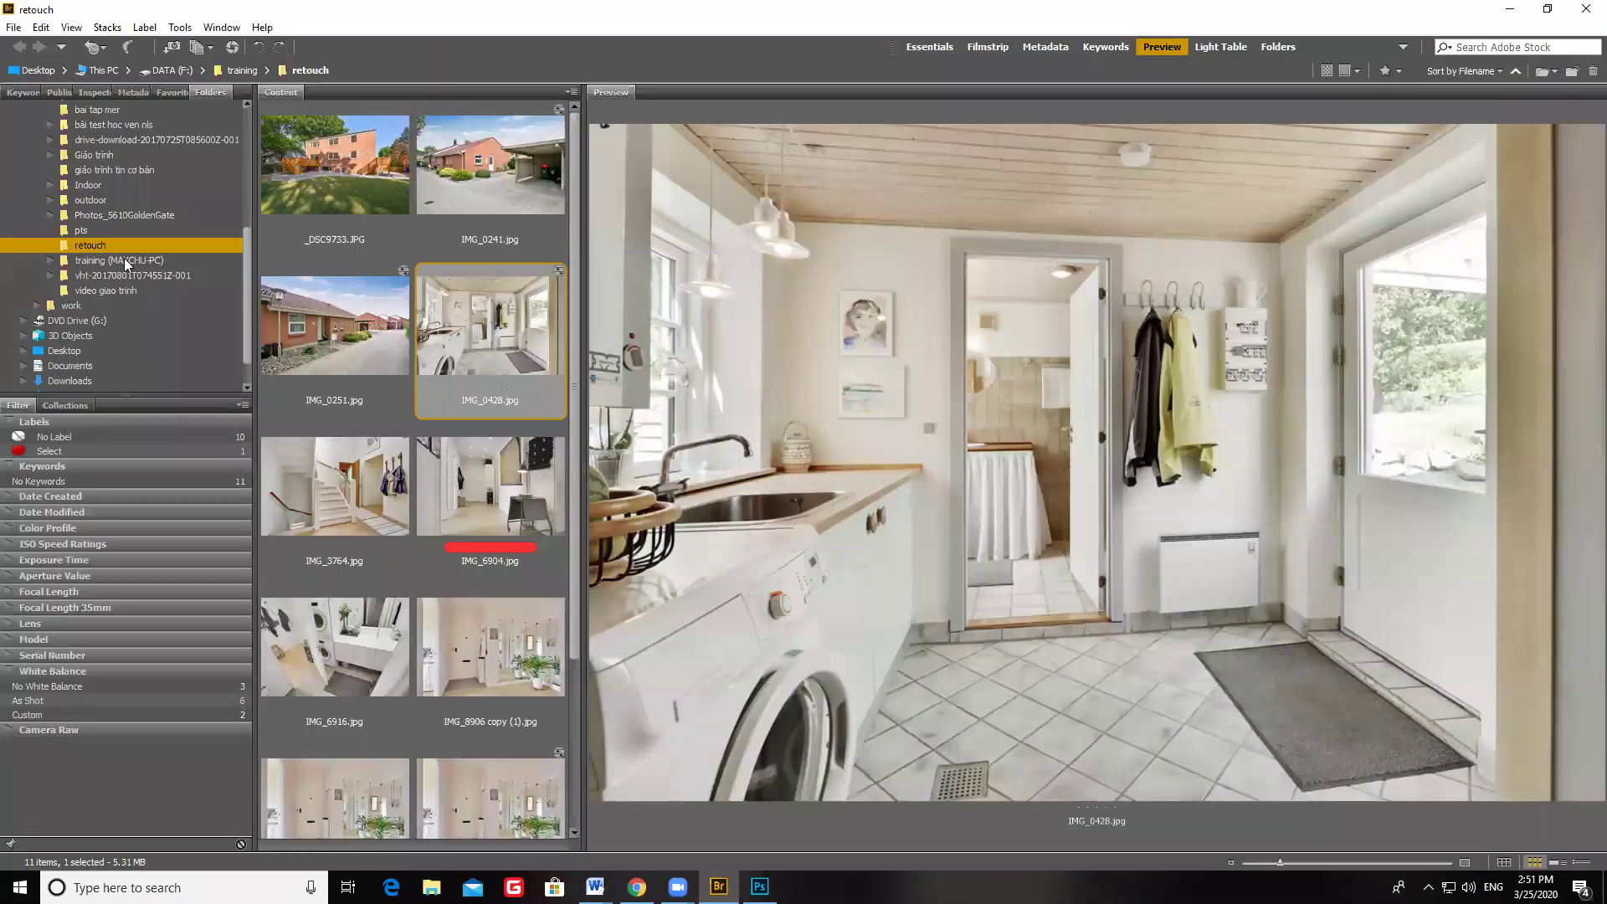
scroll(124, 258, "up", 5)
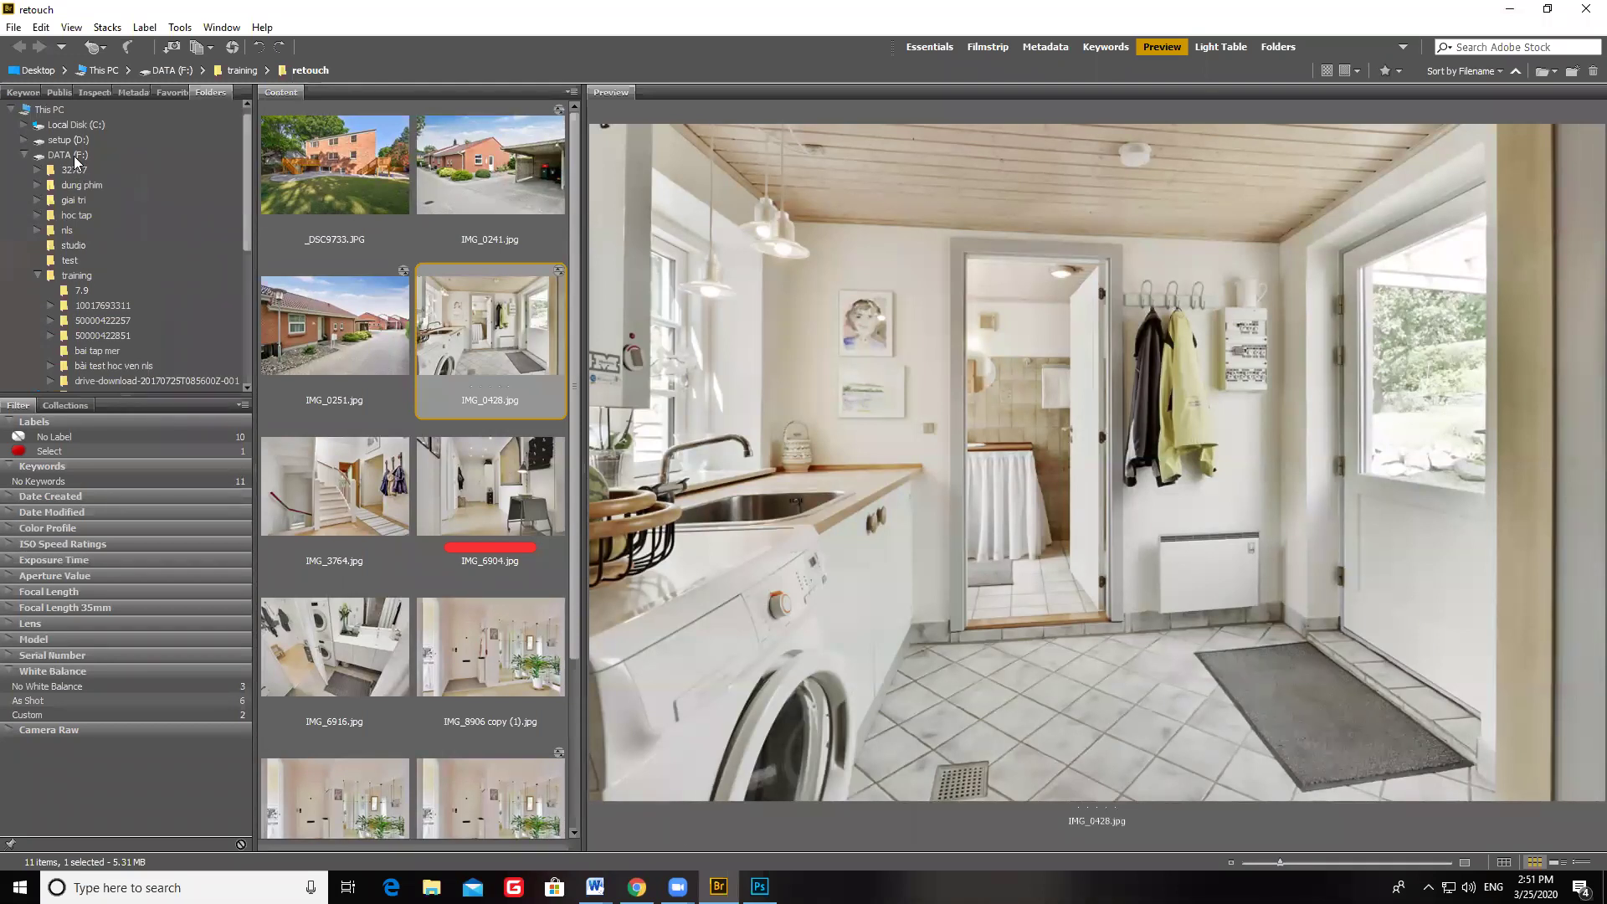
left_click(76, 159)
left_click(492, 498)
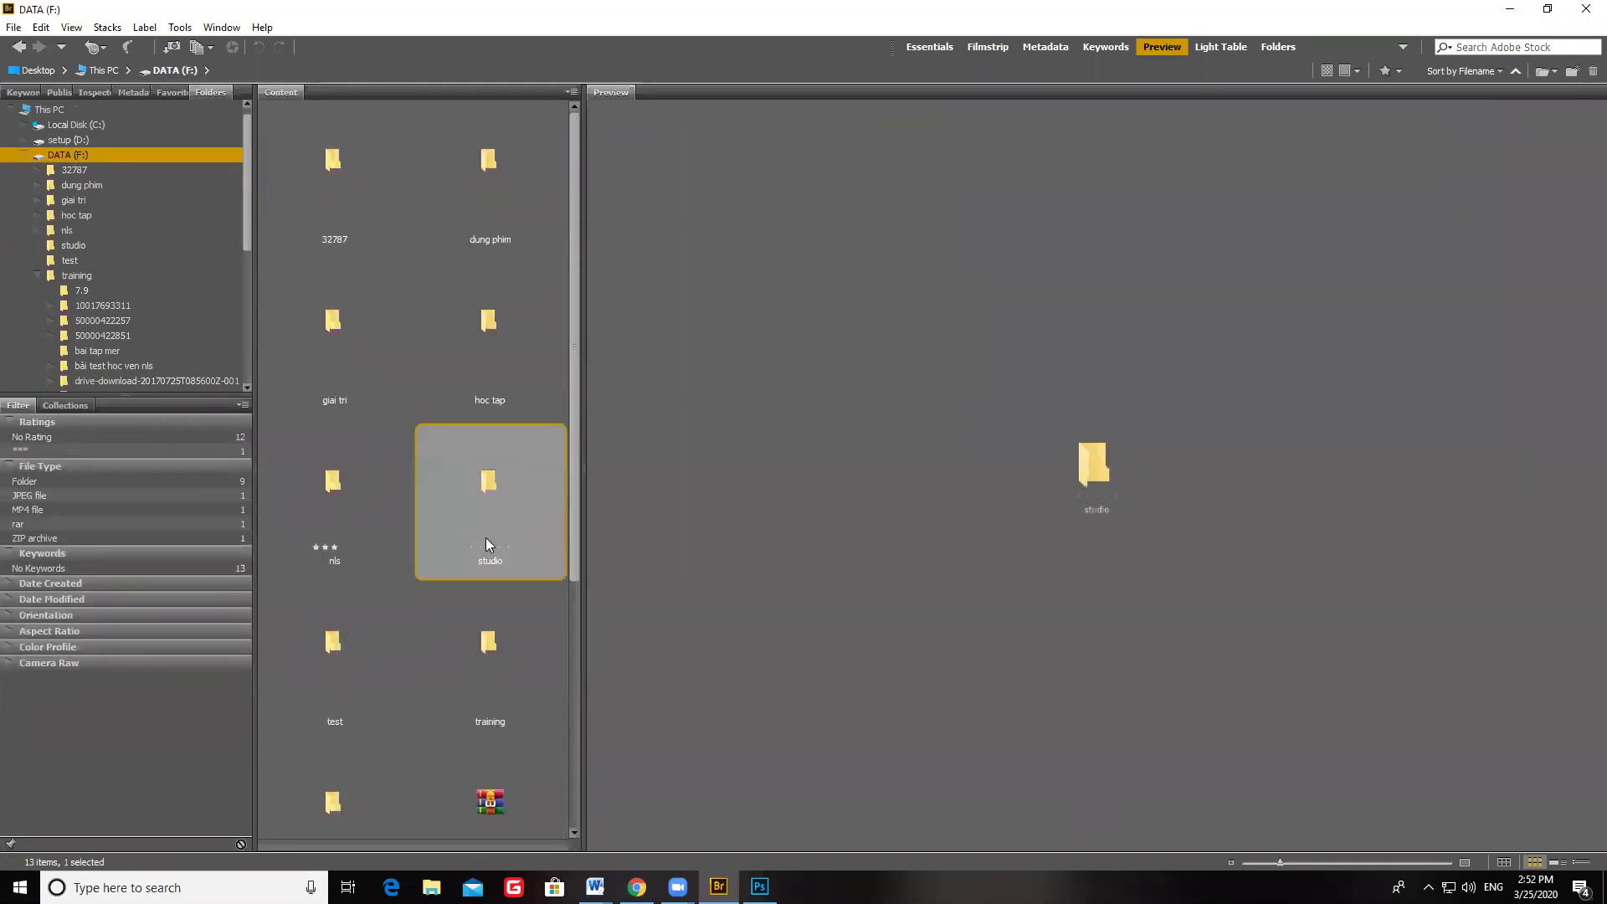
scroll(486, 537, "down", 2)
double_click(348, 640)
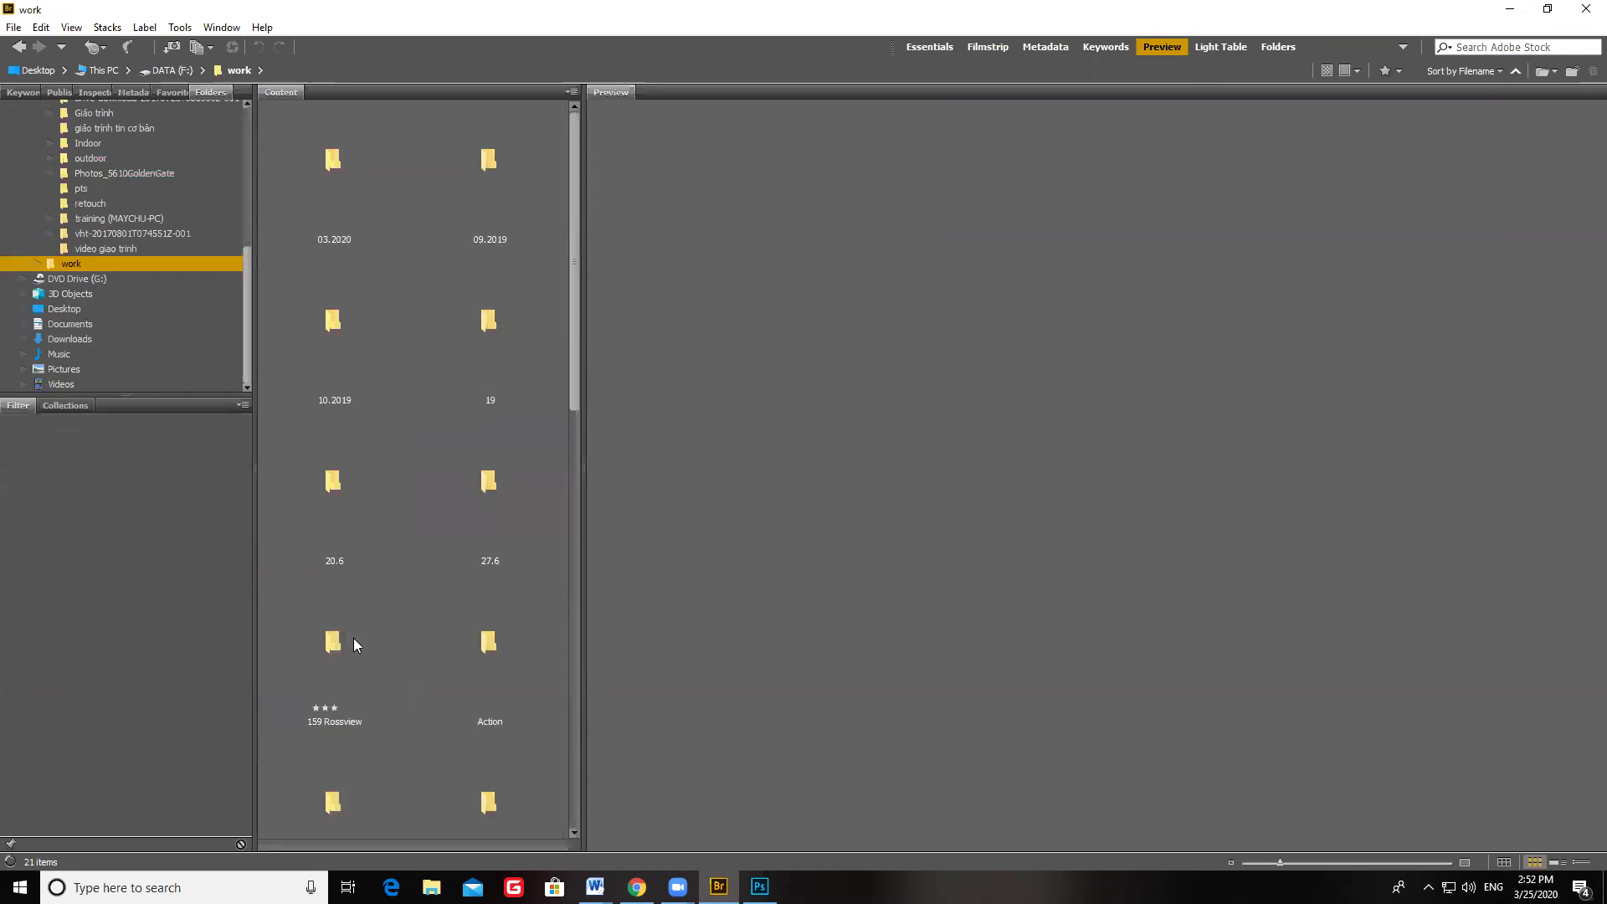
Step: Find the myyyyyy folder inside the work folder and open it
left_click(336, 533)
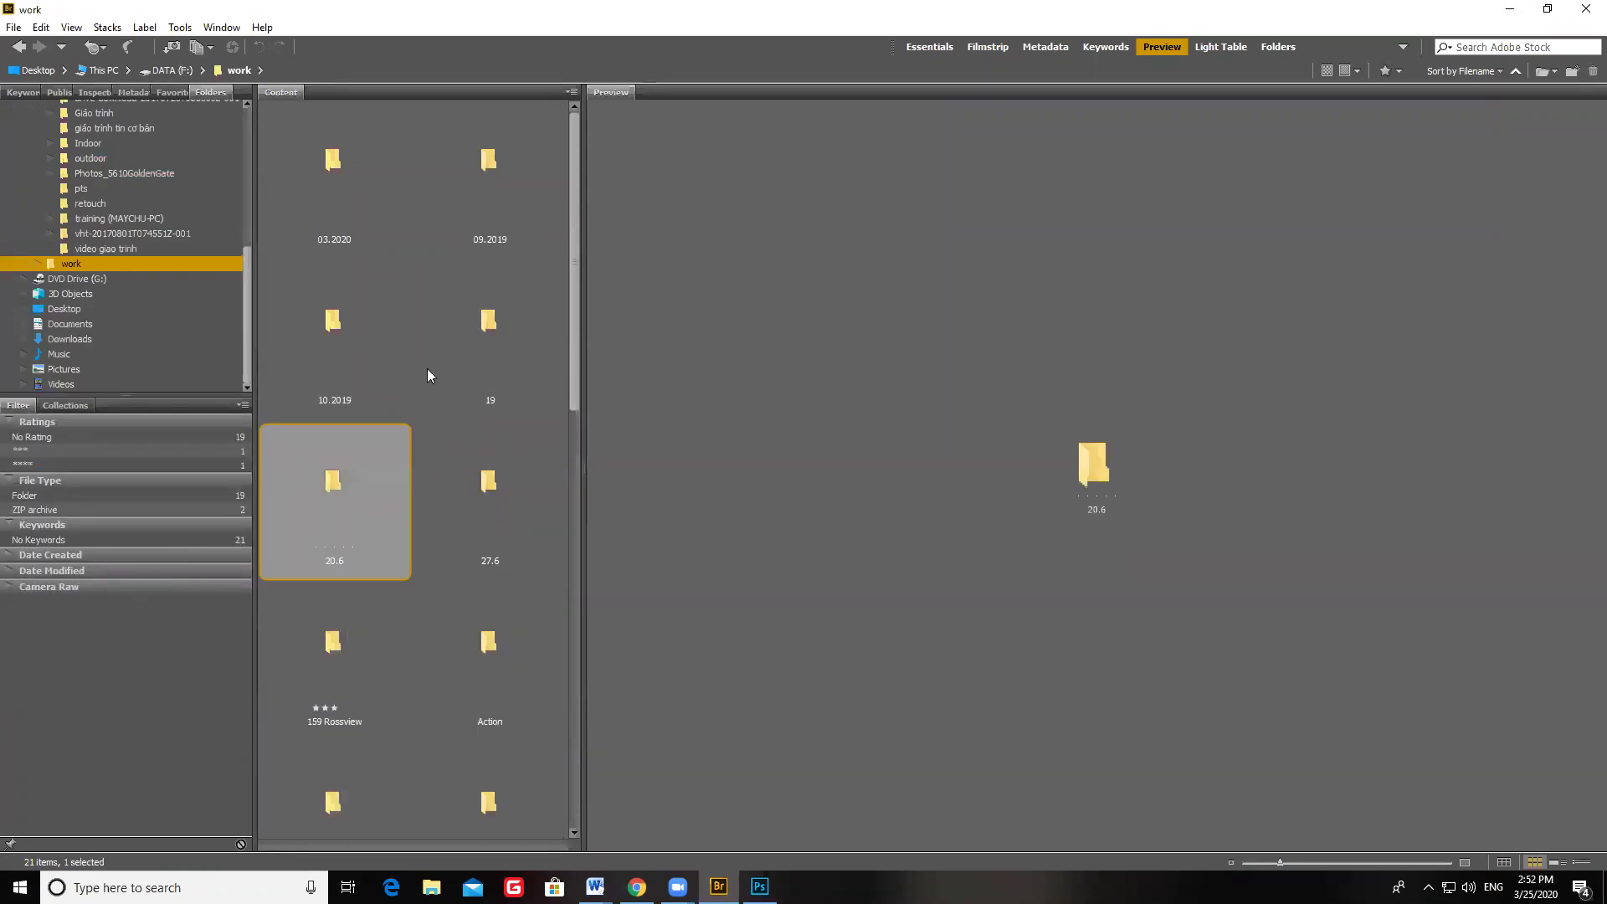
key("m")
double_click(355, 491)
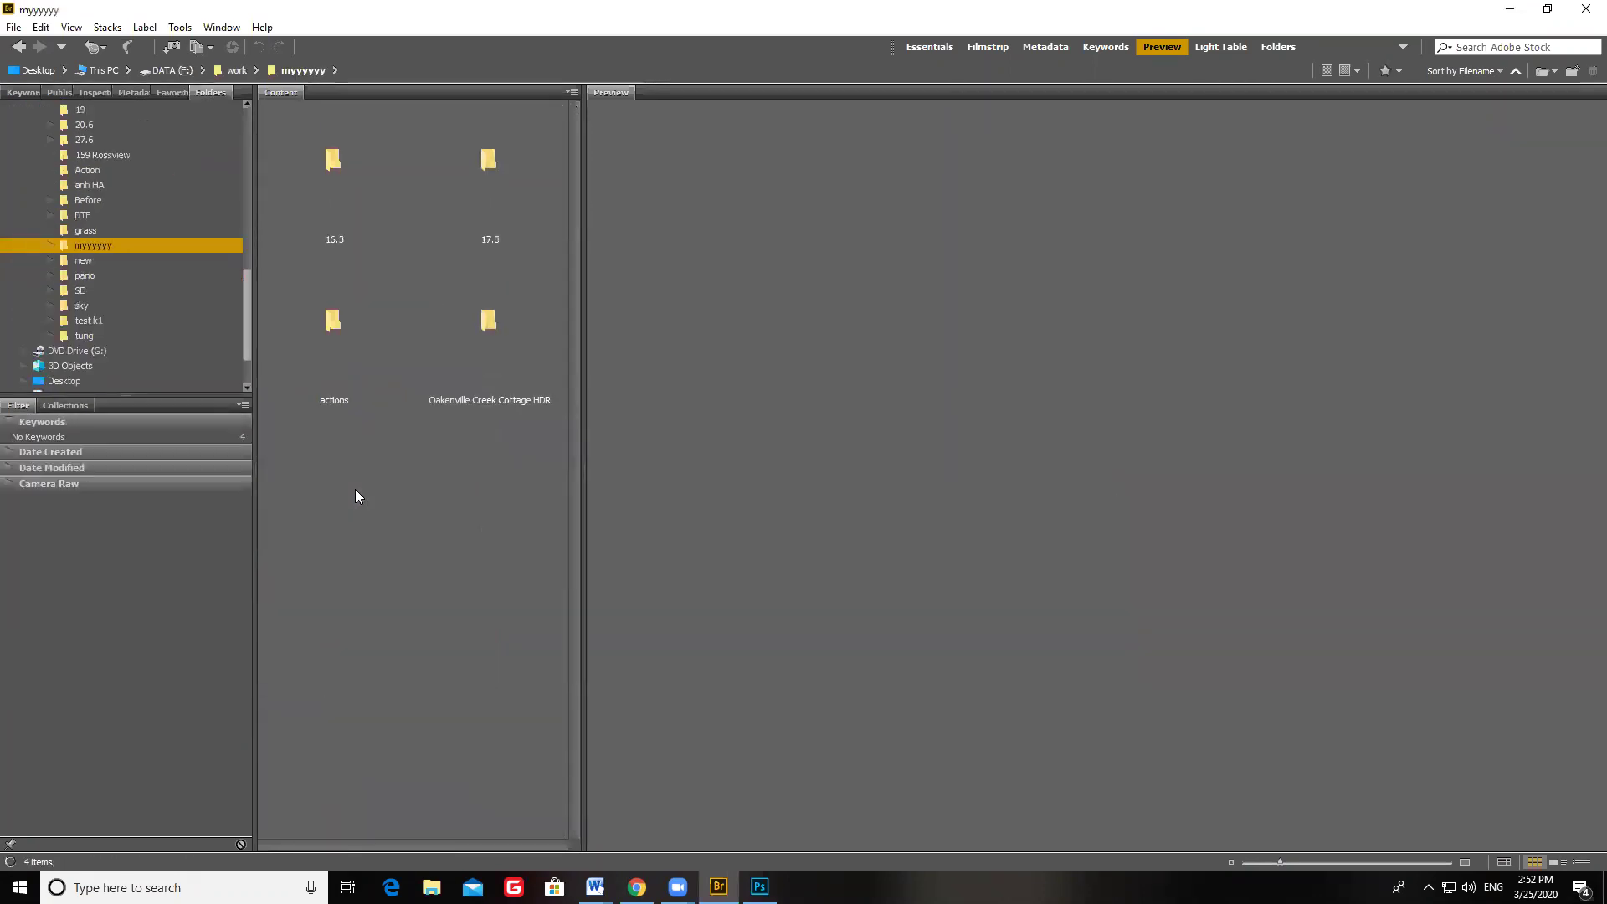
Step: Open the 17.3 folder and the first property's photo folder inside it
left_click(388, 236)
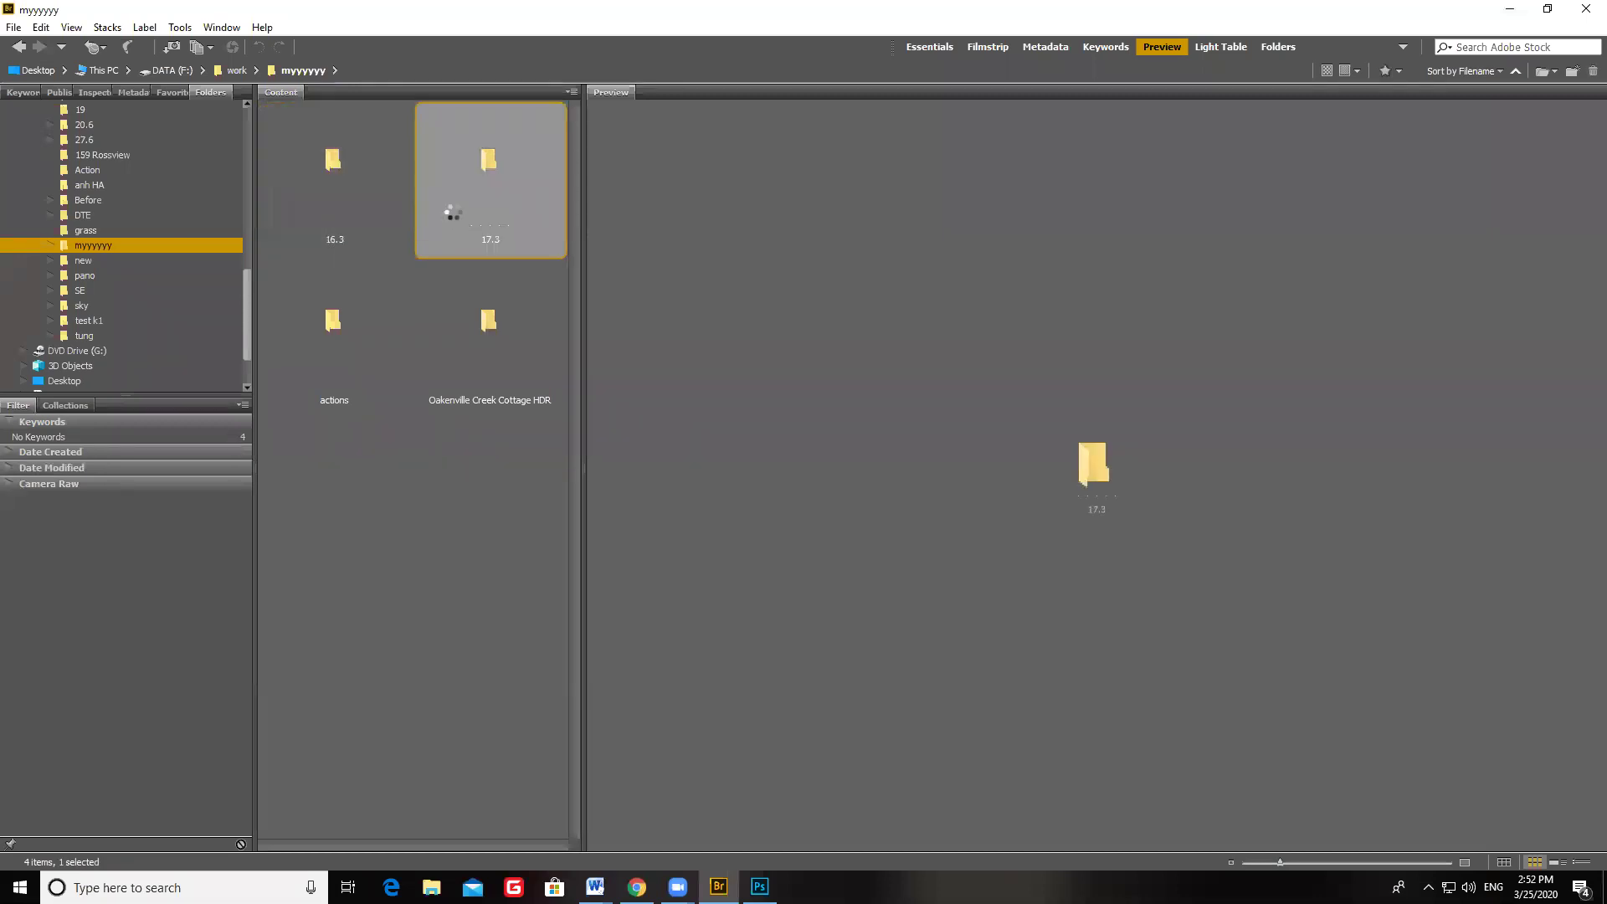
double_click(449, 209)
left_click(387, 215)
double_click(388, 216)
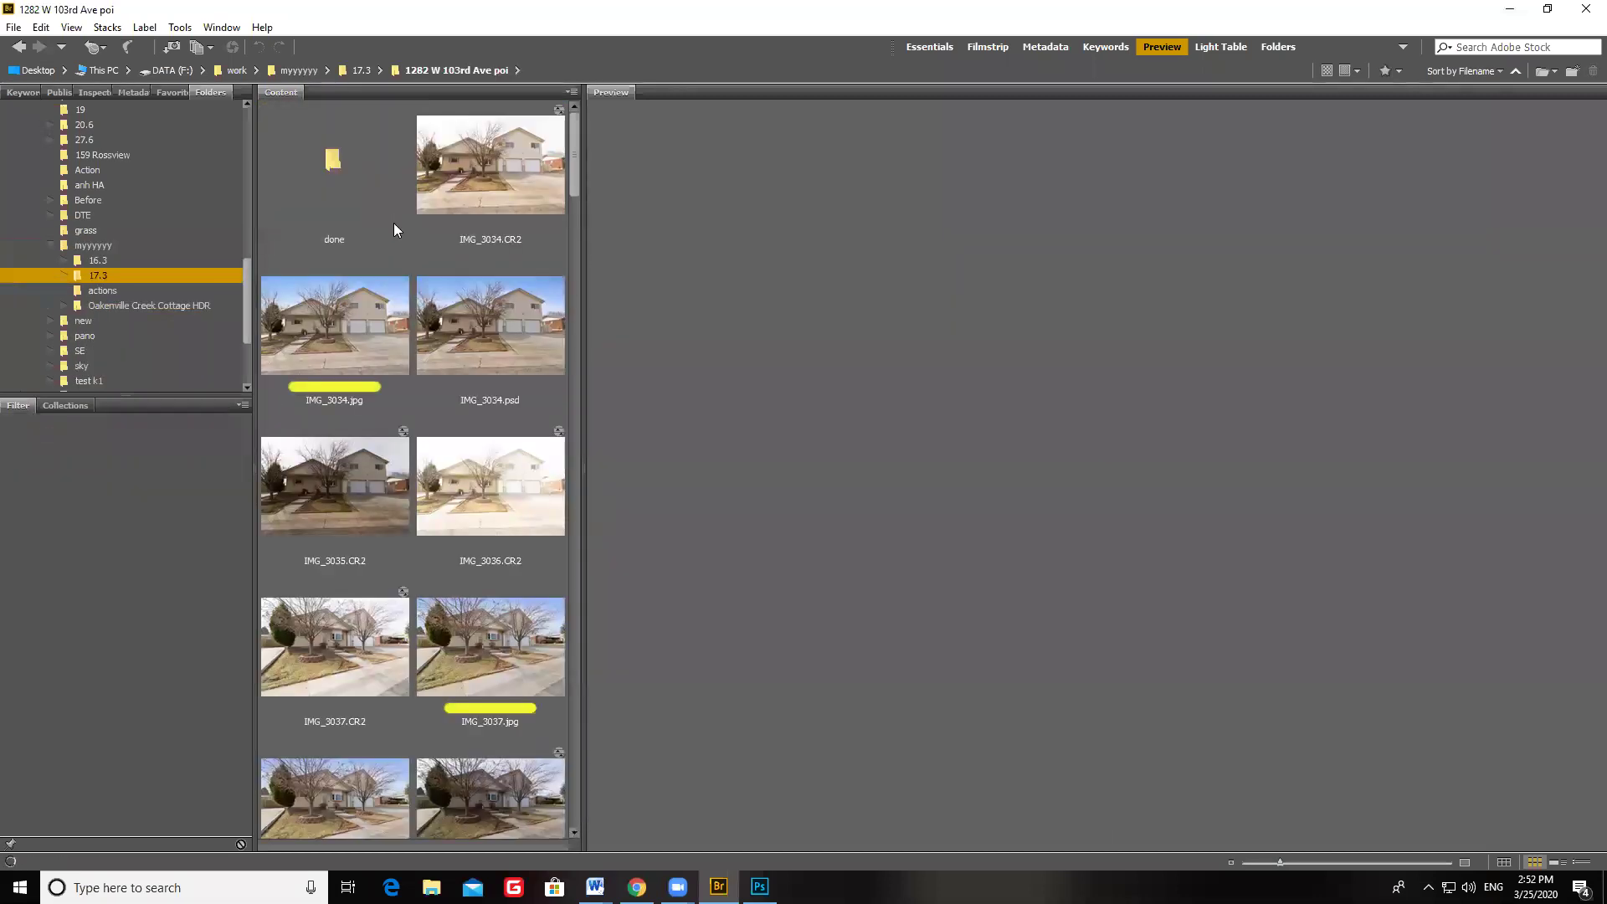
Step: Browse the folder's interior photos and preview the empty living-room shots IMG_3071.CR2 and IMG_3069.jpg
scroll(494, 444, "down", 5)
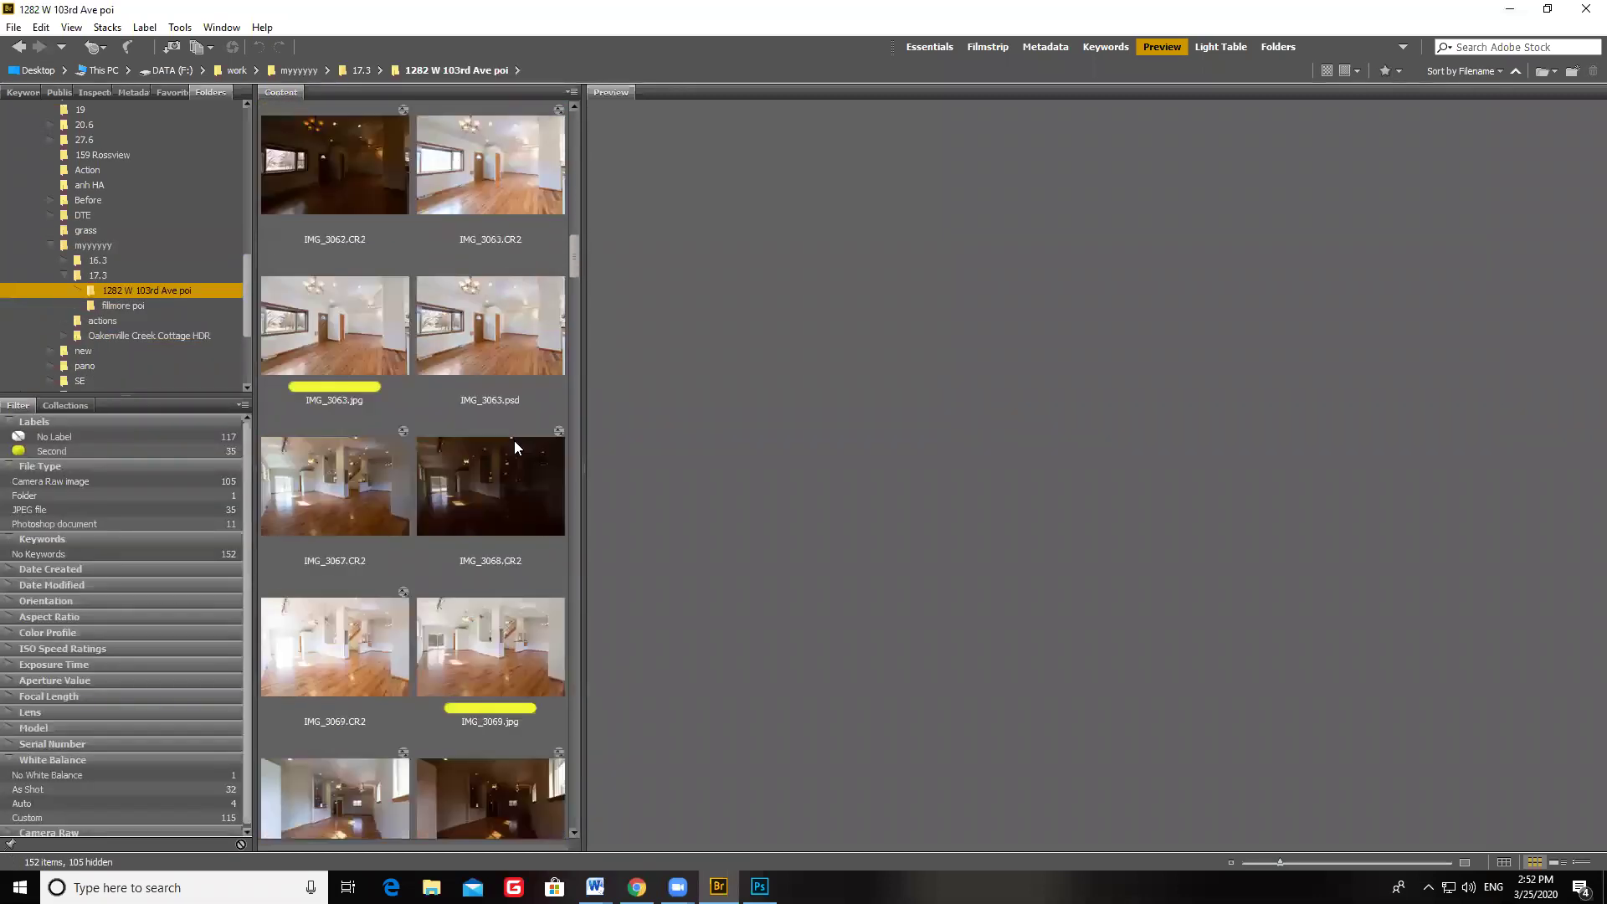
scroll(460, 597, "up", 2)
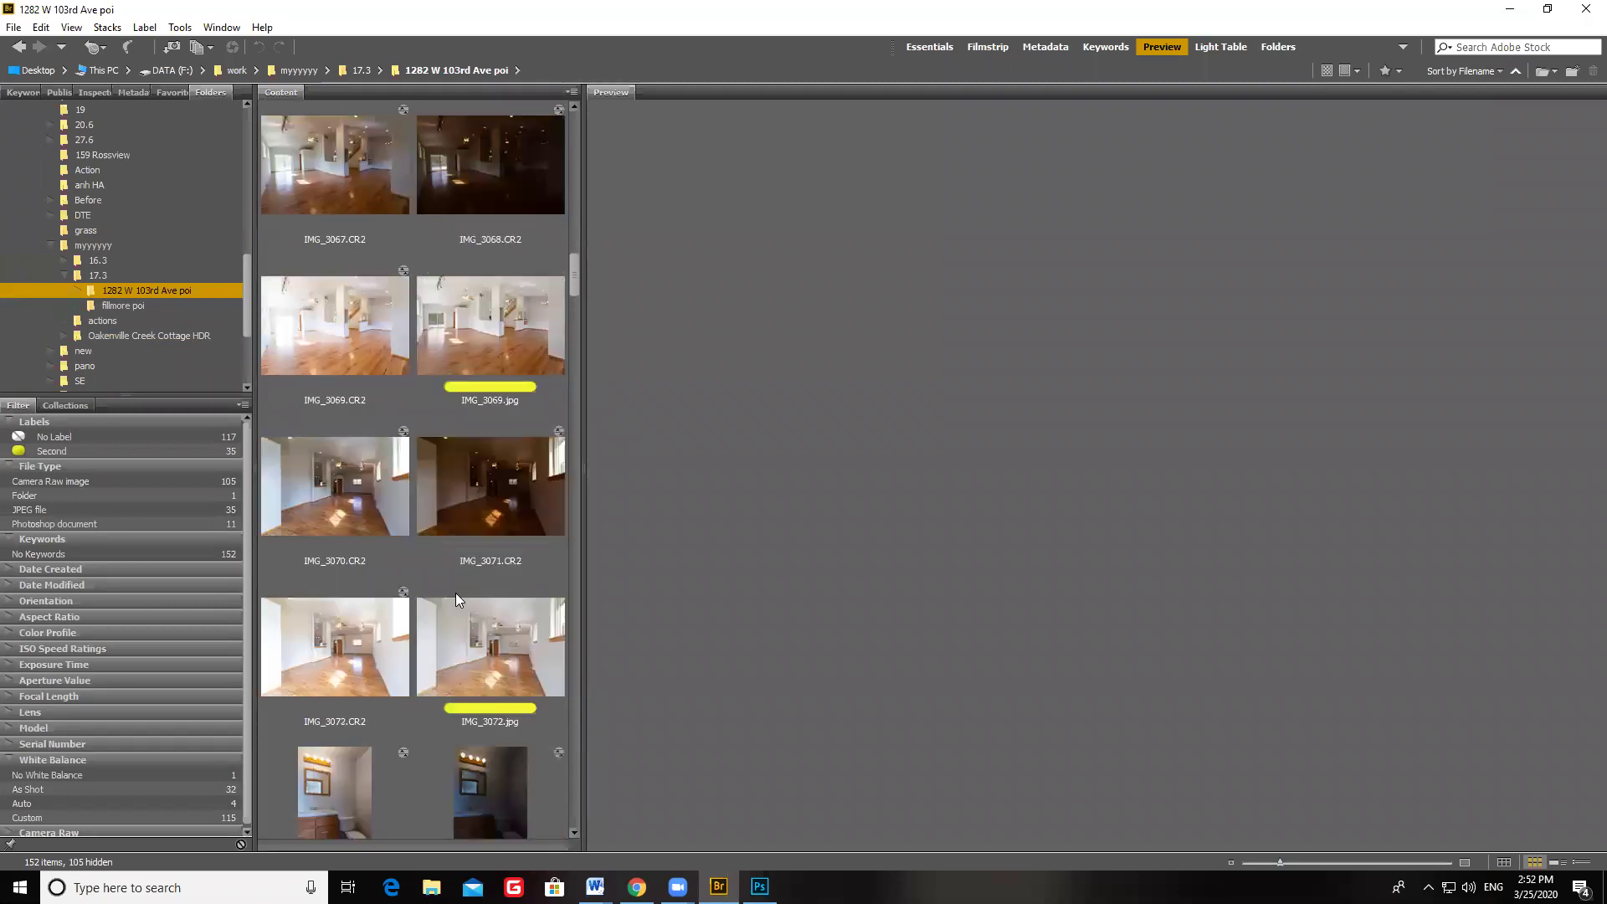
scroll(455, 592, "down", 2)
left_click(502, 338)
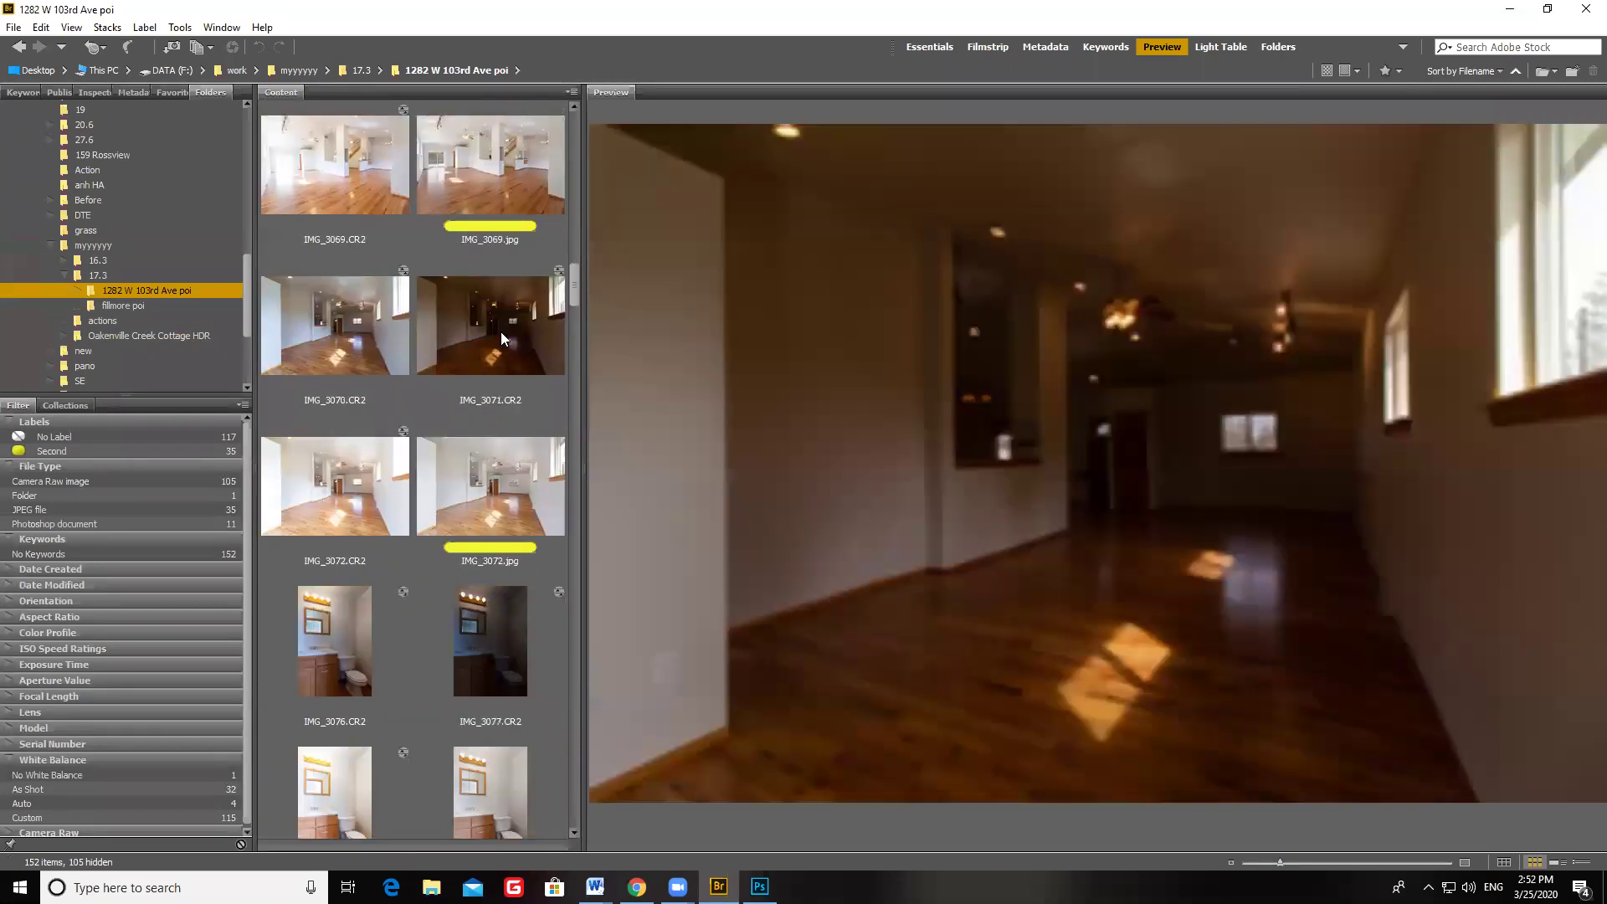
key("Up")
key("Down")
key("Up")
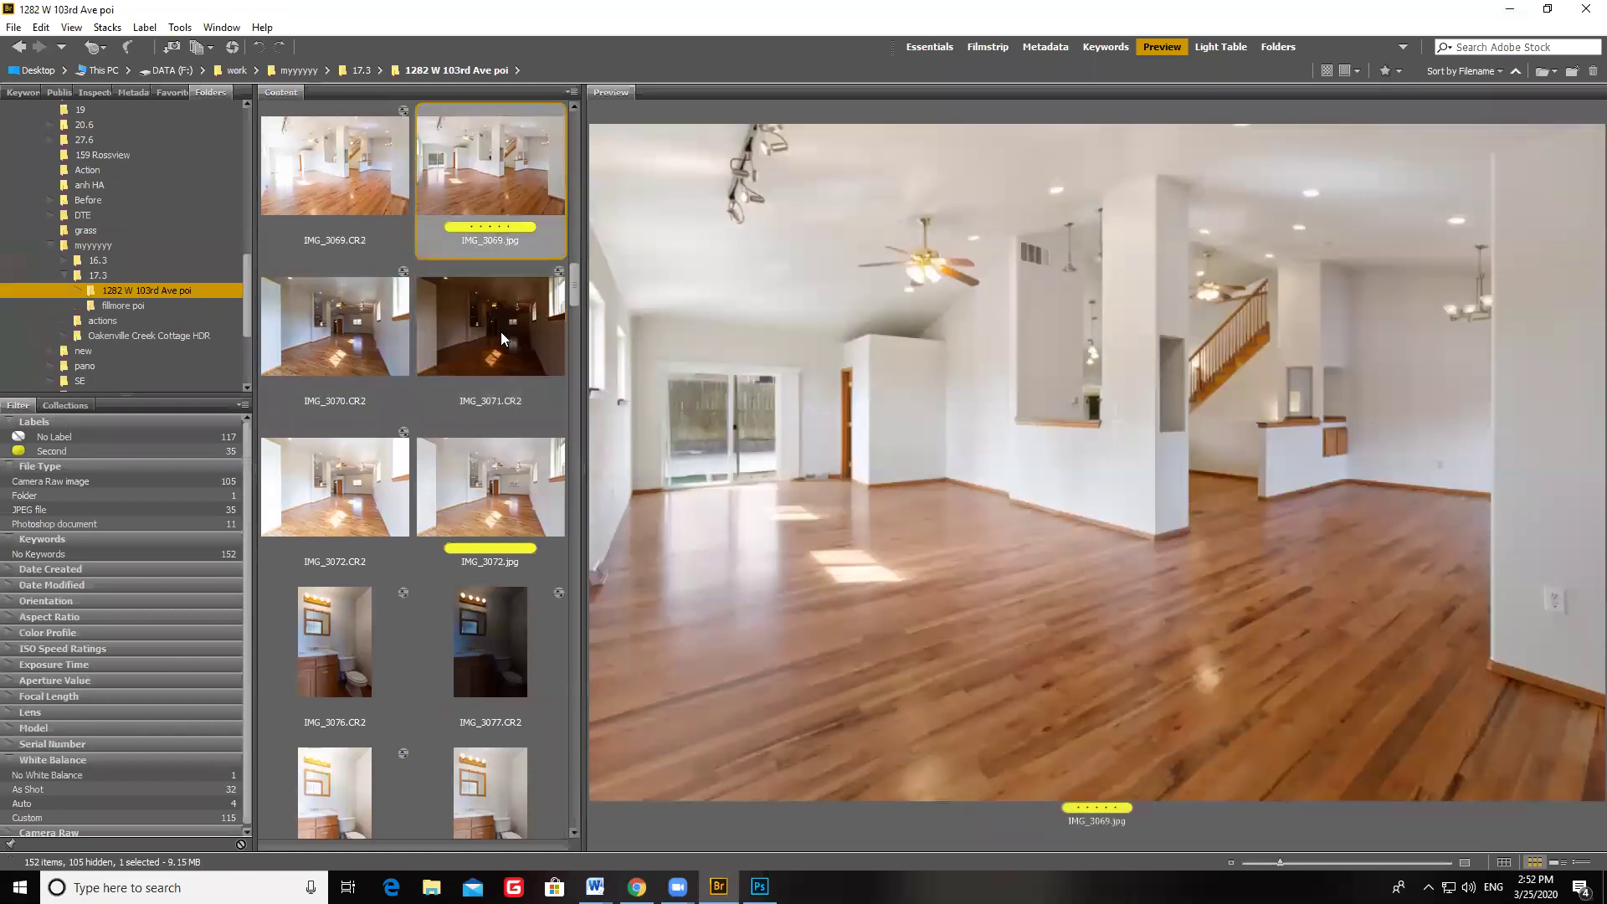
Step: Compare the brighter and darker kitchen exposures IMG_3082.CR2 and IMG_3083.CR2 by alternating their previews
scroll(540, 624, "down", 5)
left_click(493, 529)
key("Left")
key("Right")
key("Left")
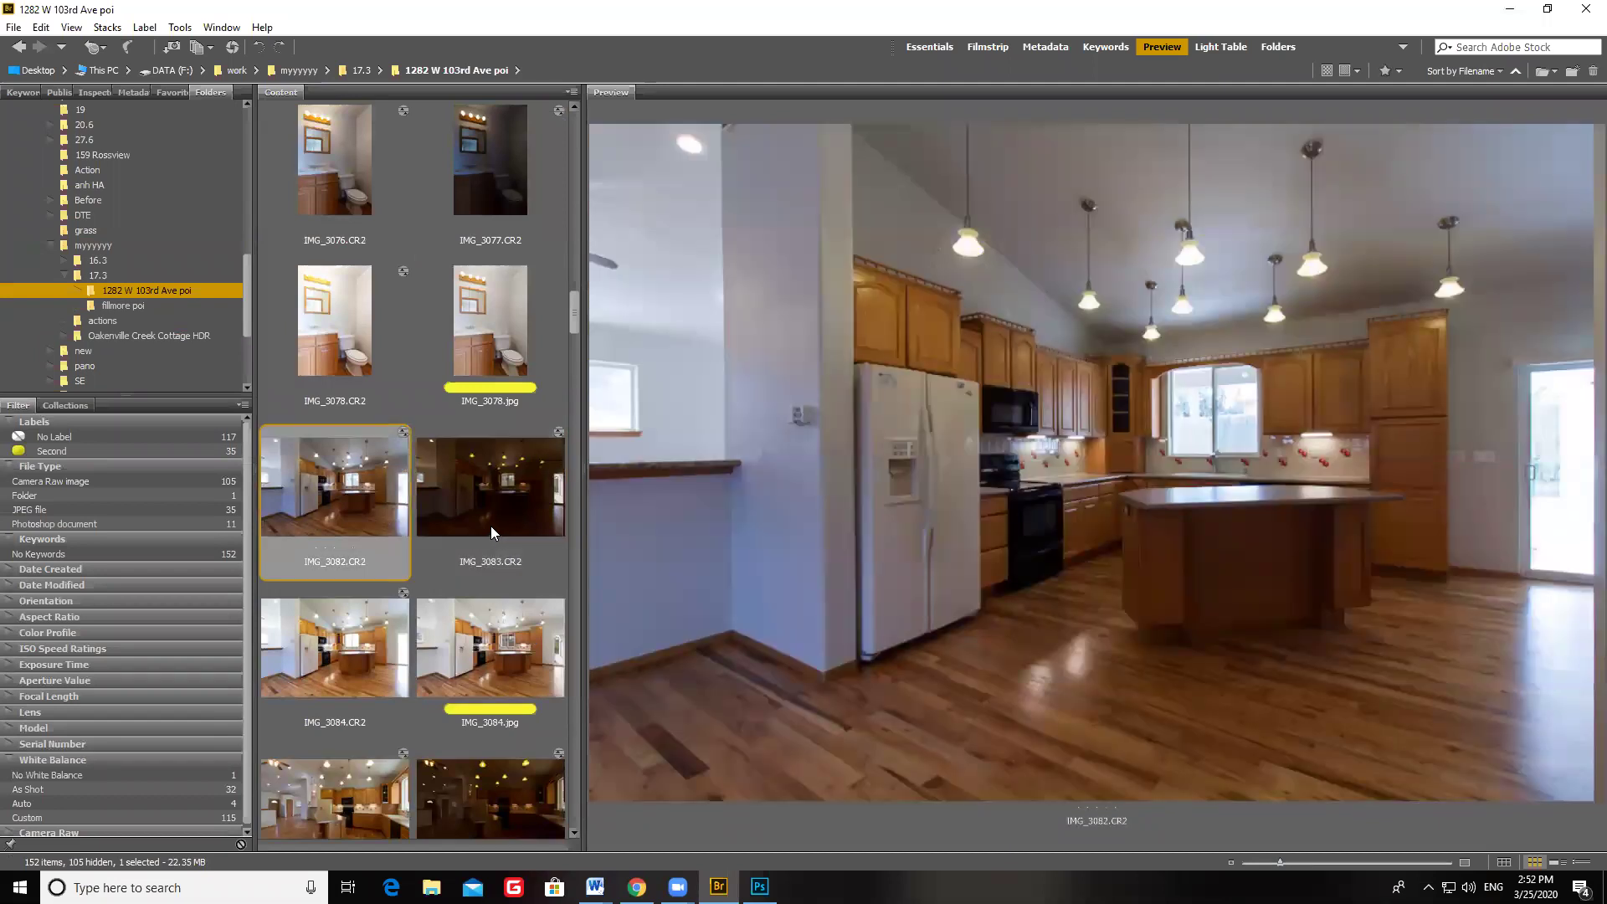
key("Right")
key("Left")
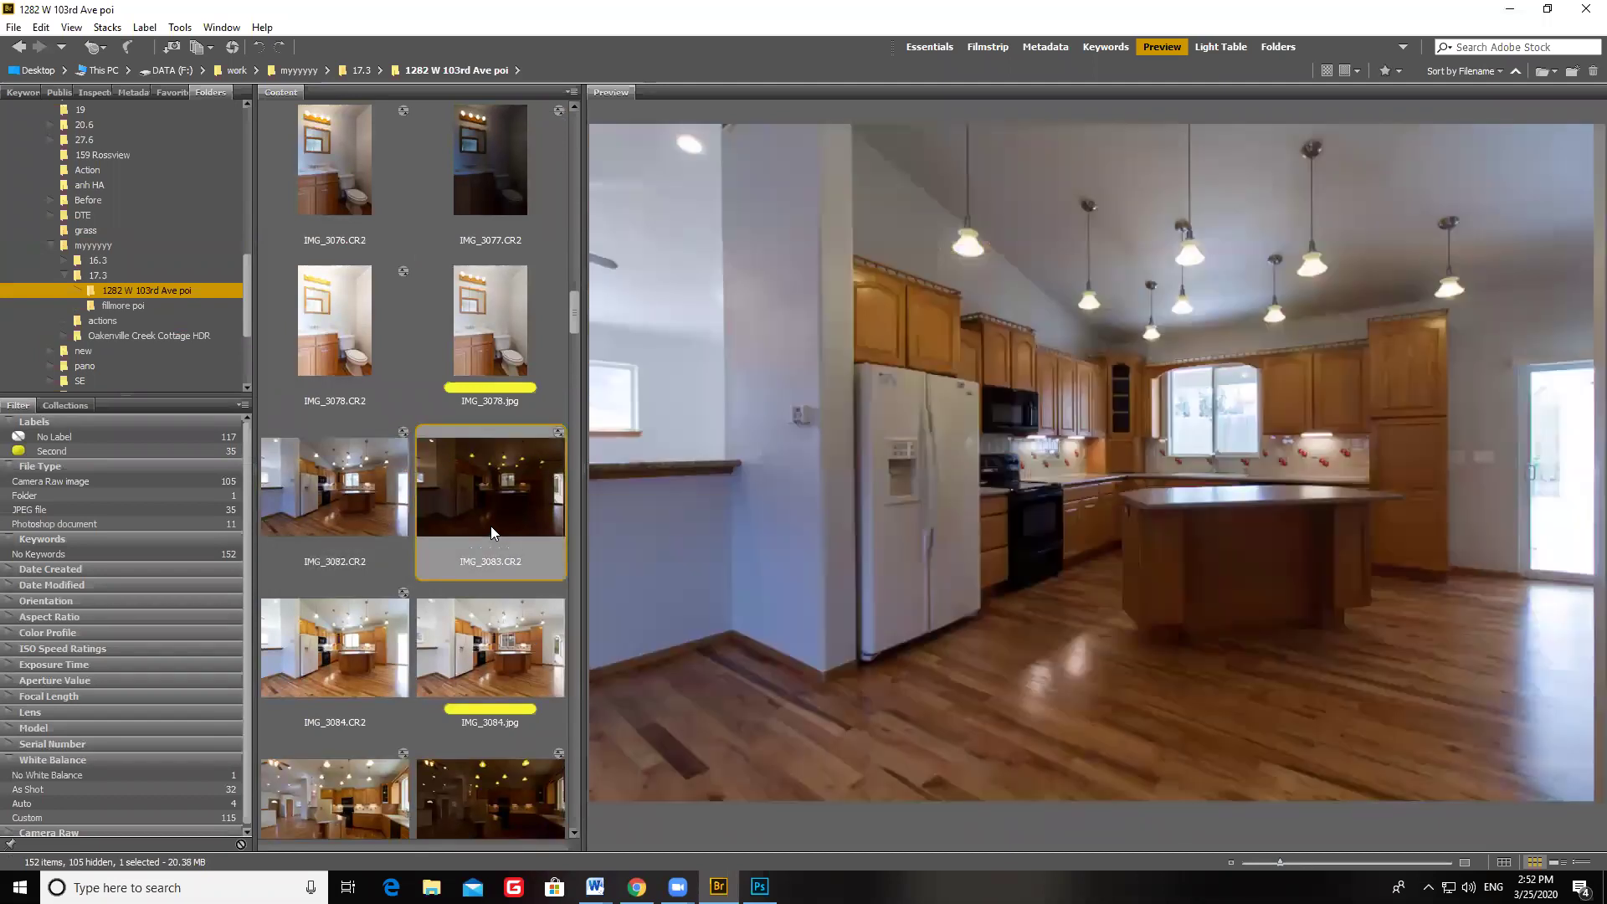
key("Right")
key("Left")
key("Right")
key("Left")
key("Right")
key("Left")
scroll(510, 602, "down", 3)
Step: Compare the kitchen exposures IMG_3088.CR2 and IMG_3089.CR2 and open both together in Camera Raw
left_click(480, 647)
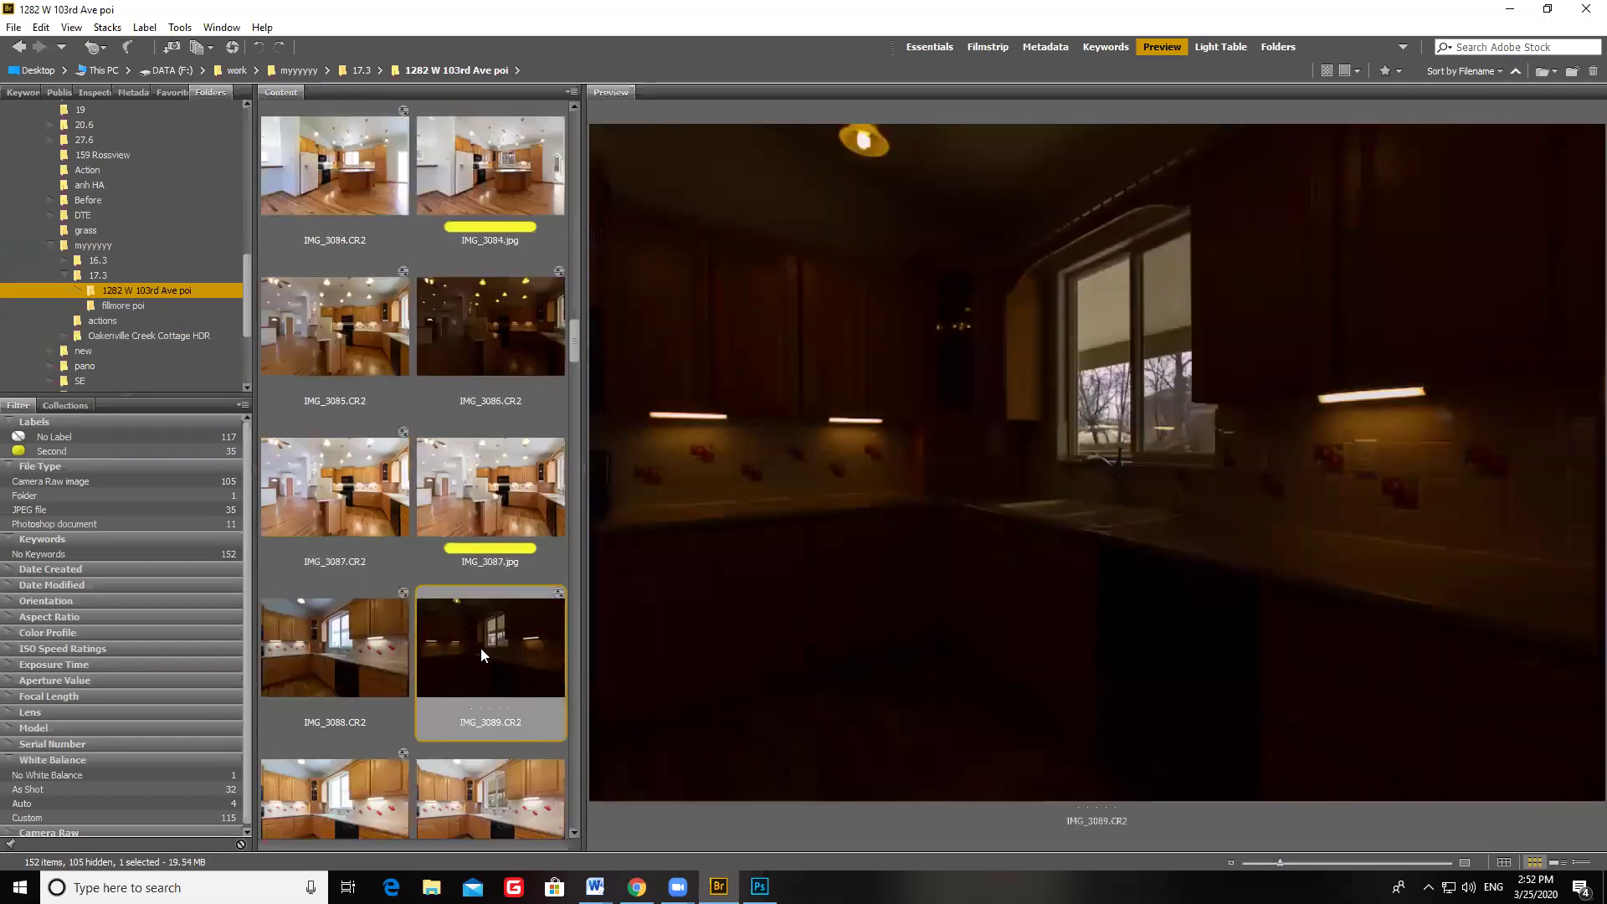
key("Left")
key("Right")
key("Left")
key("Right")
key("Left")
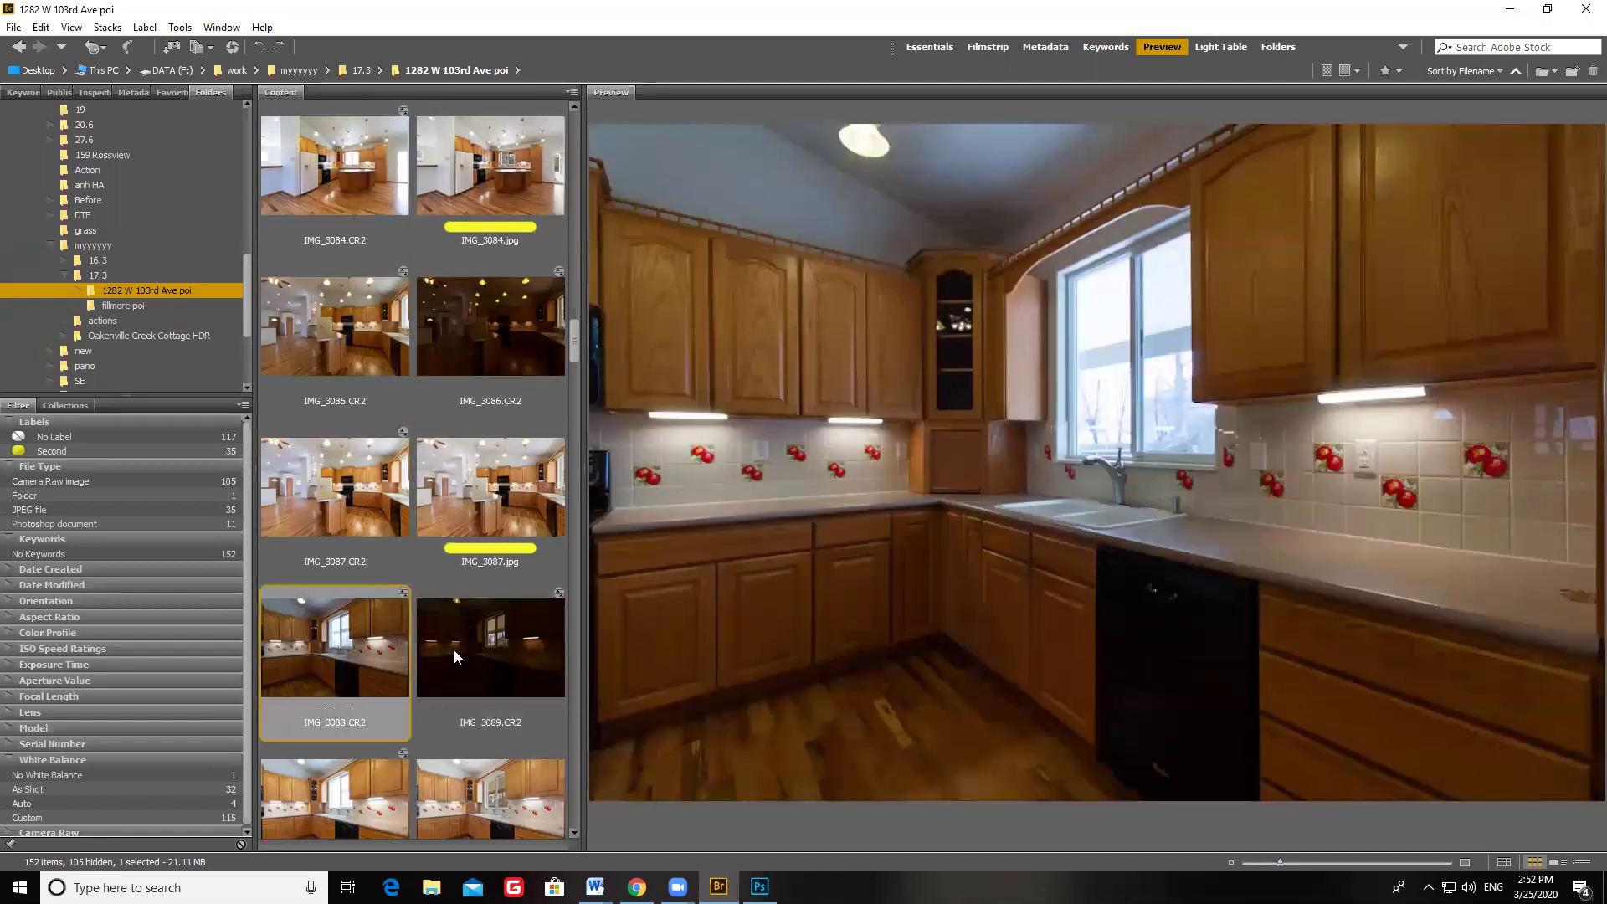
left_click(456, 649, "ctrl")
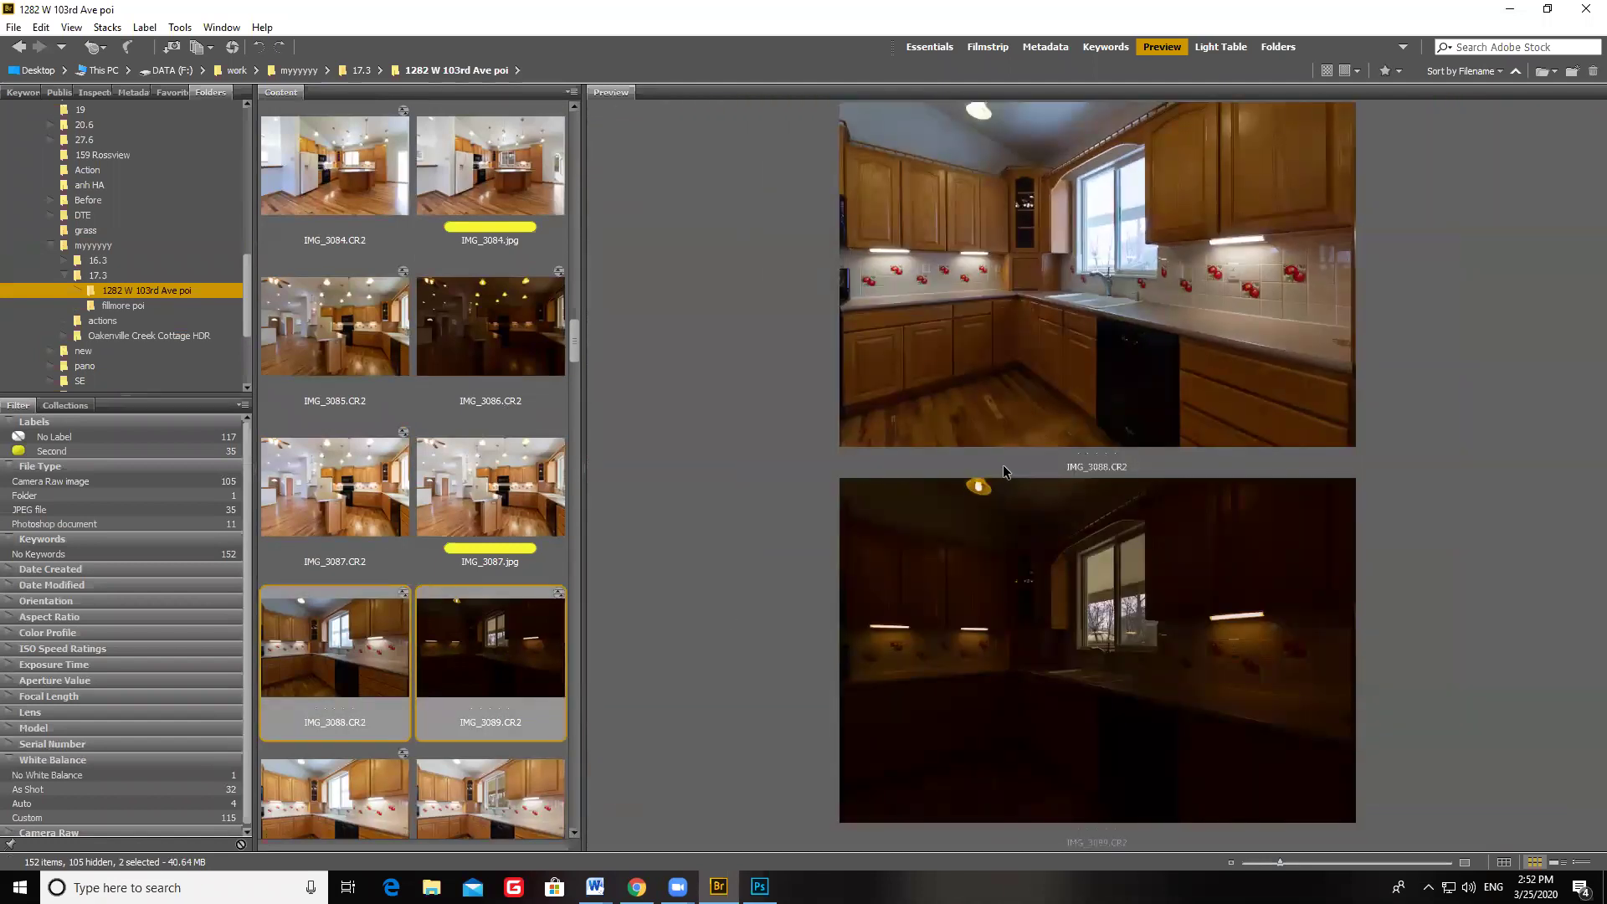
key("ctrl+r")
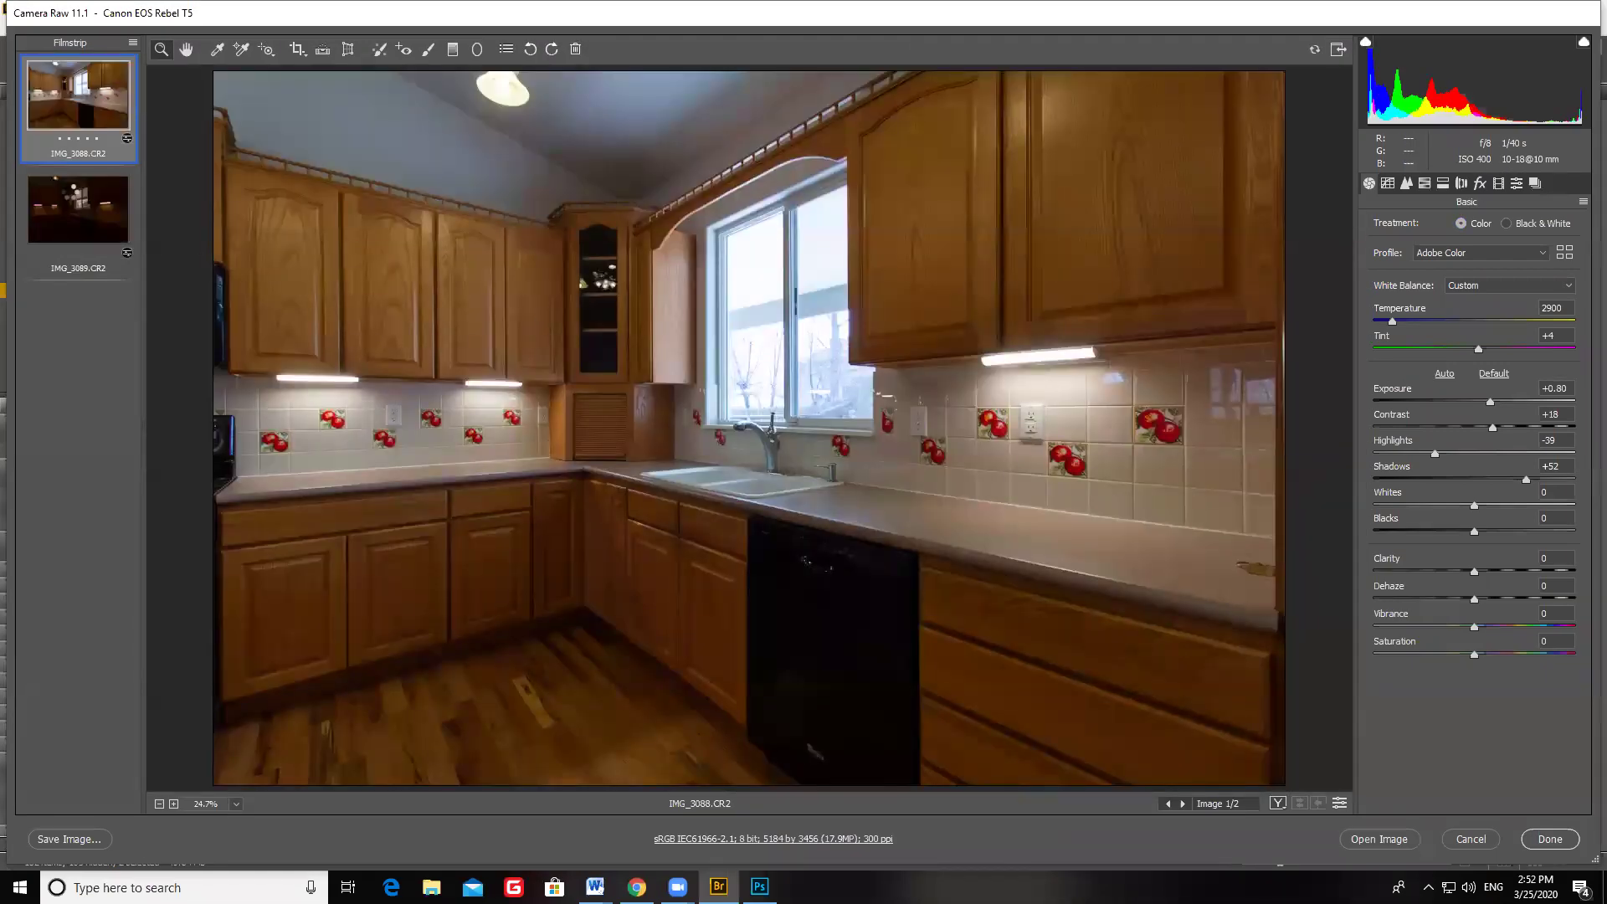
Step: Compare the window view in the bright IMG_3088.CR2 and the dark IMG_3089.CR2 by alternating between them
left_click(78, 210)
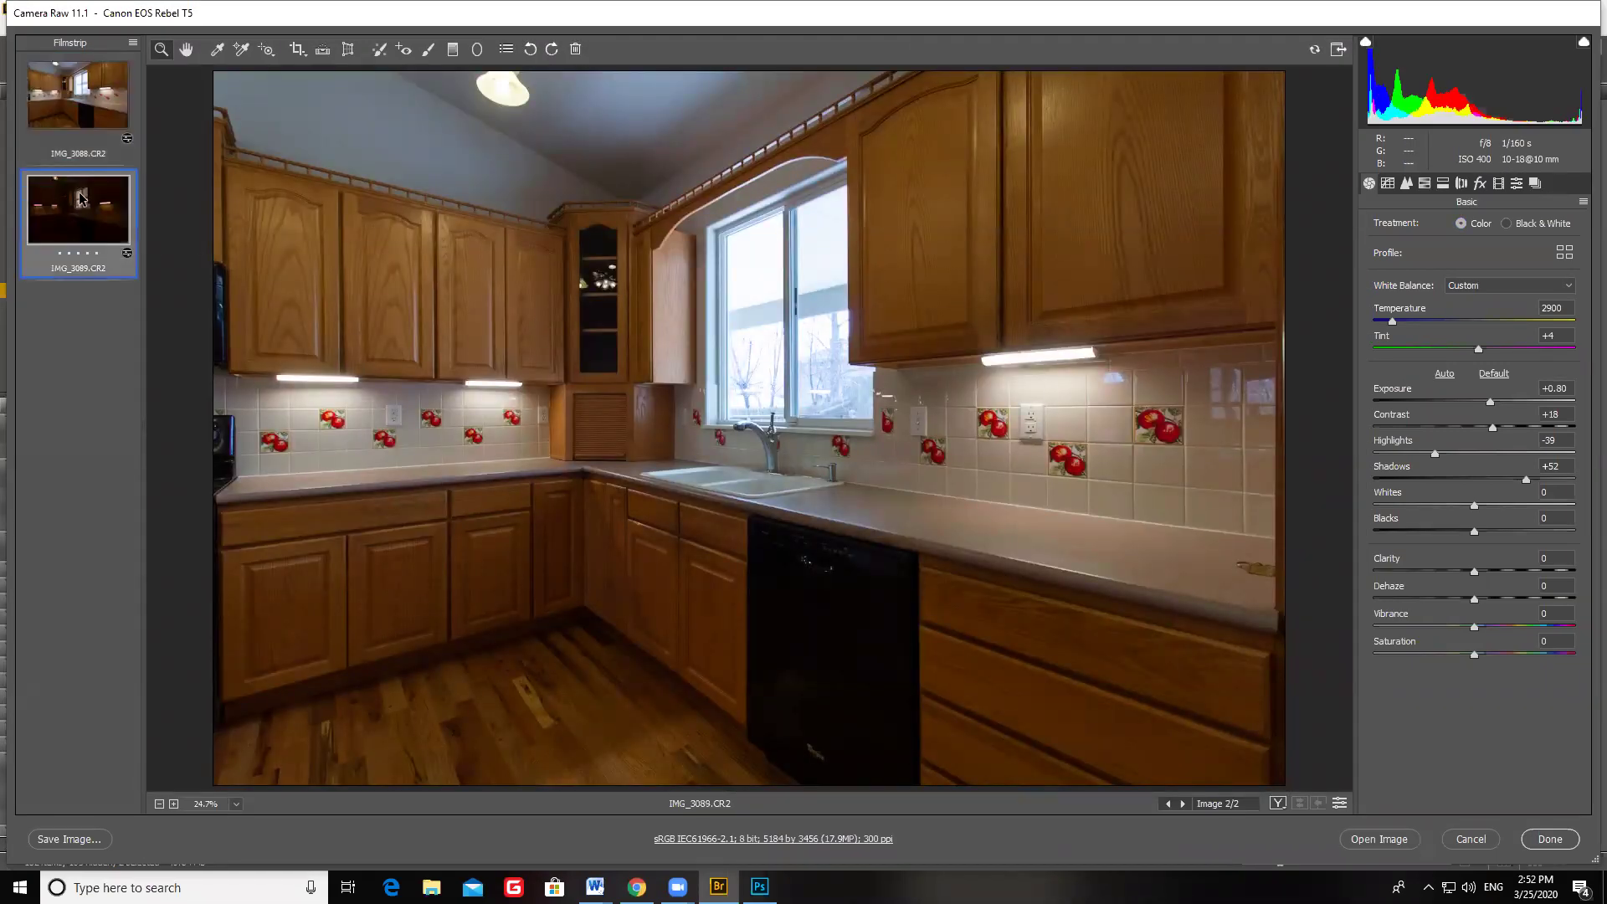
key("Up")
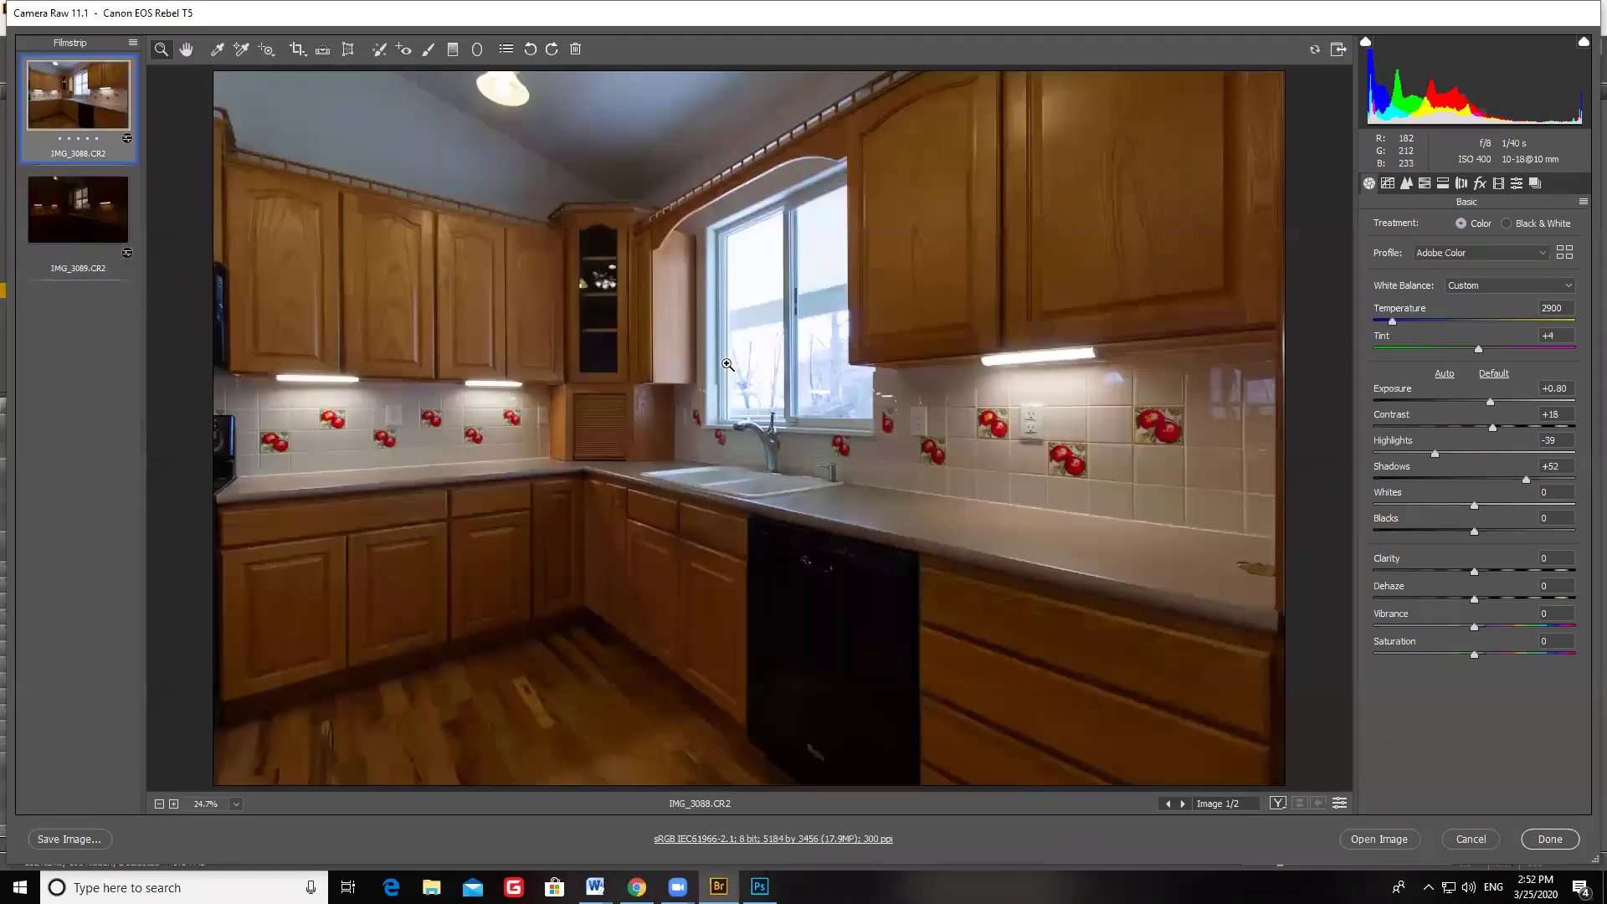
key("Down")
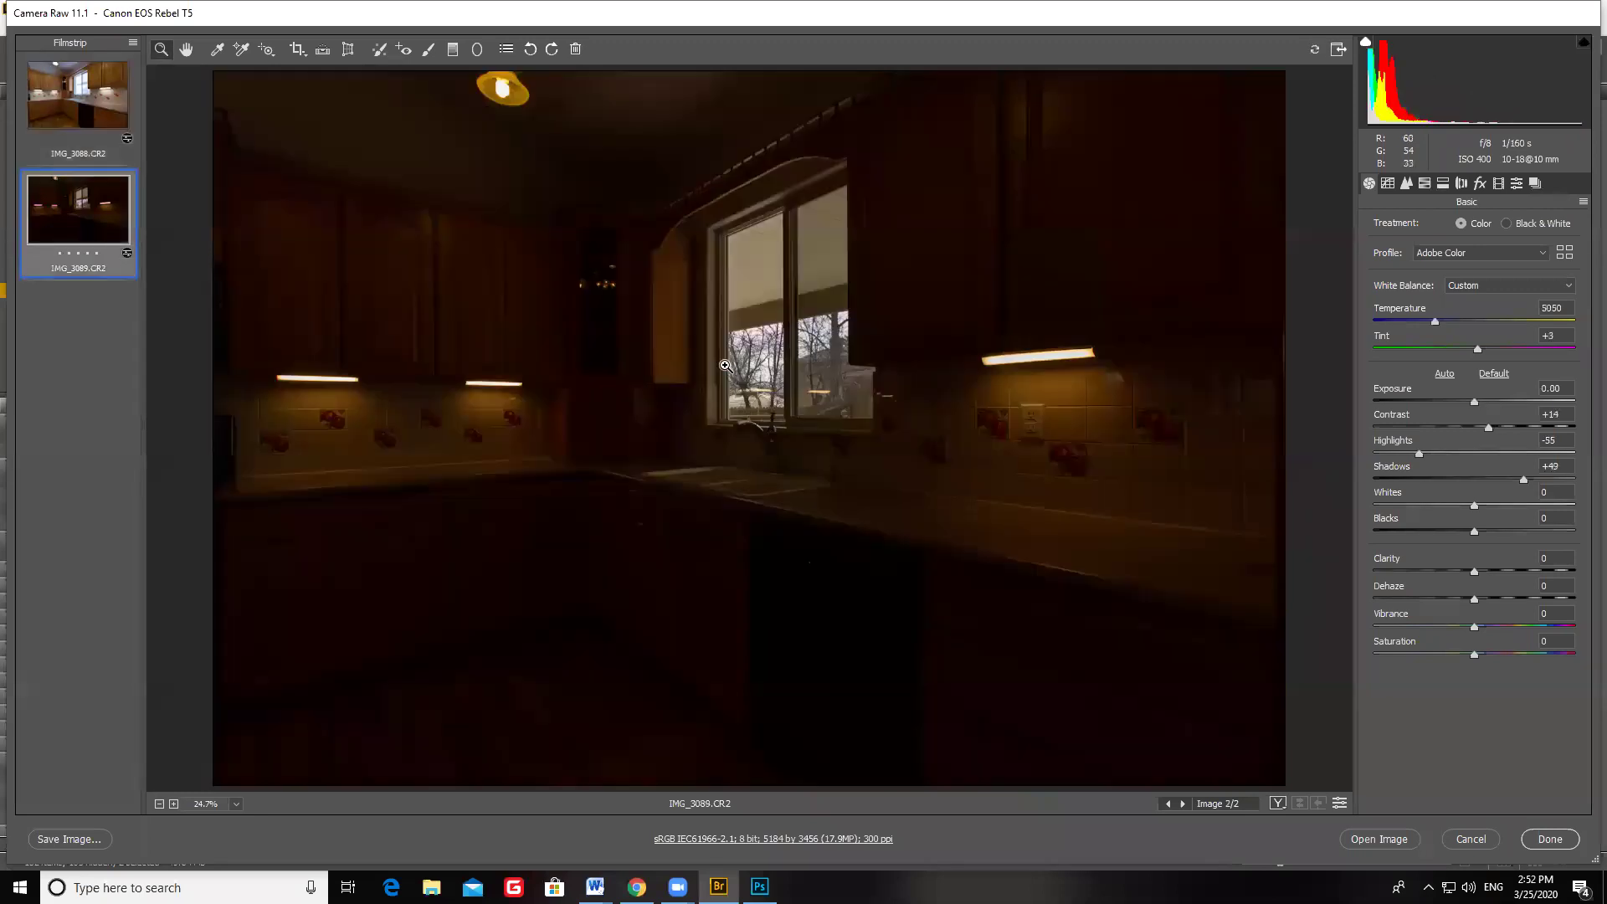
key("Up")
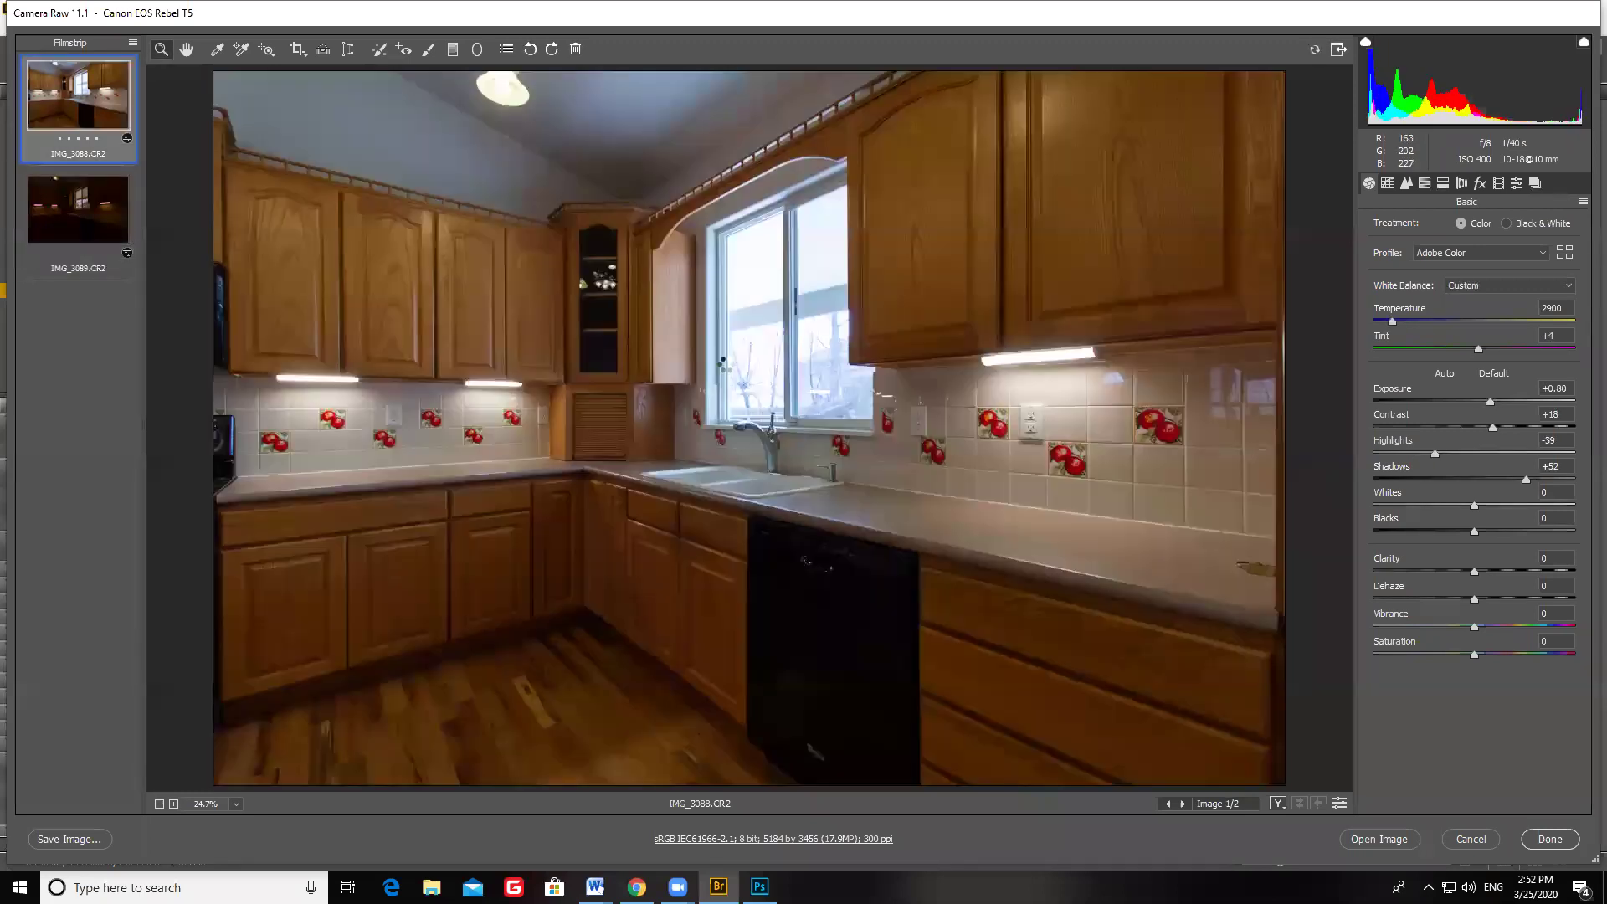
key("Down")
key("Up")
key("Down")
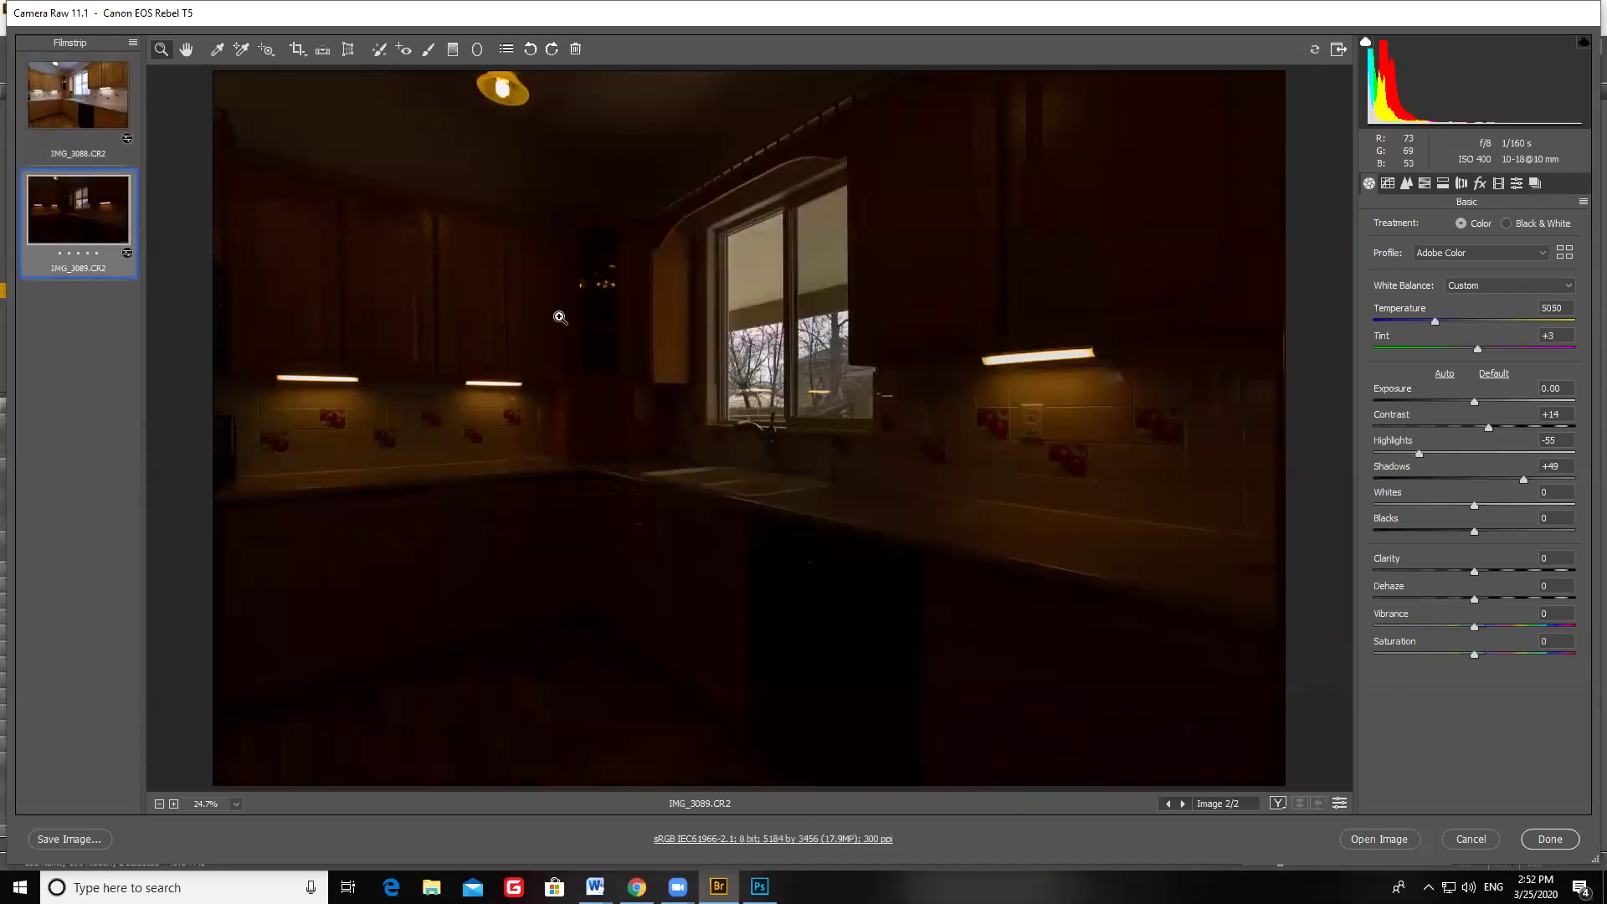
left_click(99, 106)
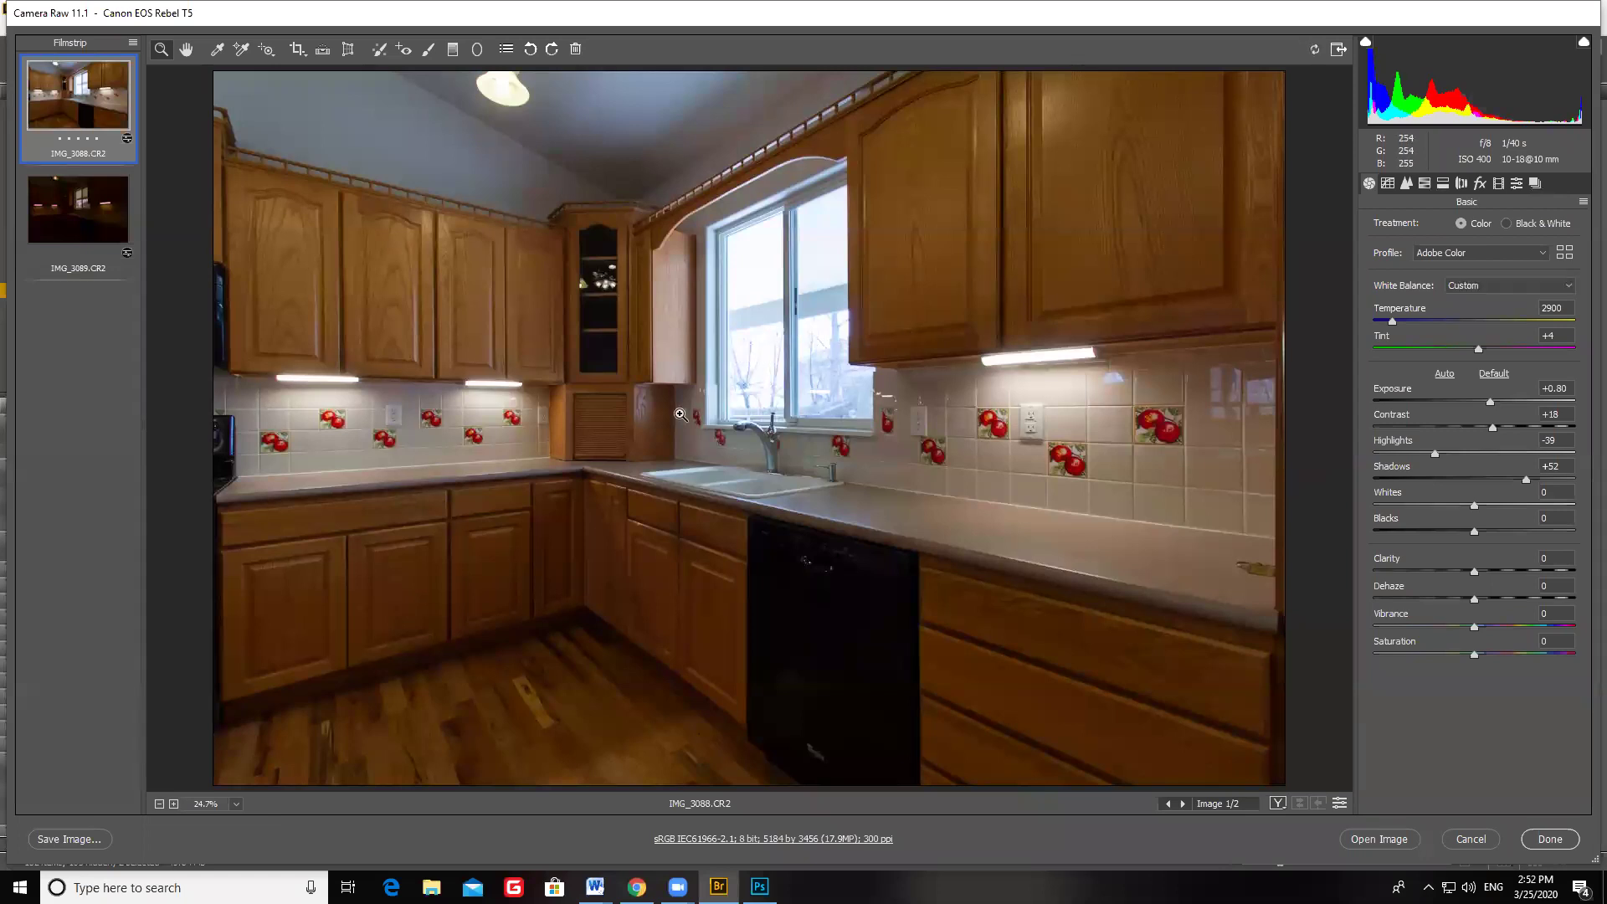
Step: Set the exposure of IMG_3088.CR2 to +1.15 and its shadows to +99
key("ctrl+a")
left_click(84, 111)
left_click_drag(1489, 402, 1497, 402)
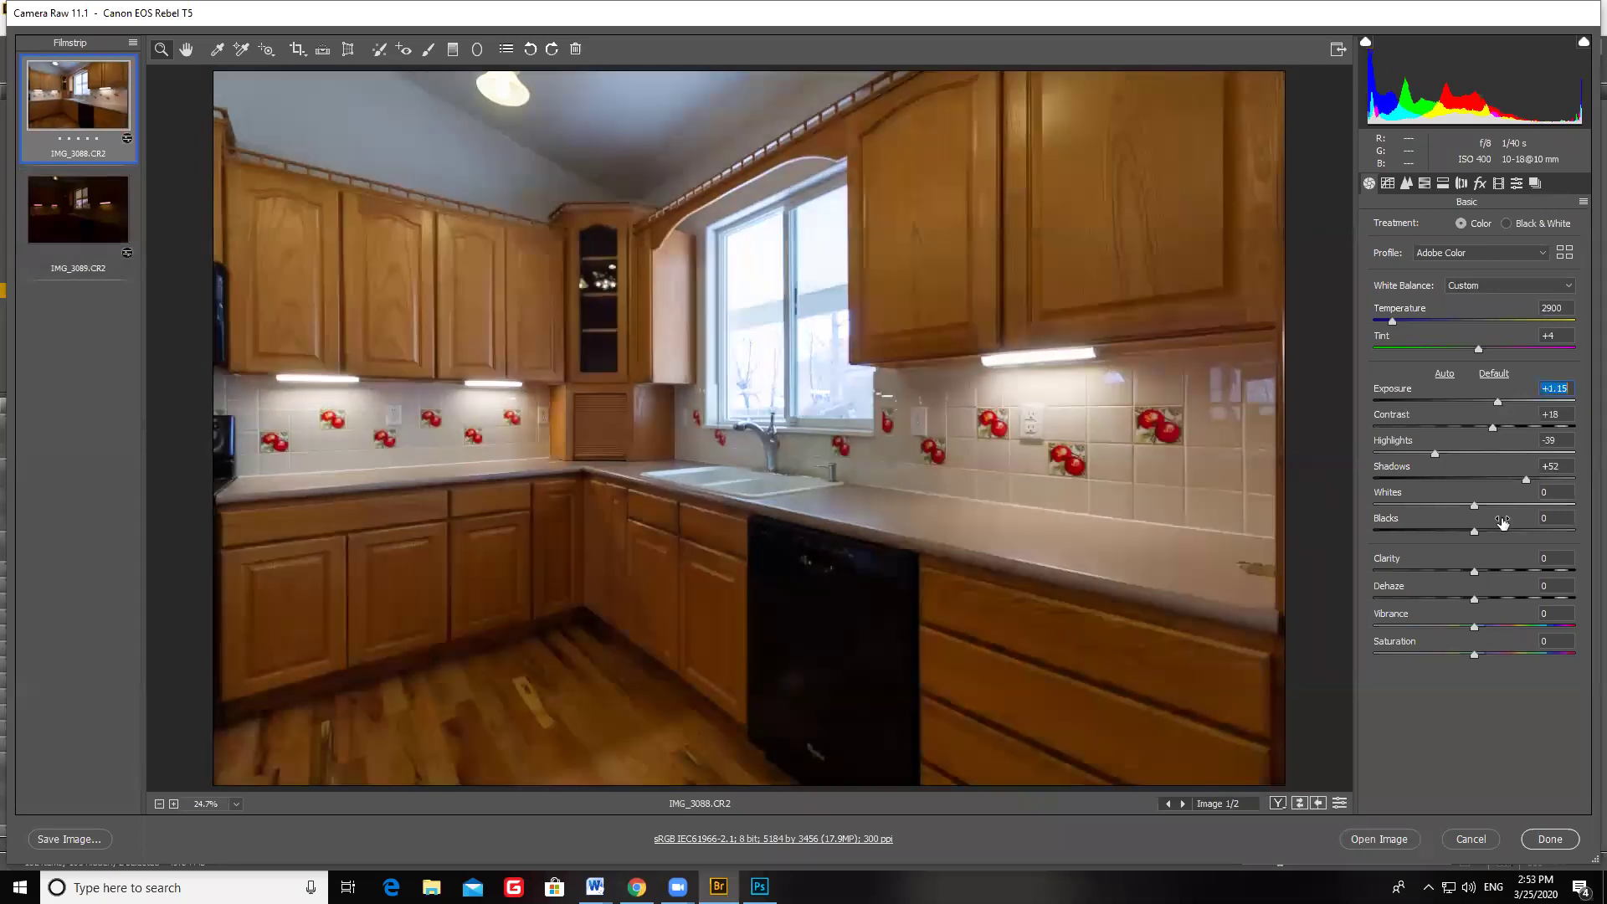
left_click_drag(1525, 478, 1573, 479)
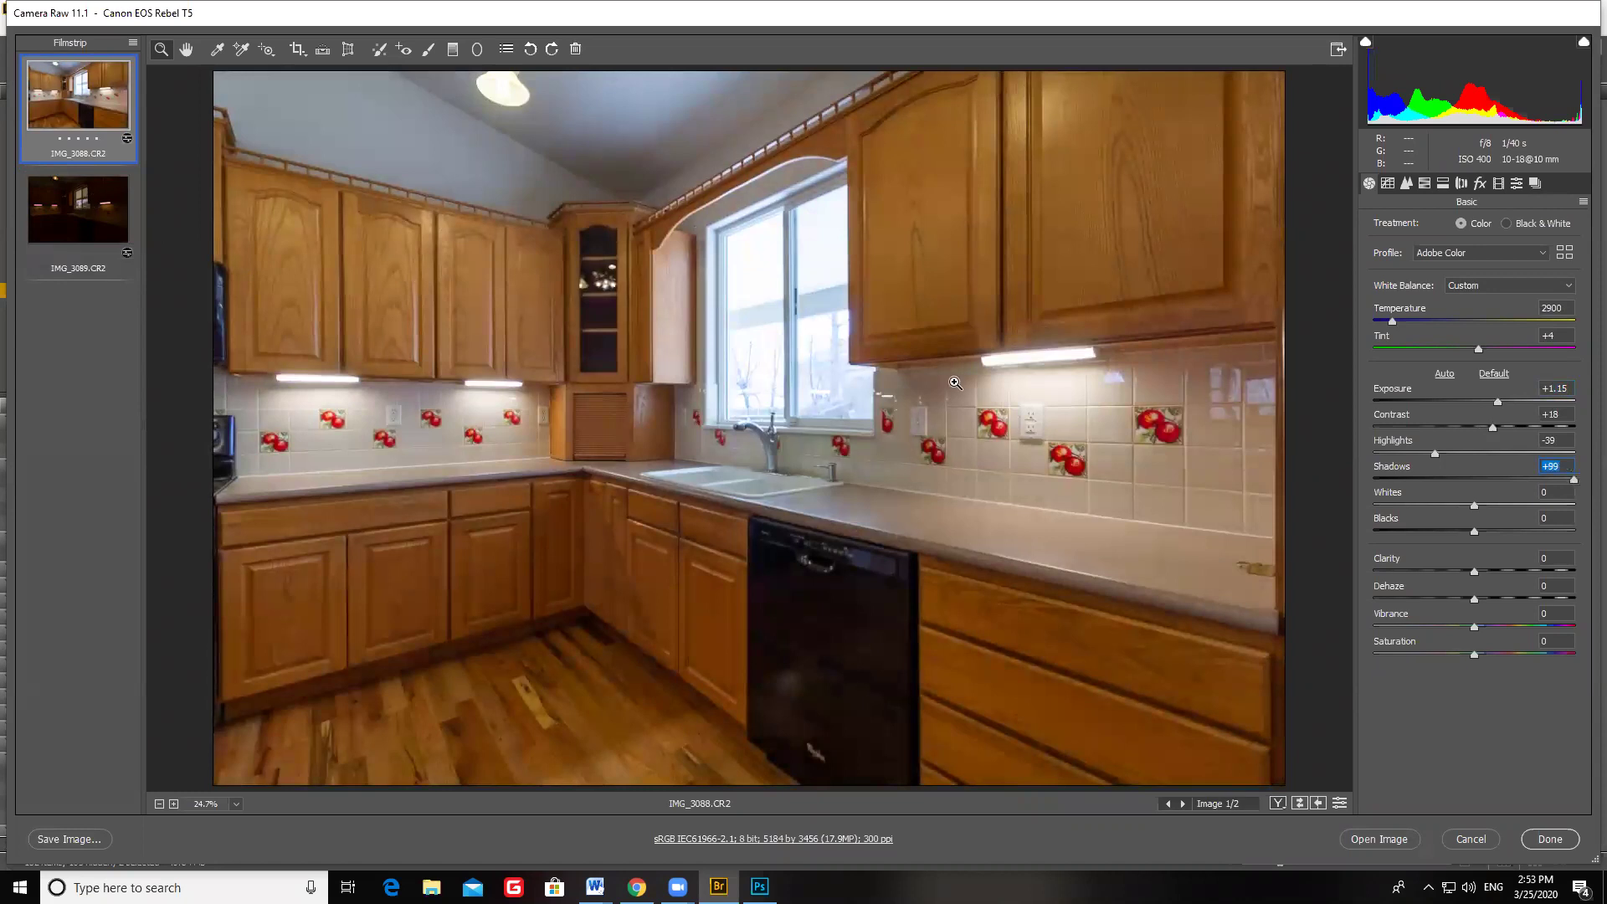
Step: Set the exposure of IMG_3089.CR2 to +0.95 and open both kitchen images in Photoshop
key("Down")
left_click_drag(1470, 401, 1494, 405)
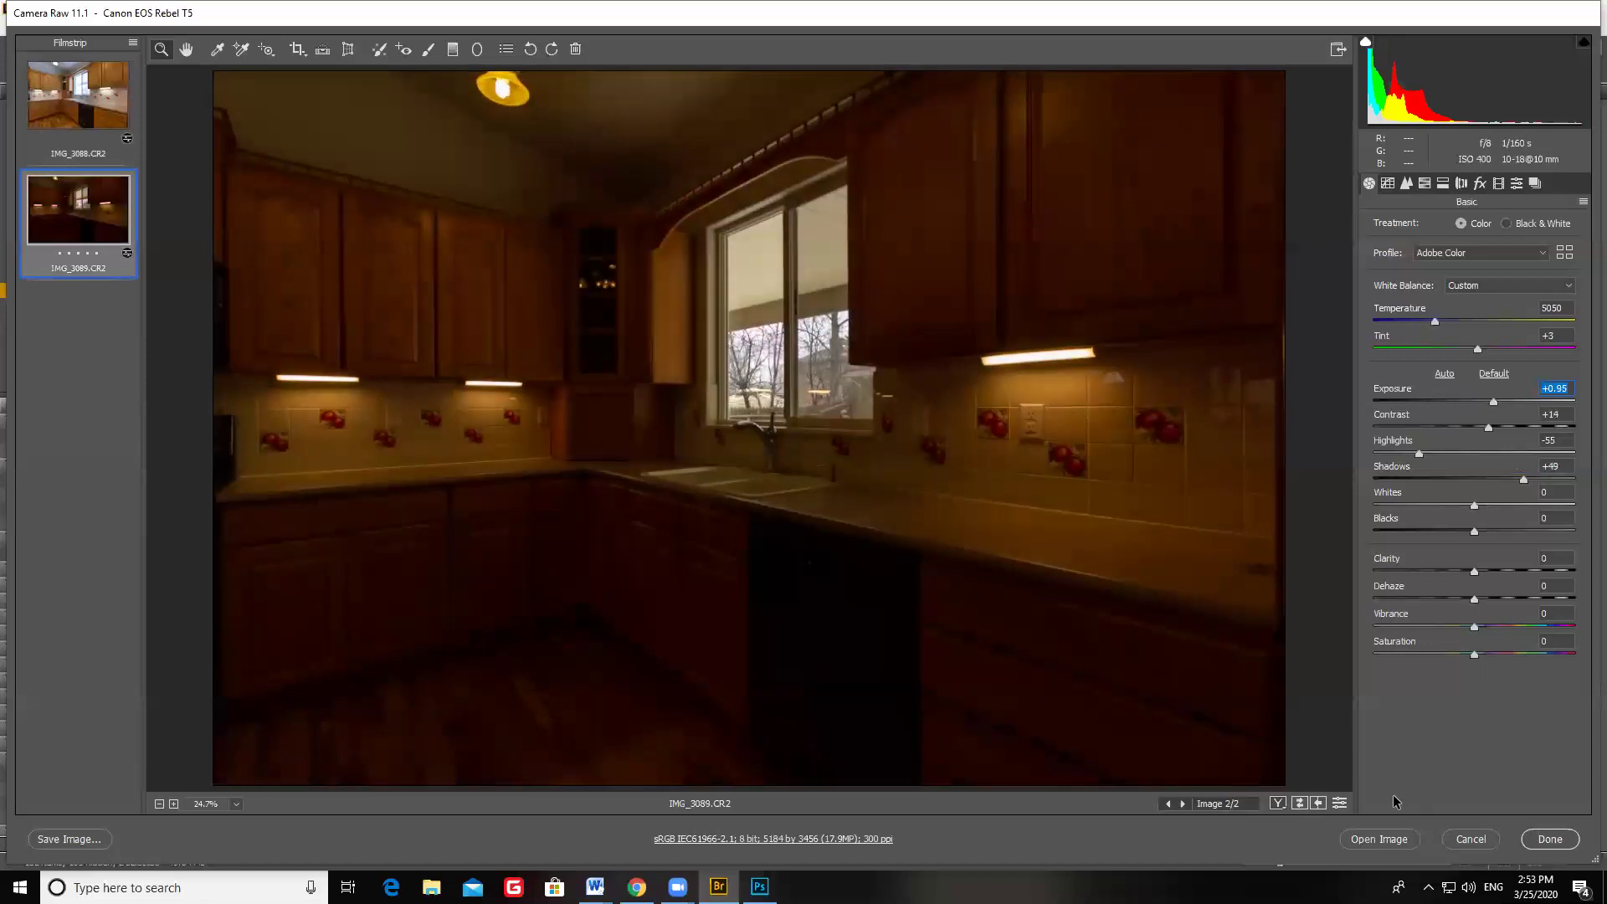
key("ctrl+a")
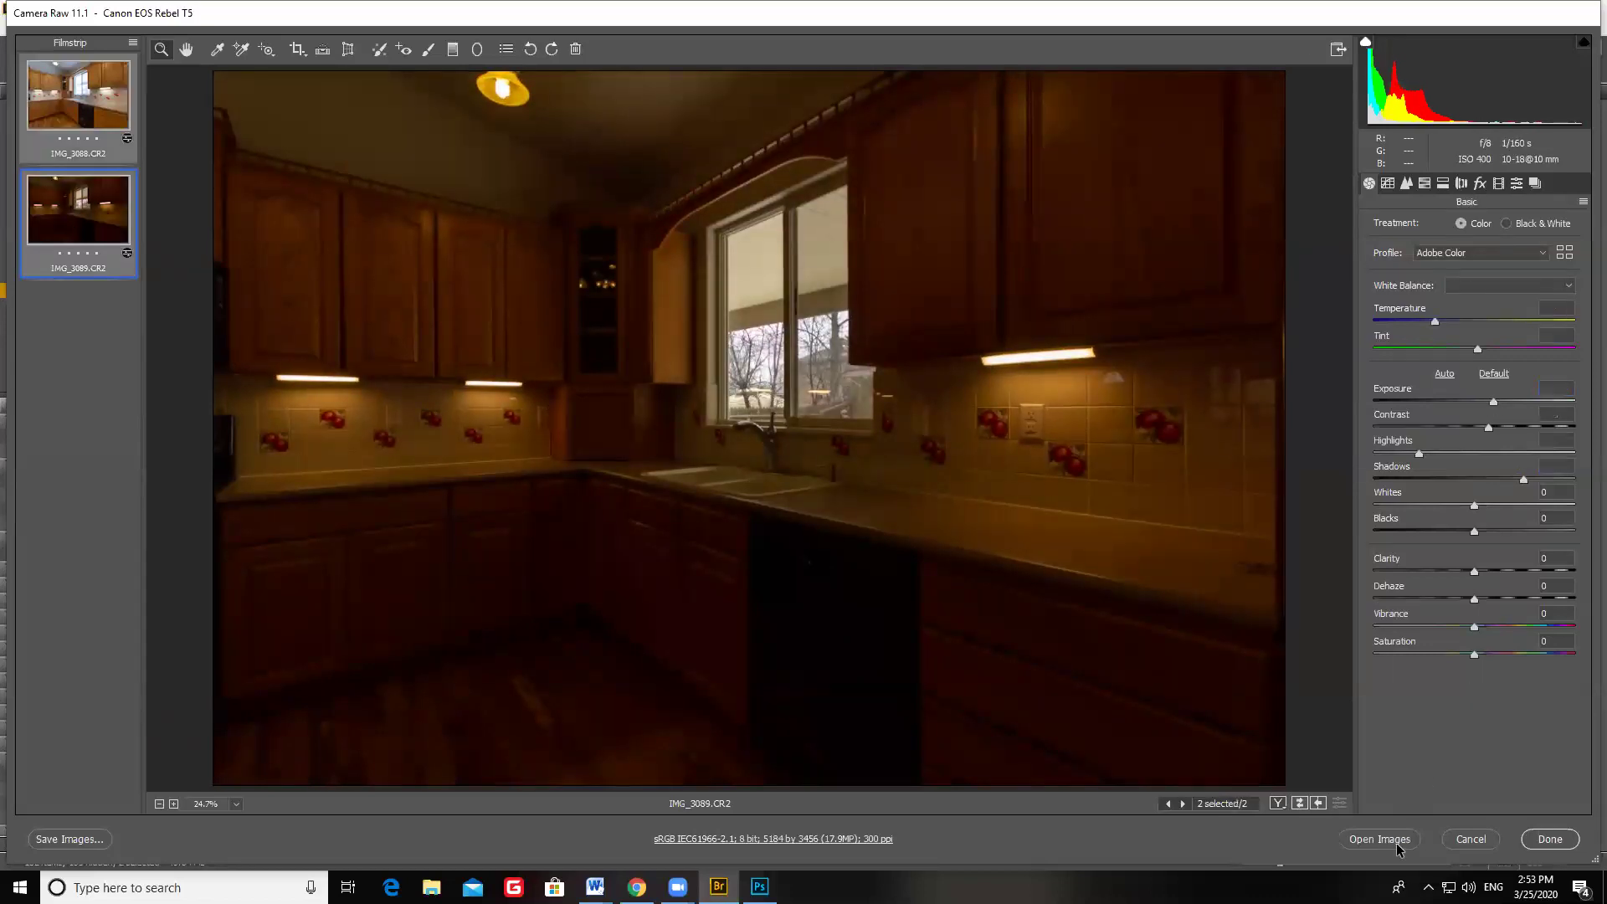
left_click(1389, 838)
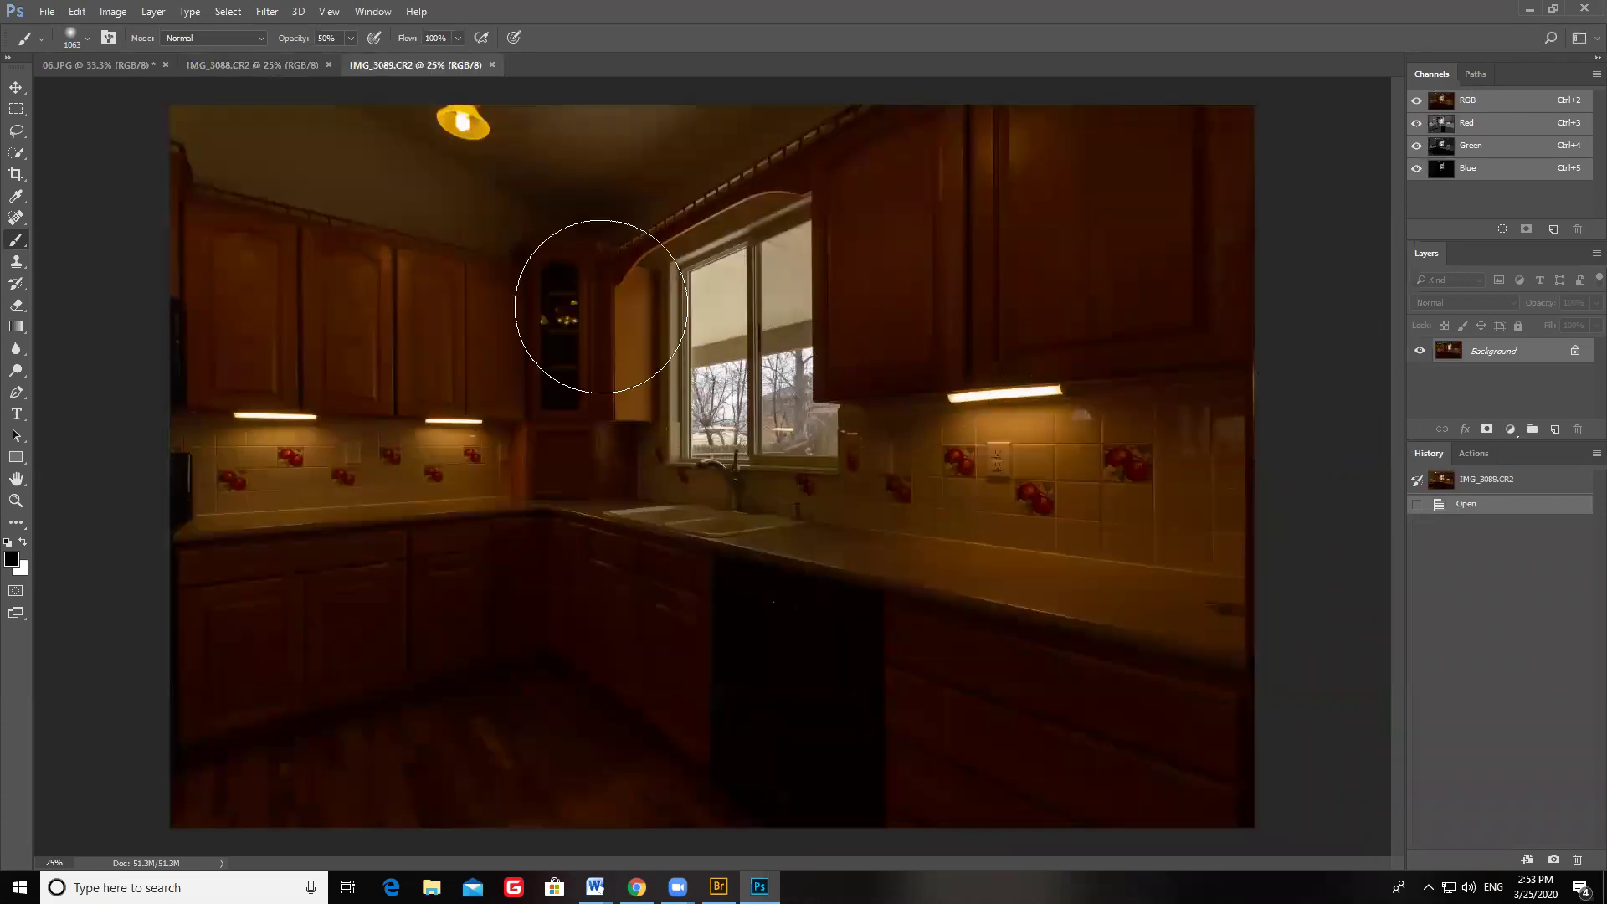
Step: Copy the entire dark IMG_3089.CR2 image and paste it as a new layer over IMG_3088.CR2
key("ctrl+a")
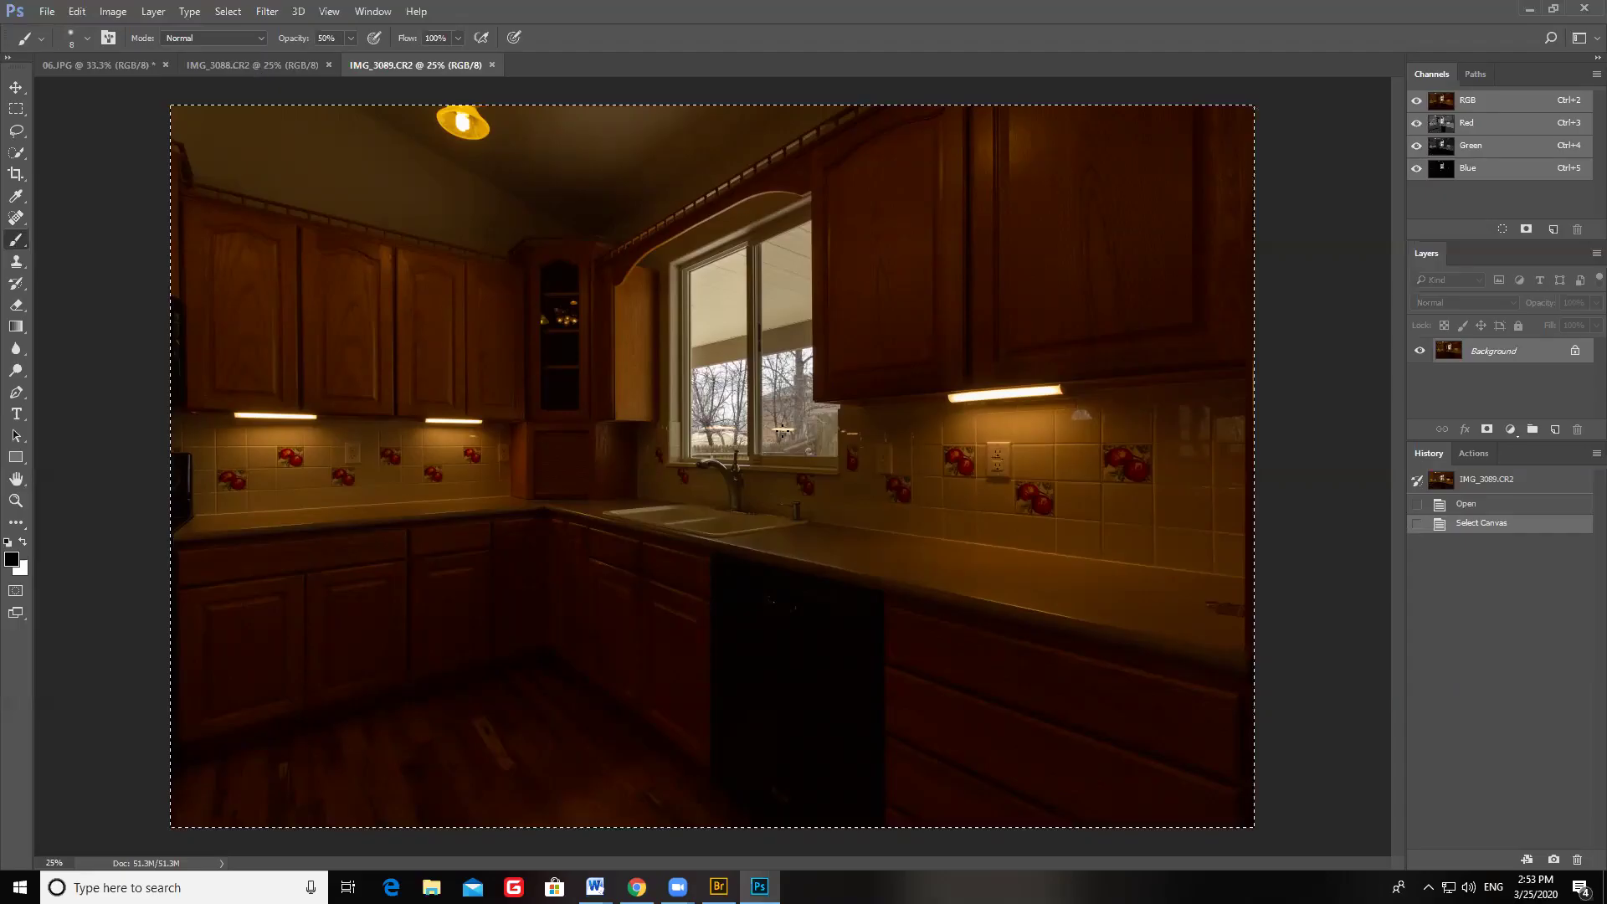
key("ctrl+shift+Tab")
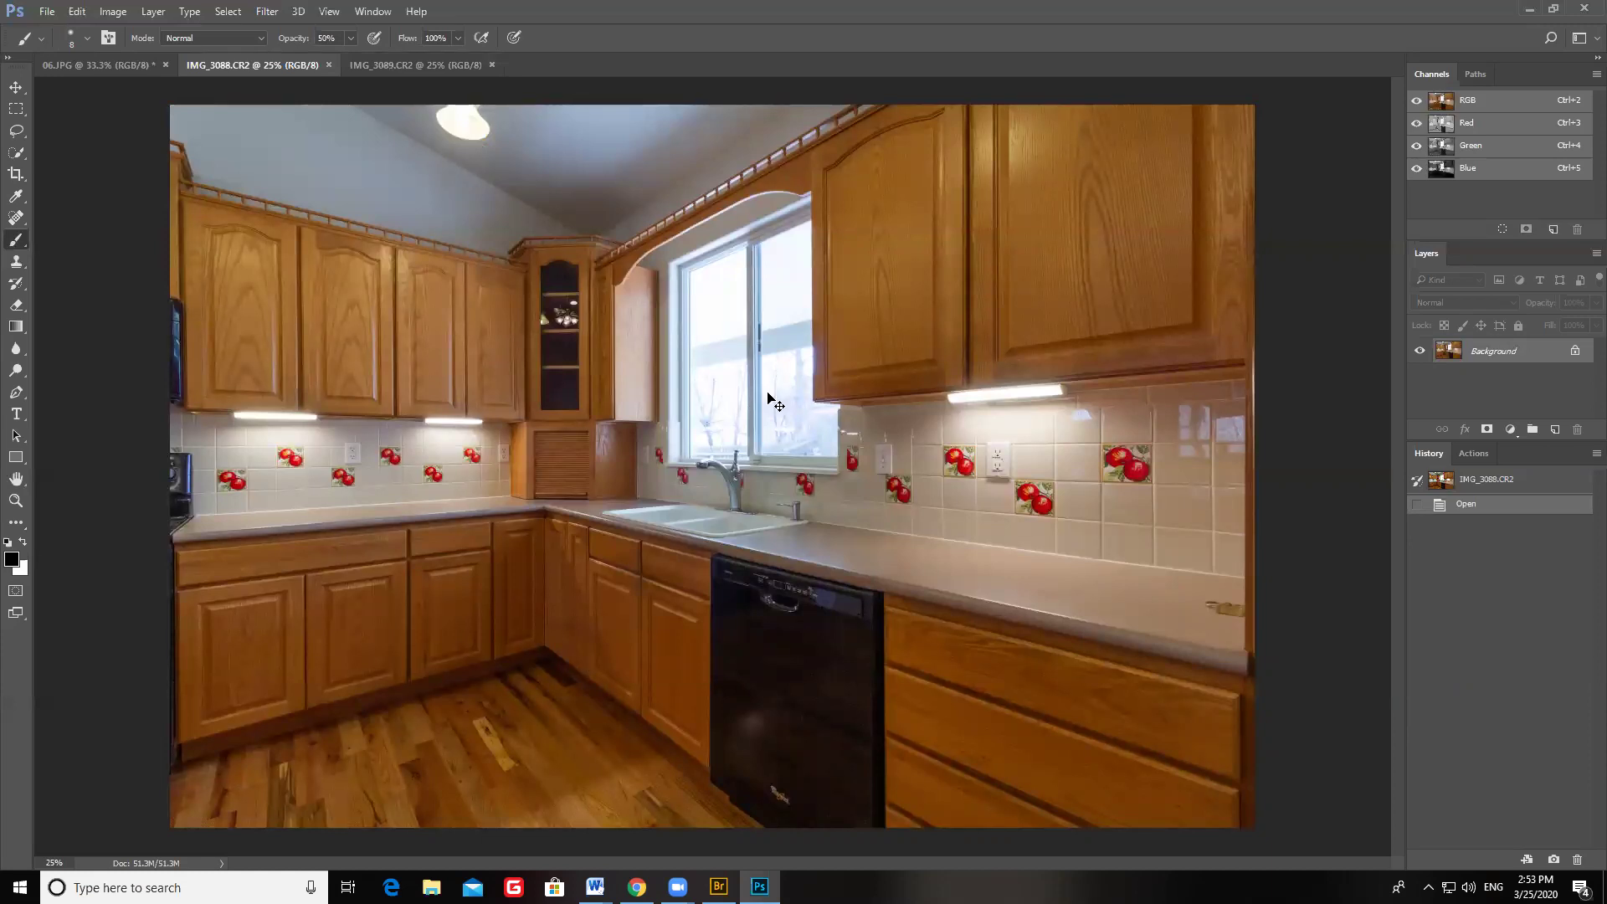
key("ctrl+v")
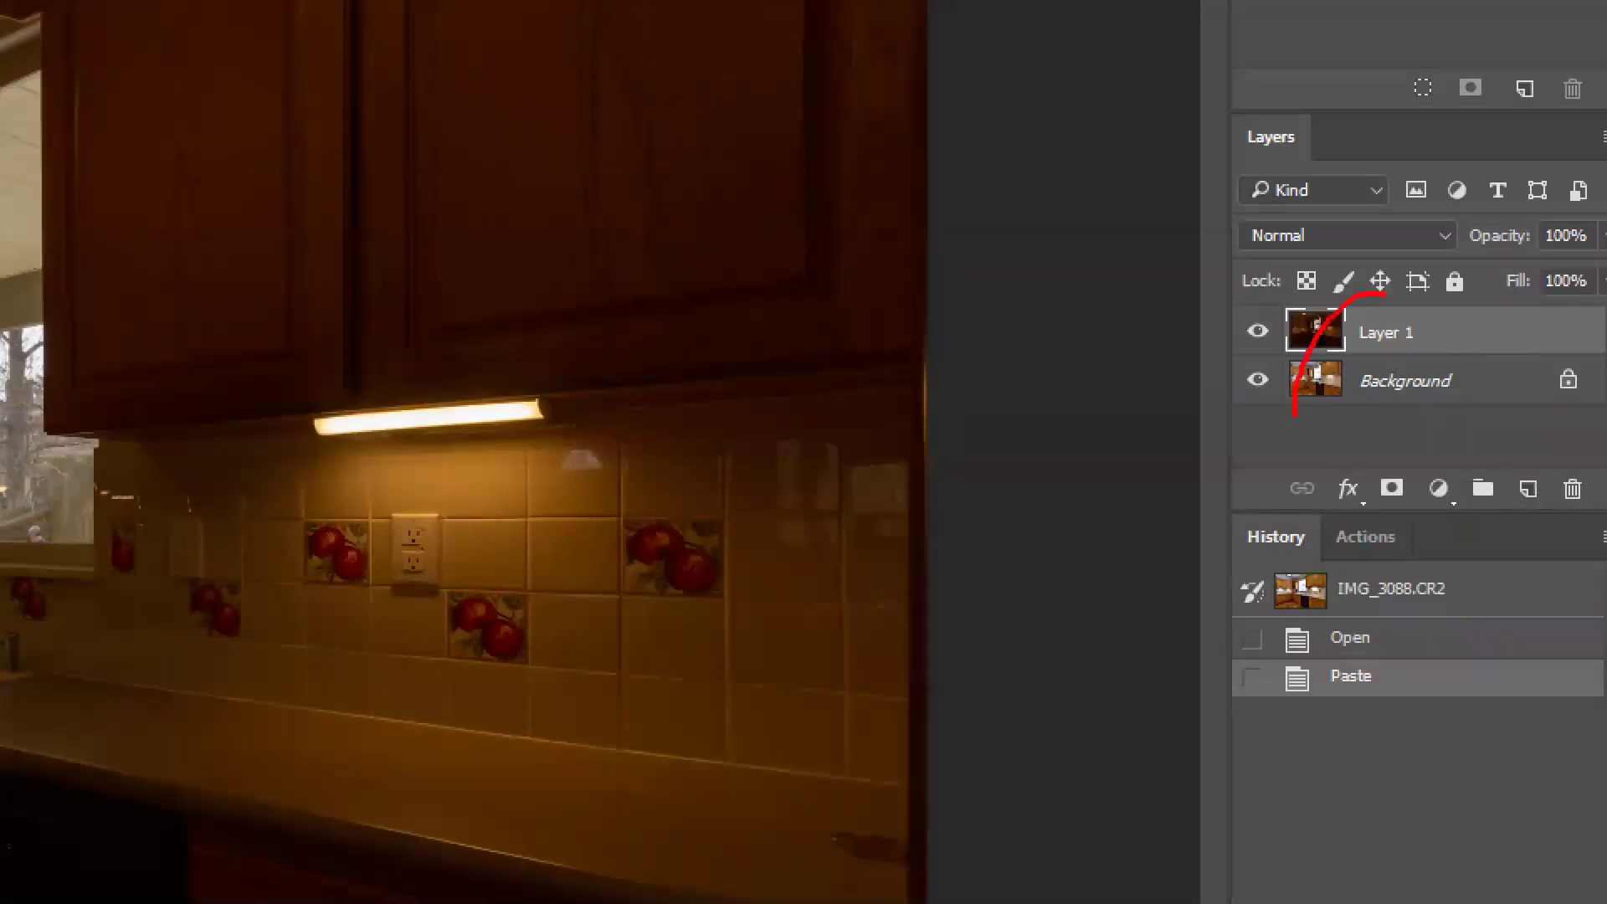
left_click_drag(1356, 292, 1439, 355)
mouse_move(1477, 395)
left_mouse_down()
mouse_move(1365, 381)
mouse_move(1439, 338)
left_mouse_up()
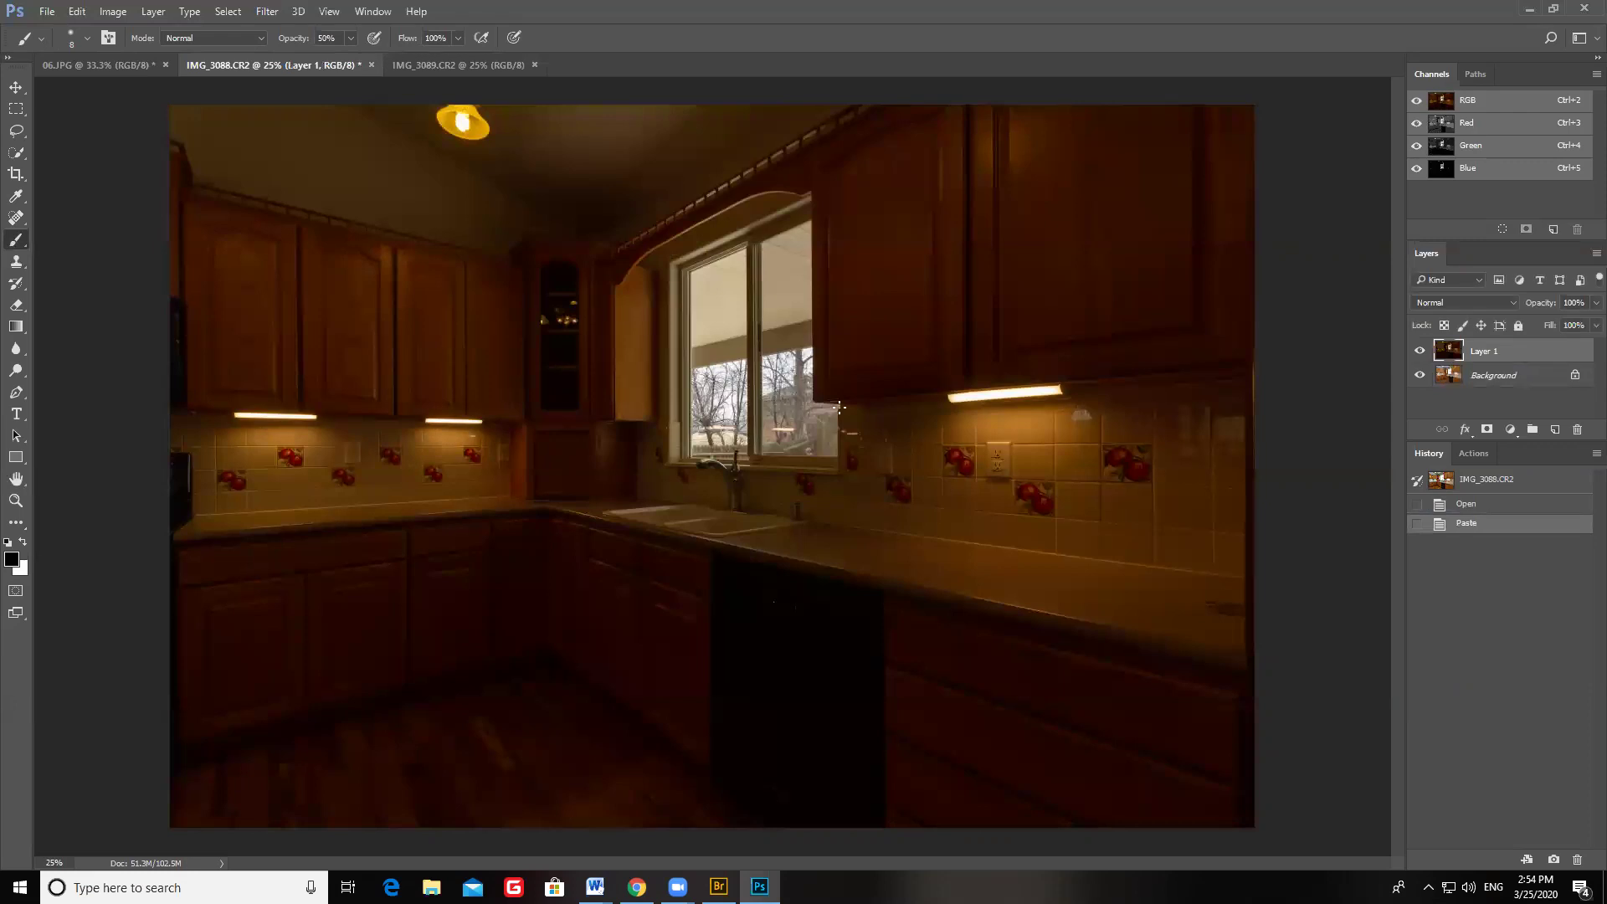
left_click(1488, 429)
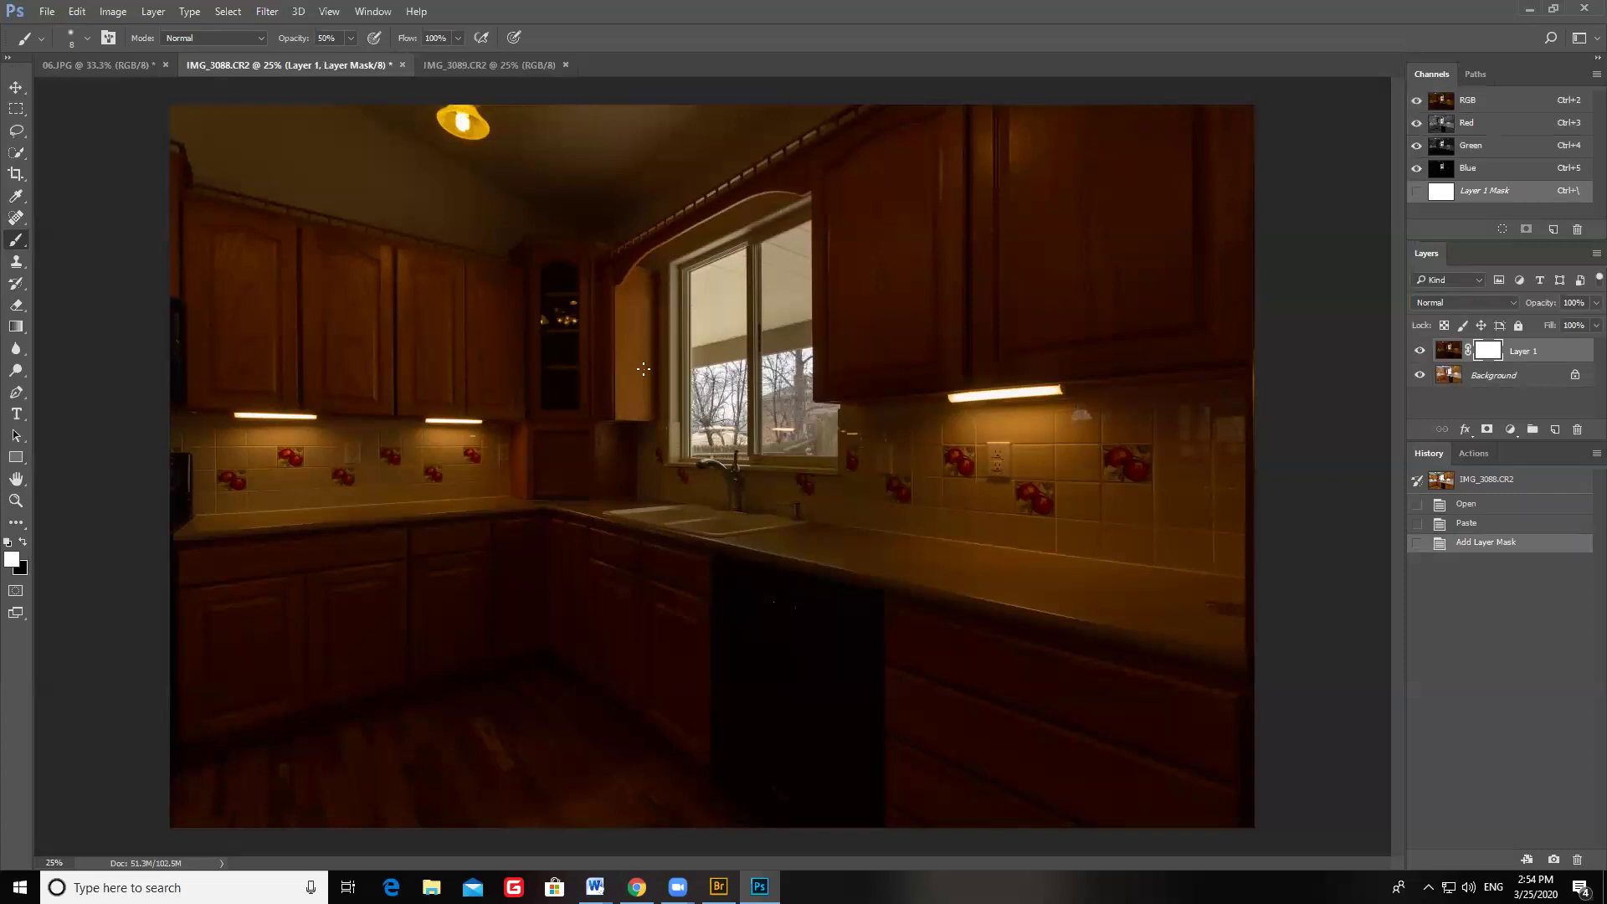
key("p")
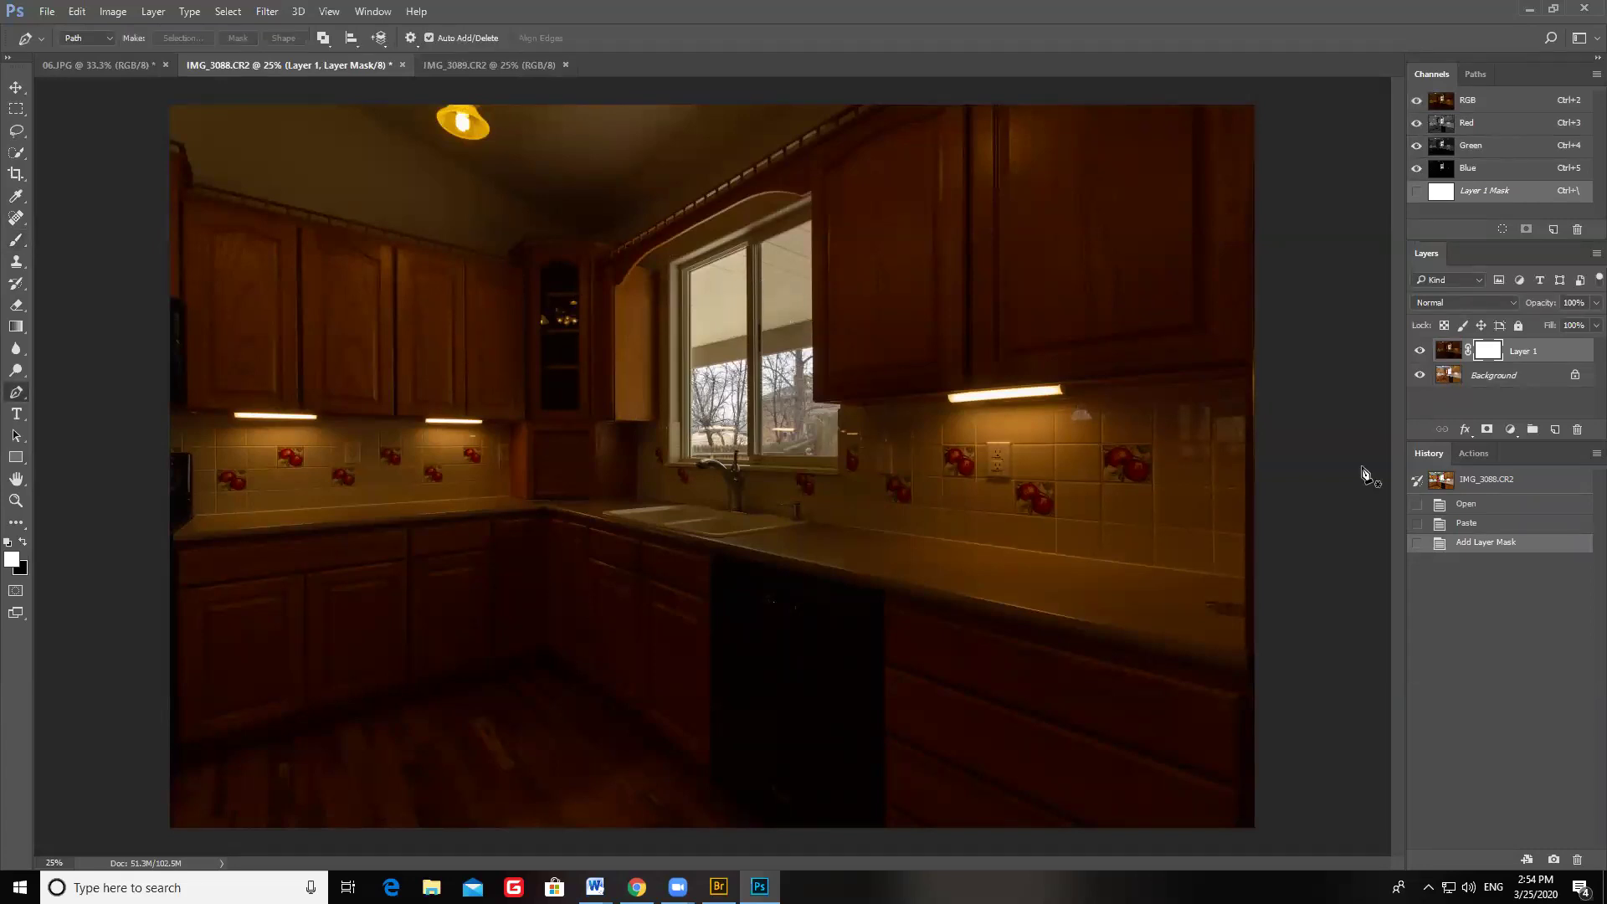
key("ctrl+z")
left_click(1422, 353)
left_click(1420, 351)
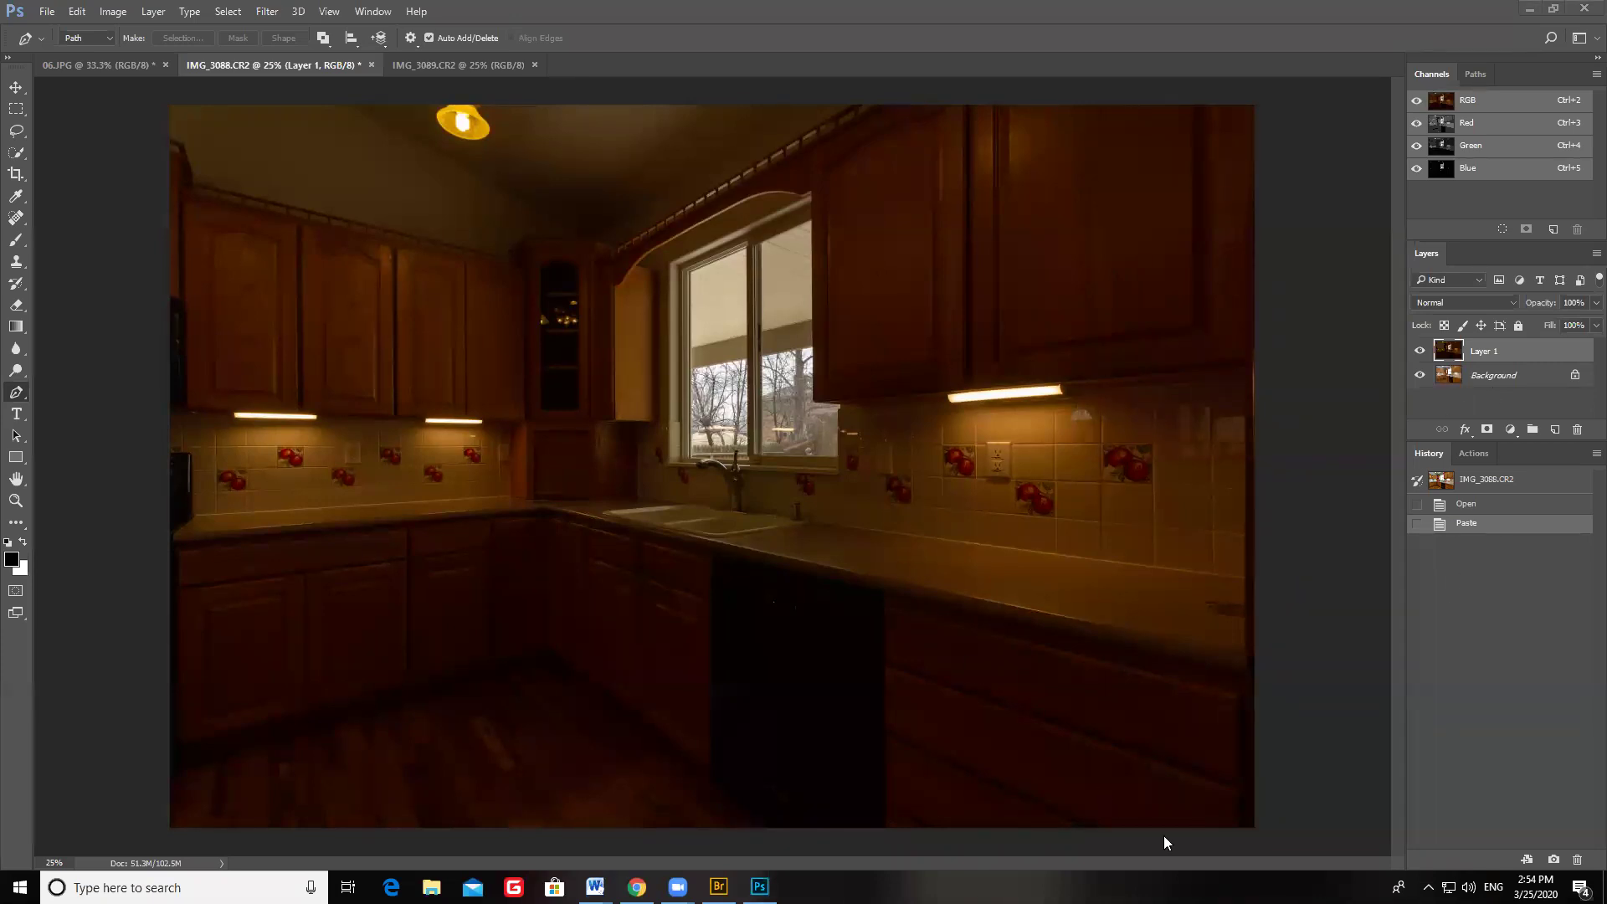
left_click(47, 11)
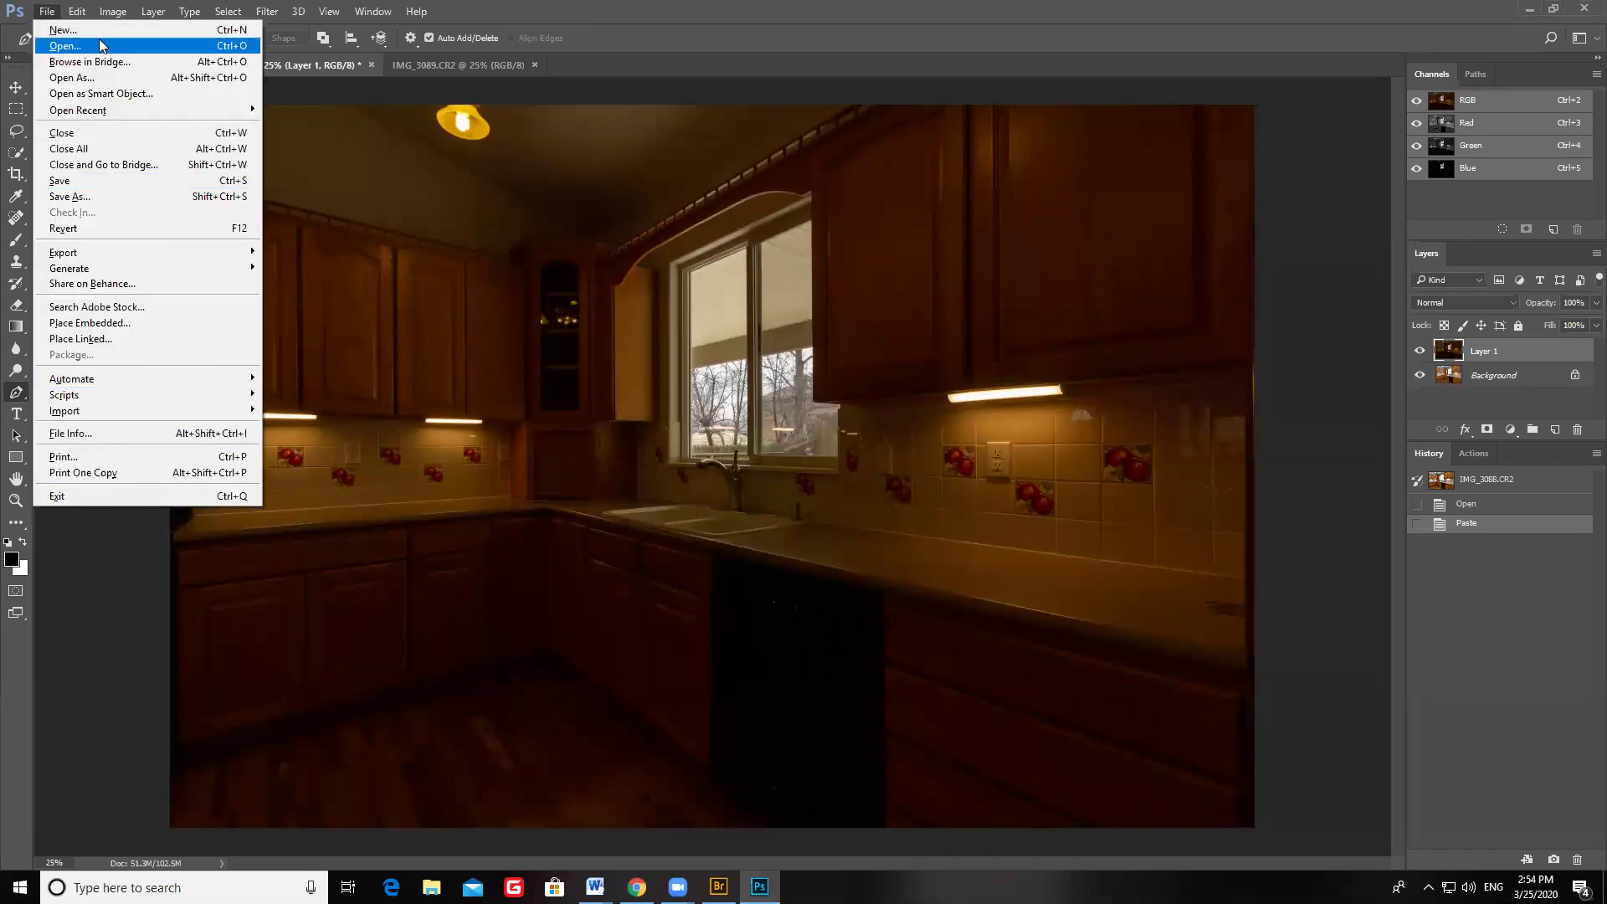
mouse_move(79, 12)
key("Escape")
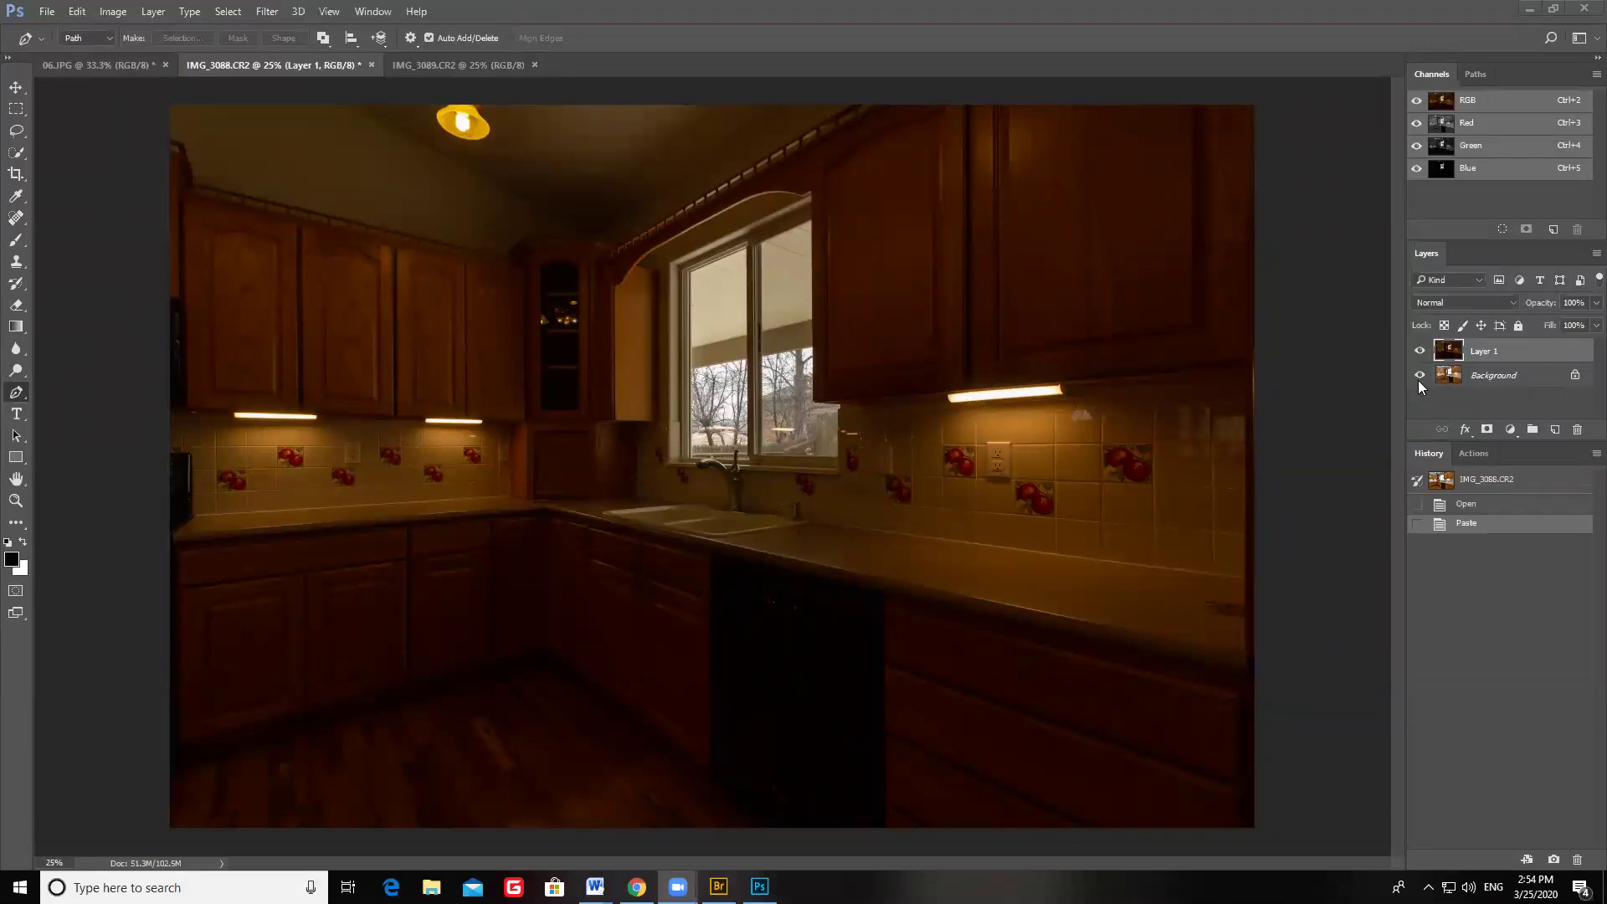
Step: Add a white layer mask to Layer 1, which holds the dark exposure
left_click(1487, 428)
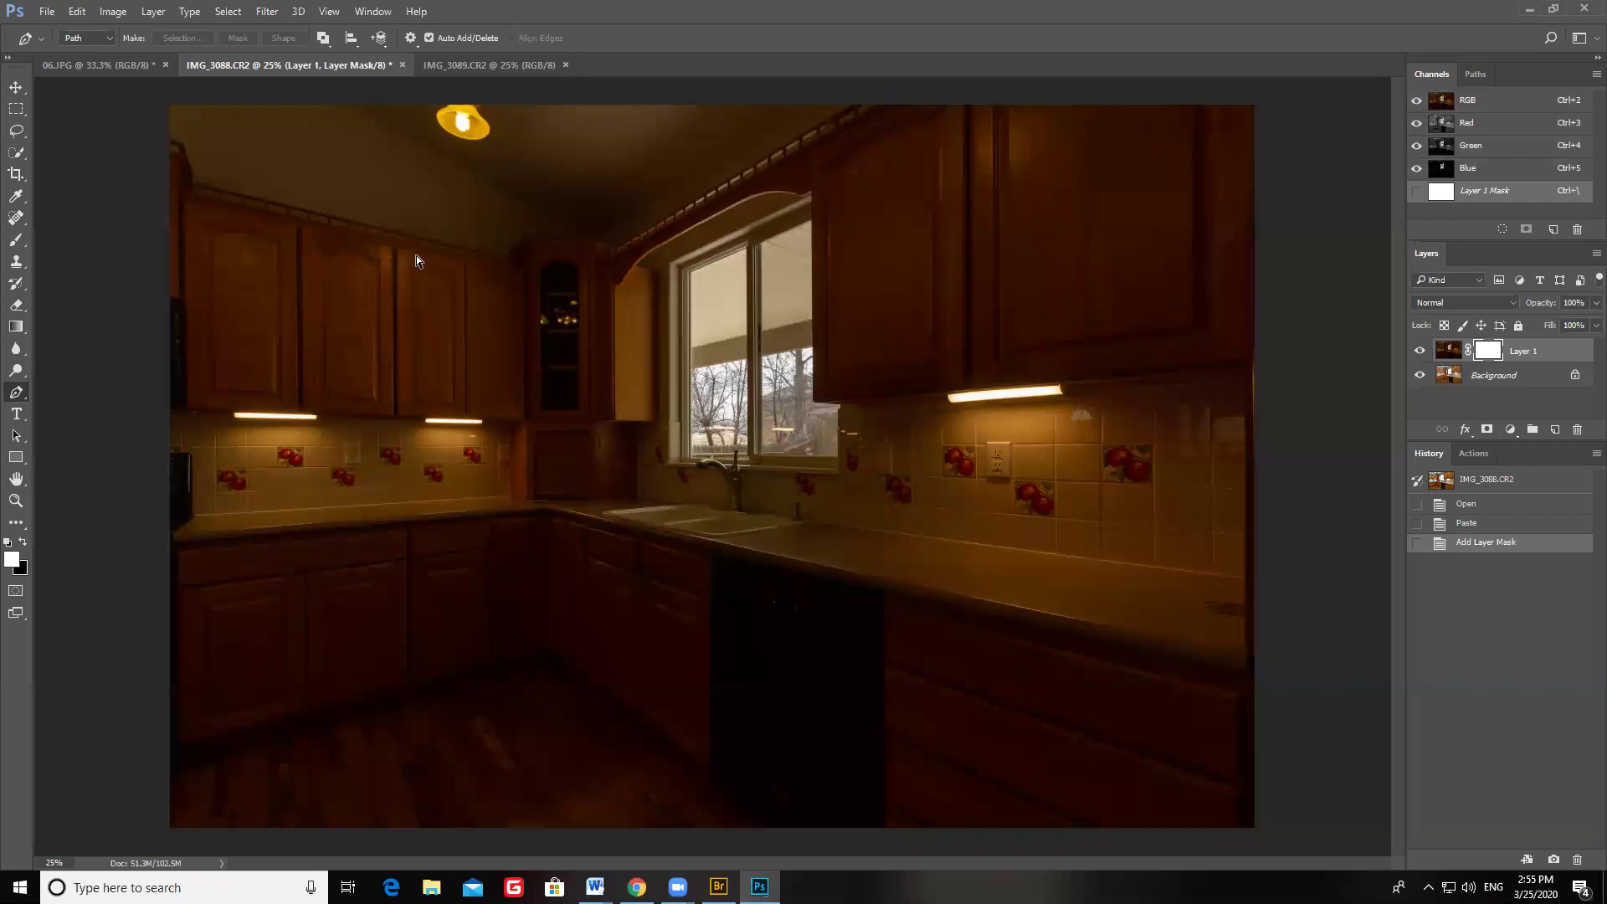
Step: Enable scroll-wheel zoom, window resizing while zooming, and centring on the zoomed point in the tool preferences
key("i")
key("ctrl+k")
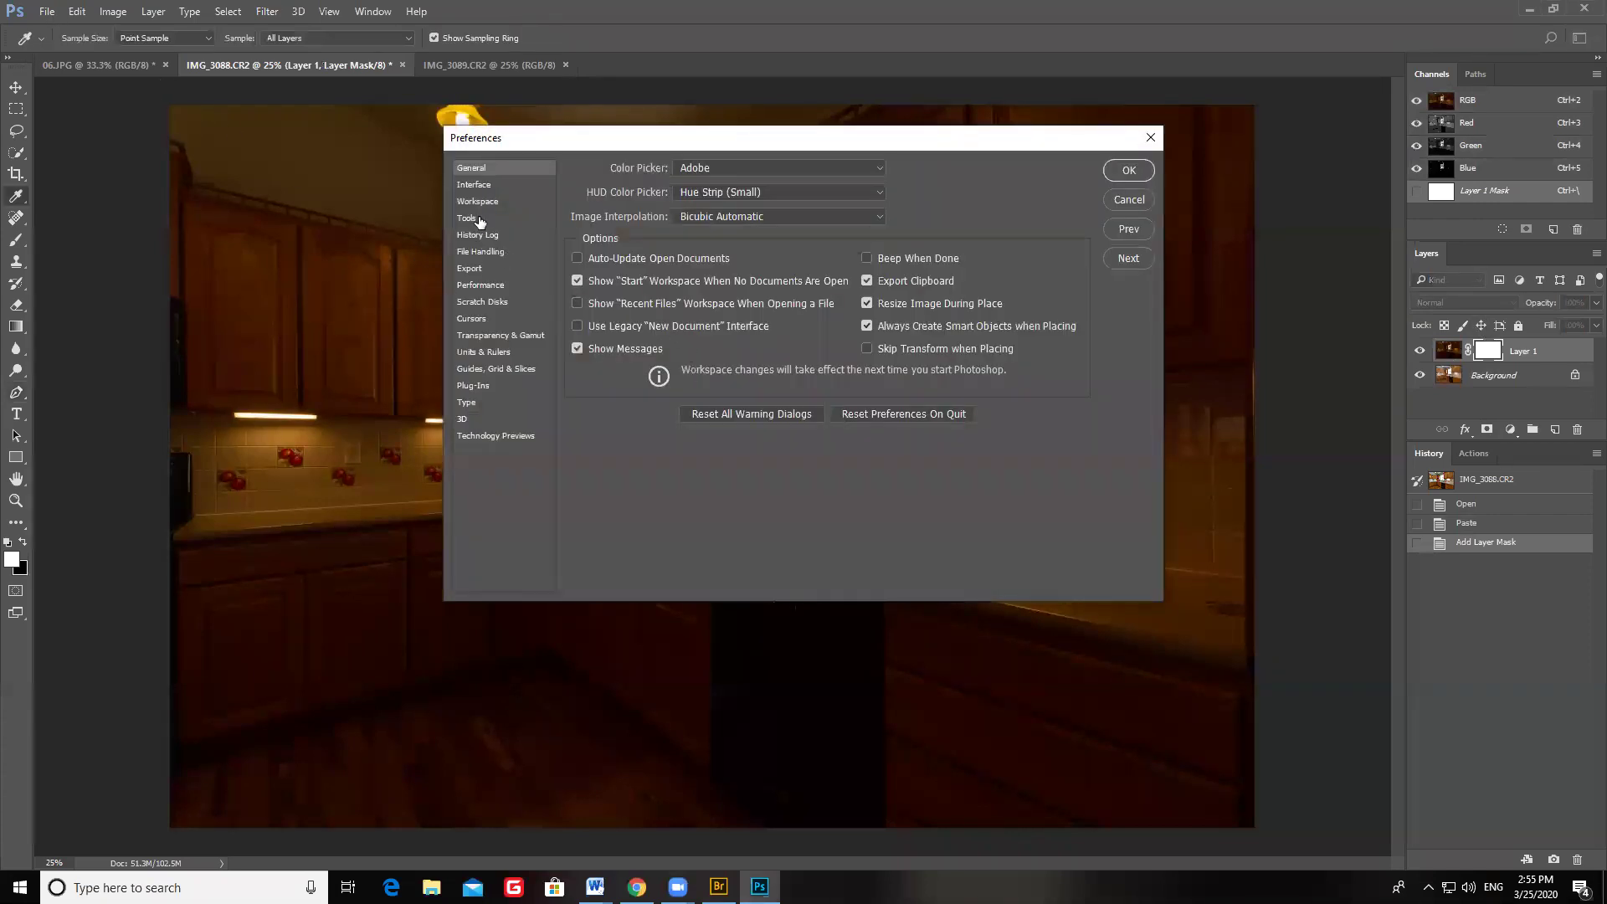
left_click(475, 221)
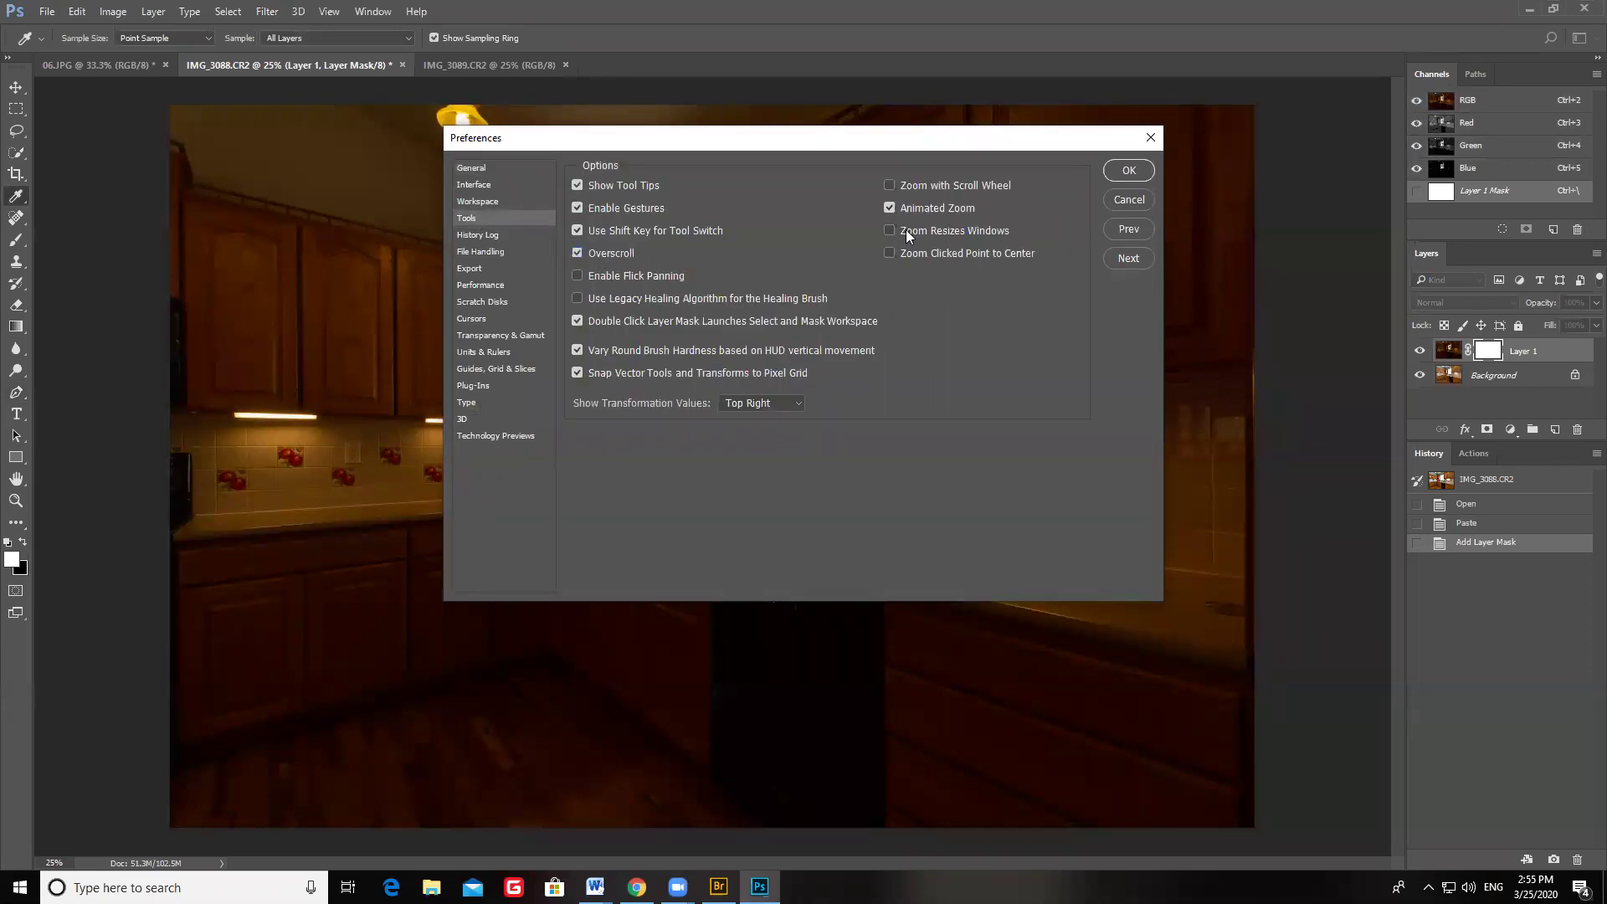
left_click(919, 185)
left_click(1126, 172)
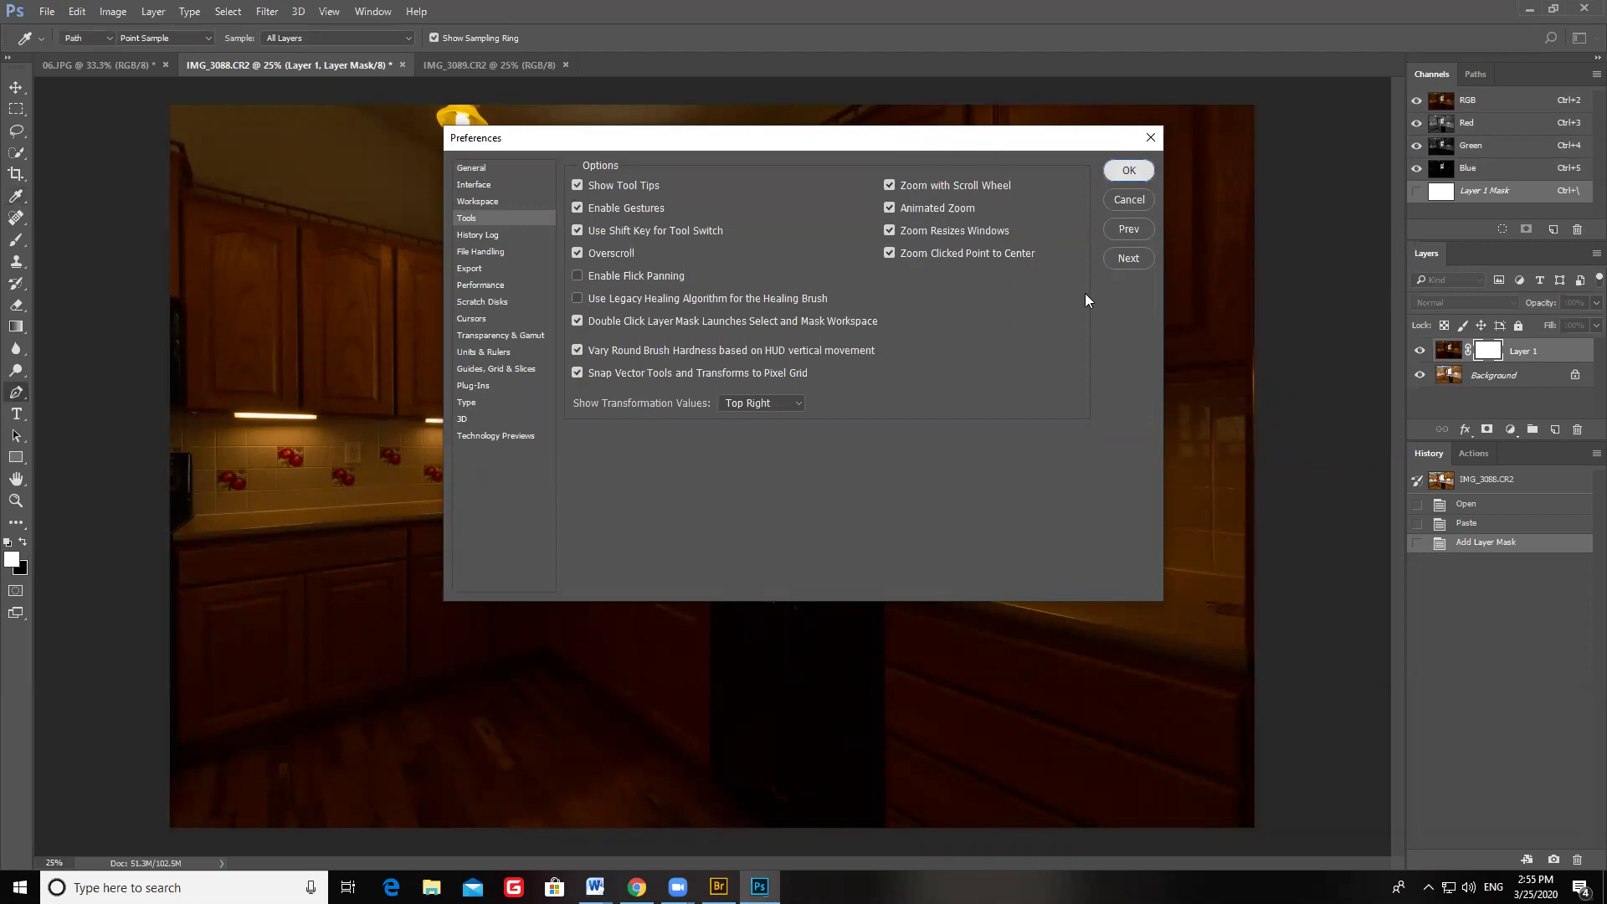
scroll(961, 383, "up", 2)
scroll(961, 383, "up", 2)
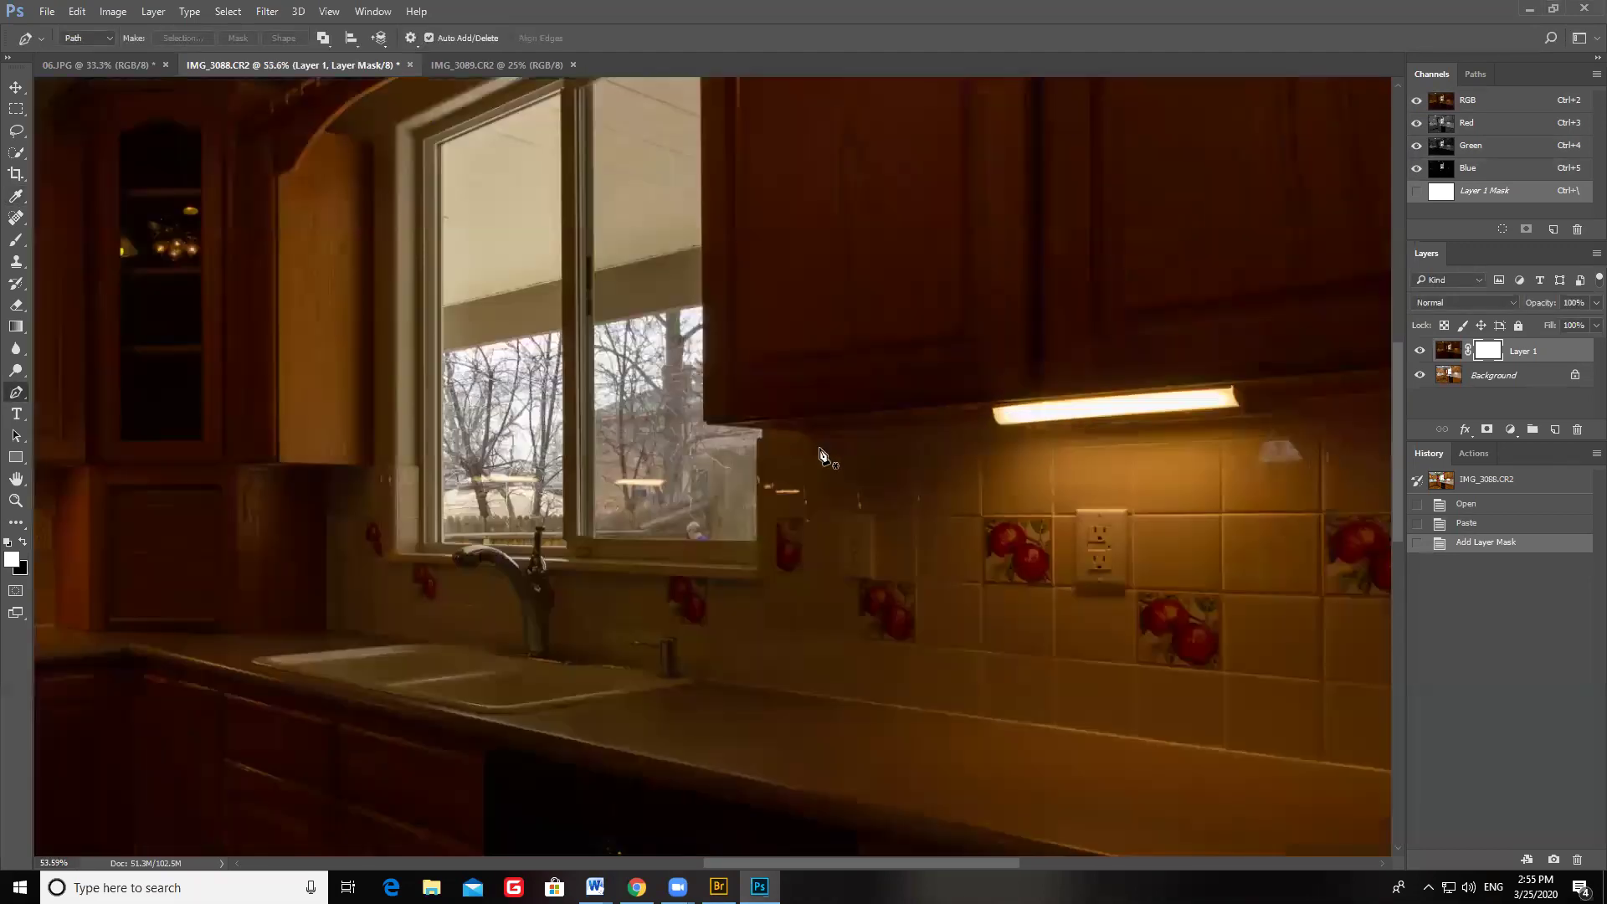
scroll(574, 352, "up", 1)
left_click(713, 363)
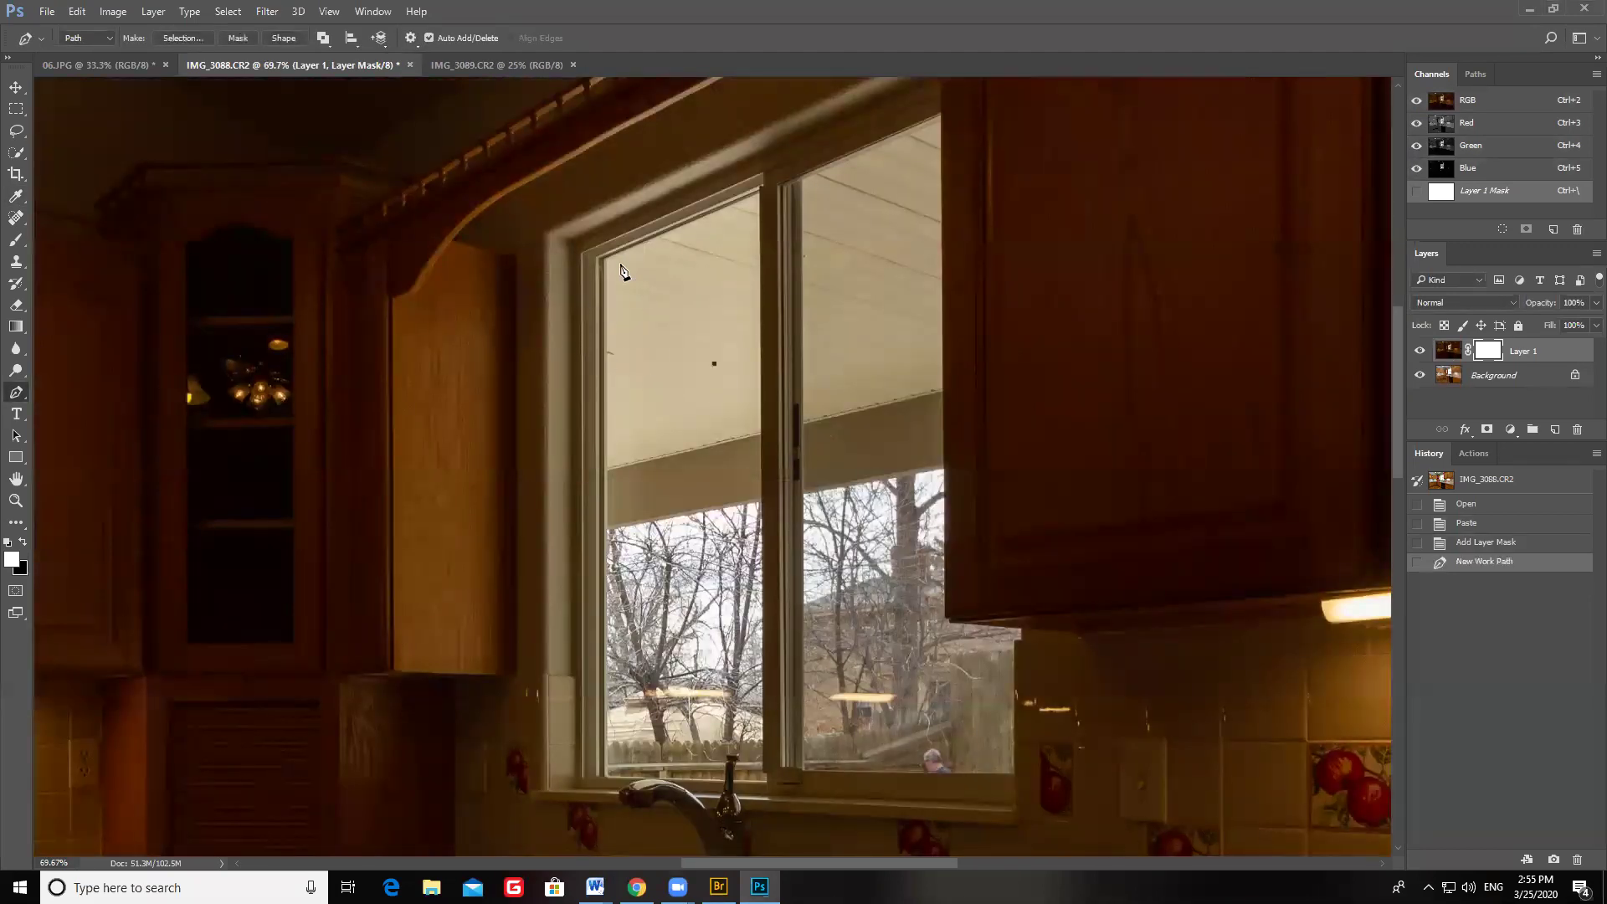
left_click(605, 262)
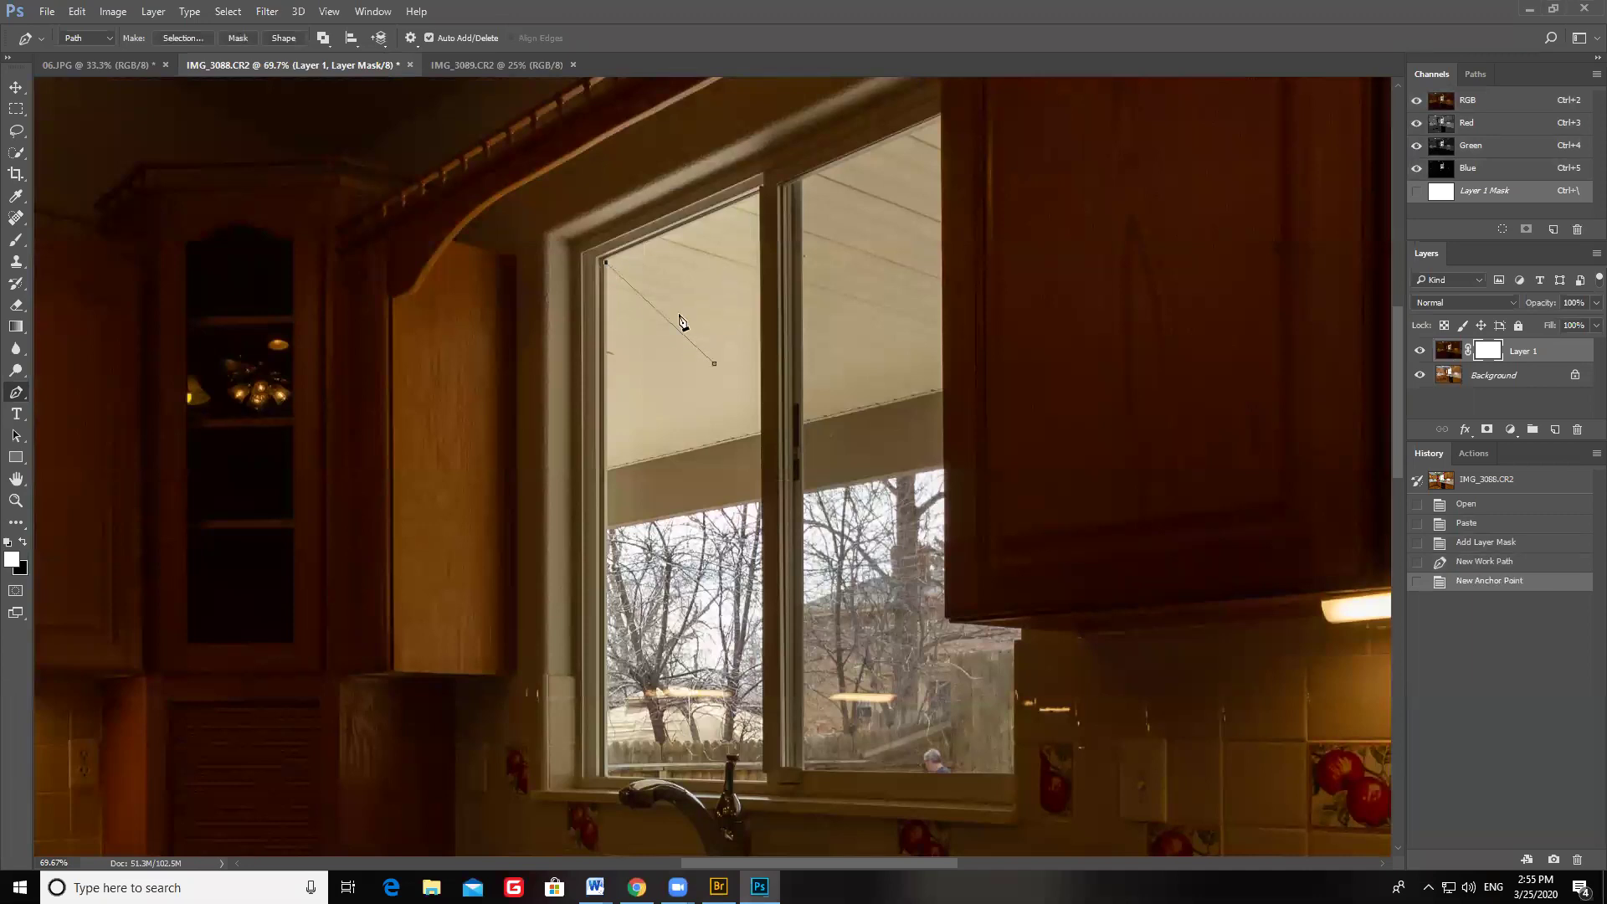
scroll(753, 405, "down", 1)
key("ctrl+z")
key("ctrl+z")
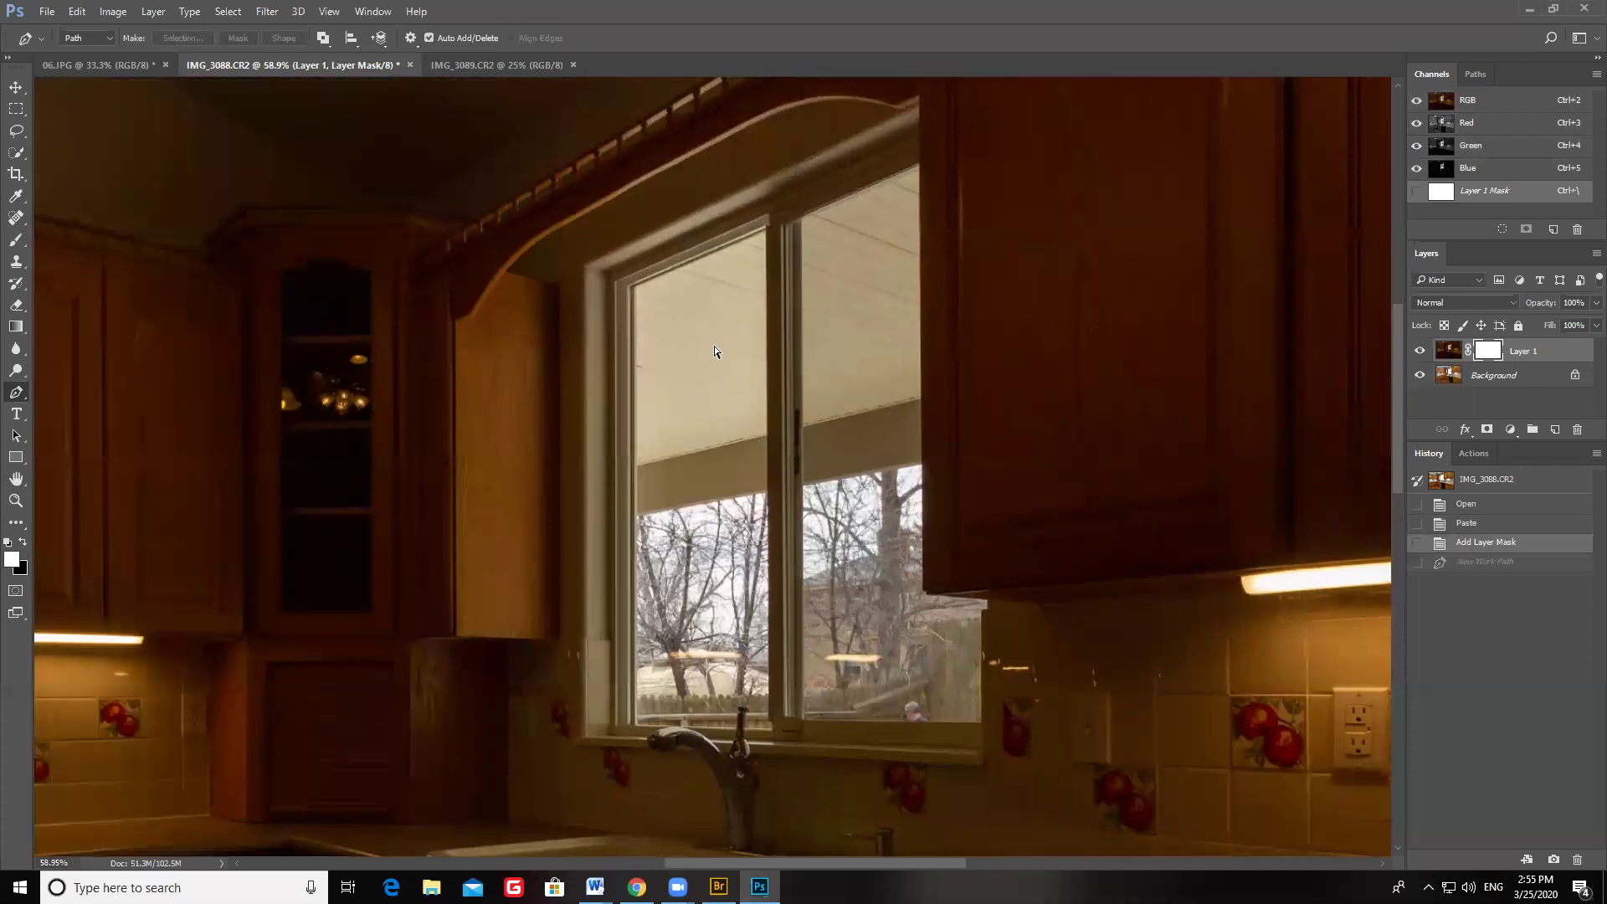
Step: Start a pen path along the top edge of the left window pane's glass, toggling the Pen tool's Rubber Band option
scroll(1017, 421, "down", 1)
scroll(1017, 421, "down", 5)
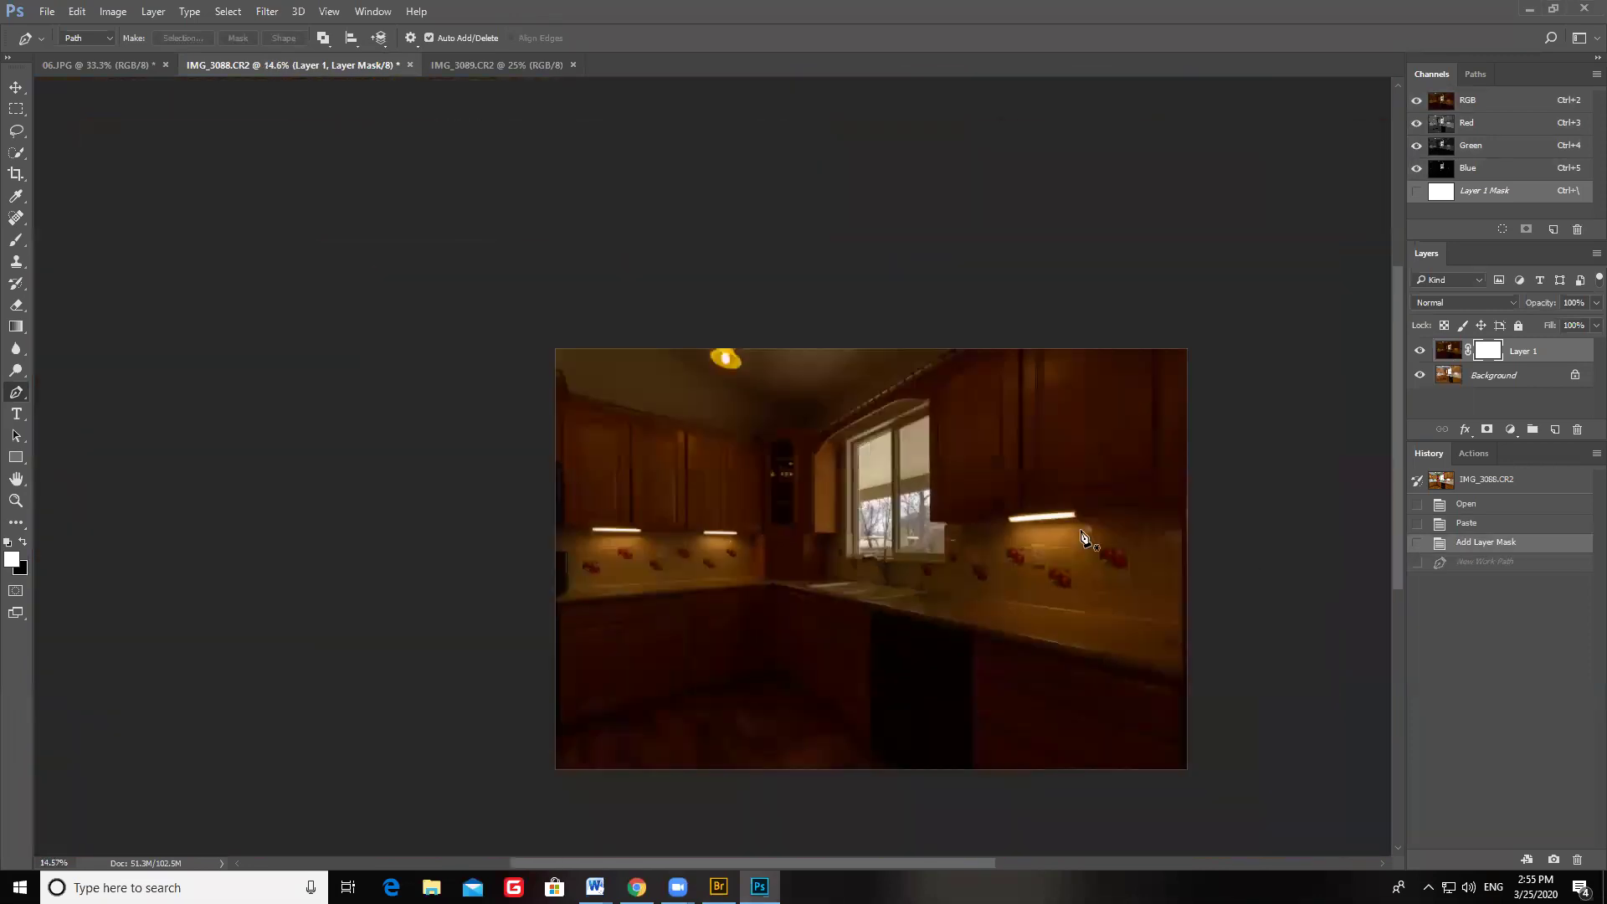
scroll(895, 469, "up", 5)
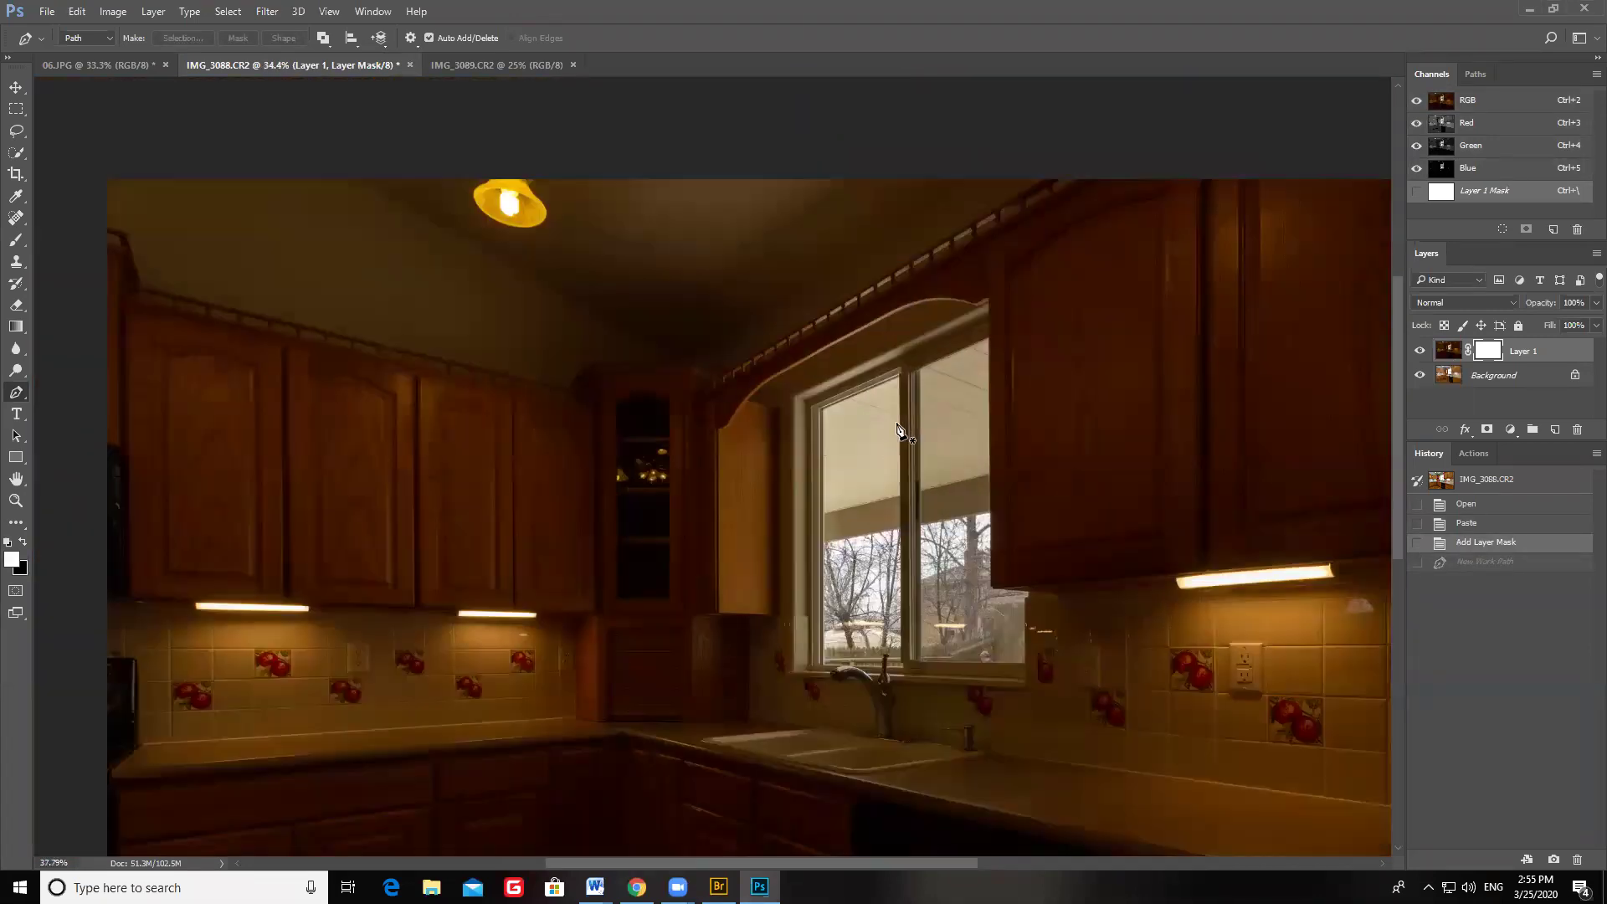
scroll(786, 225, "up", 1)
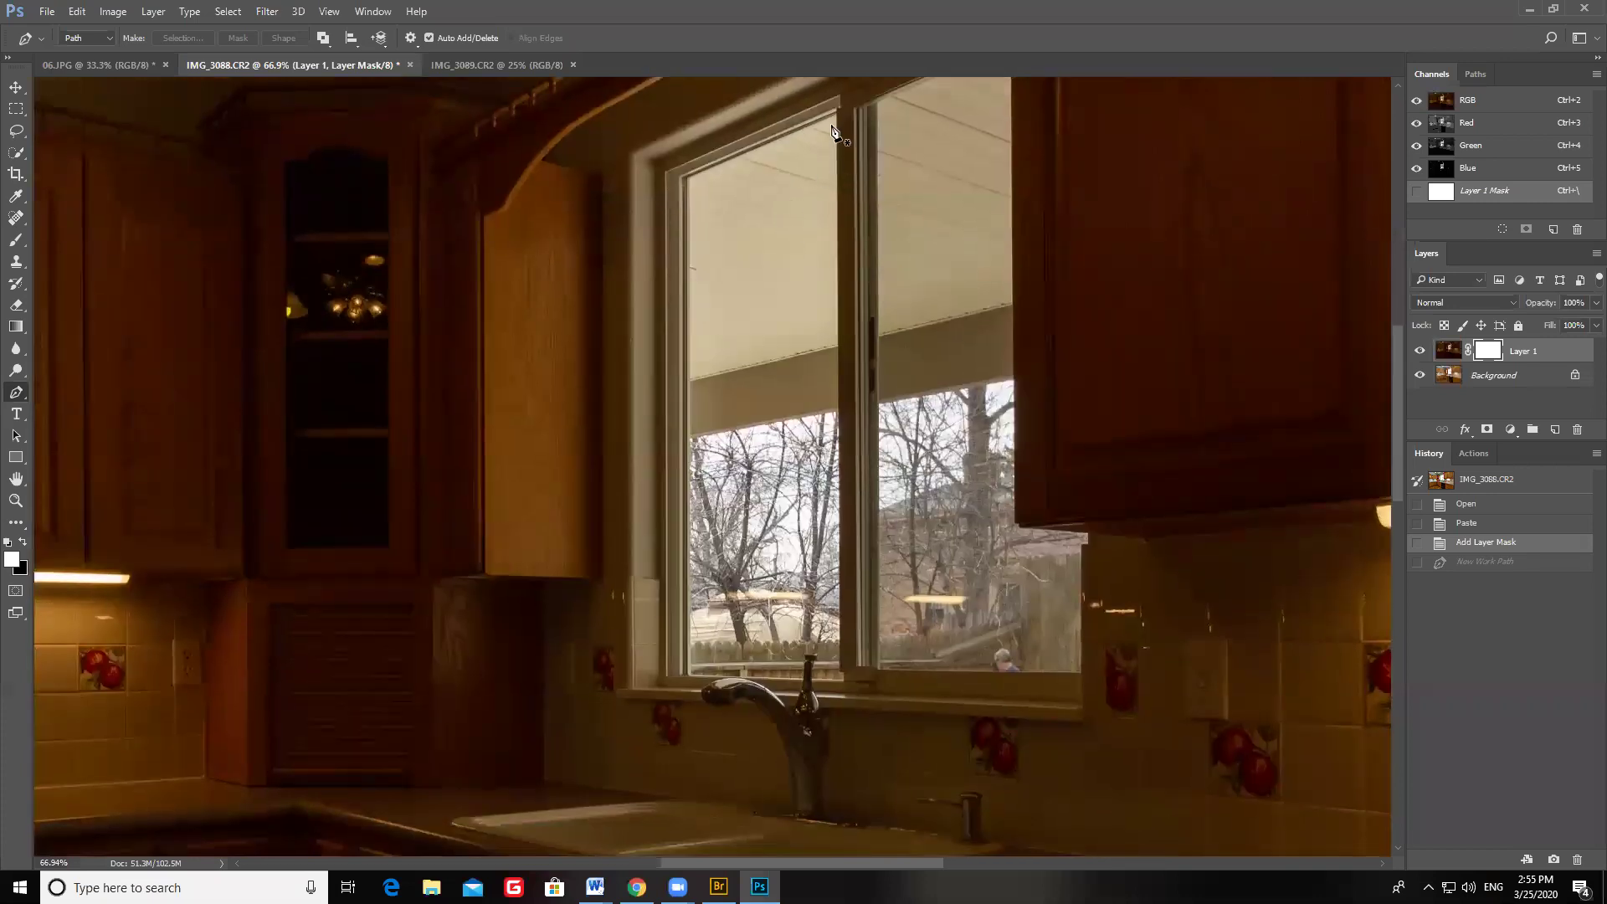
scroll(837, 134, "up", 3)
scroll(841, 138, "up", 2)
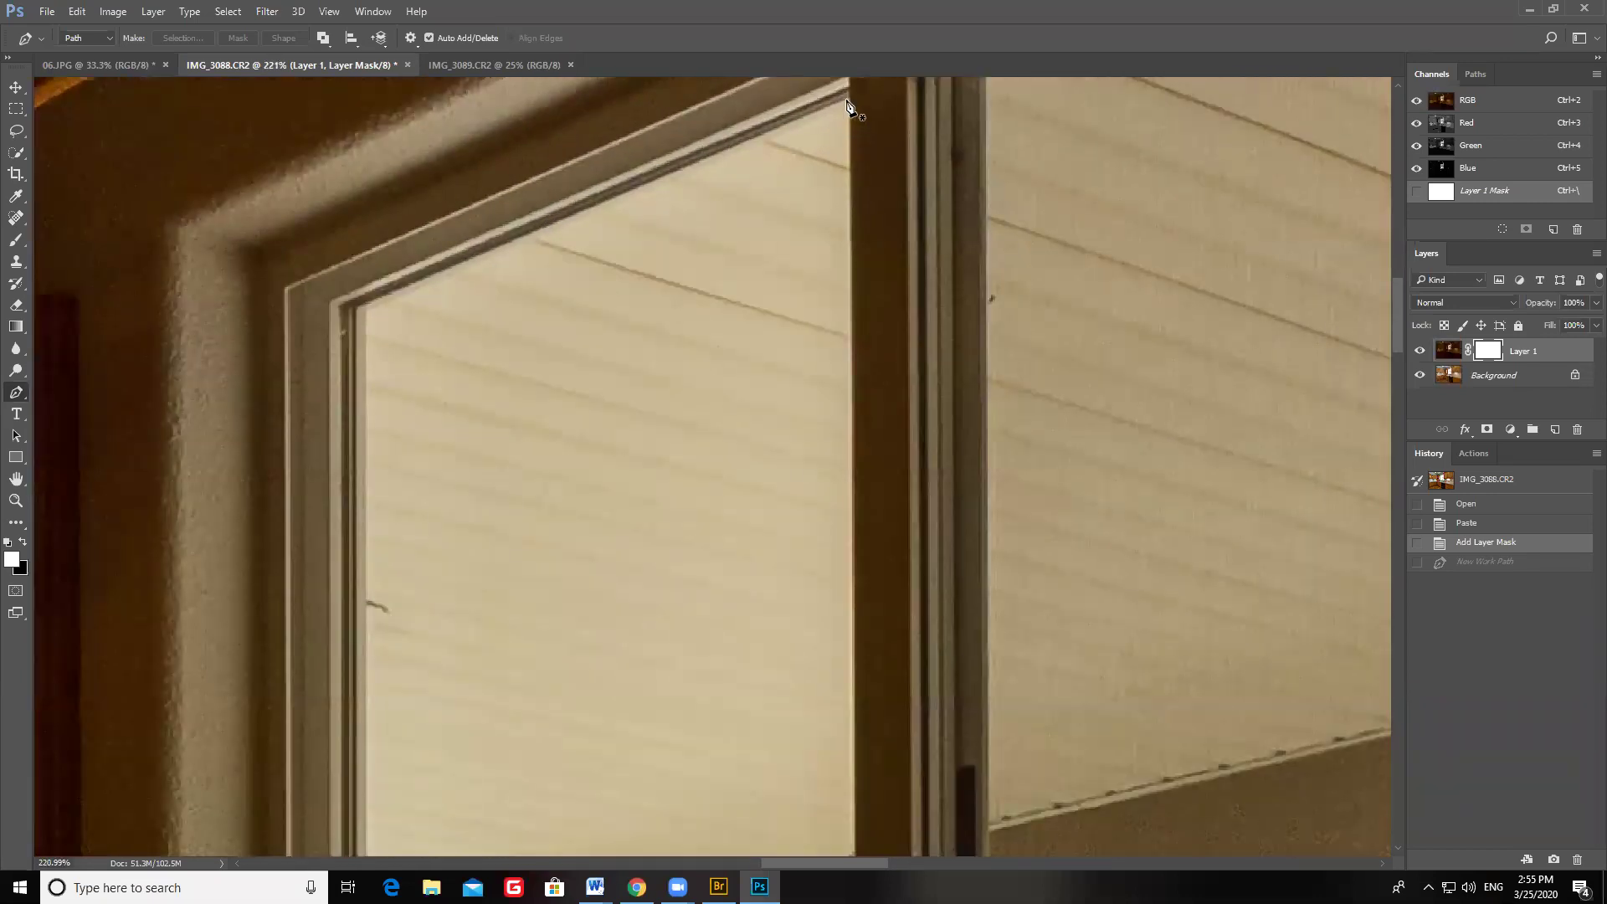
left_click(849, 97)
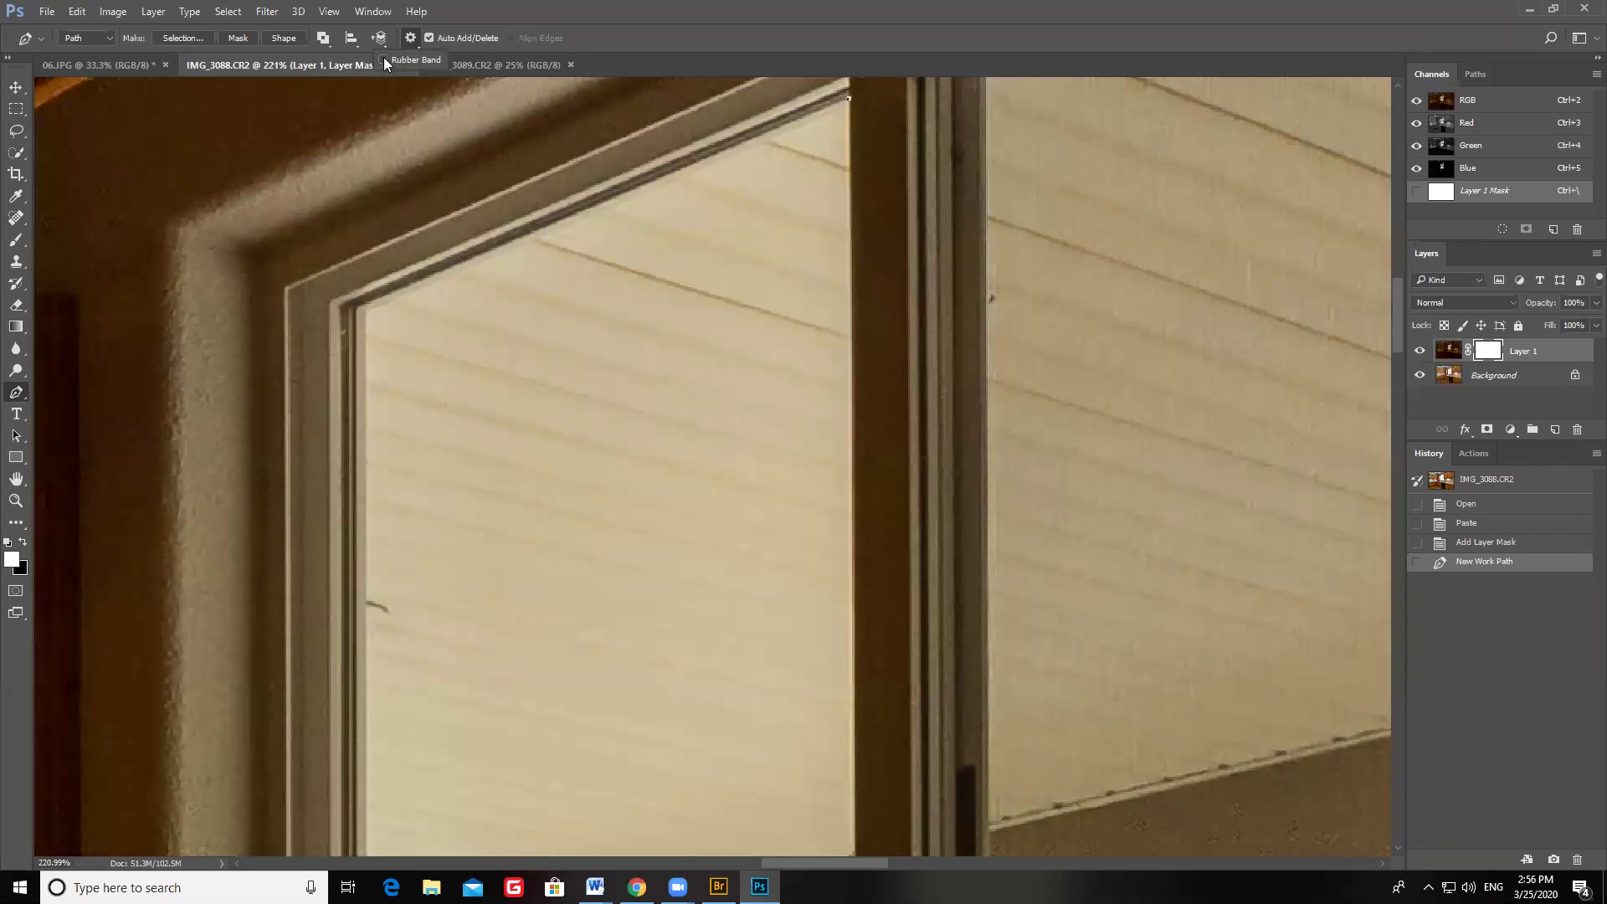
left_click(383, 60)
left_click(364, 311)
Step: Continue the pen path along the left, bottom and right edges of the left pane and close it at its starting corner
scroll(444, 388, "down", 15)
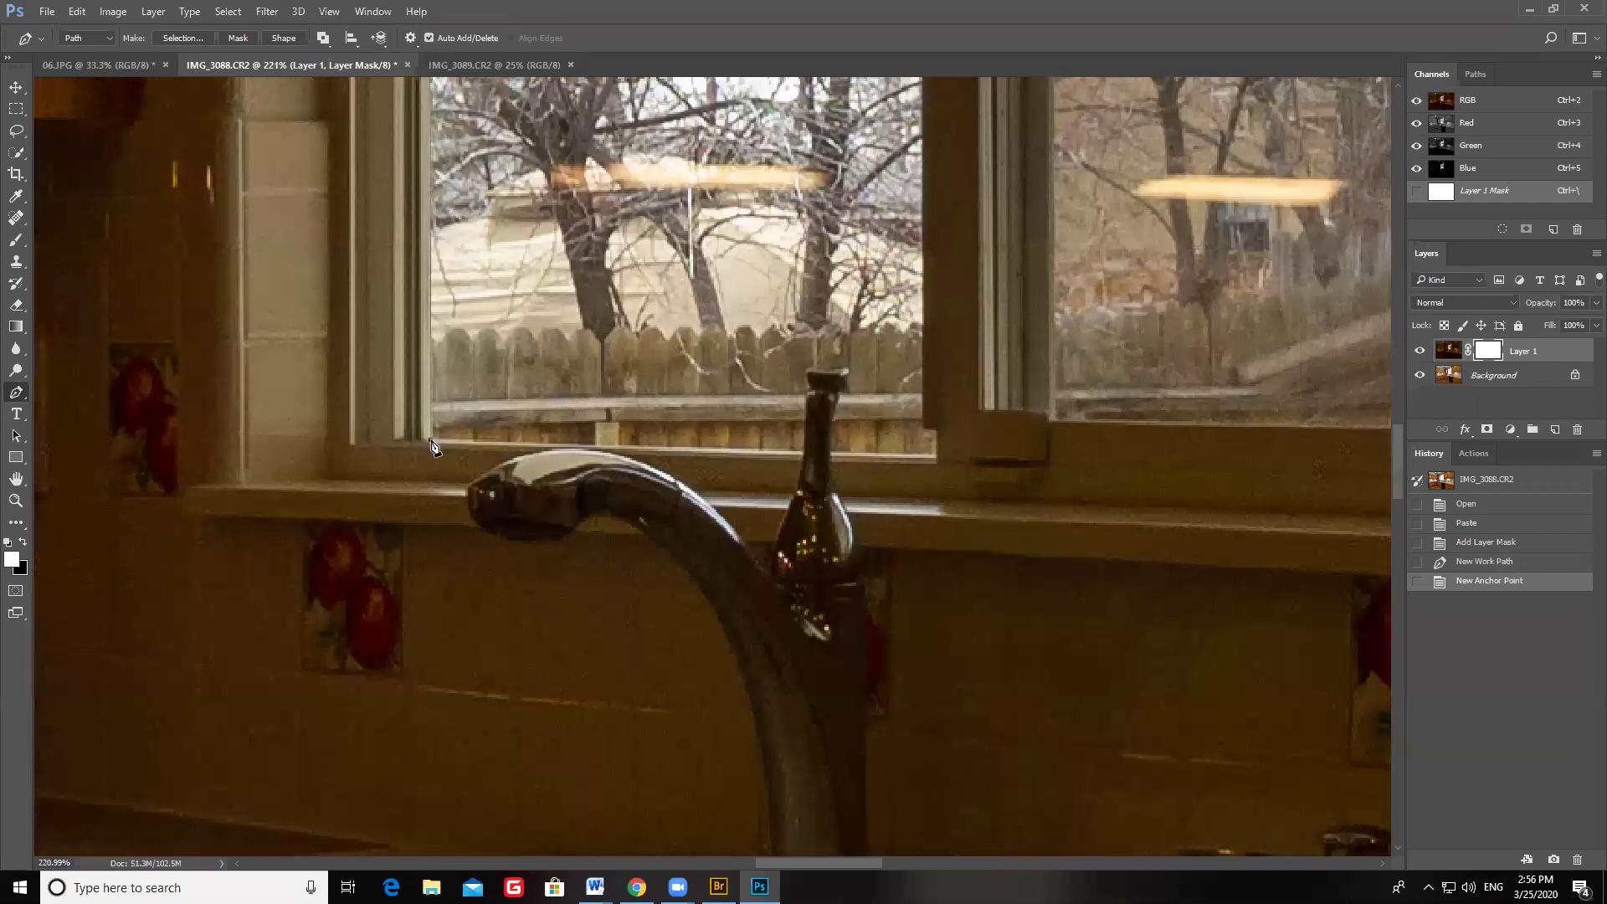
left_click(430, 439)
left_click(937, 435)
left_click(946, 330)
left_click_drag(947, 330, 862, 682)
left_click_drag(899, 126, 894, 641)
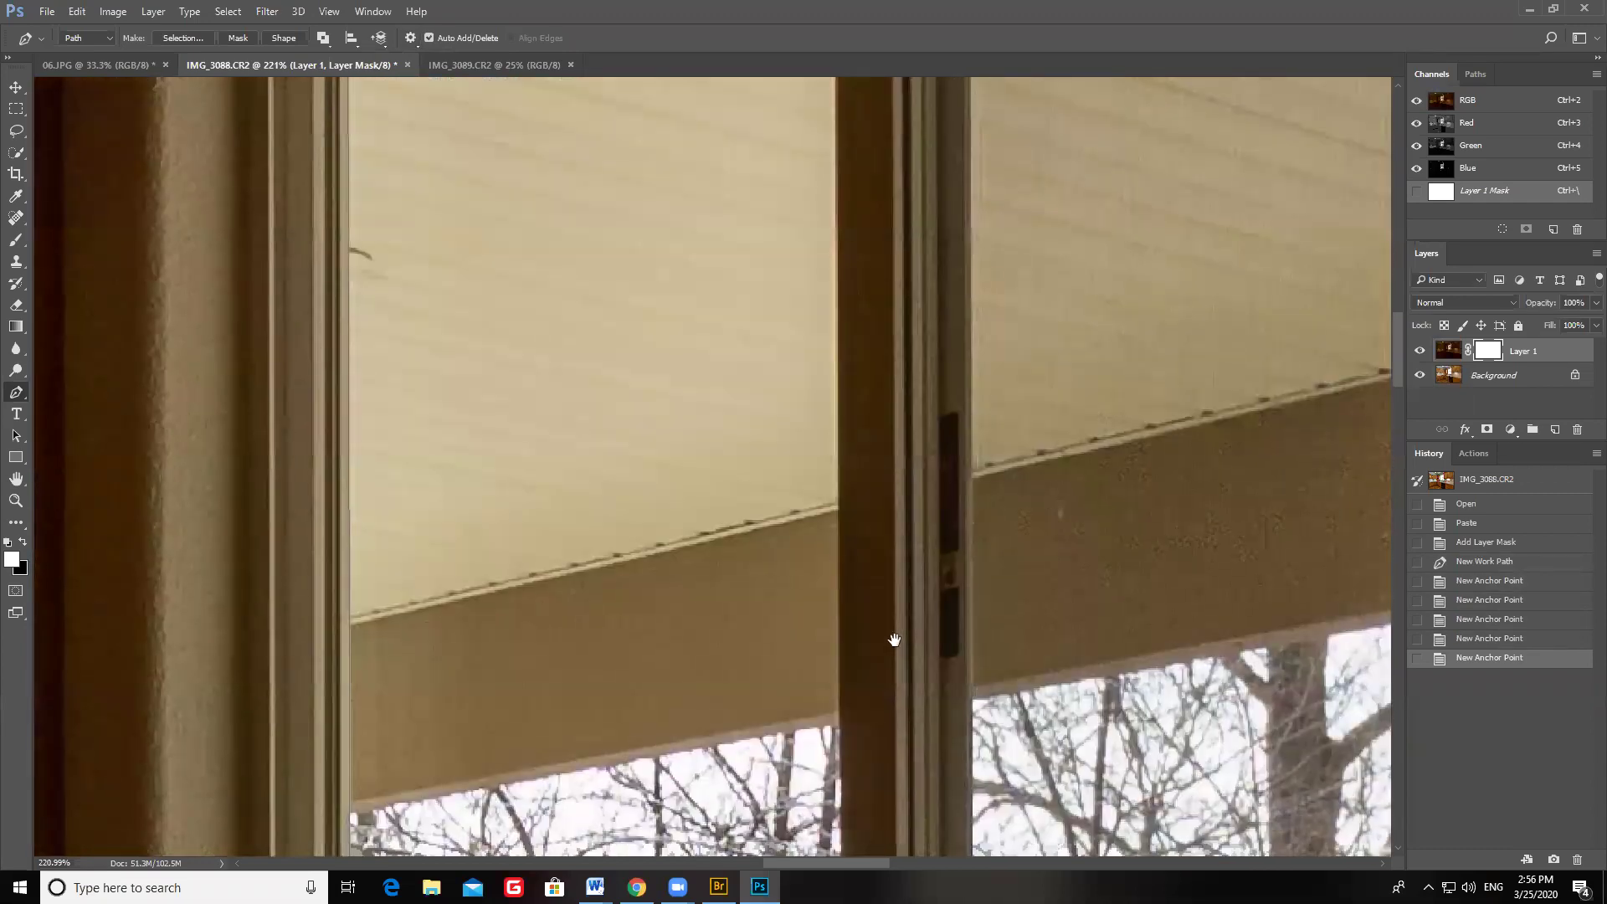
scroll(894, 640, "up", 10)
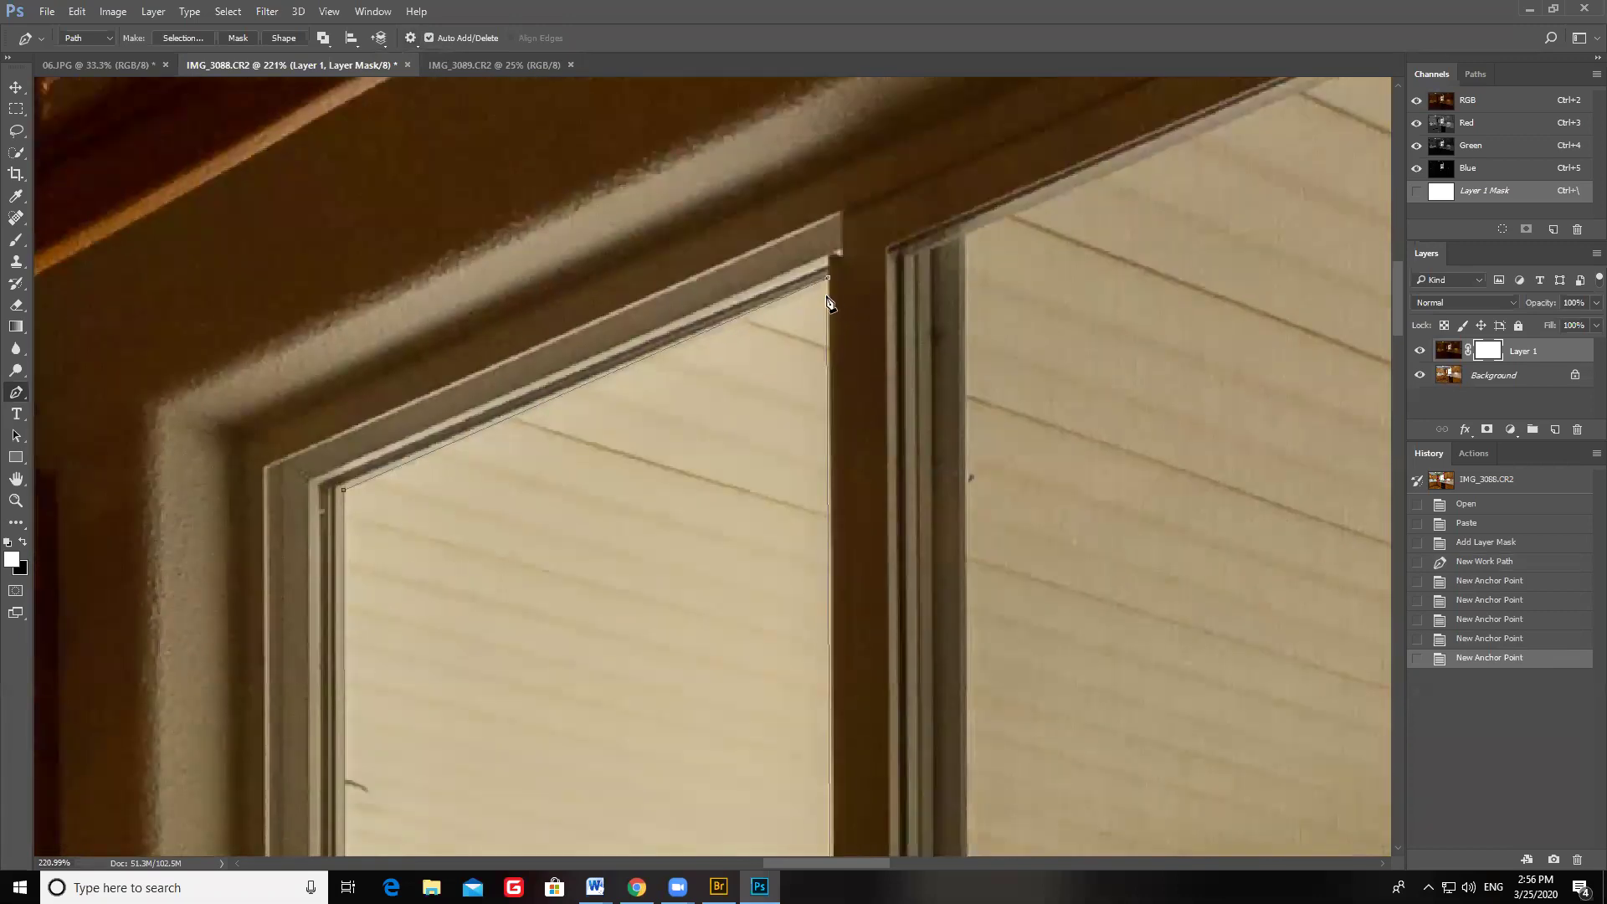
left_click(828, 303)
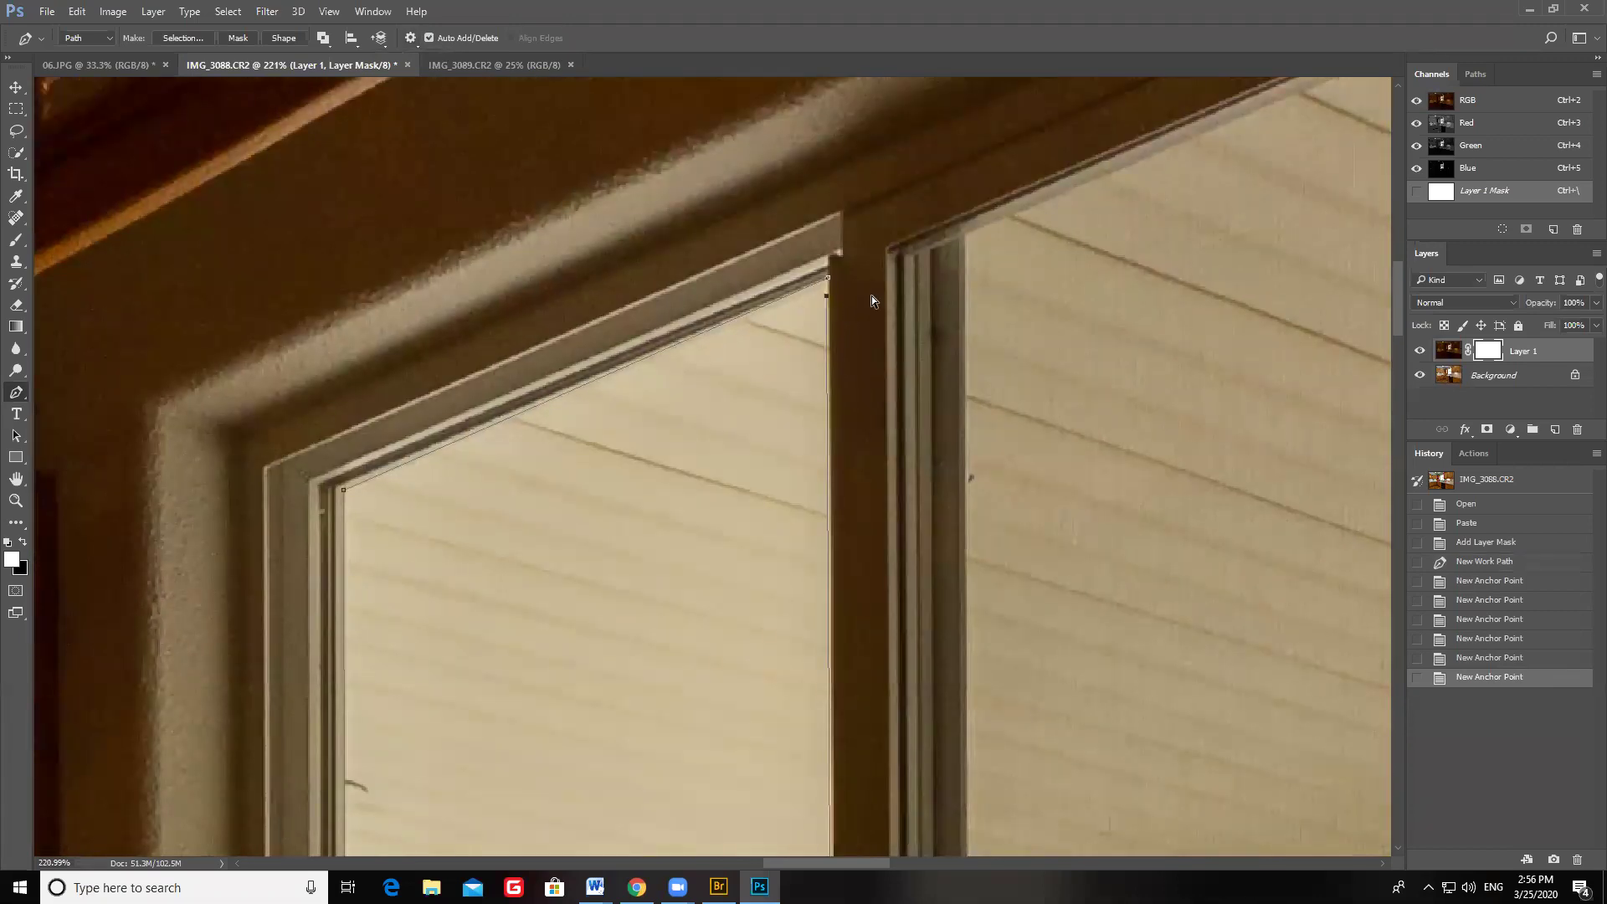
left_click(828, 281)
Step: Start a second path component on the right pane, tracing its top edge, the cabinet edge and the notch below the cabinet
left_click(965, 241)
scroll(1004, 251, "down", 3)
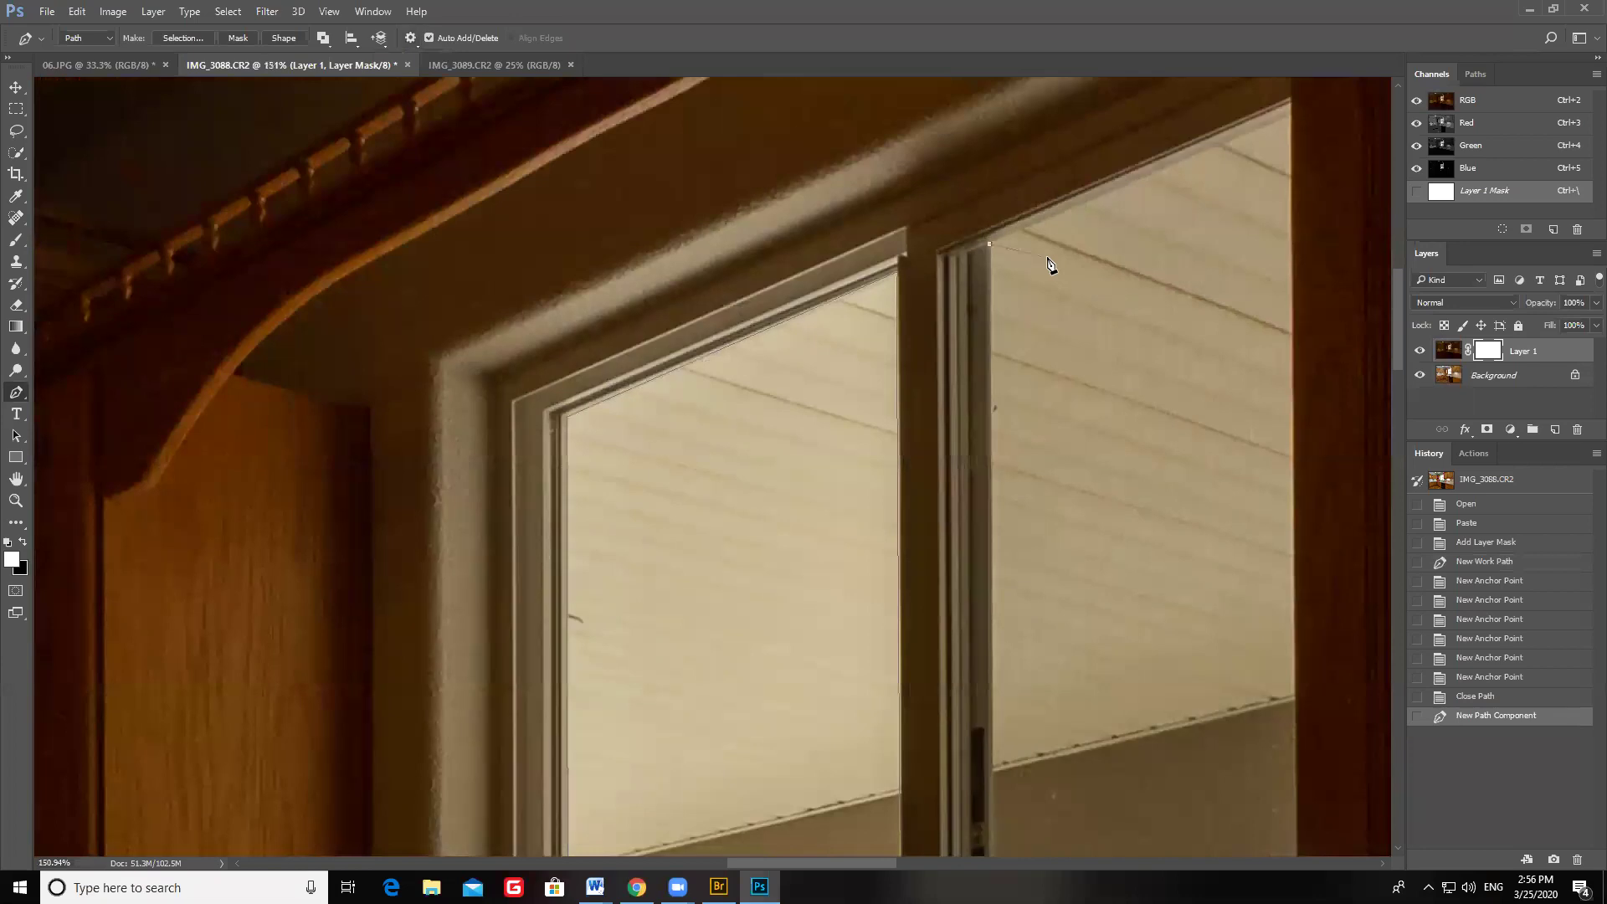
scroll(997, 223, "up", 3)
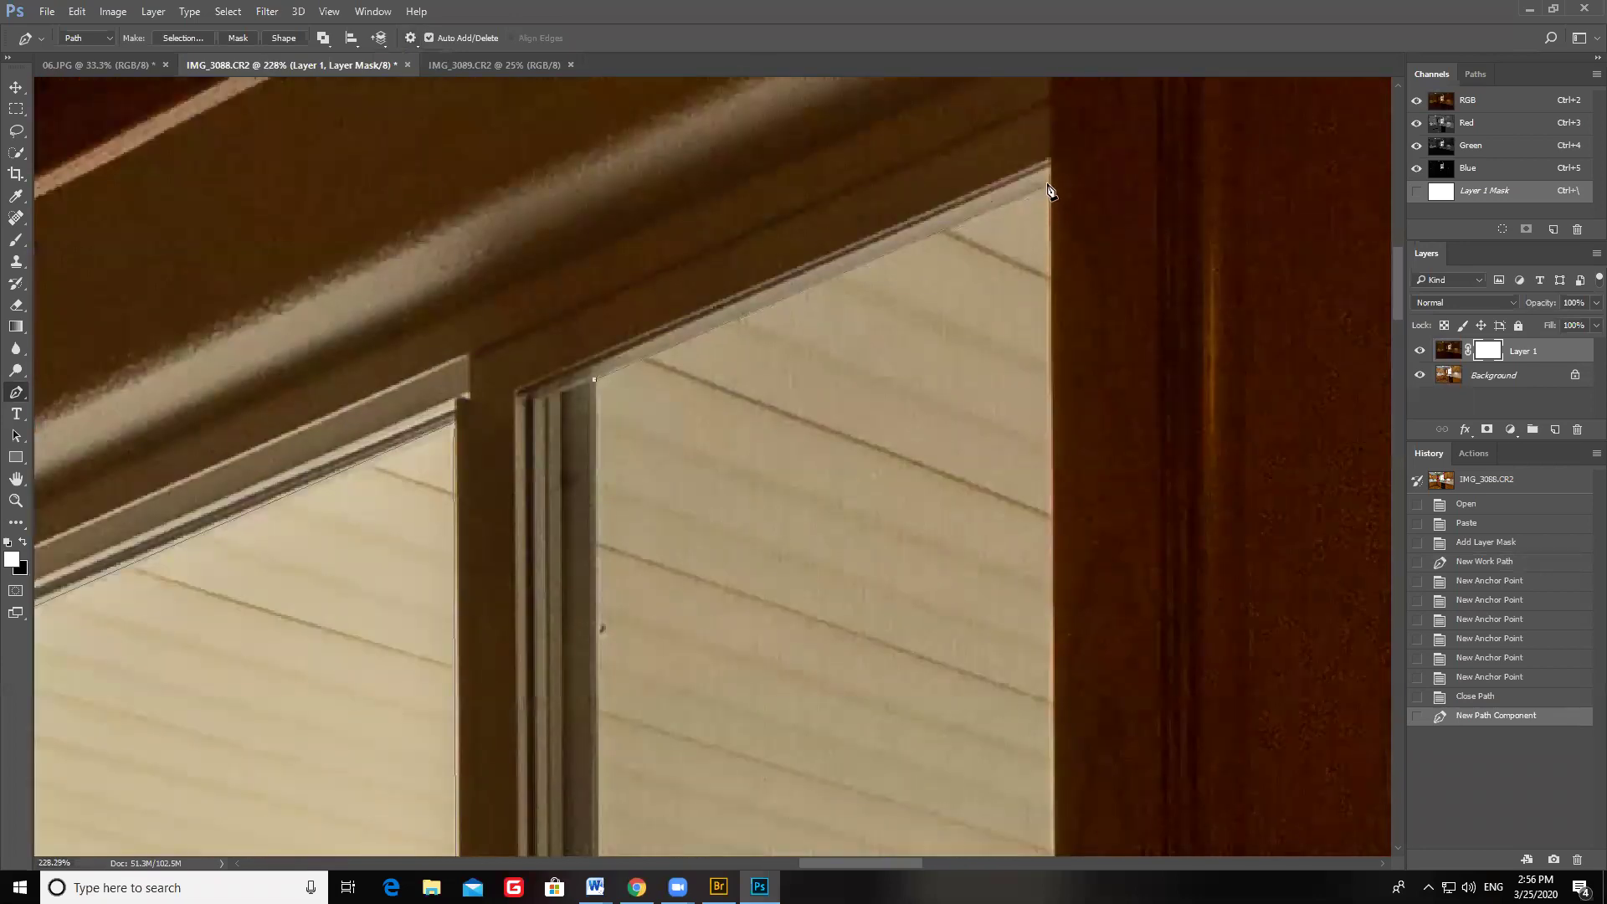
left_click(1050, 191)
scroll(976, 262, "down", 10)
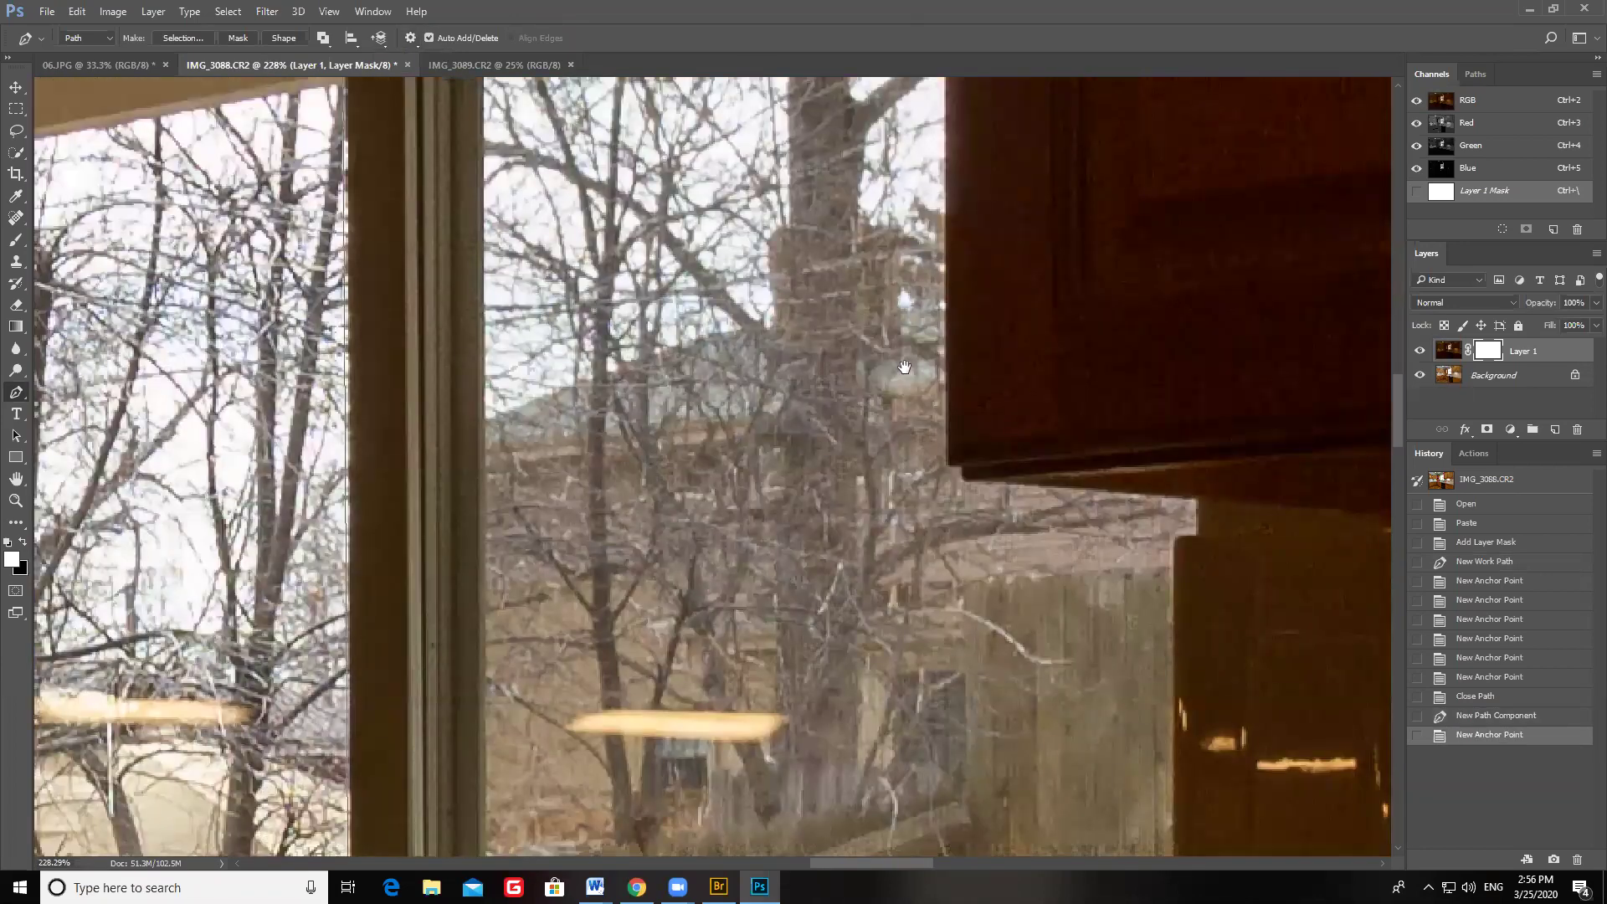
left_click(946, 294)
left_click(957, 292)
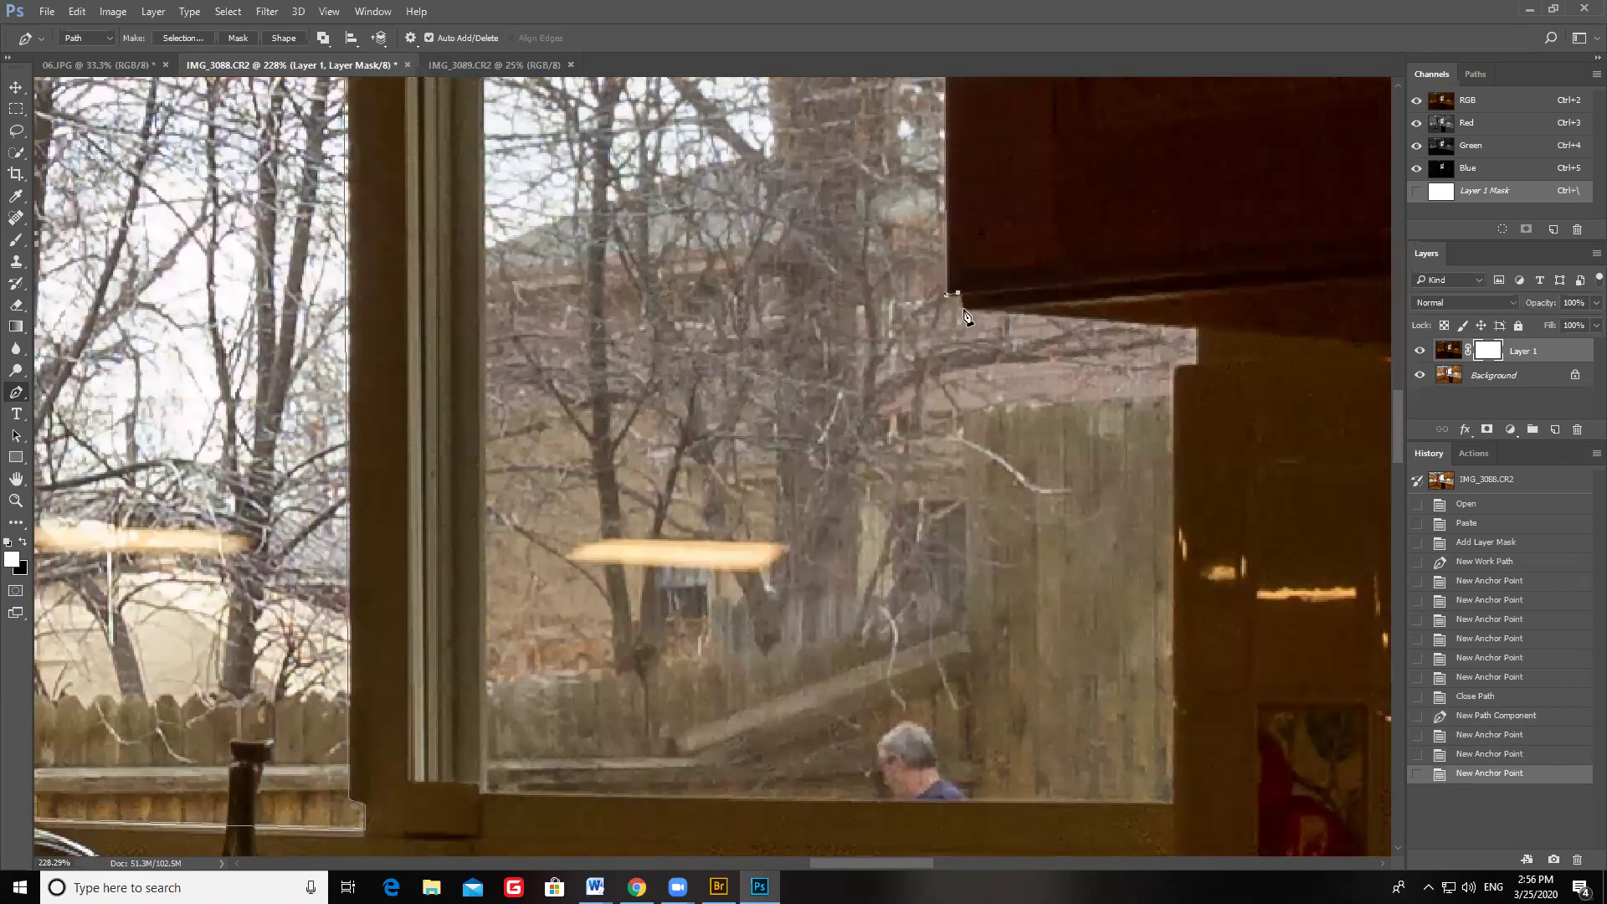
left_click(963, 310)
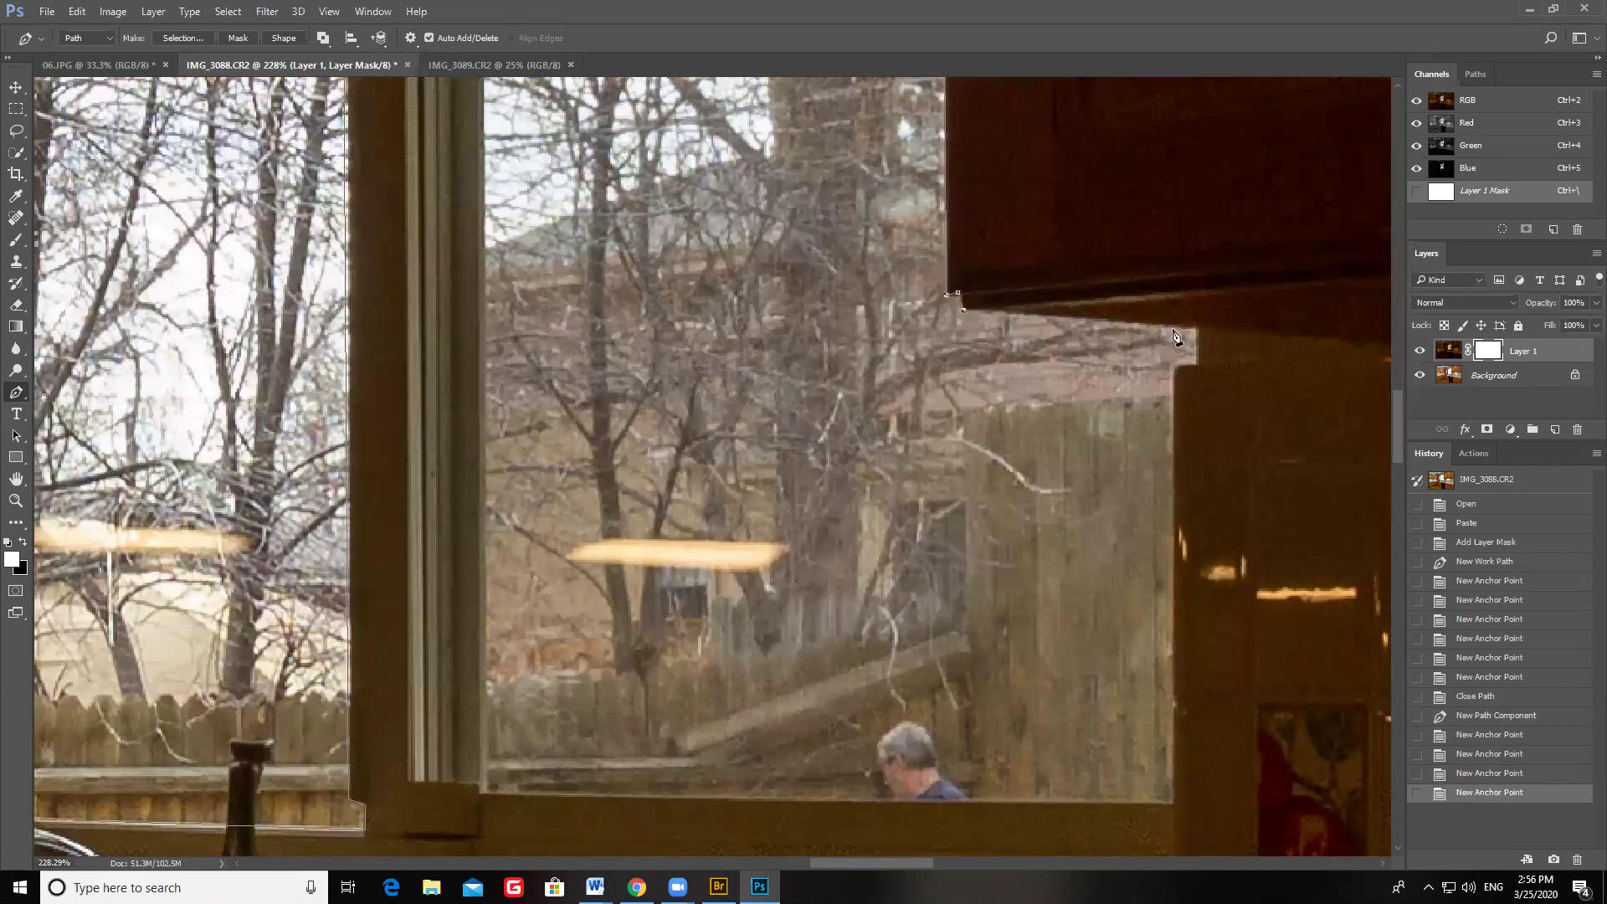
left_click(1199, 369)
left_click(1178, 369)
left_click_drag(1181, 795, 1168, 483)
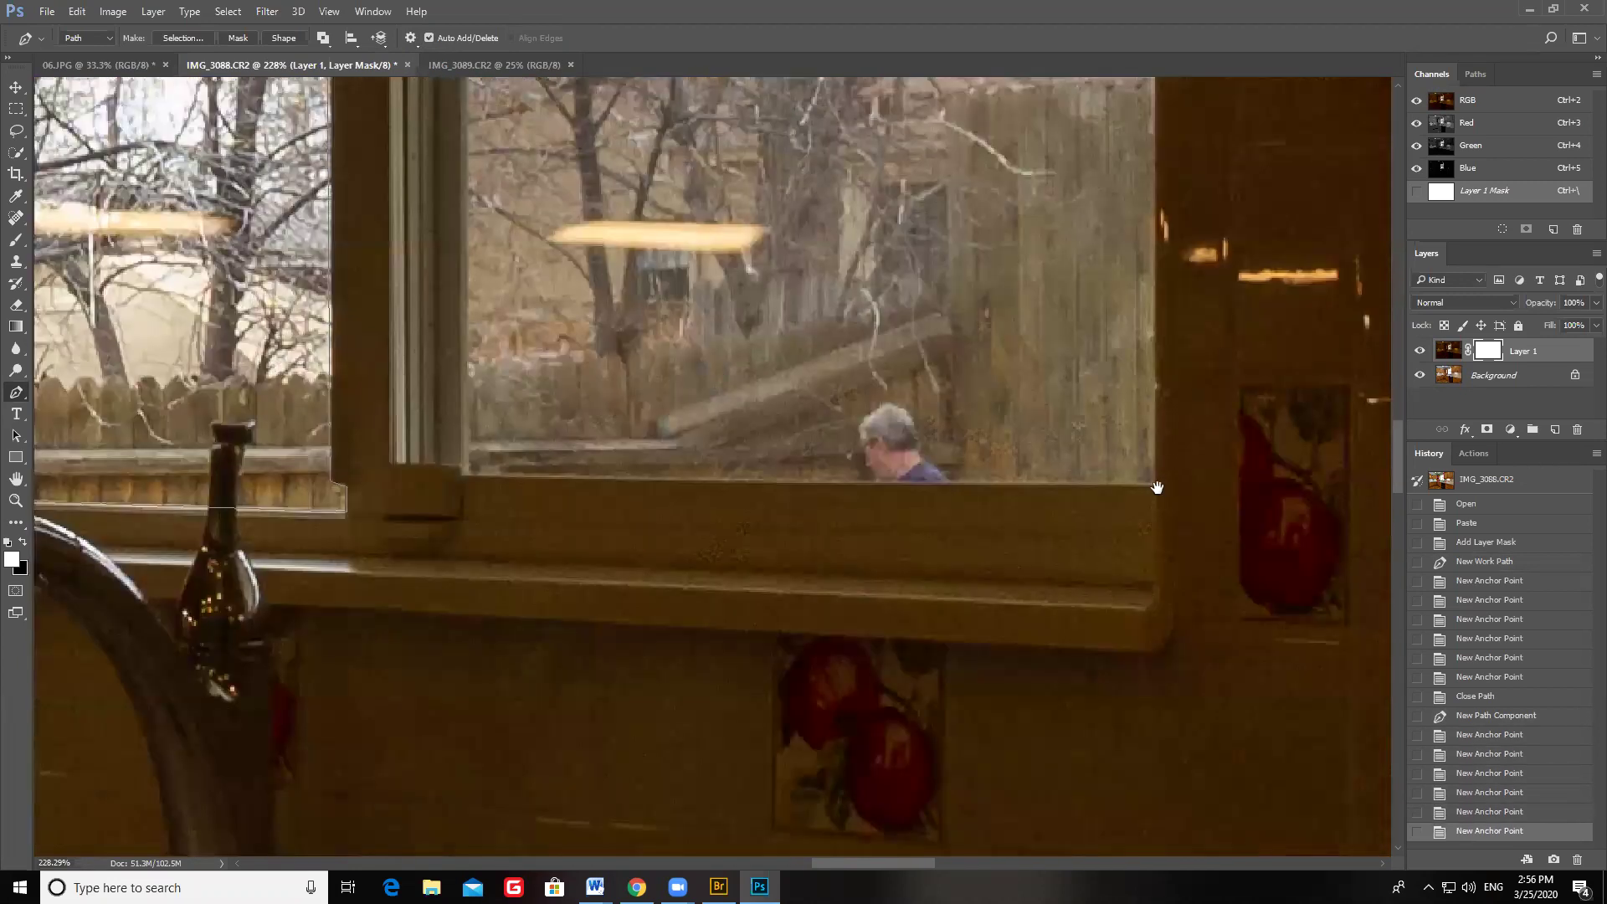
scroll(1068, 385, "down", 1)
left_click(1086, 286)
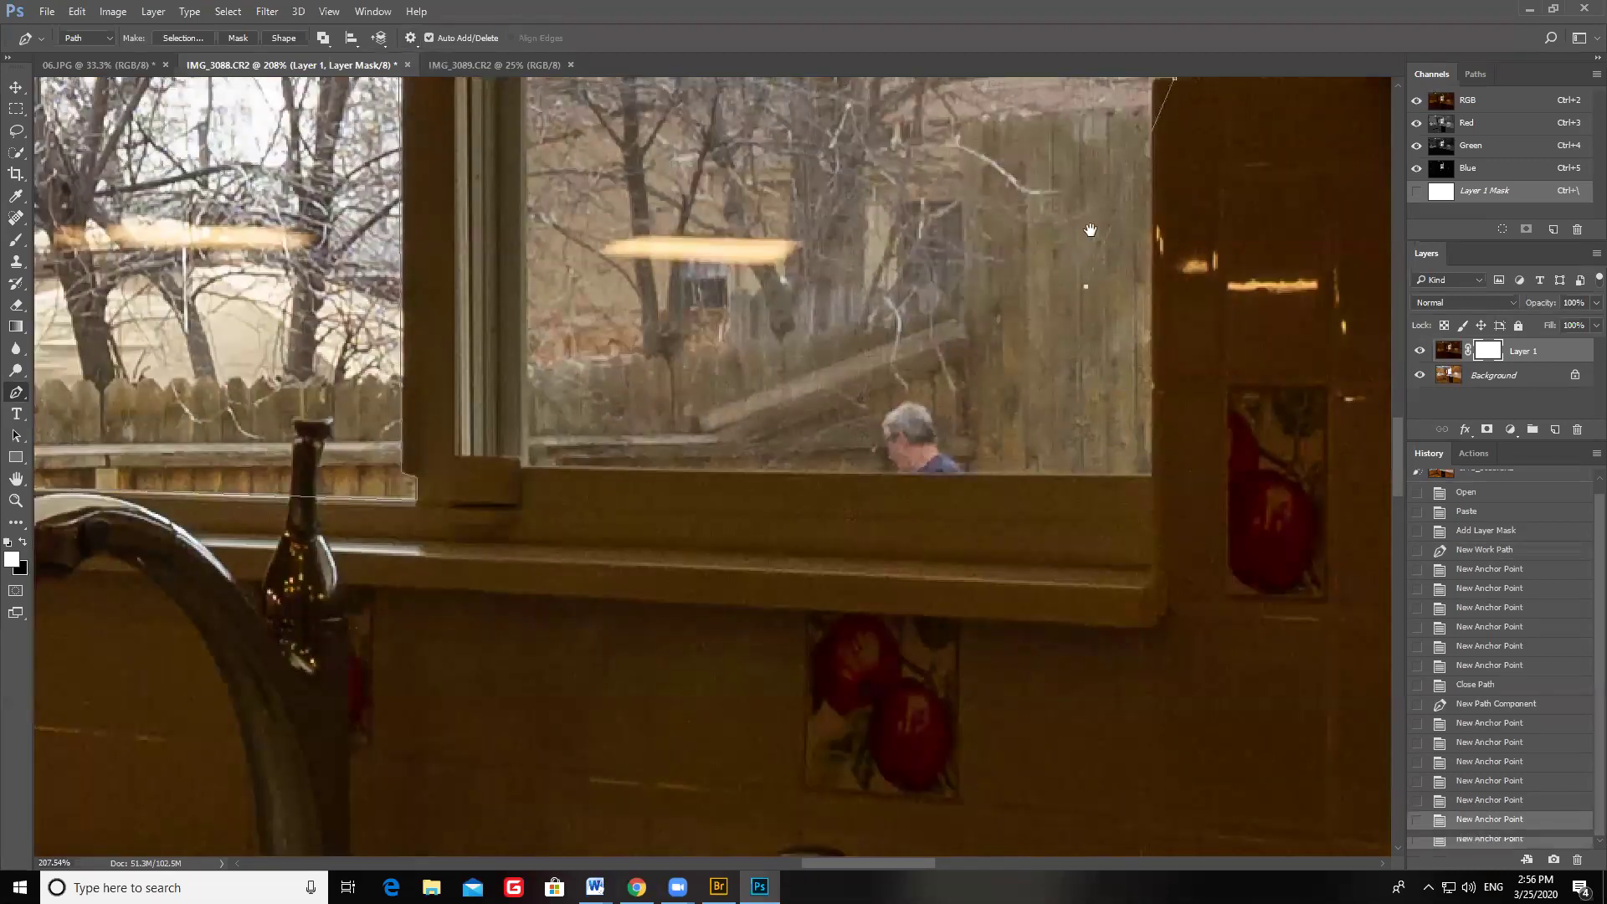
left_click_drag(1113, 159, 1048, 402)
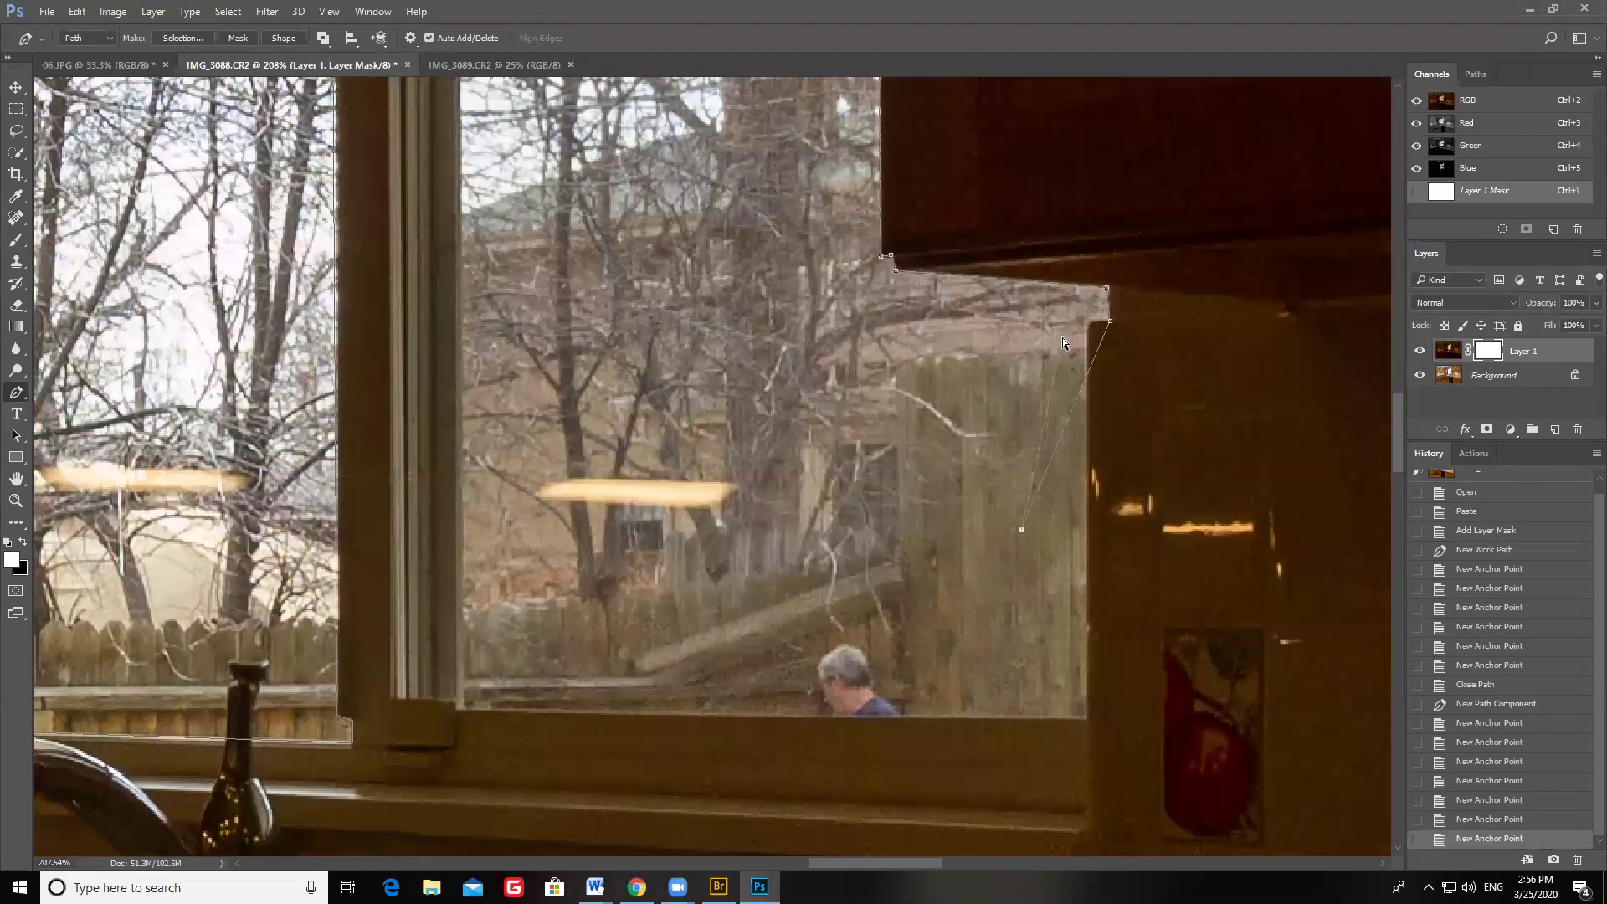
key("ctrl+z")
Step: Extend the right pane's path through both bottom corners of the glass and back up its left edge to the top corner
left_click_drag(1084, 718, 1091, 555)
left_click(1092, 554)
left_click(468, 552)
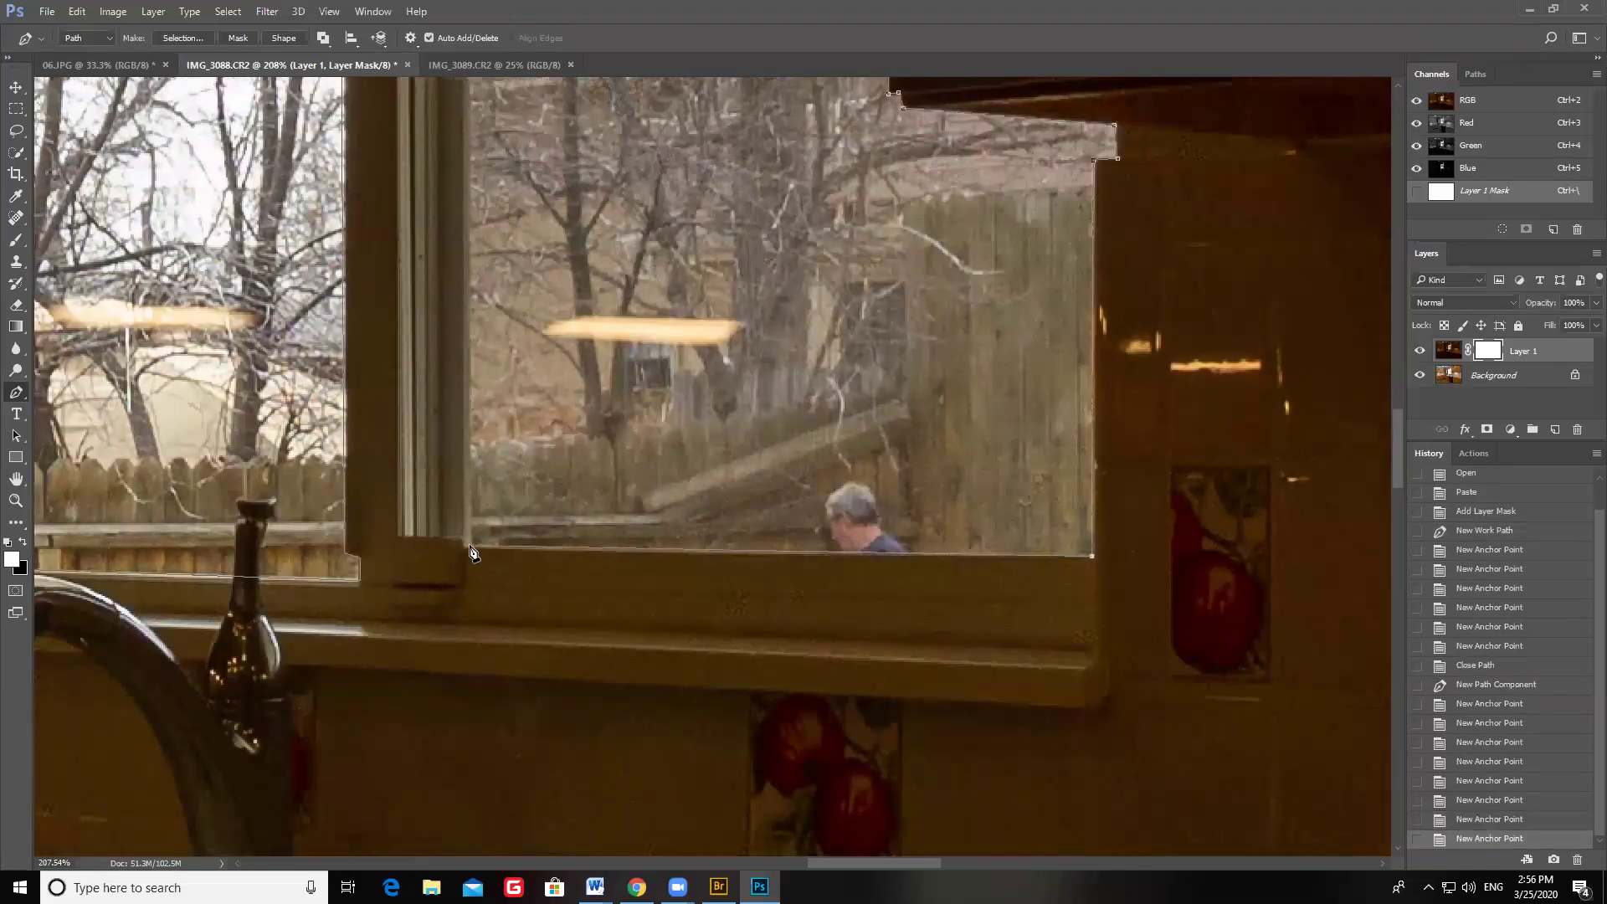
left_click_drag(526, 76, 794, 459)
scroll(845, 423, "up", 12)
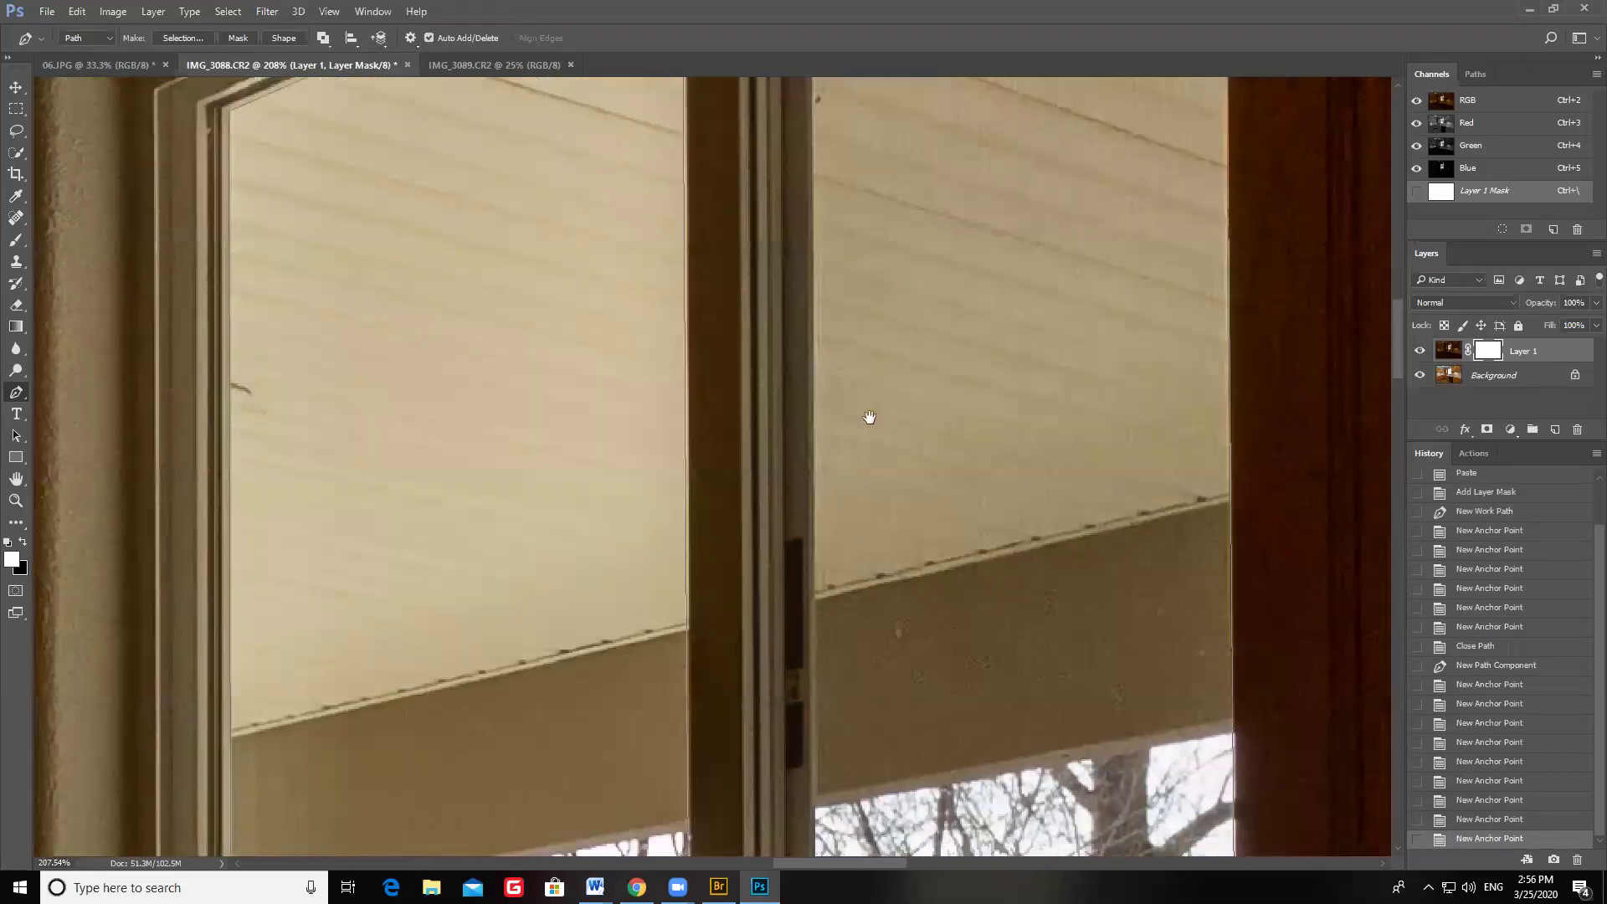
left_click(817, 102)
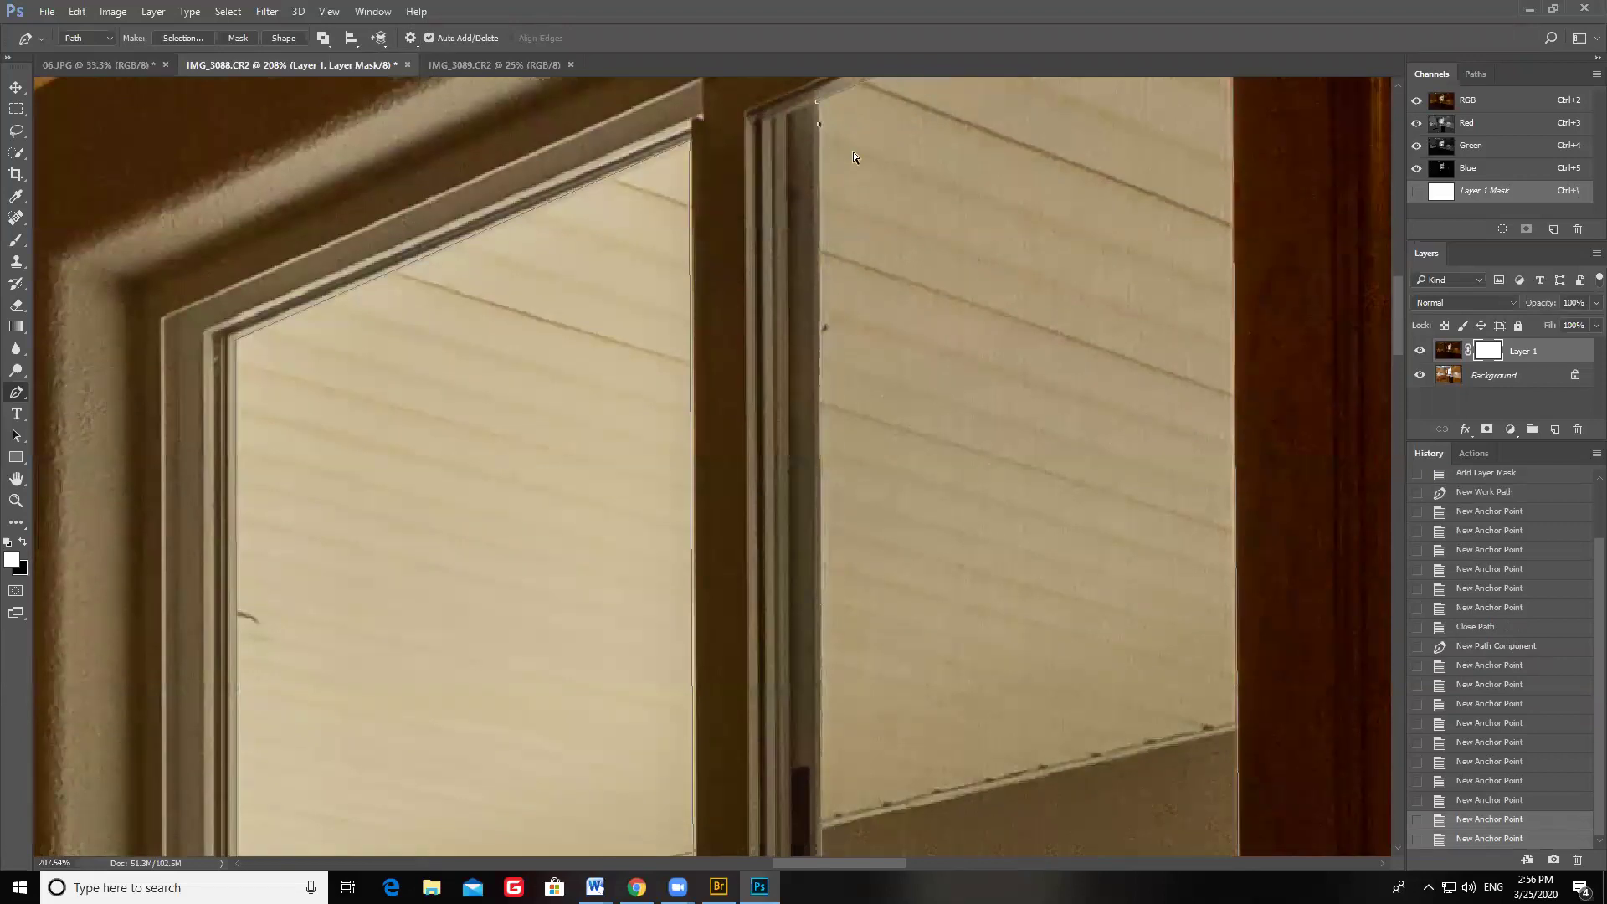
Step: Convert the two window pane paths into a selection and feather it by 2
scroll(885, 261, "down", 2)
scroll(890, 289, "down", 3)
key("ctrl+Return")
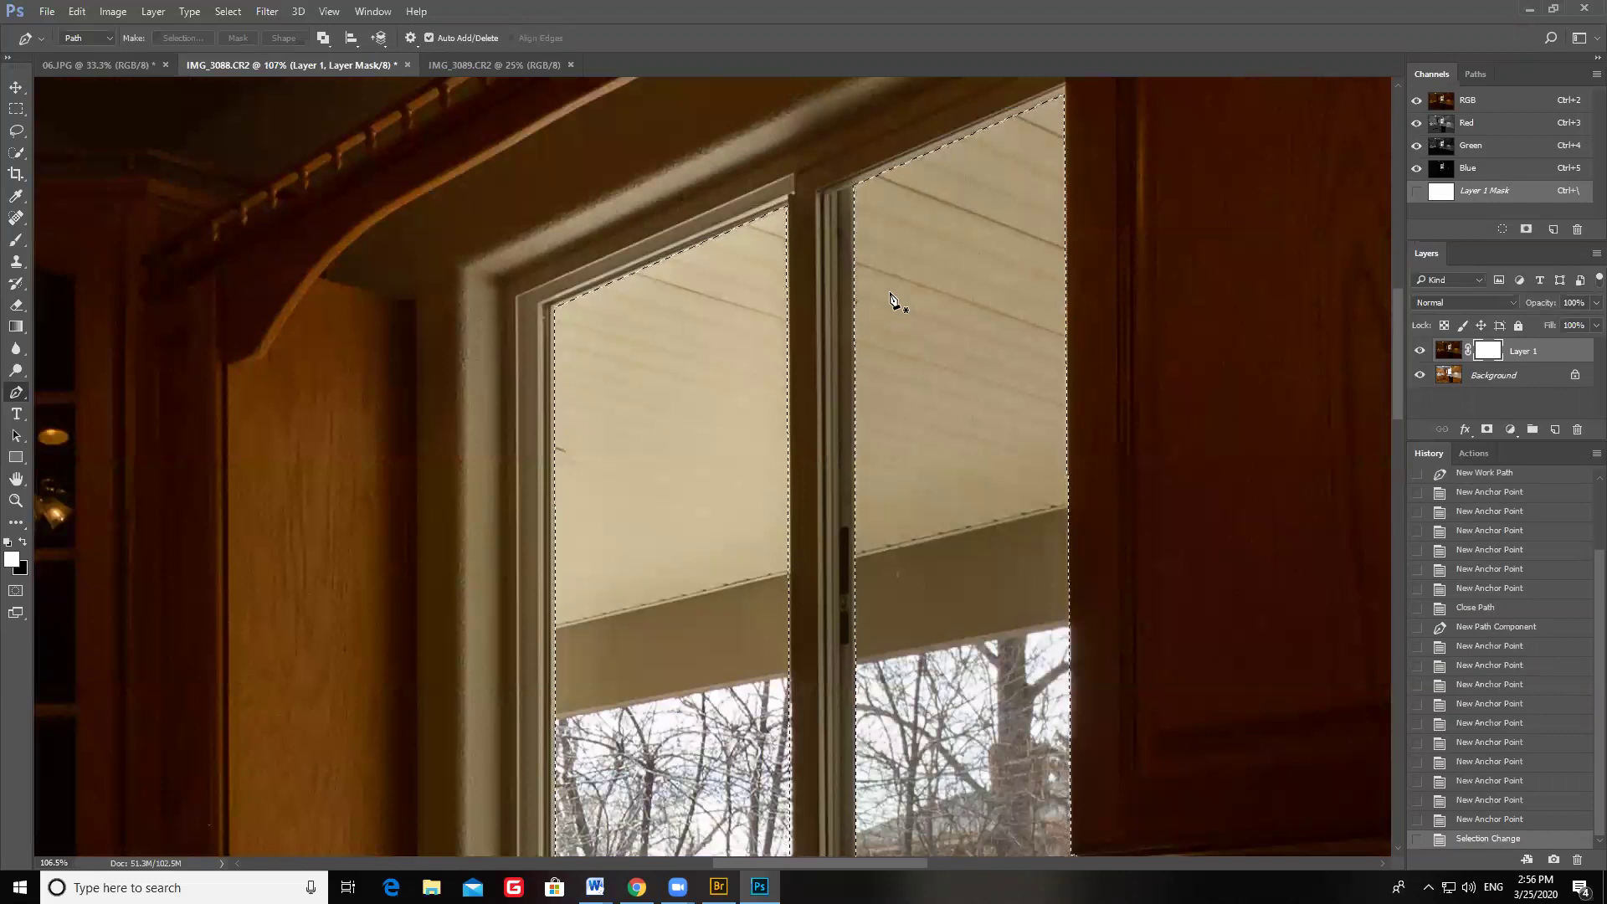
key("shift+F6")
type("2")
key("Return")
Step: Compare the bright and dark exposures of the whole kitchen by hiding Layer 1 and showing it again
scroll(750, 394, "down", 10)
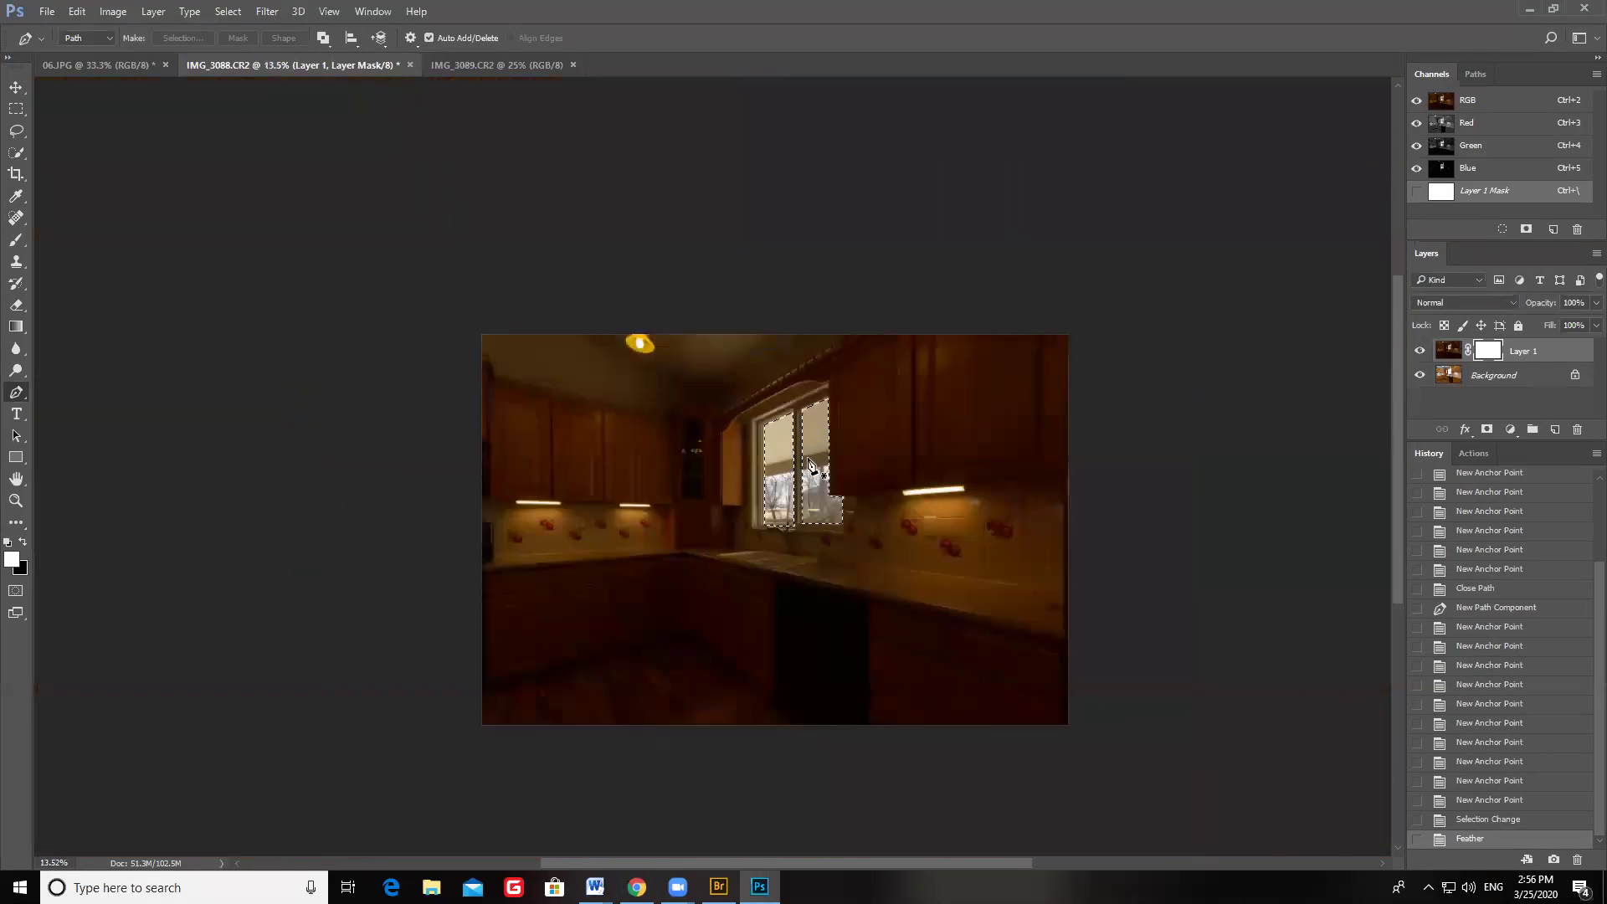
scroll(810, 465, "up", 3)
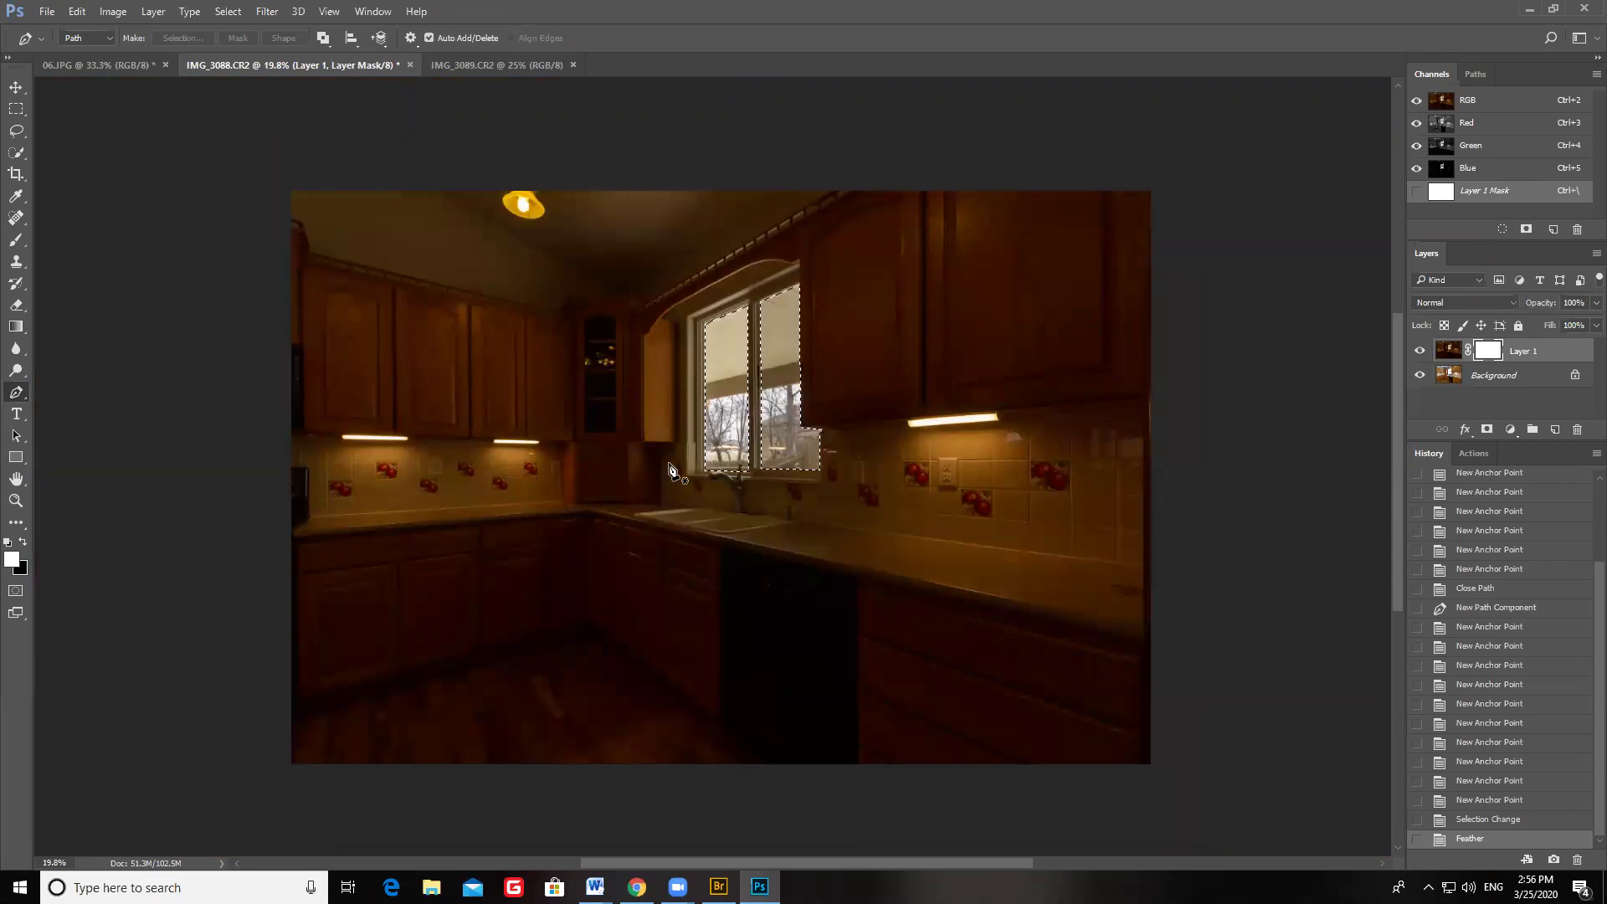
left_click(1419, 351)
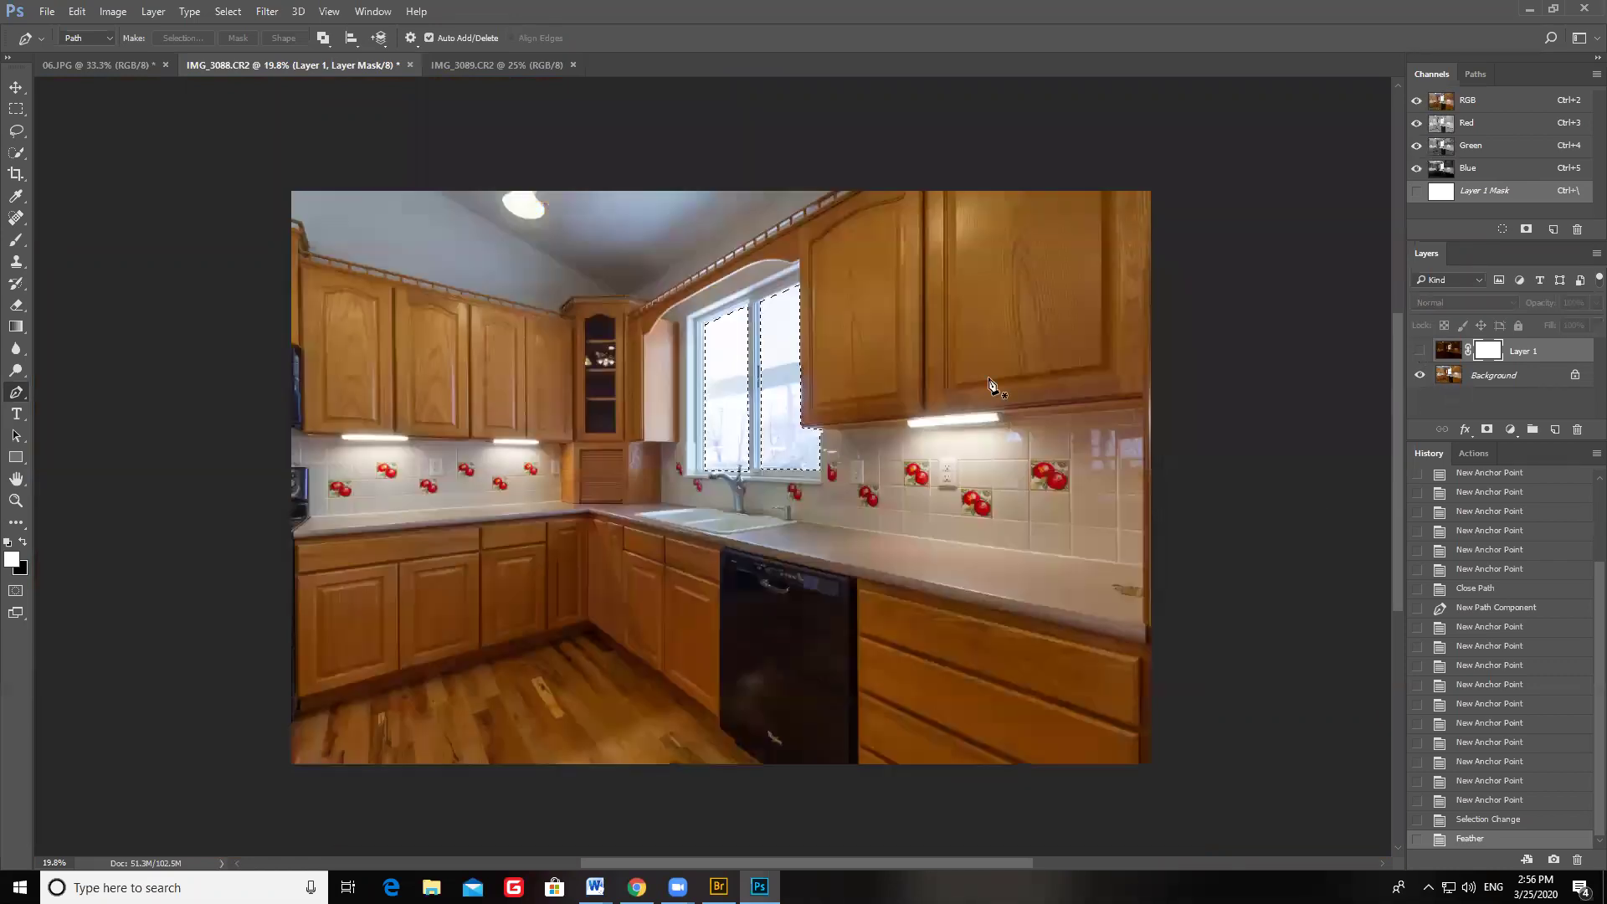
left_click(1420, 353)
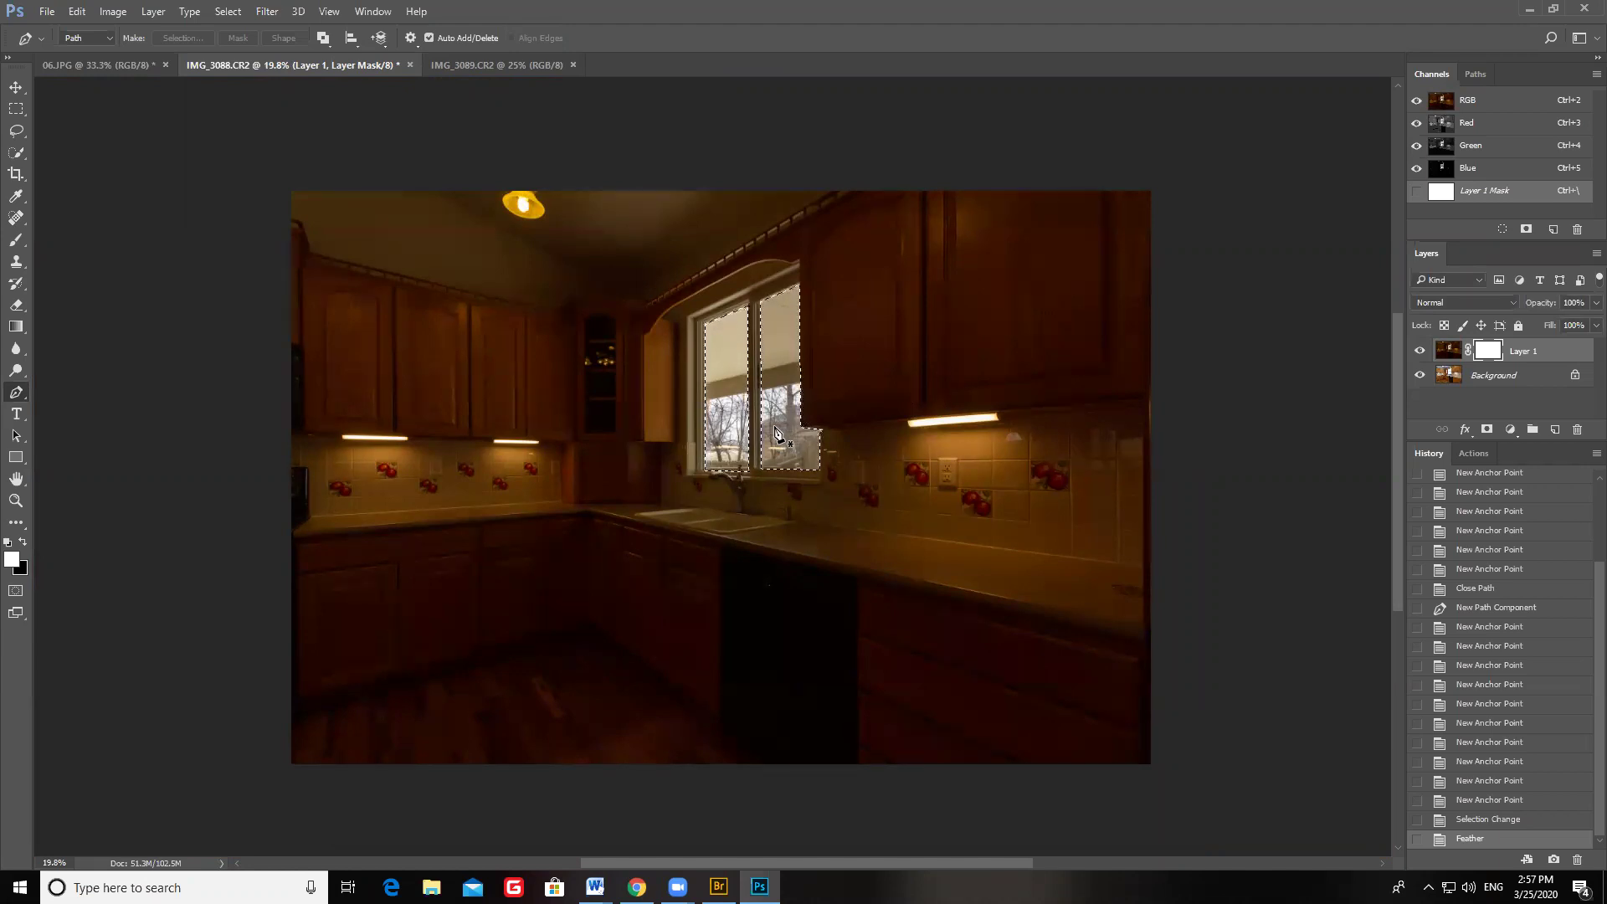
key("F1")
left_click(394, 14)
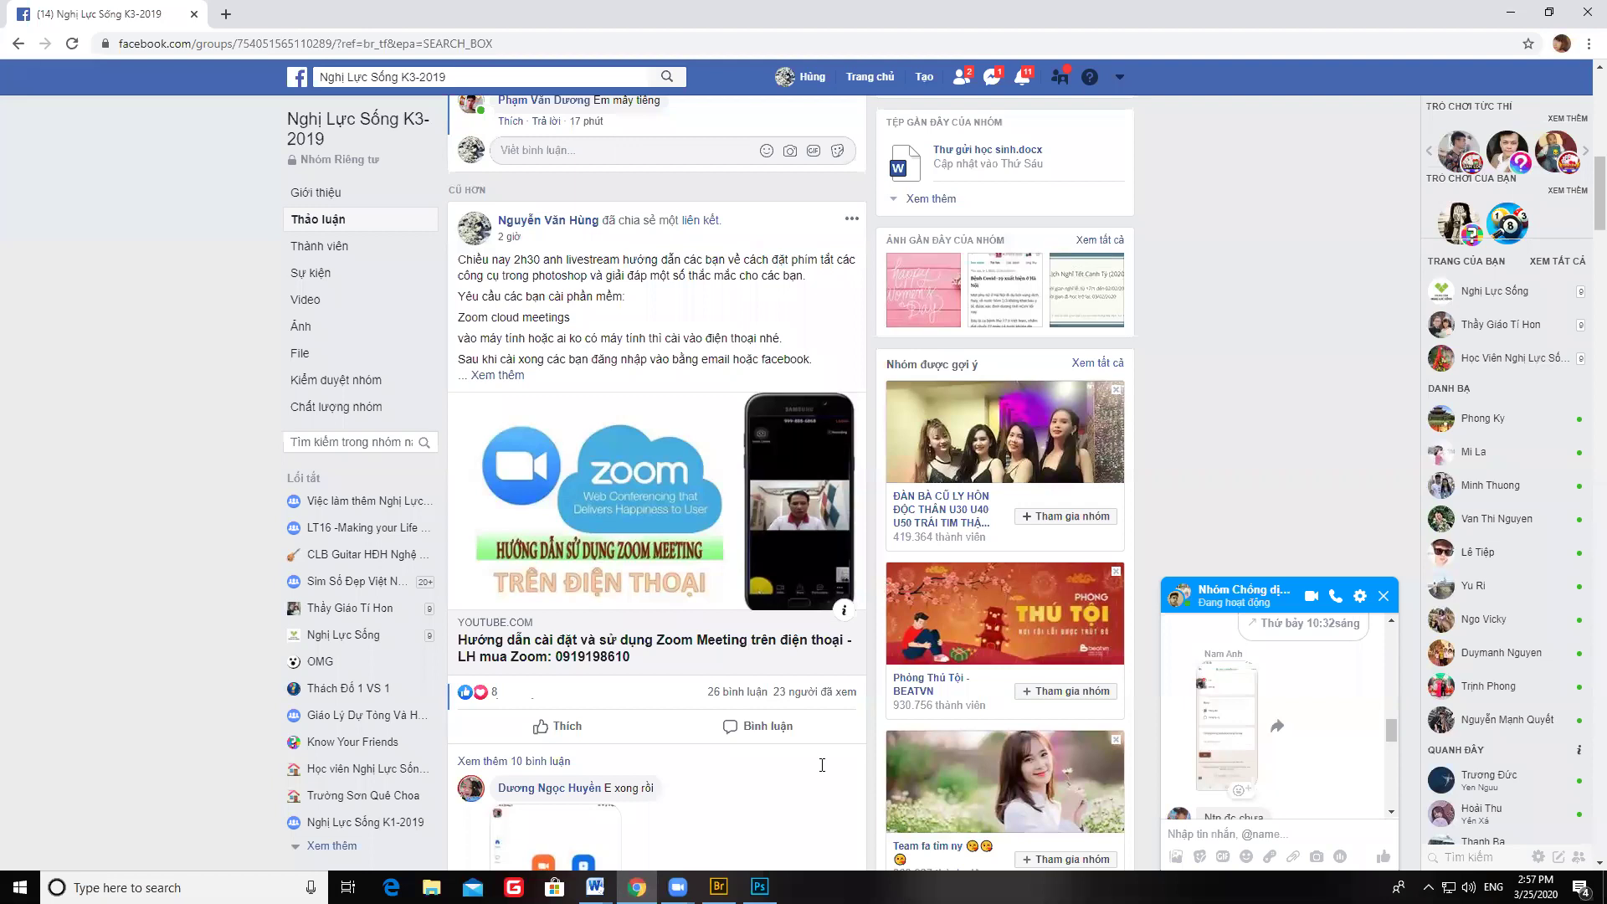
key("alt+Tab")
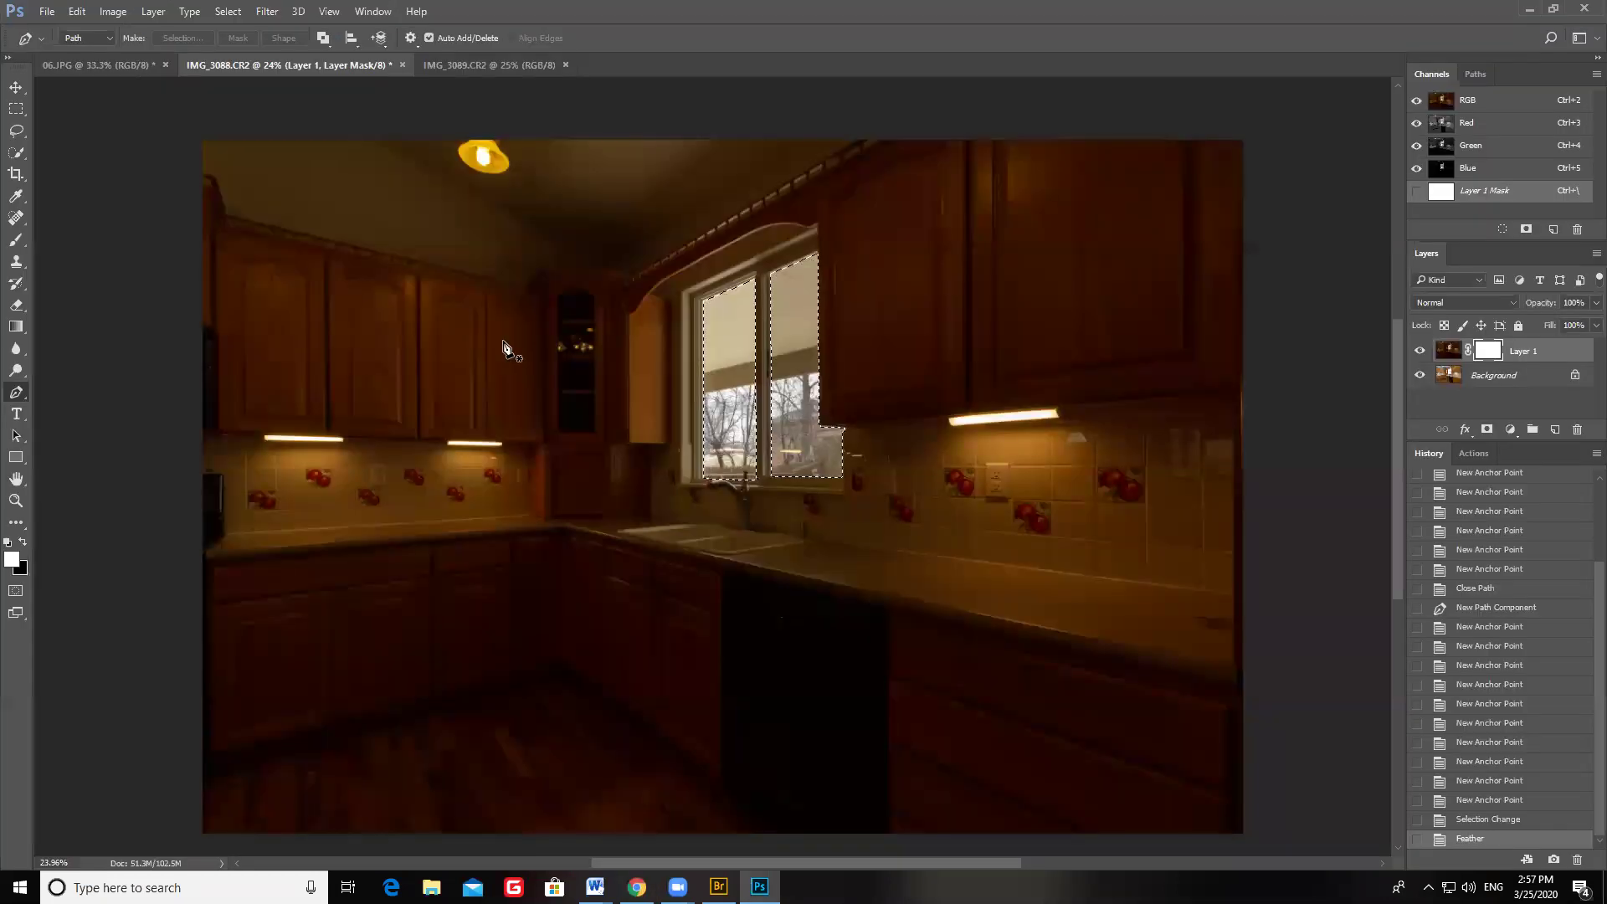
Step: Invert the selection so that it covers everything except the two window panes
key("ctrl+shift+i")
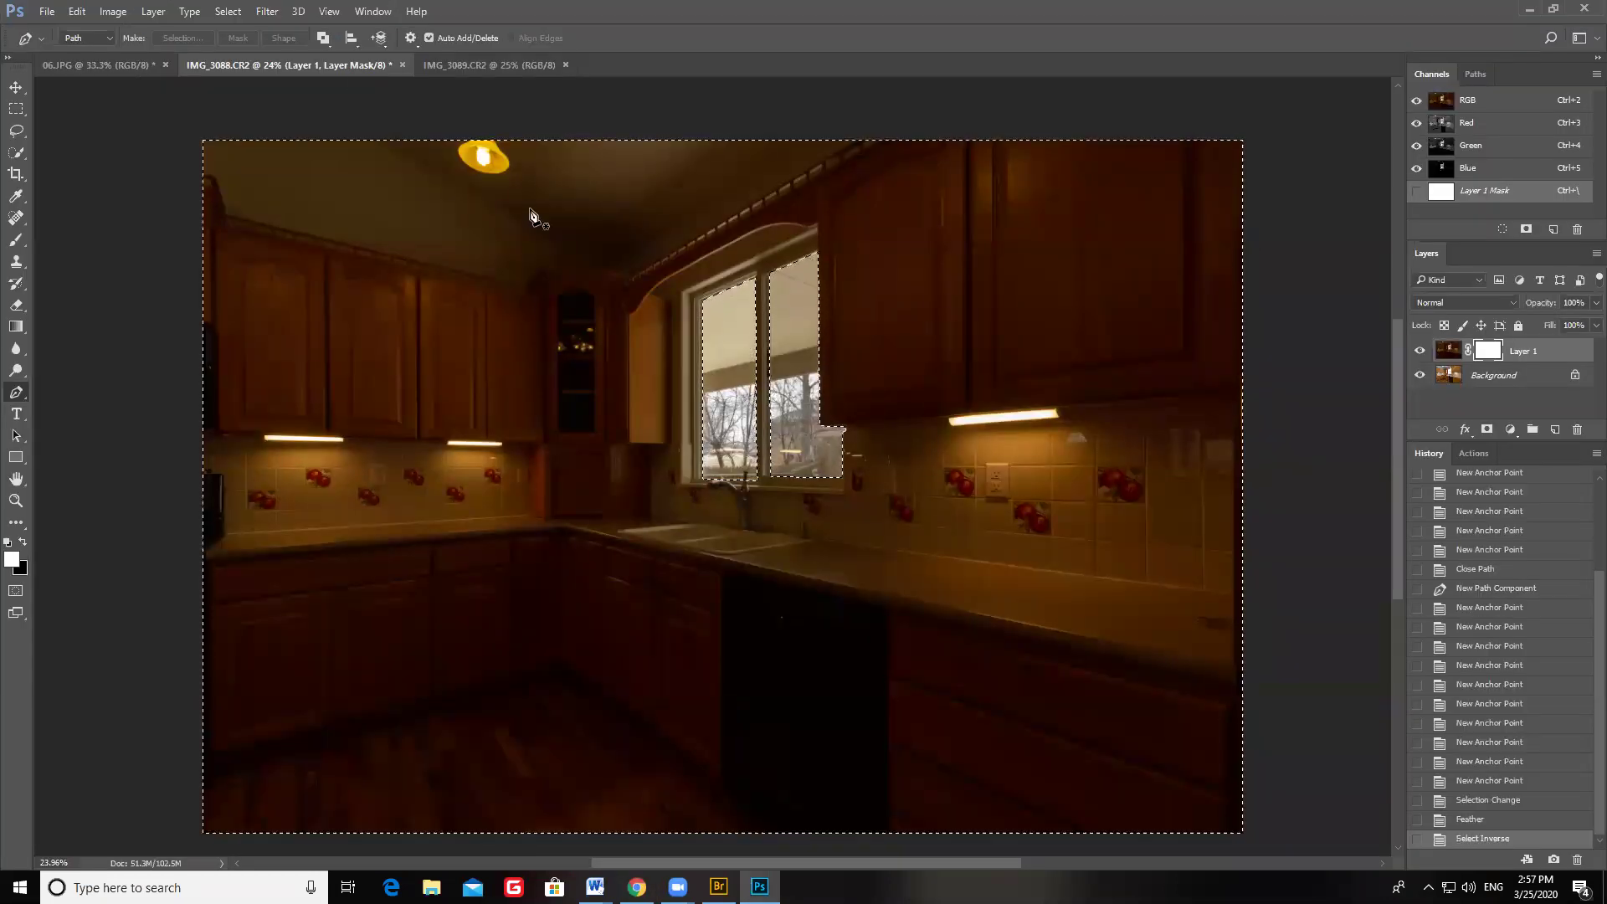
Step: Invert the selection to the two window panes and back again, and toggle Layer 1's visibility to compare the exposures
left_click(228, 11)
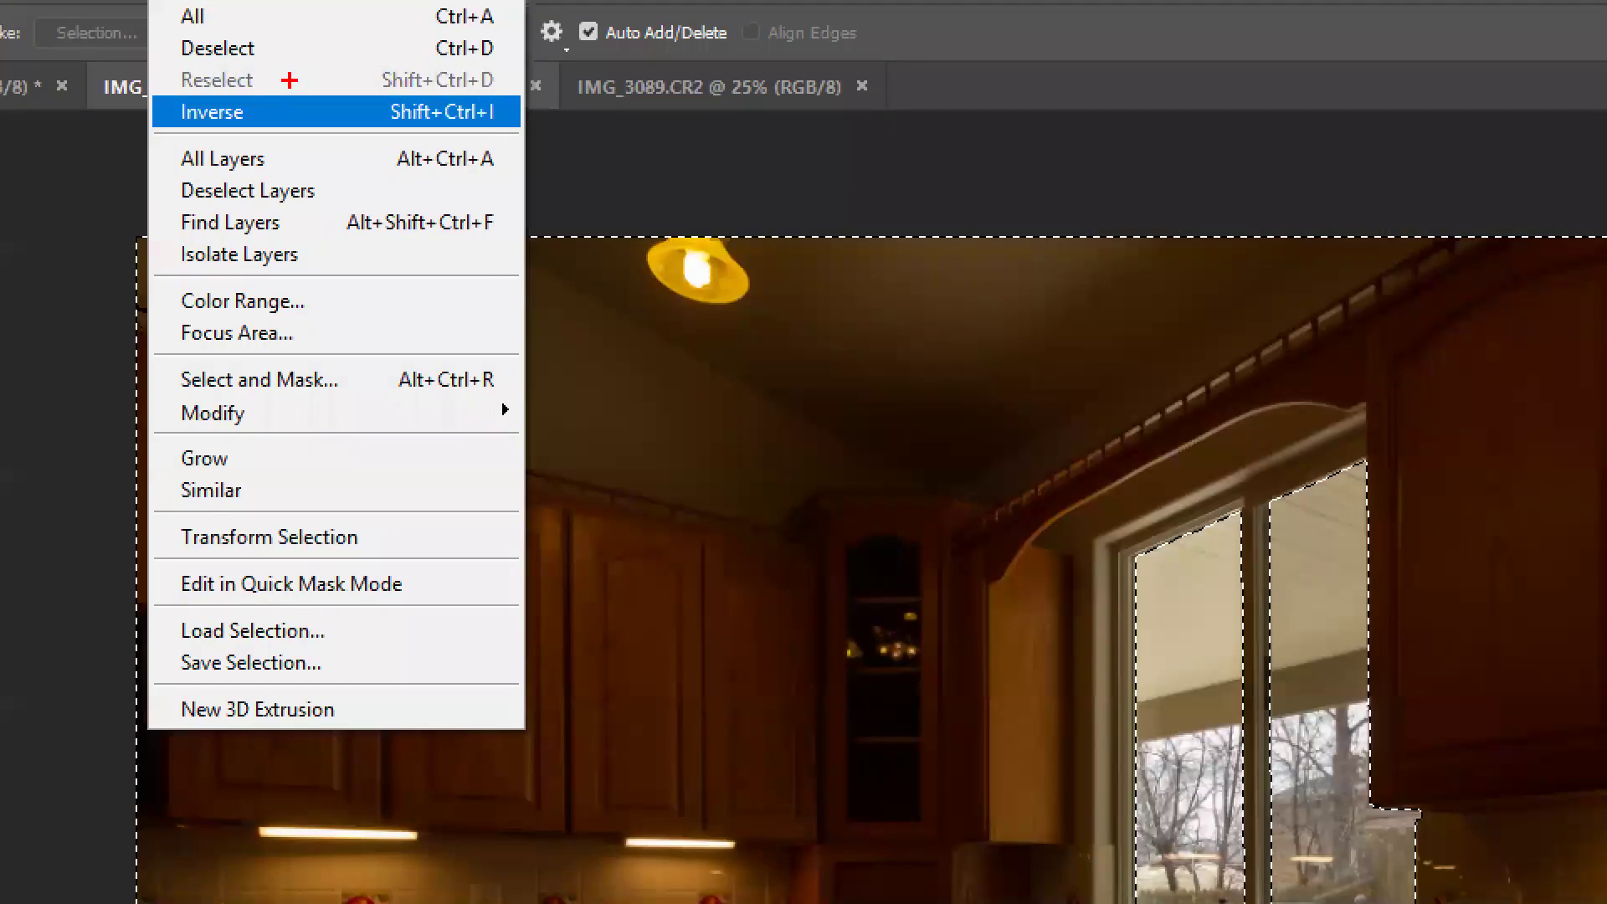
mouse_move(262, 60)
left_mouse_down()
mouse_move(200, 84)
mouse_move(385, 87)
left_mouse_up()
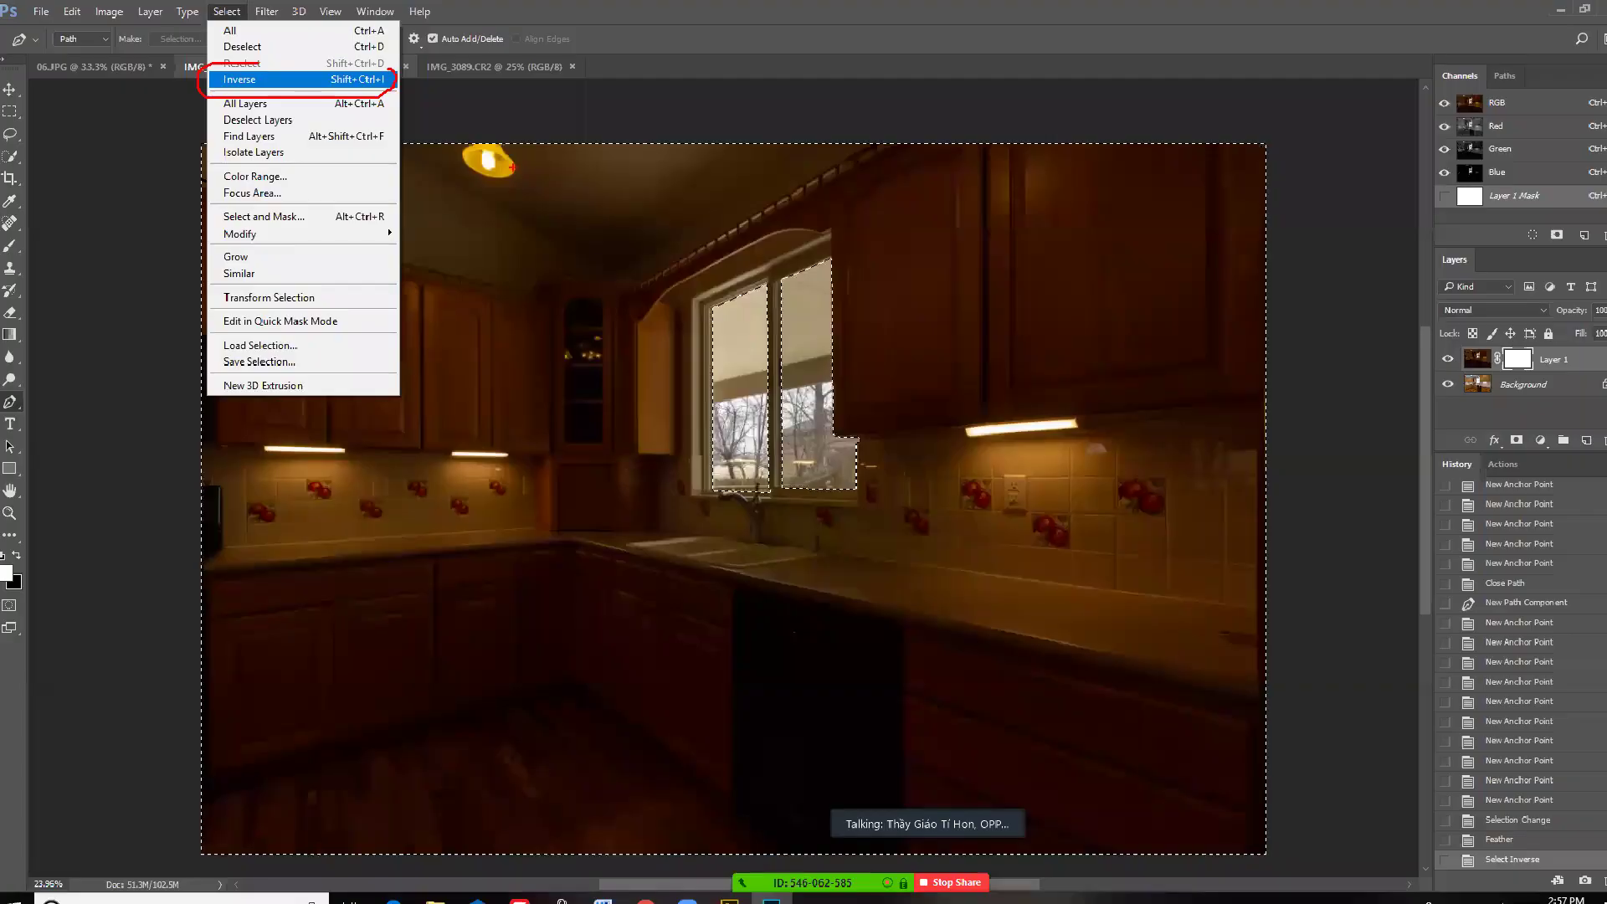
left_click(251, 111)
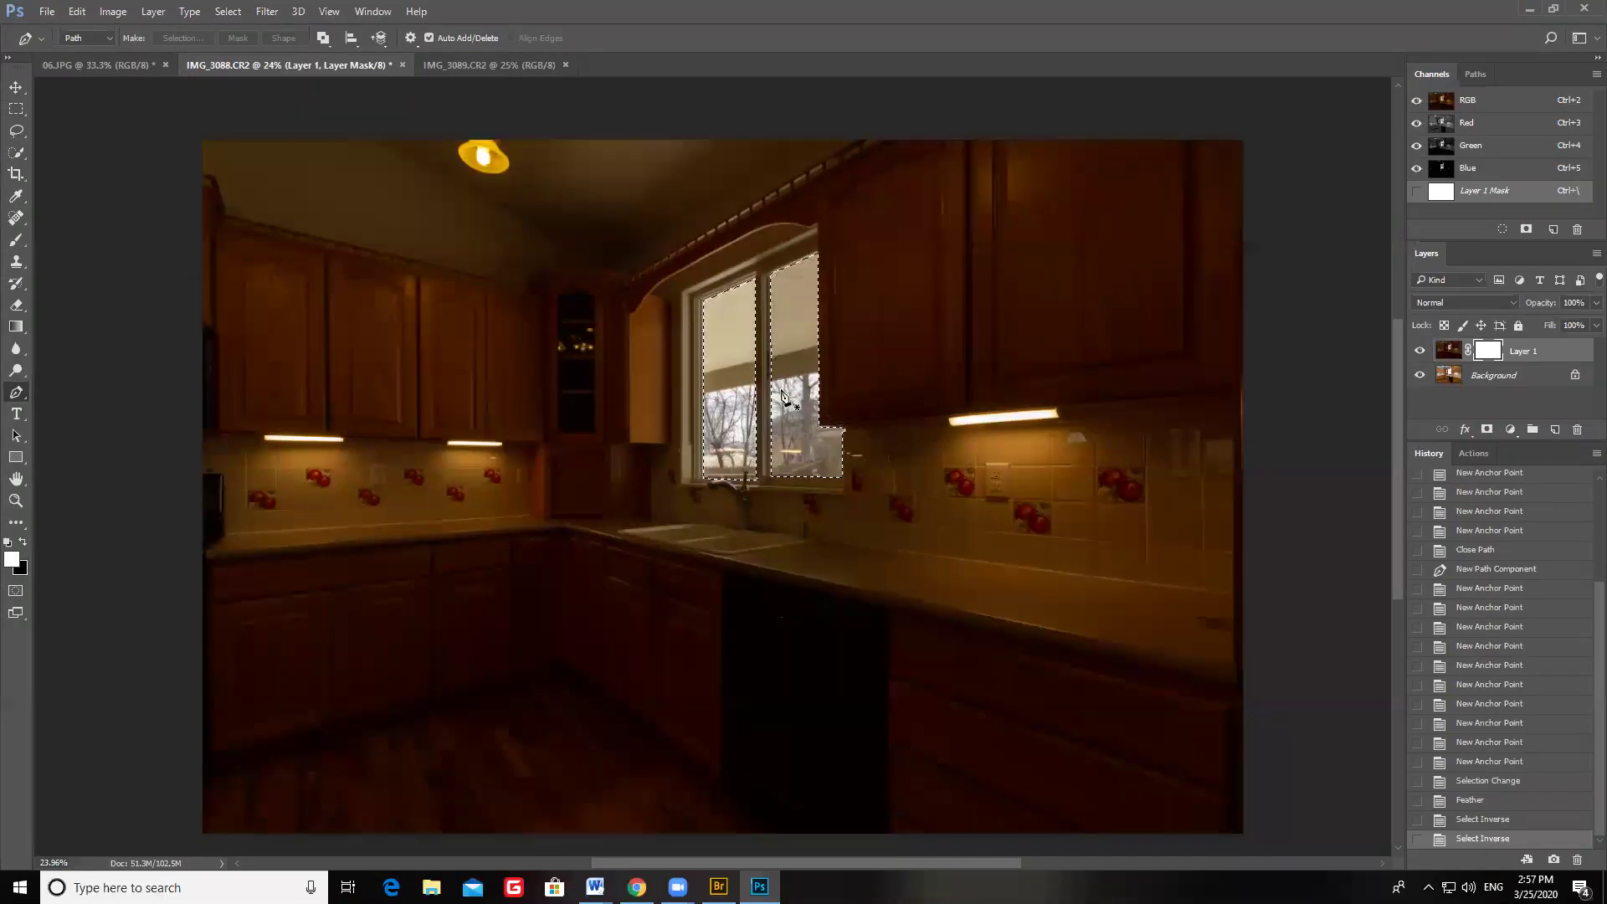
scroll(784, 396, "down", 2)
key("ctrl+shift+i")
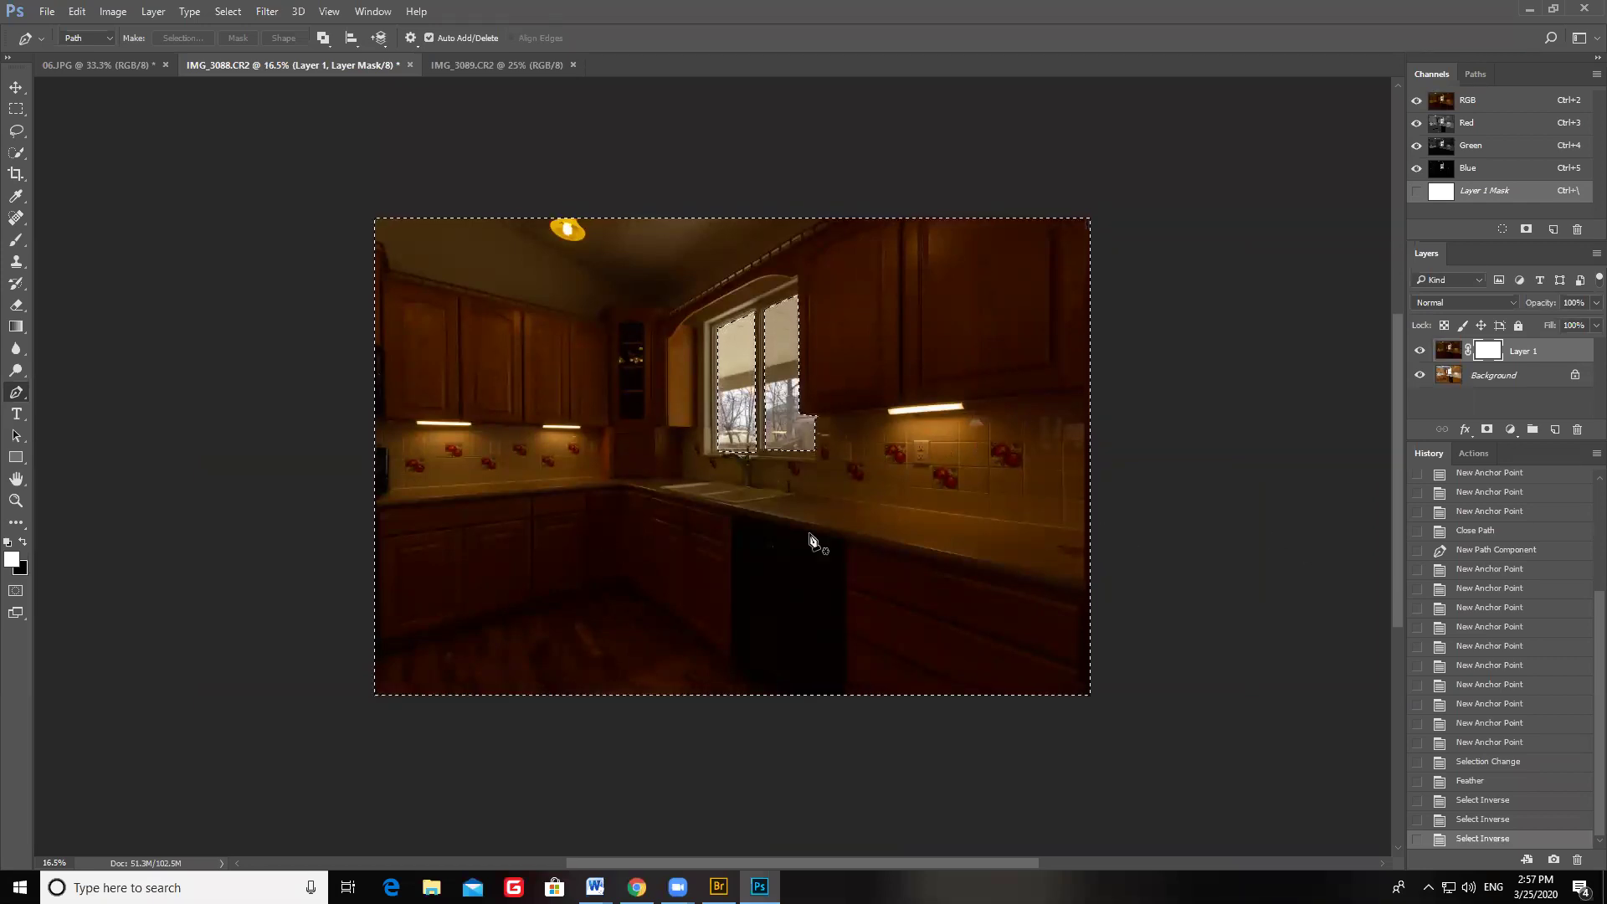
left_click(1420, 351)
left_click(1420, 351)
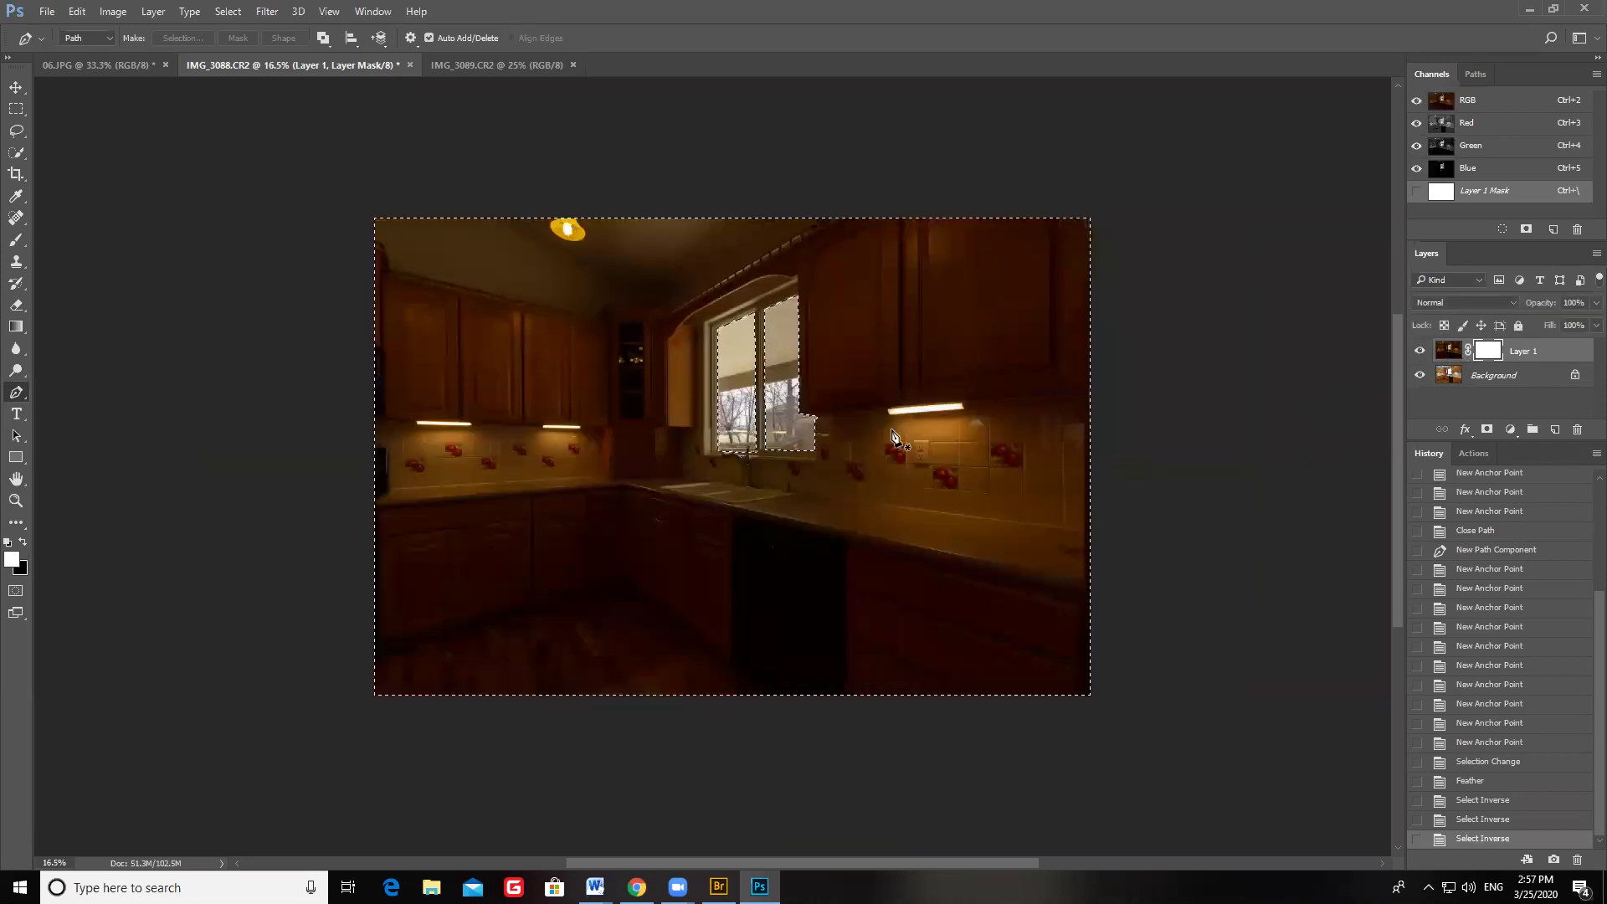
Step: Paint black over the kitchen within the selection on Layer 1's mask, using a large Brush at 50% opacity
key("b")
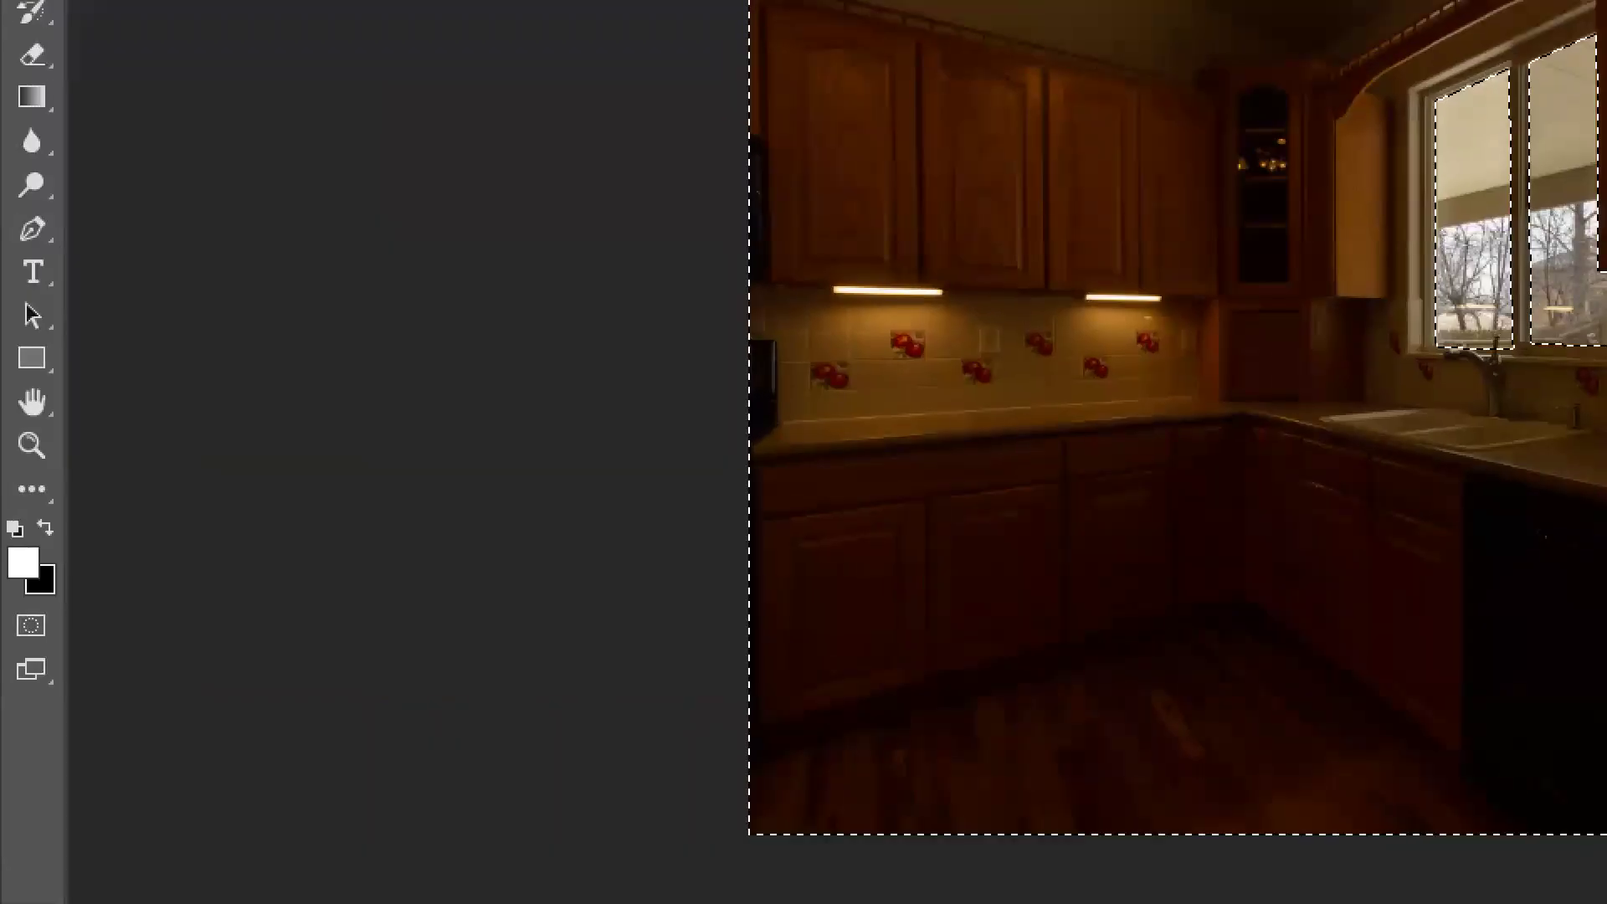
left_click_drag(25, 604, 193, 535)
key("x")
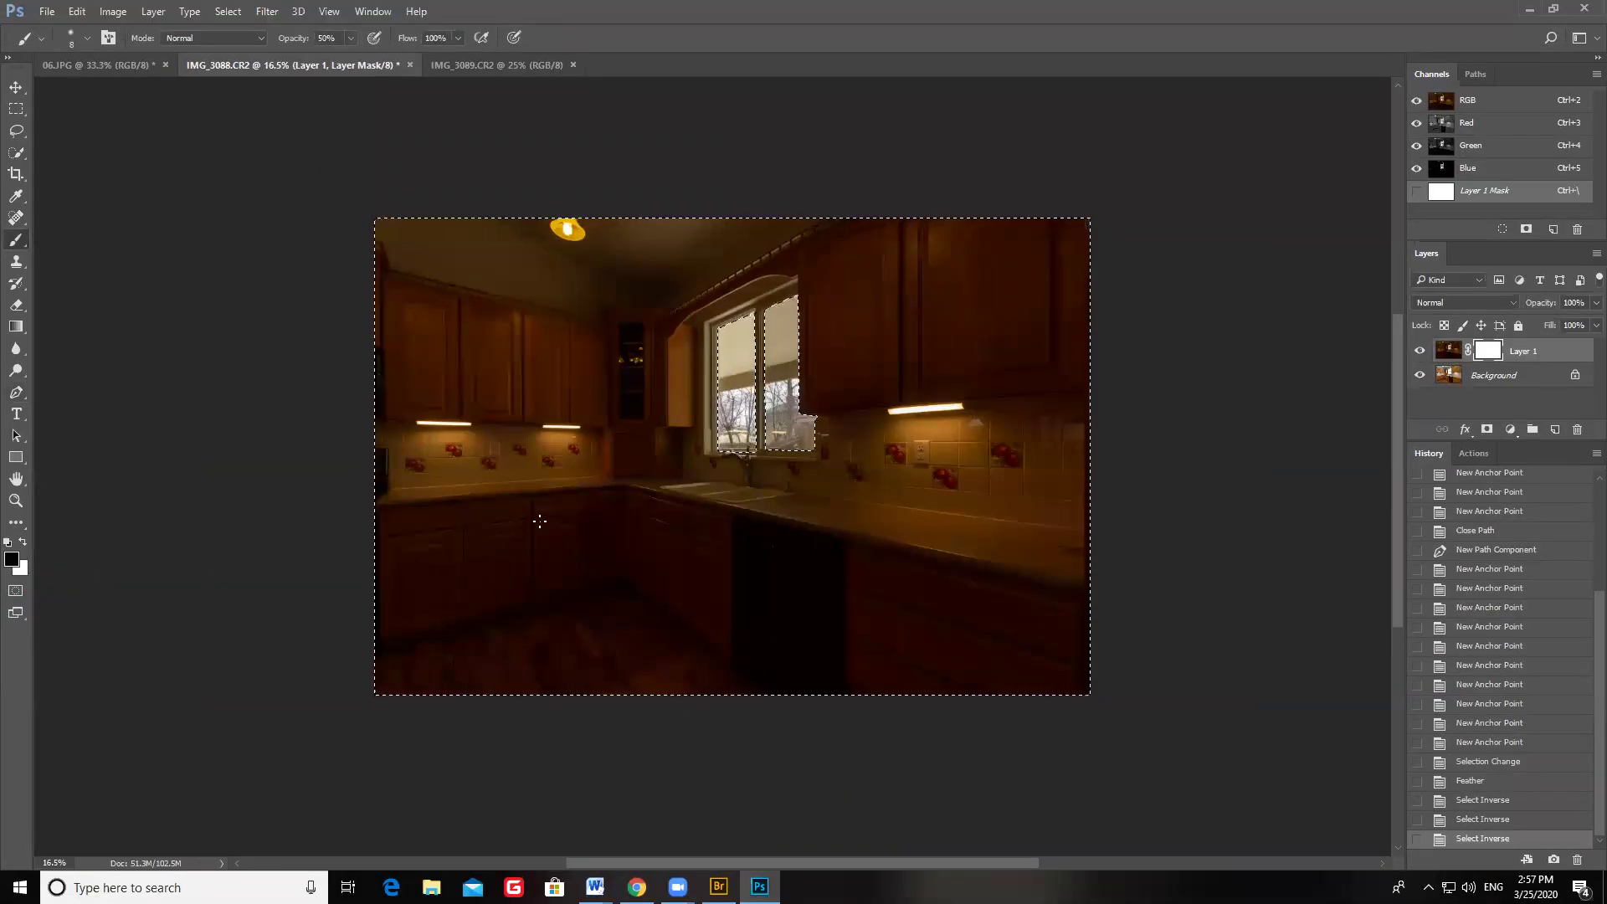
left_click_drag(539, 520, 592, 454)
mouse_move(688, 751)
left_mouse_down()
mouse_move(949, 656)
mouse_move(1050, 602)
mouse_move(963, 305)
mouse_move(791, 259)
mouse_move(460, 361)
left_mouse_up()
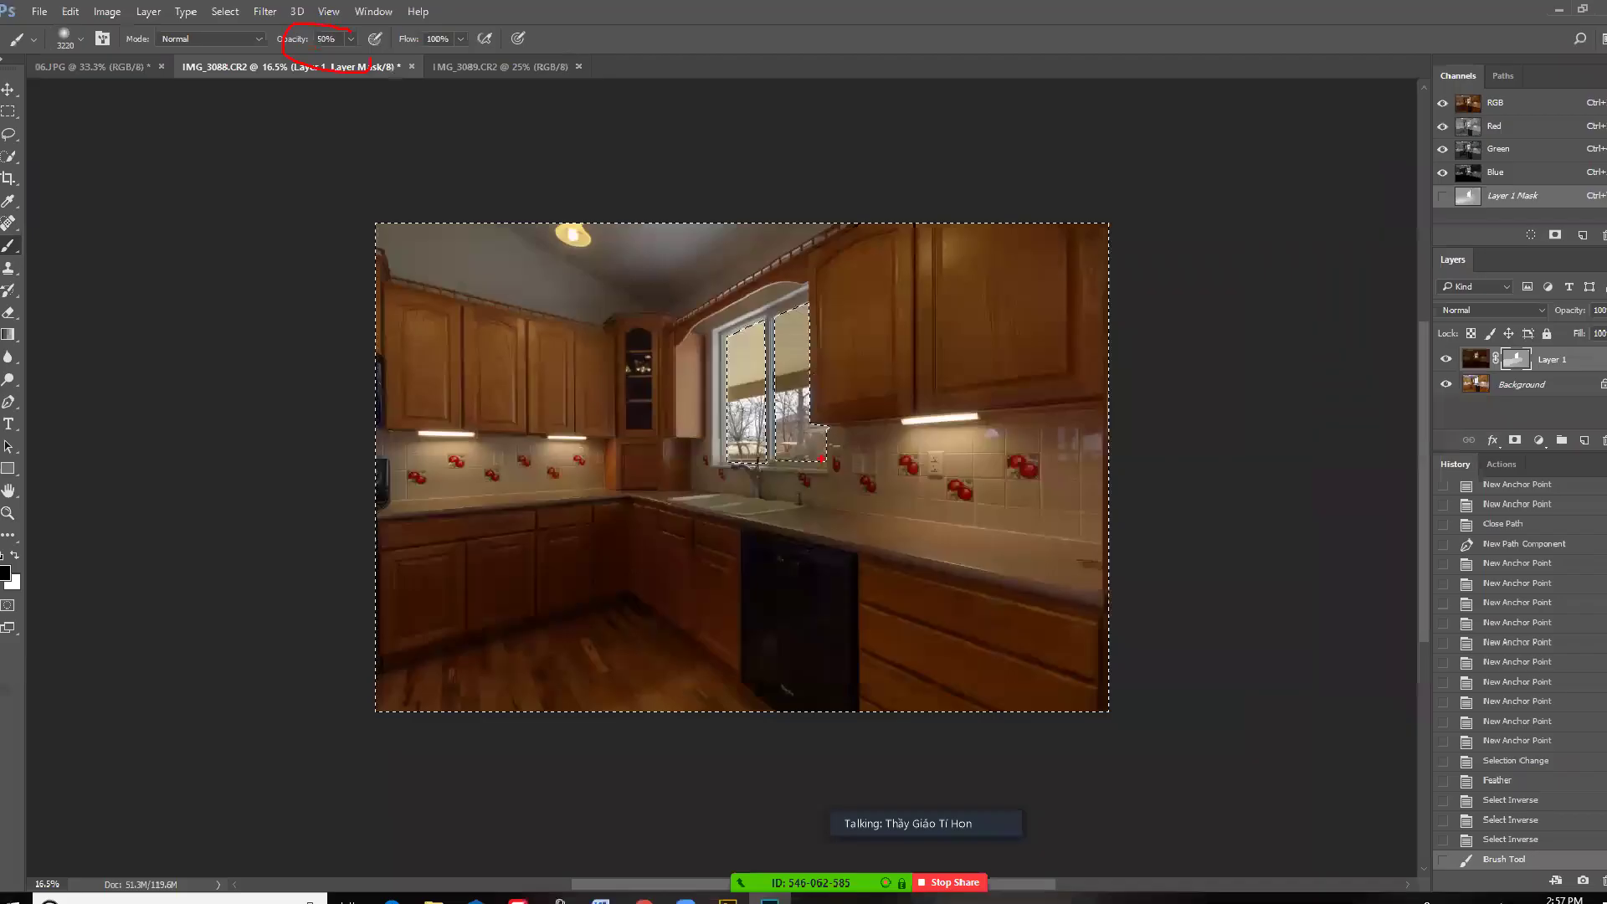
Step: Paint the selected kitchen area of the mask fully black with a 3930 px Brush at 100% opacity, and deselect
scroll(753, 465, "down", 2)
left_click_drag(820, 502, 943, 499)
mouse_move(685, 593)
left_mouse_down()
mouse_move(753, 410)
mouse_move(594, 419)
mouse_move(687, 552)
left_mouse_up()
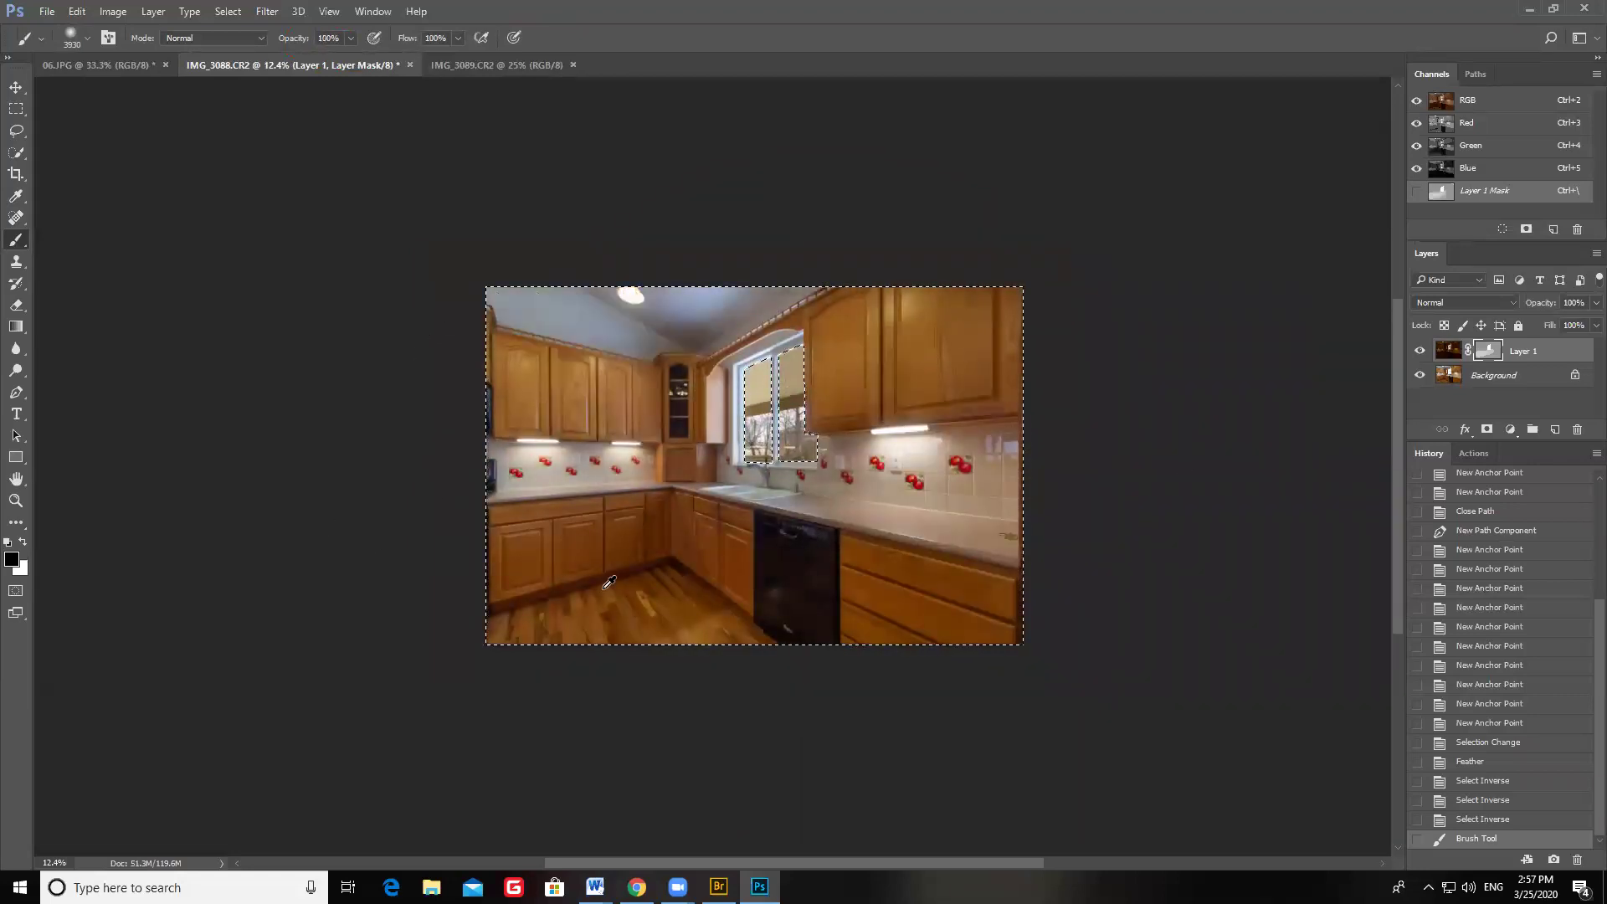
left_click_drag(913, 497, 822, 482)
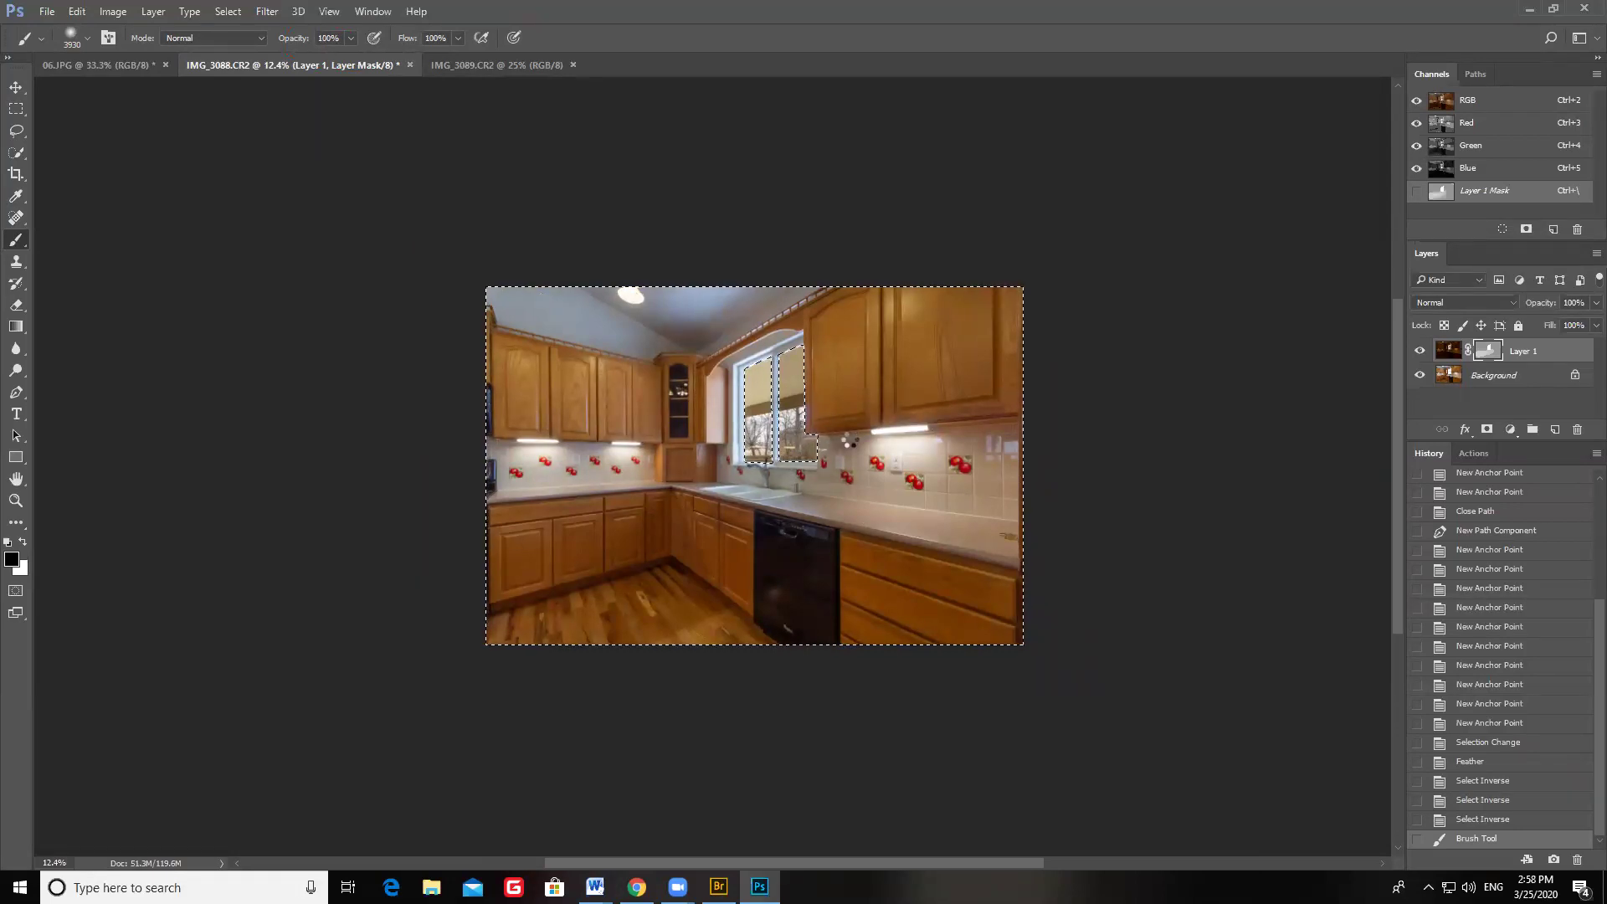
left_click(849, 441)
key("ctrl+d")
Step: Compare the window view with and without the masked Layer 1 by hiding the layer and showing it again
key("ctrl+plus")
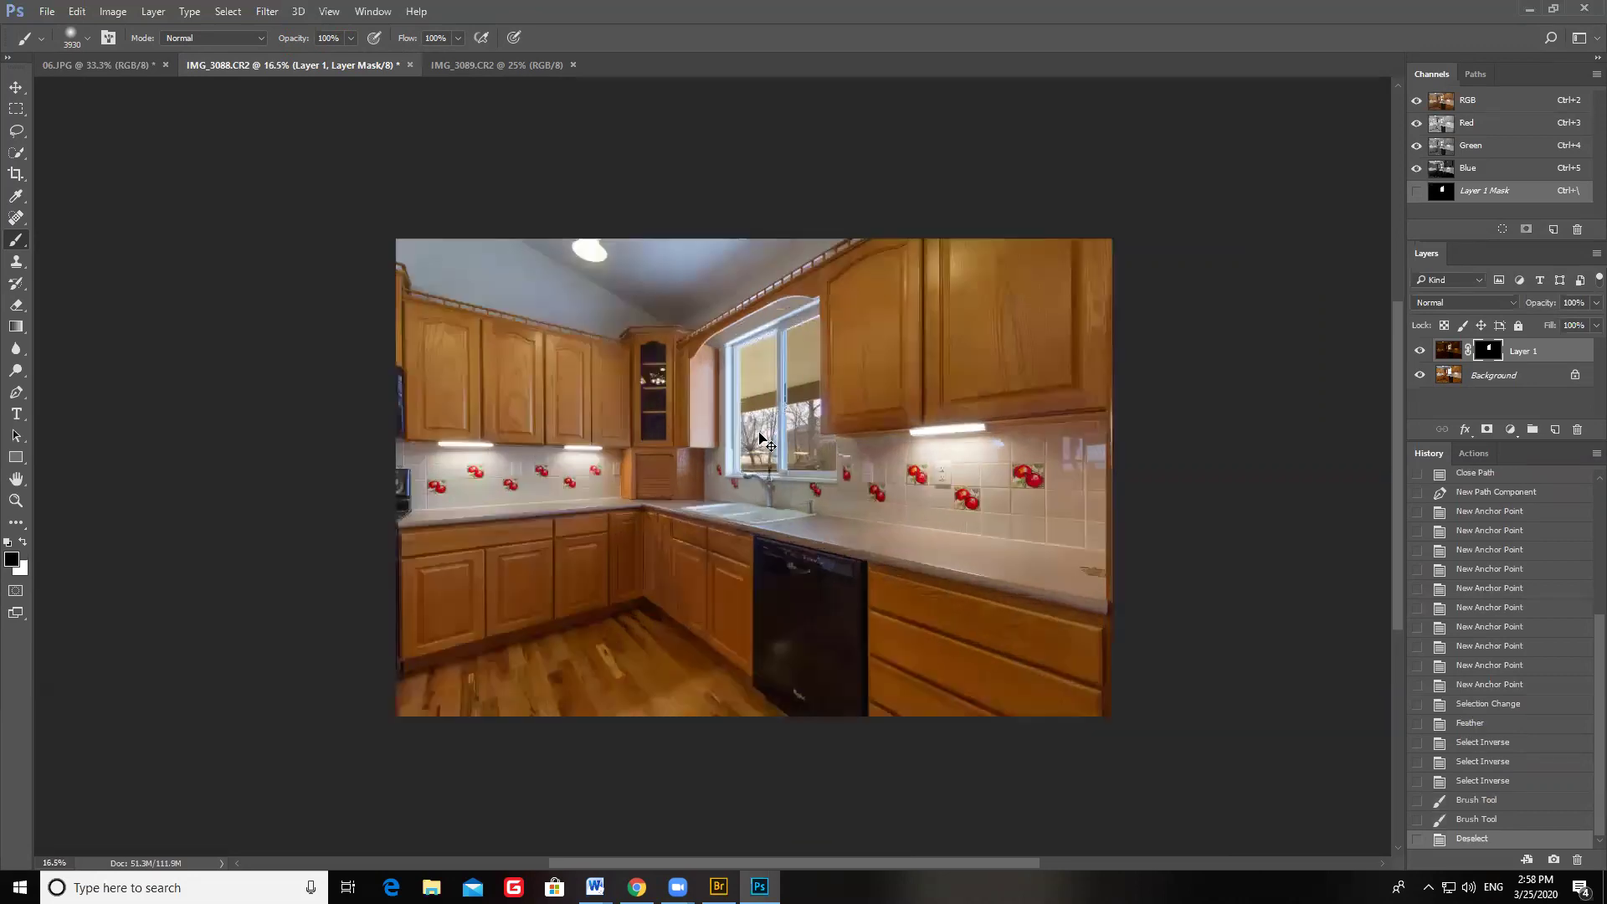
scroll(759, 433, "up", 1)
left_click(1423, 353)
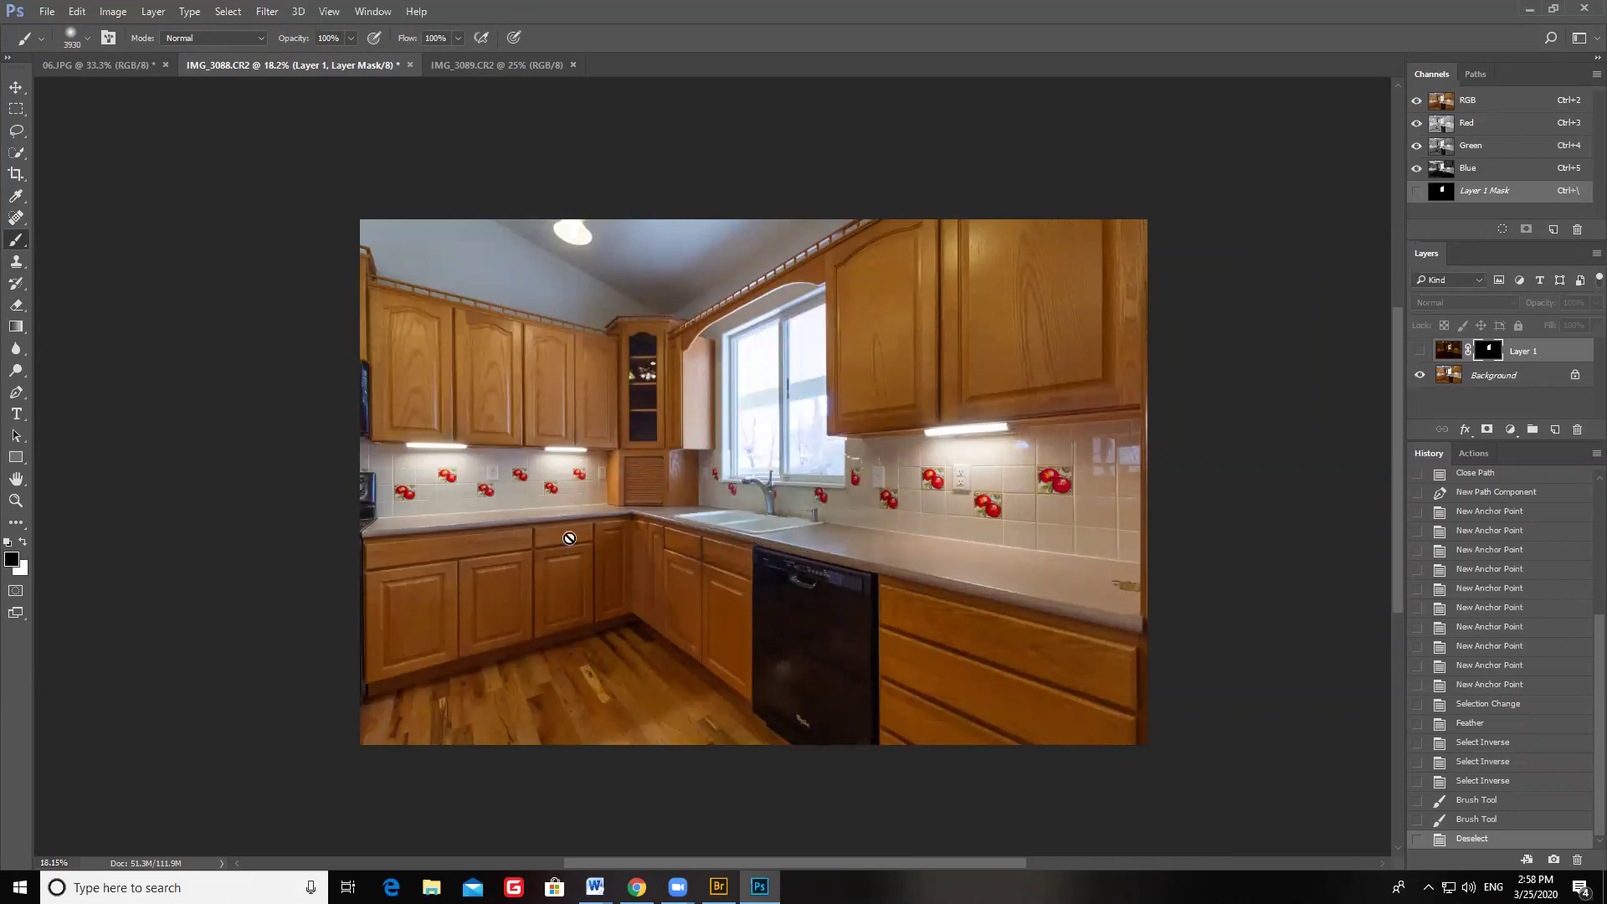
left_click(1419, 351)
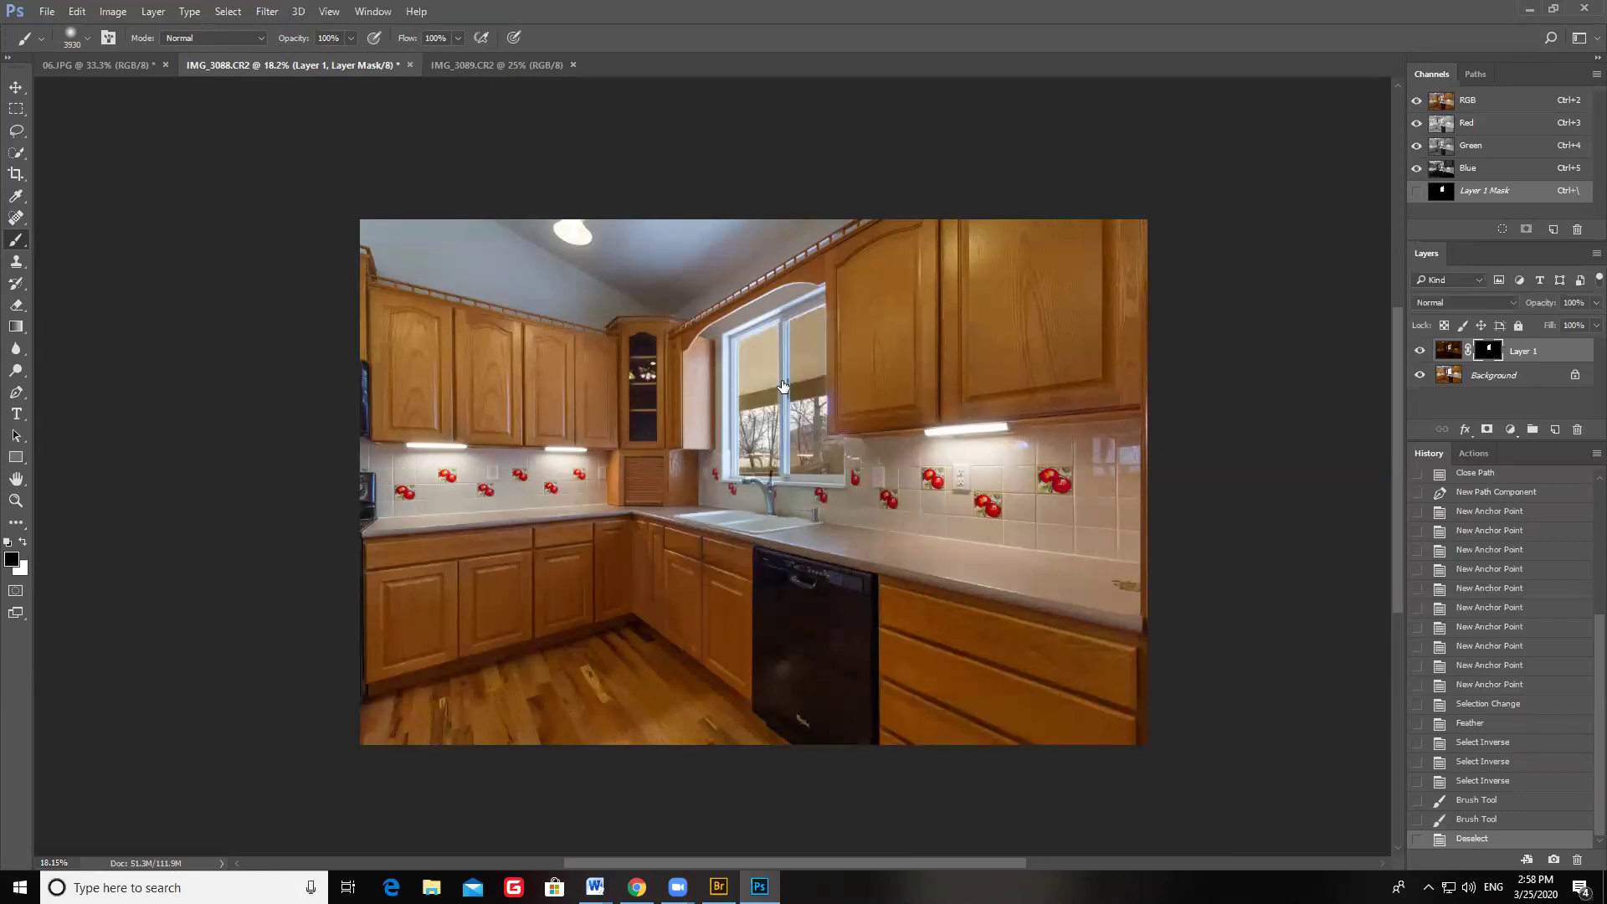